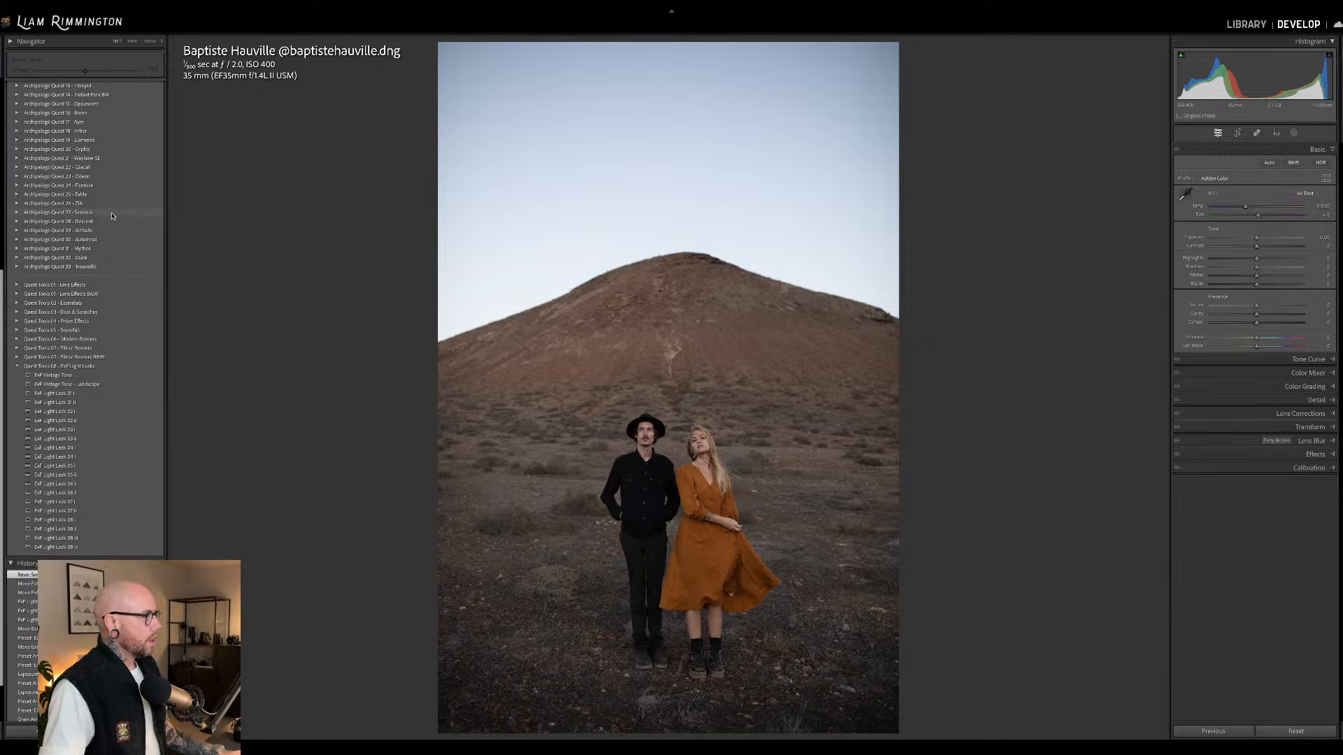
Raise the photo's exposure slightly and warm its colour temperature.
scroll(112, 216, "down", 1)
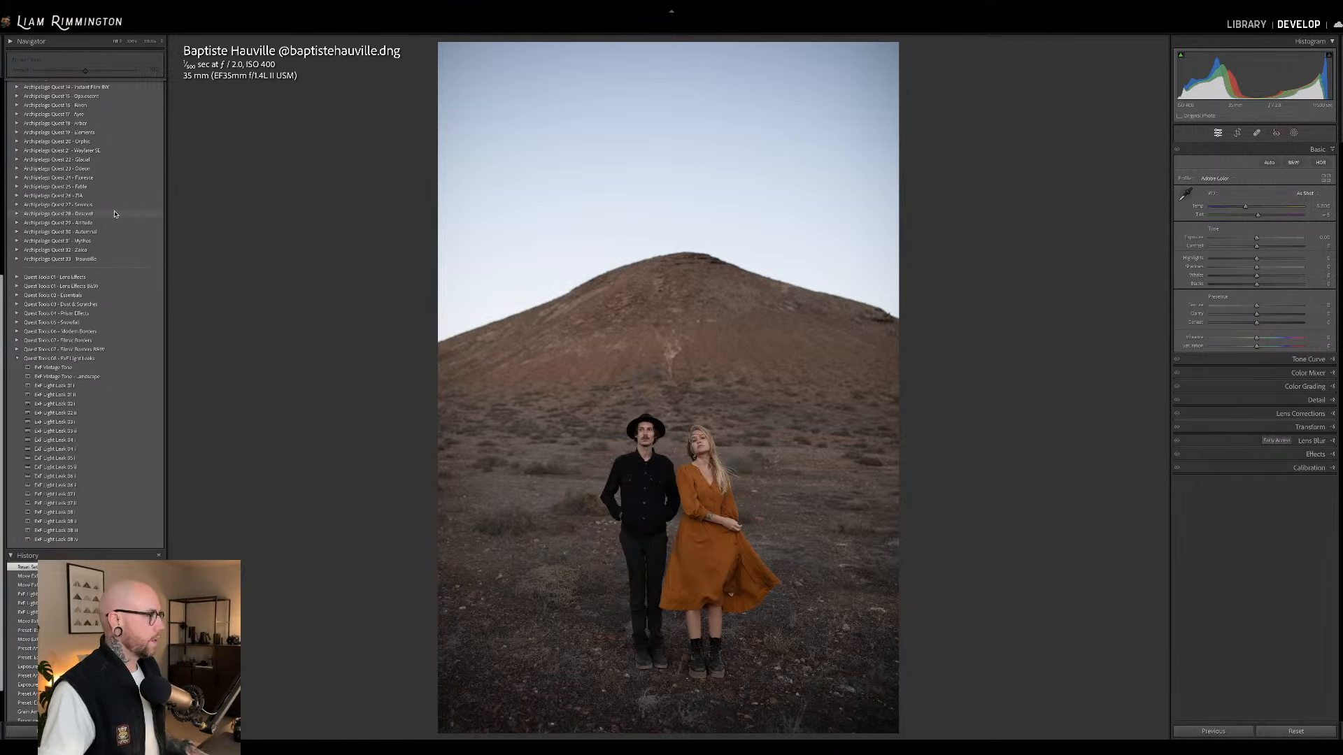
scroll(116, 214, "down", 1)
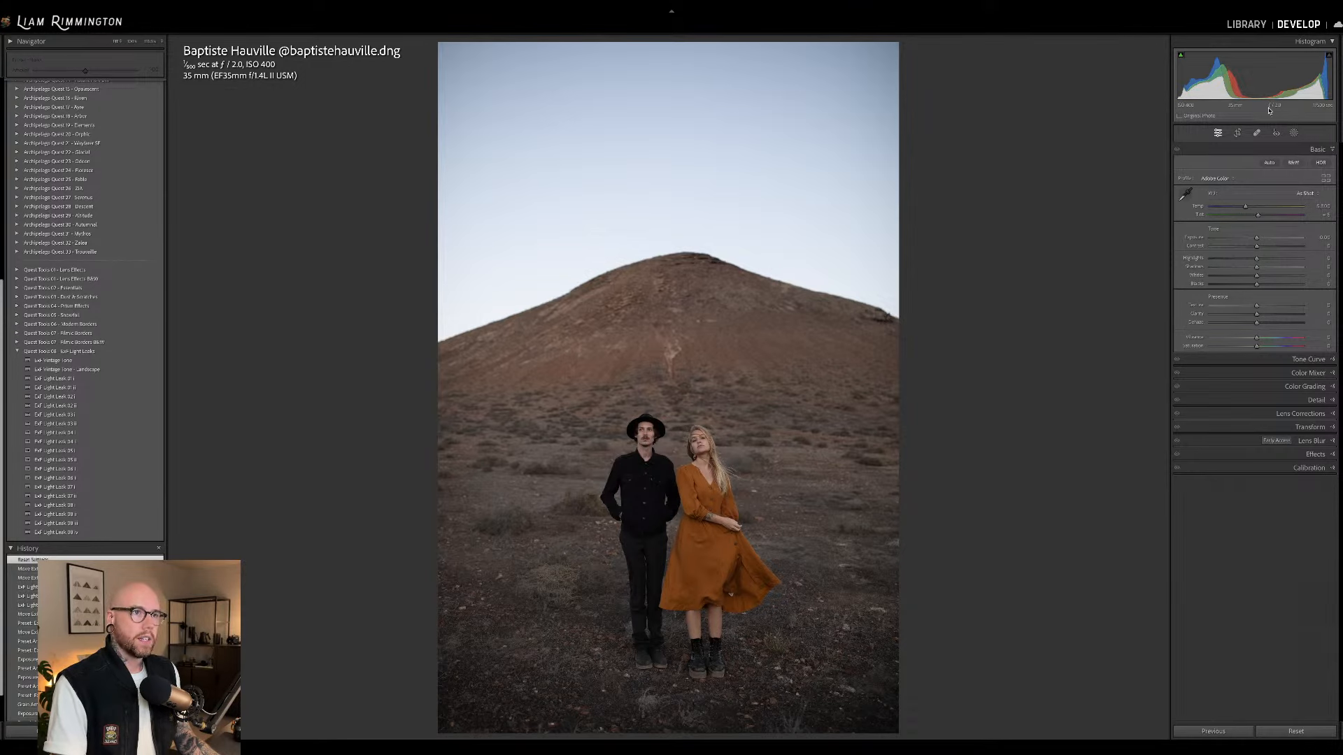
left_click_drag(1257, 238, 1252, 209)
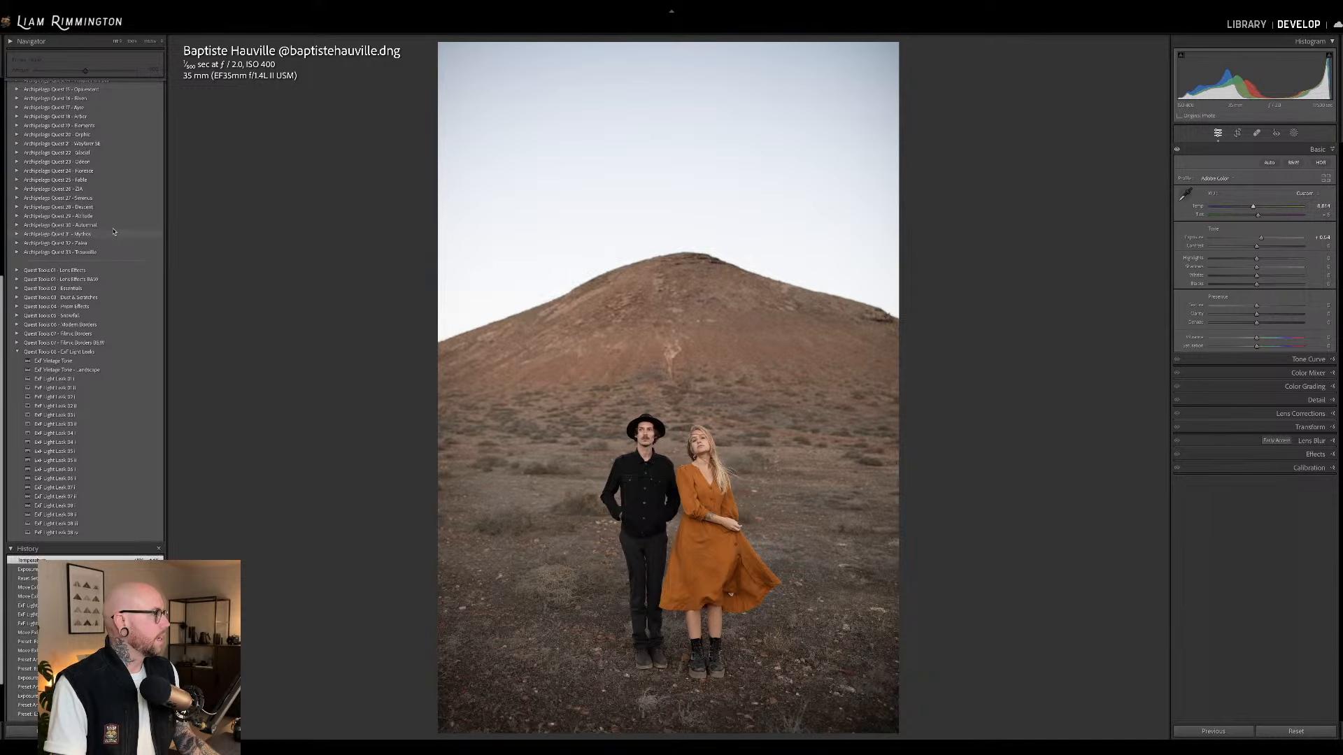
Apply the 02 preset from the first Archipelago group below the AI sets and bring the exposure down to 0.00.
scroll(115, 232, "up", 5)
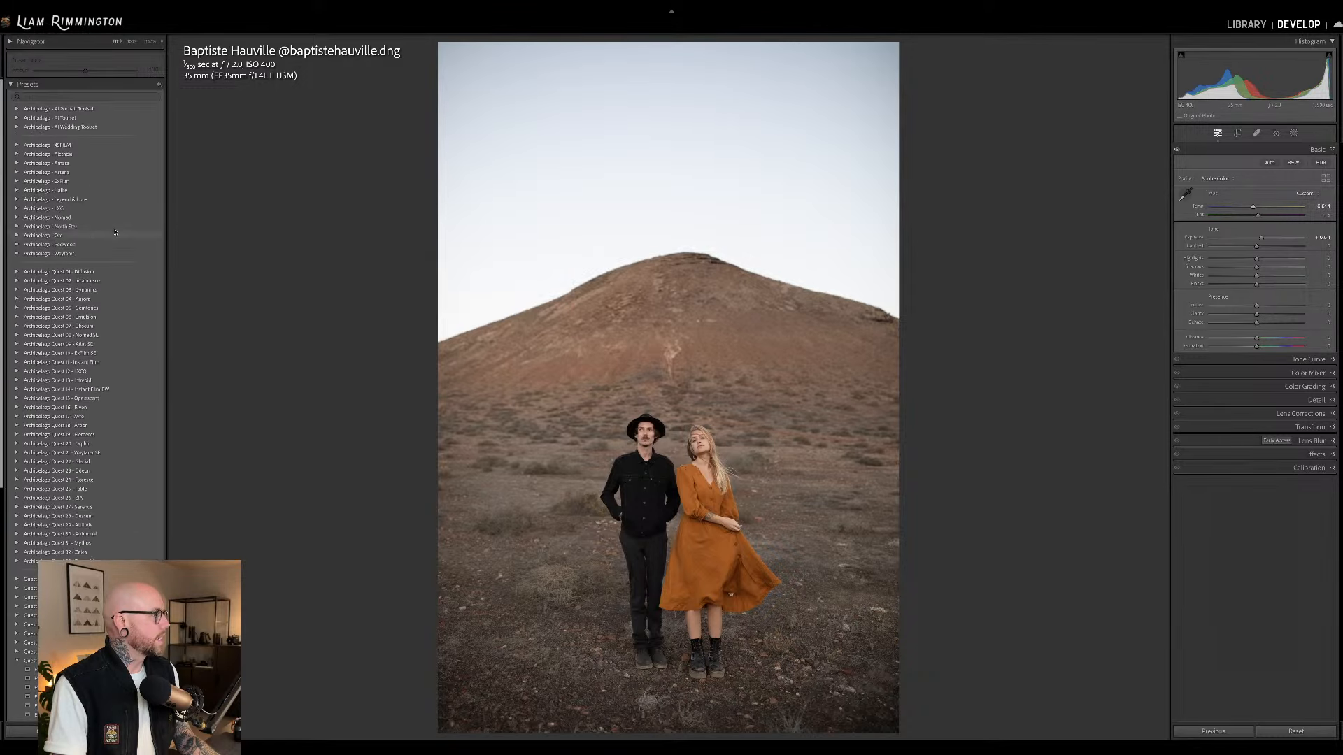
left_click(15, 145)
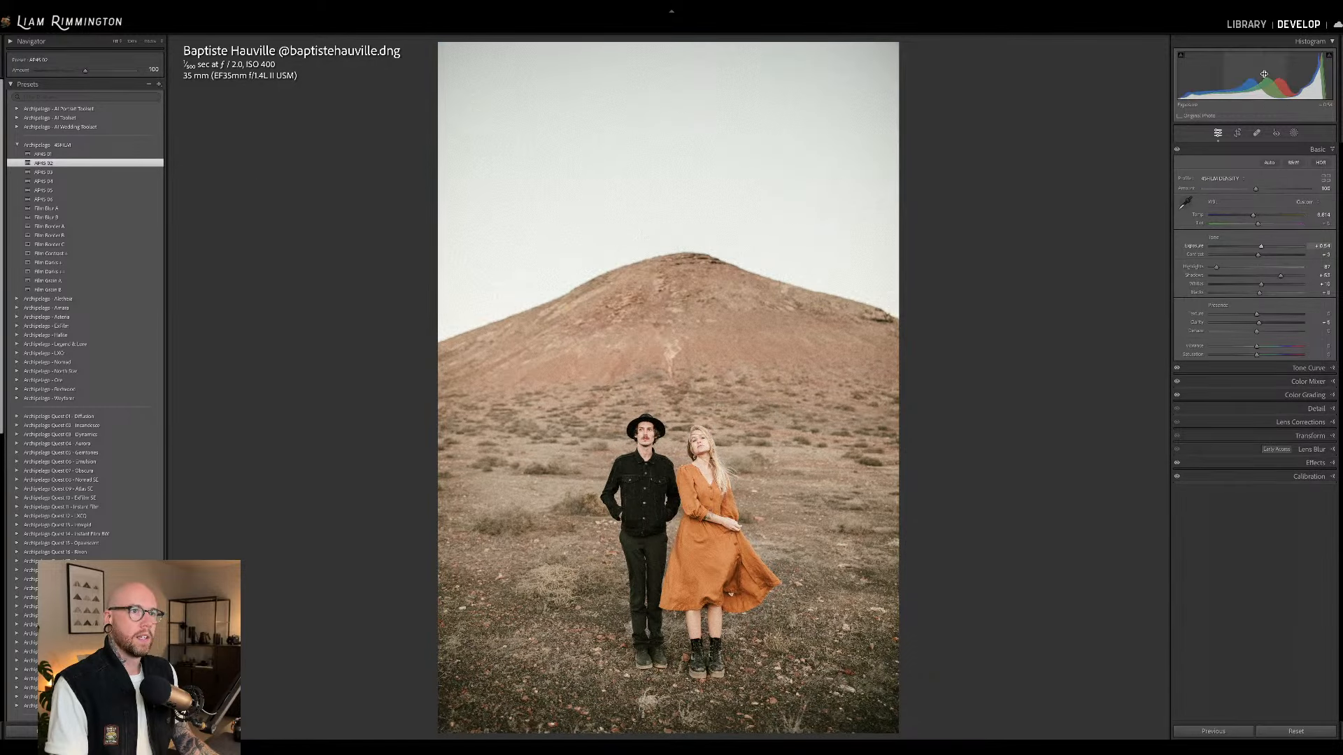
left_click_drag(1261, 246, 1257, 246)
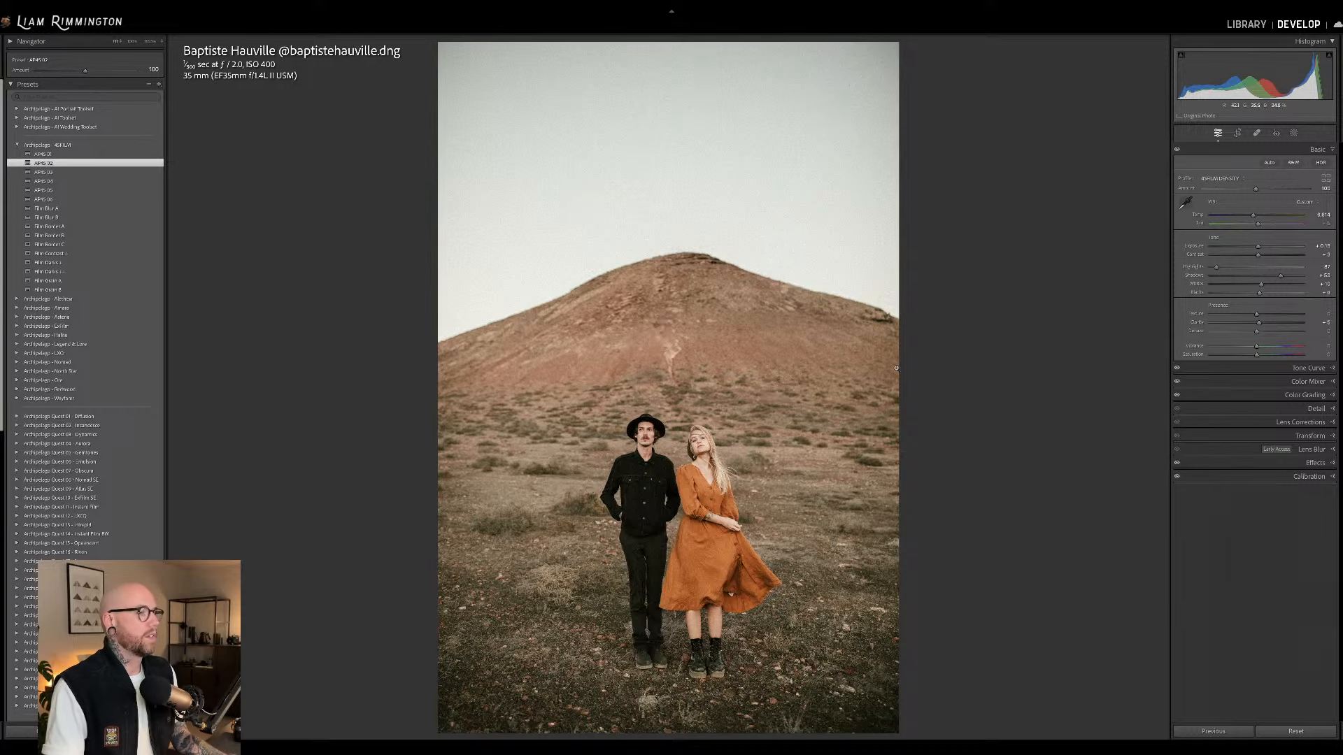
left_click_drag(1257, 247, 1257, 246)
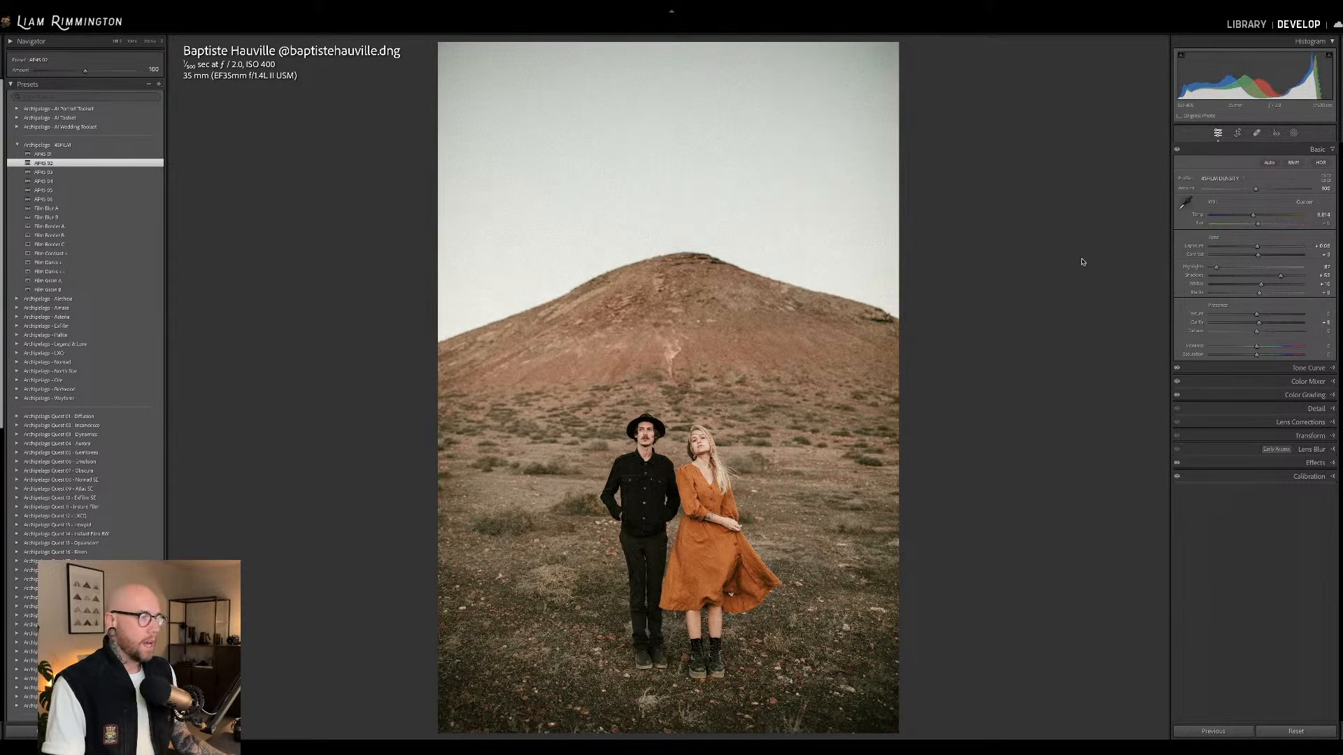
Inspect the couple up close and remove the preset's film grain by resetting the grain amount to 0.
left_click(701, 235)
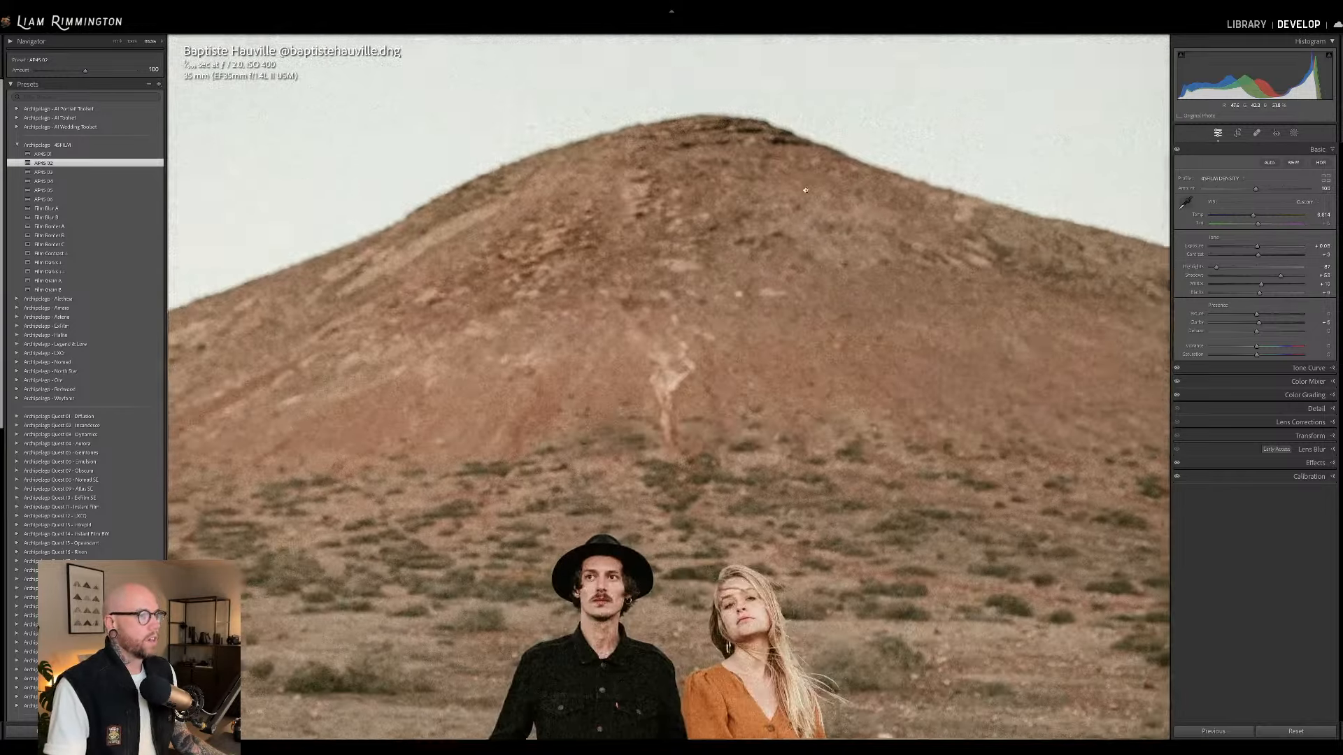
scroll(805, 190, "down", 5)
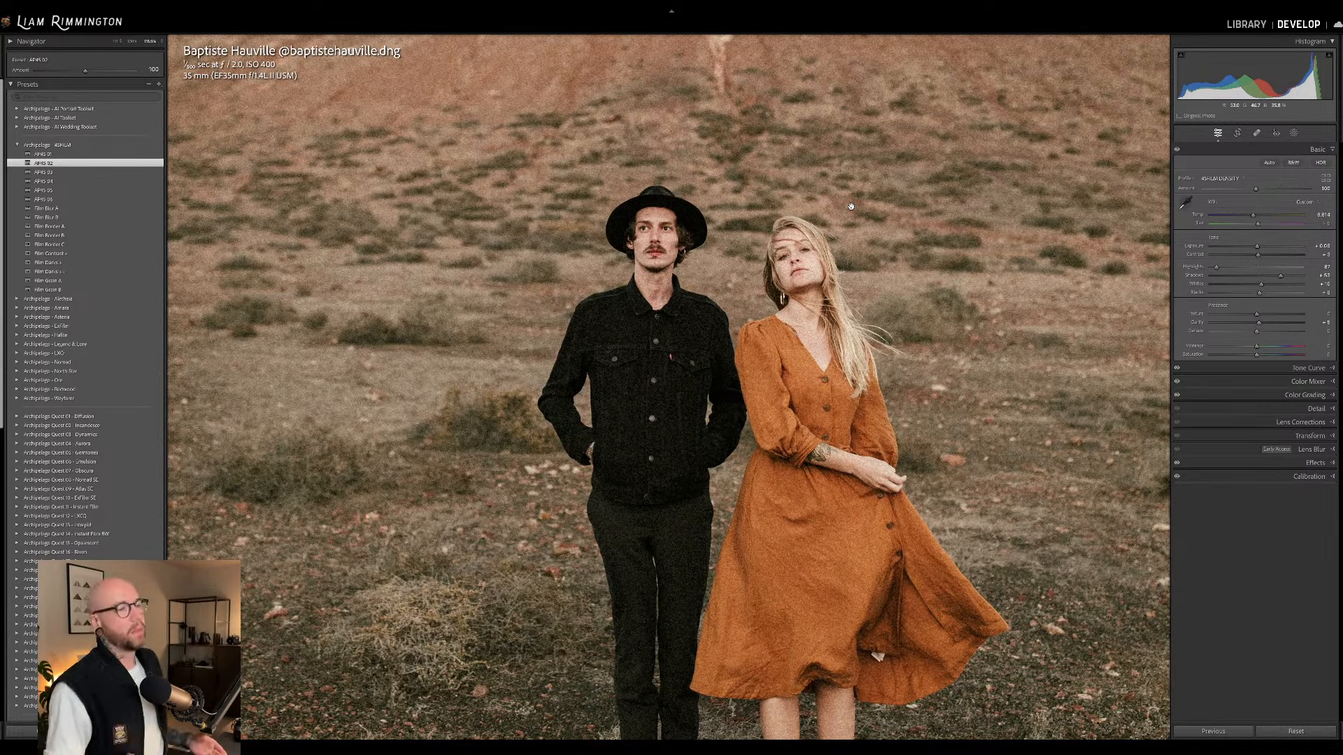
left_click(821, 228)
left_click(820, 419)
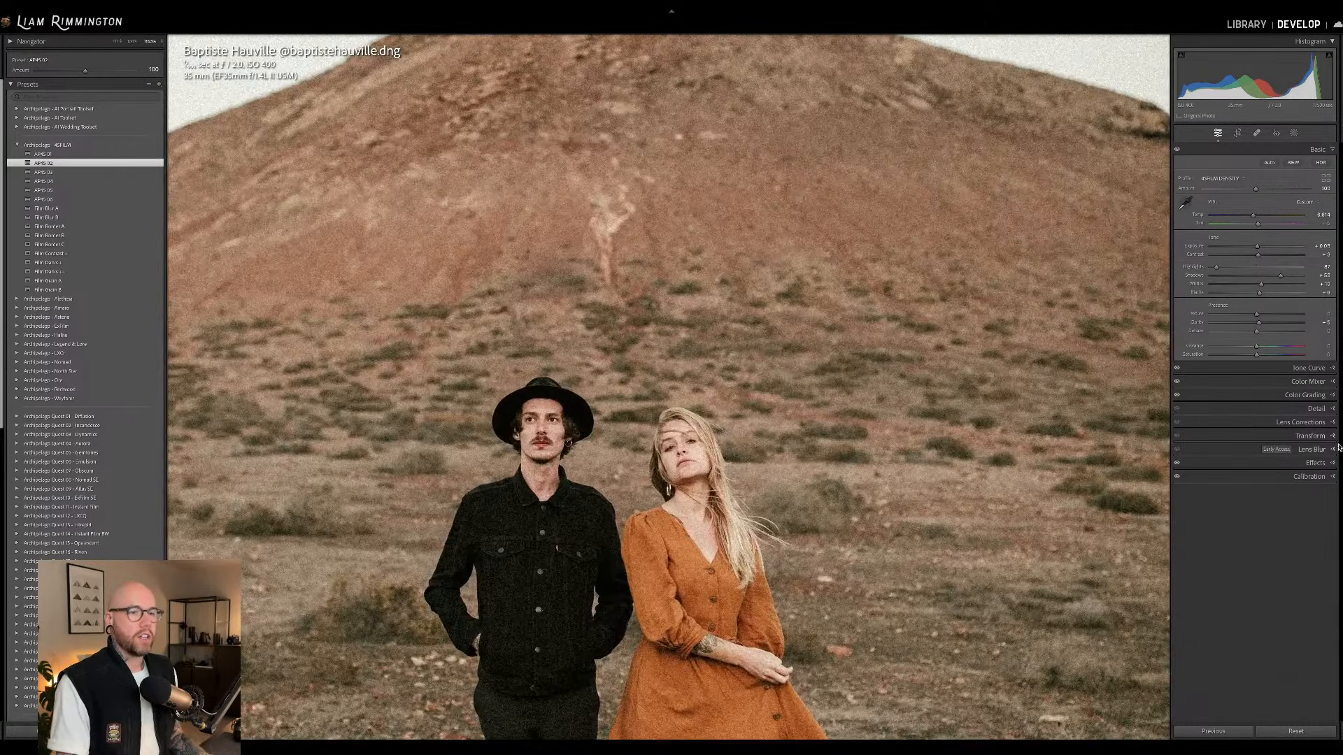
left_click(1314, 463)
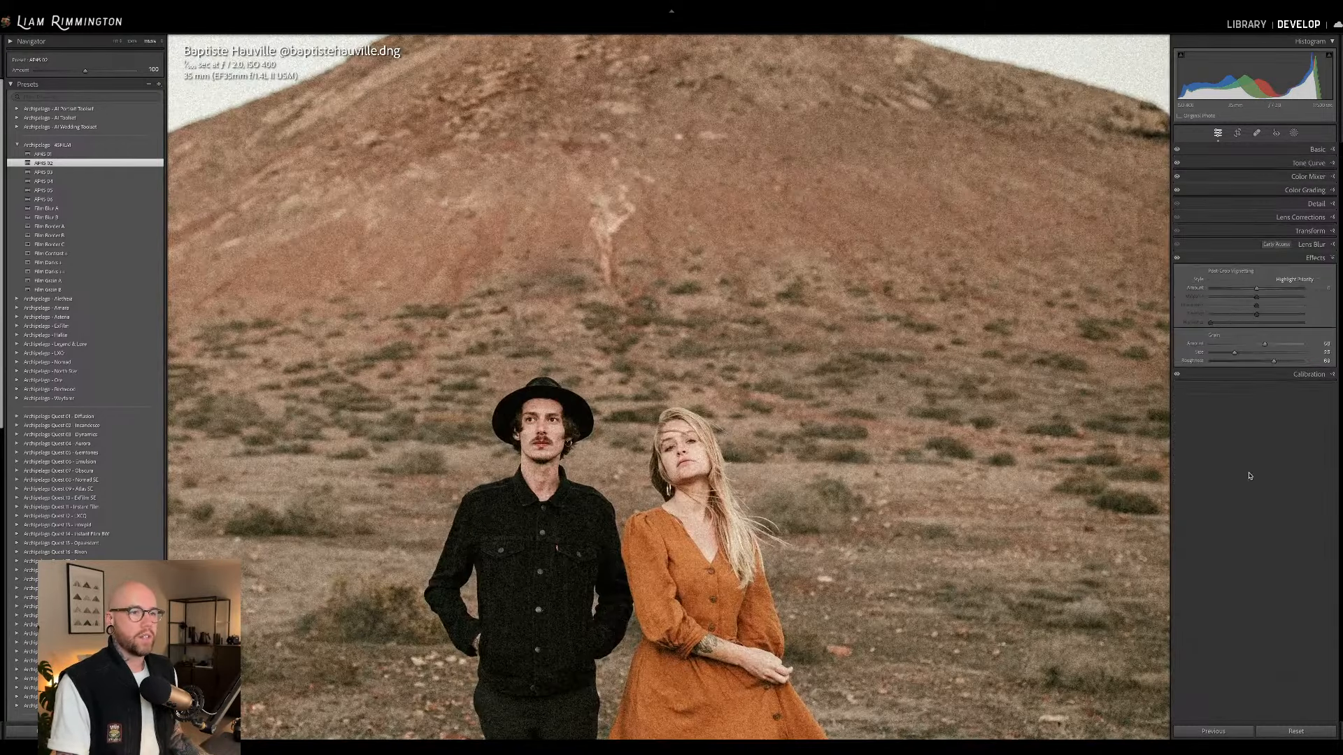
double_click(1266, 346)
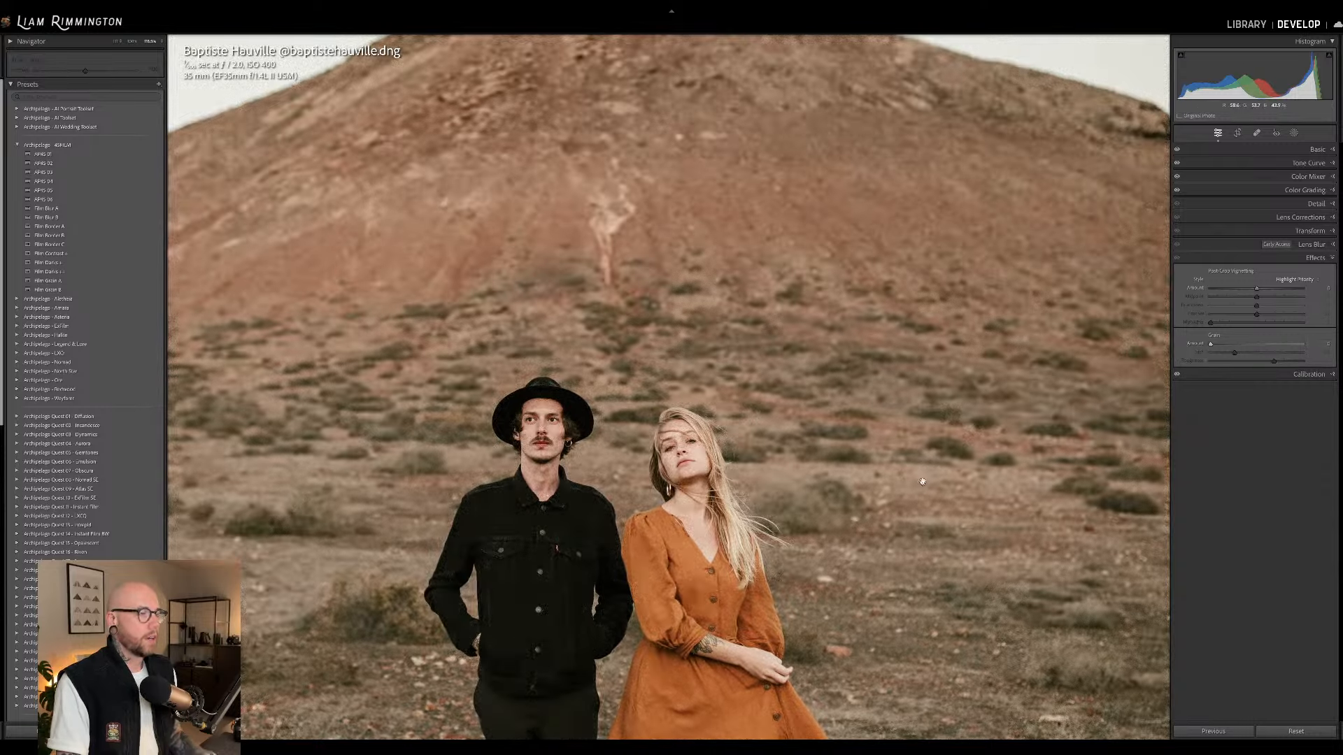
Apply the Vintage Tone preset from the Quest Tools 08 light leaks group, try its amount at 200 and undo that change.
scroll(151, 310, "down", 10)
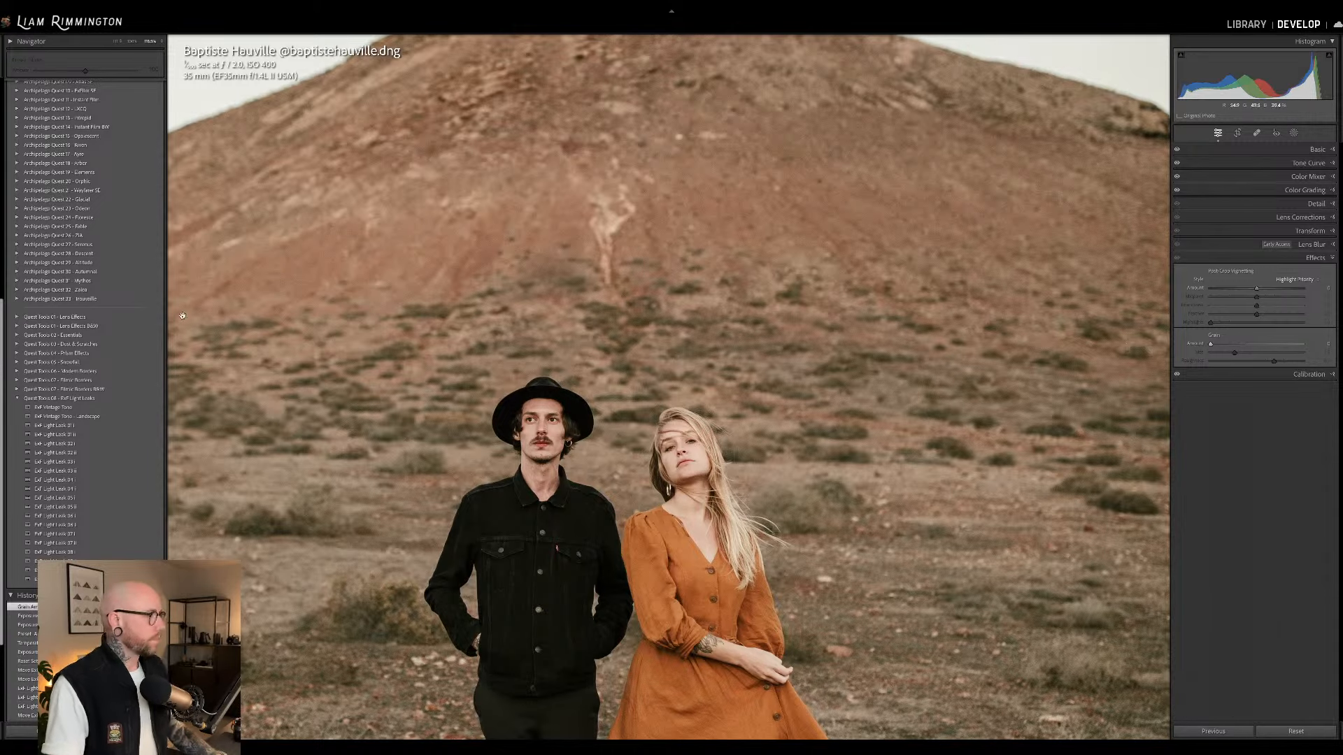
scroll(112, 283, "down", 1)
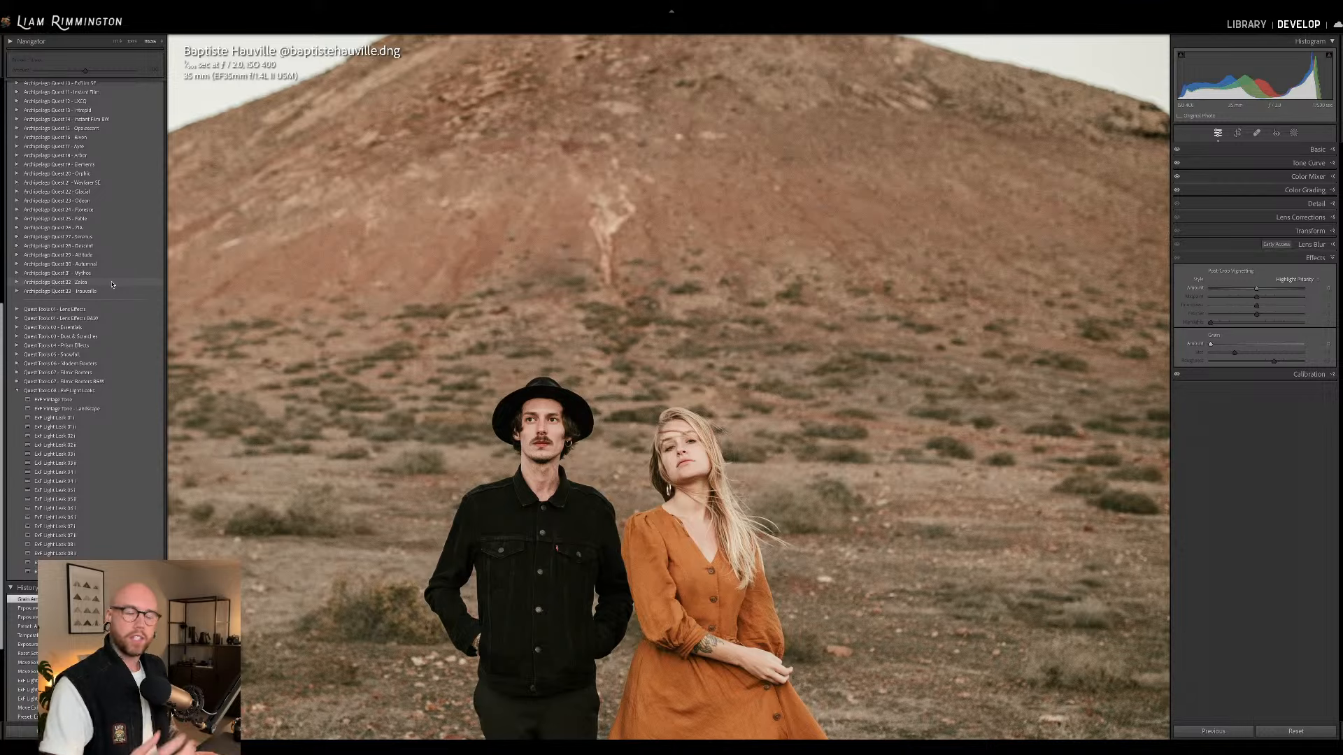
left_click(649, 330)
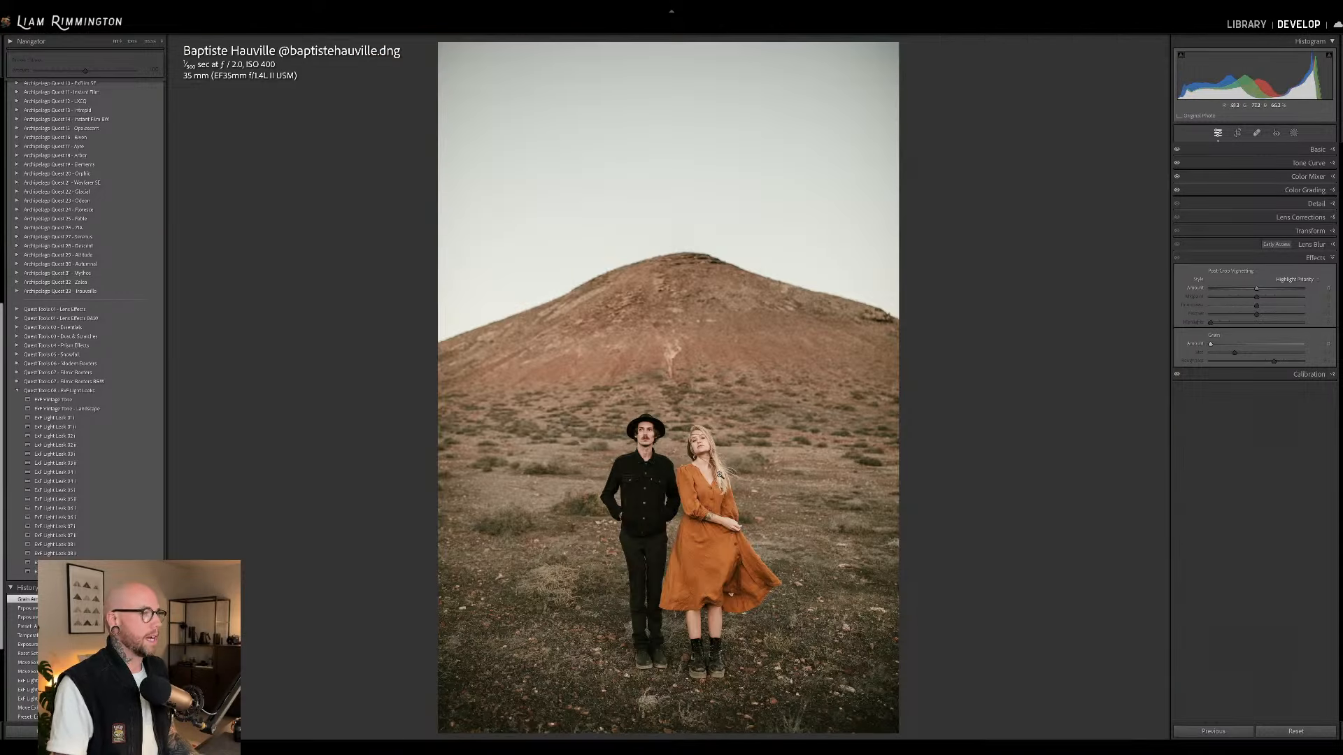
left_click(149, 401)
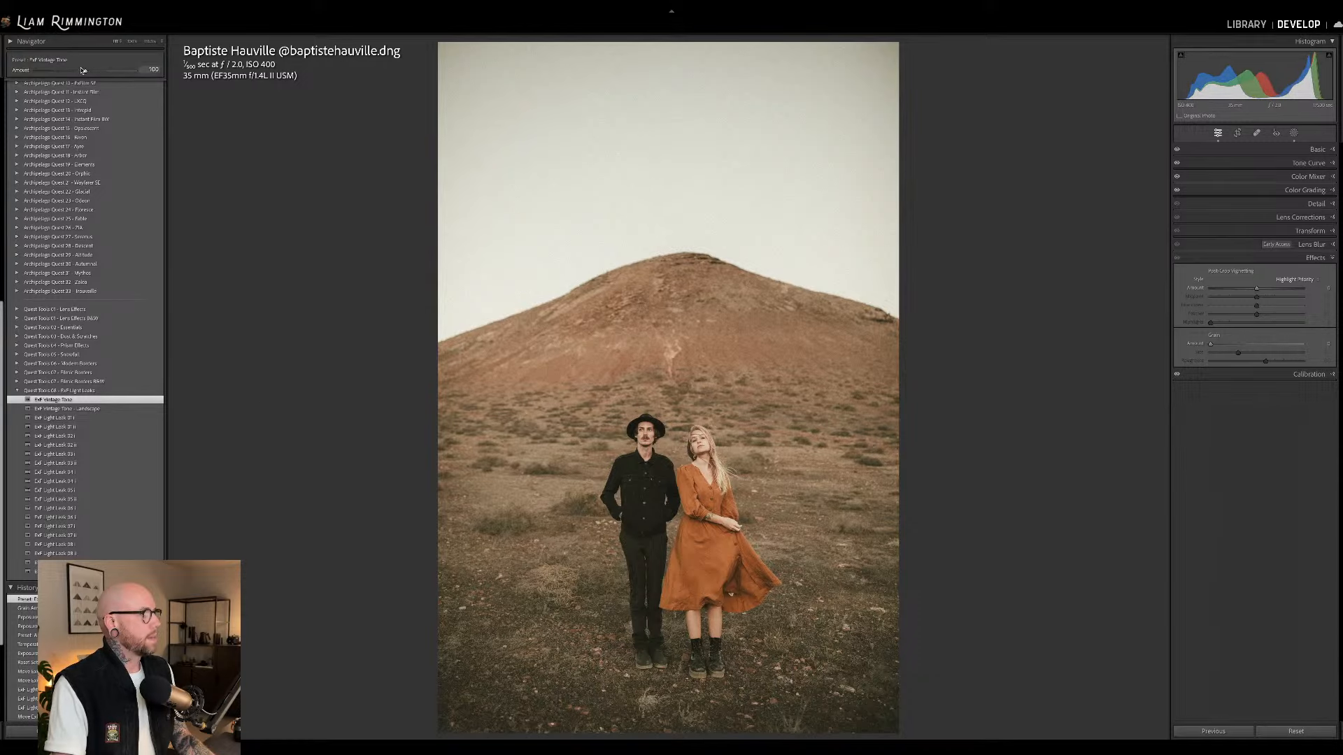
left_click_drag(85, 73, 183, 96)
key("ctrl+z")
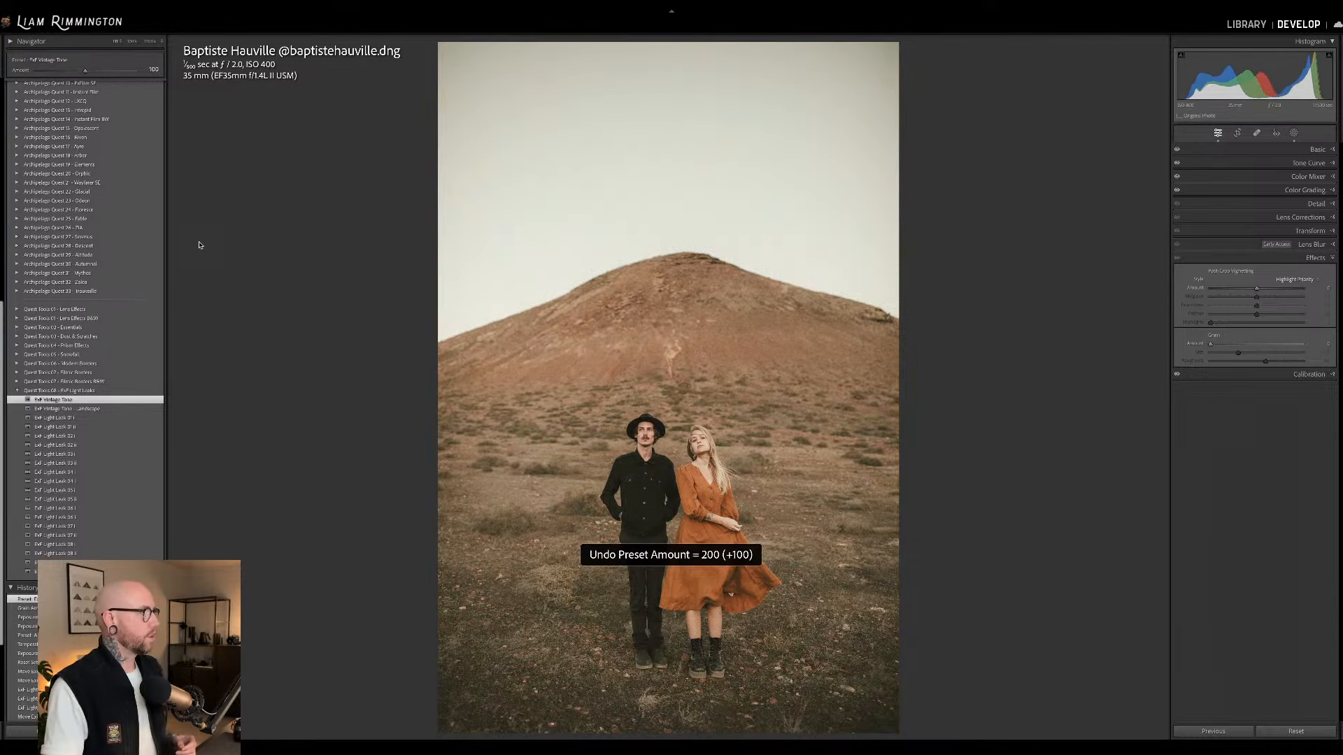
Compare the close-up of the couple before and after the edits several times.
left_click(643, 486)
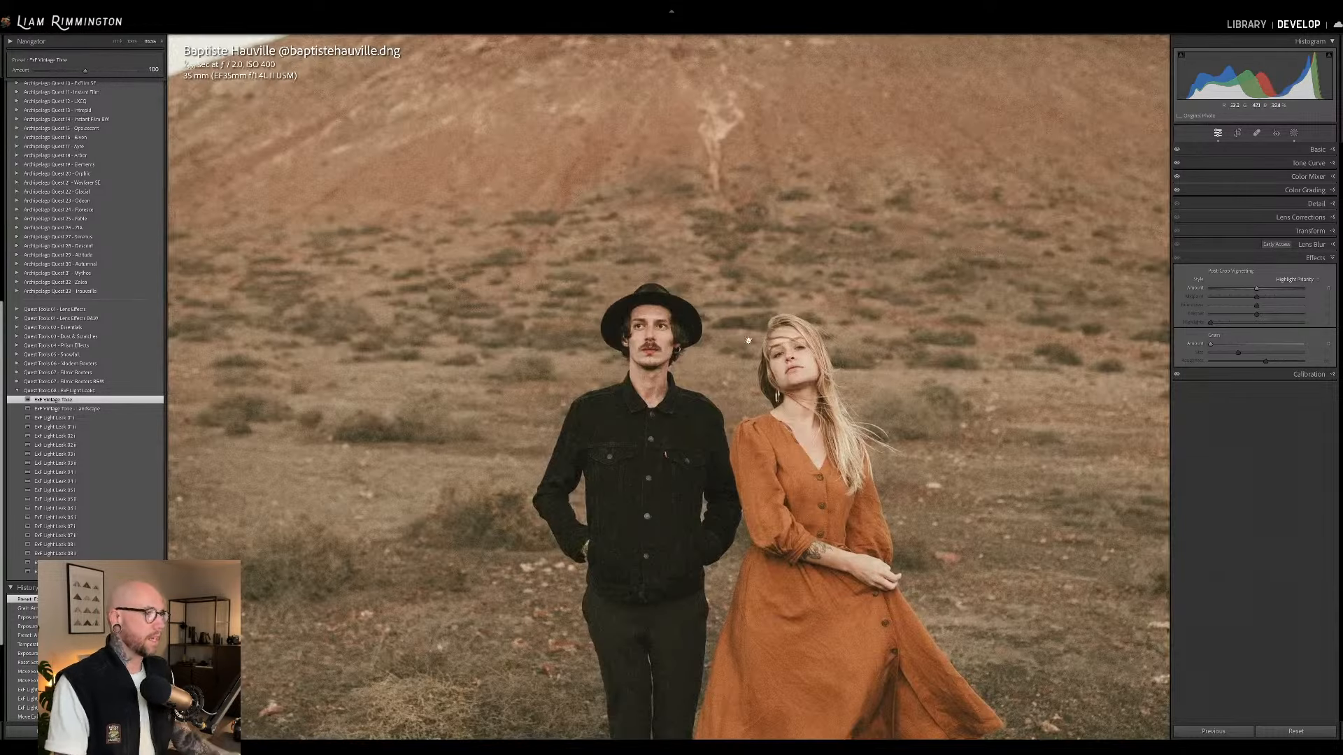
left_click_drag(749, 340, 712, 238)
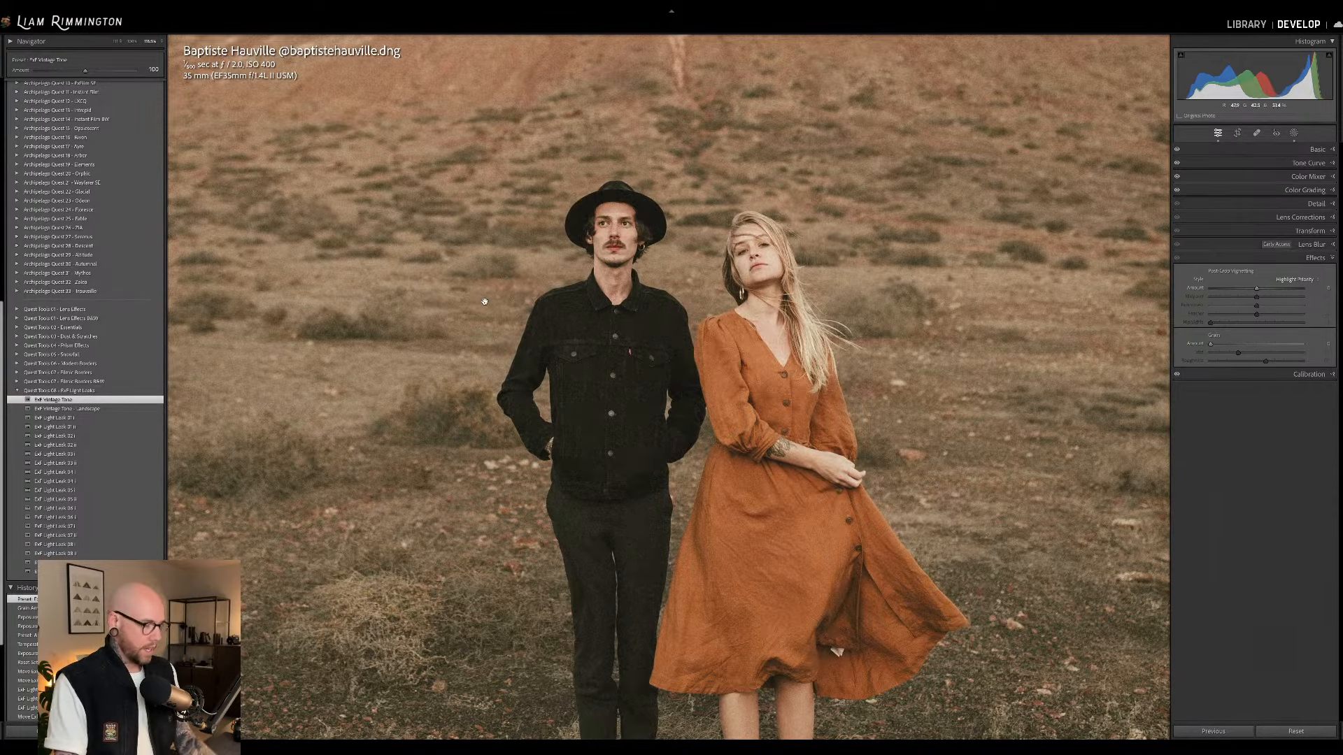
key("backslash")
key("backslash")
key("backslash")
key("backslash")
key("backslash")
key("backslash")
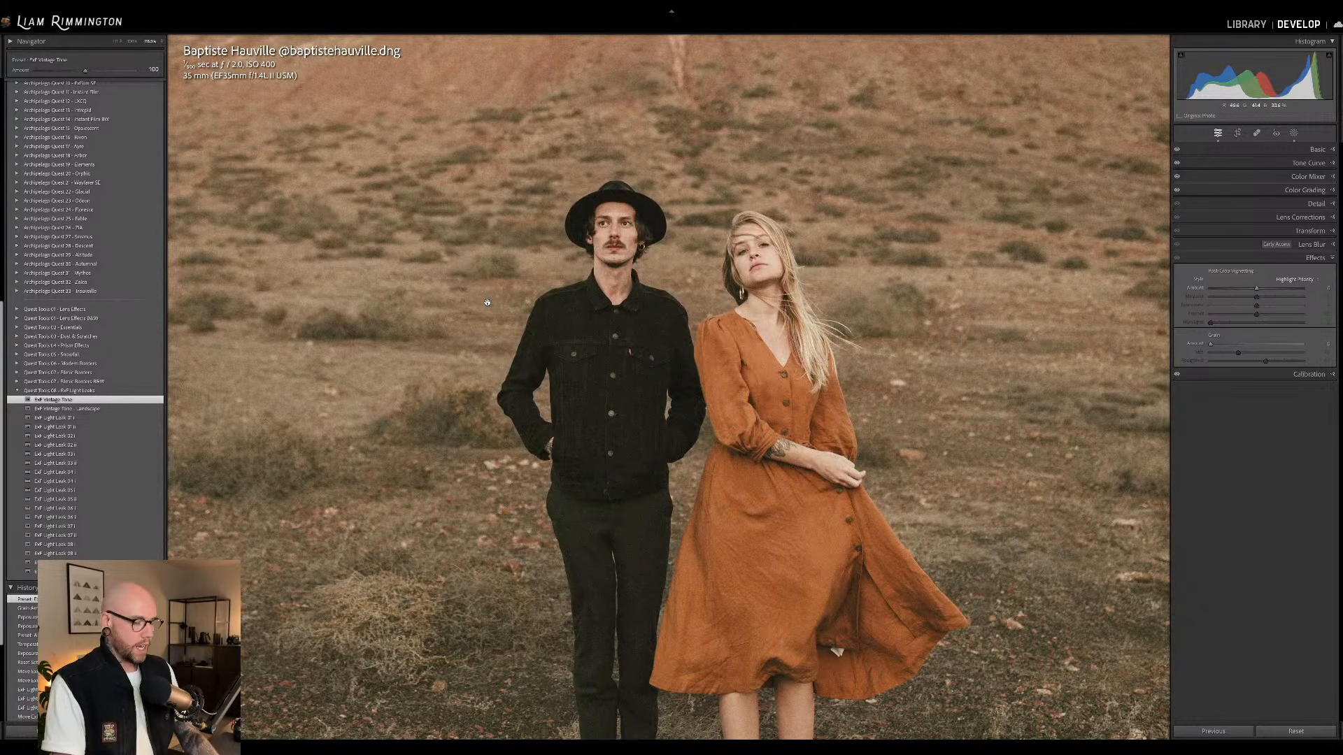
key("backslash")
key("backslash")
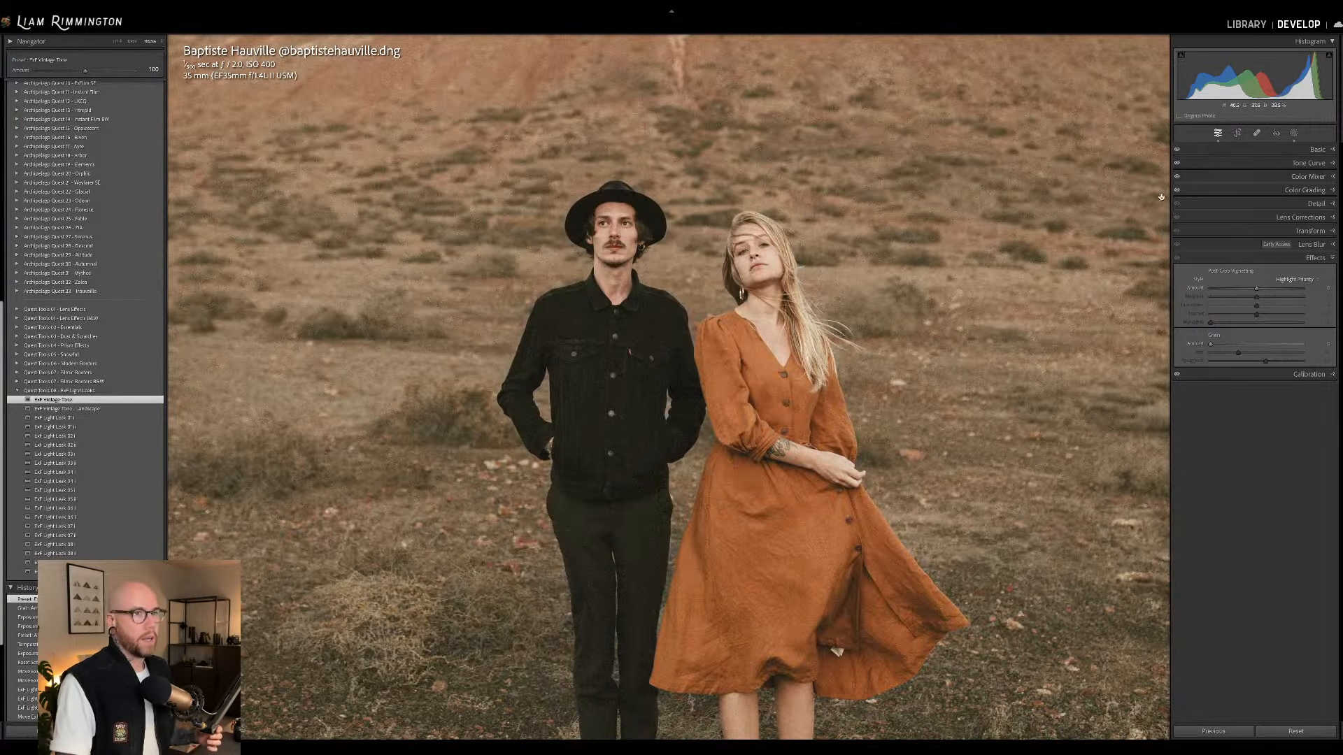
Check which areas the Vintage Tone subject and background masks cover, and return to the full photo.
left_click(1294, 133)
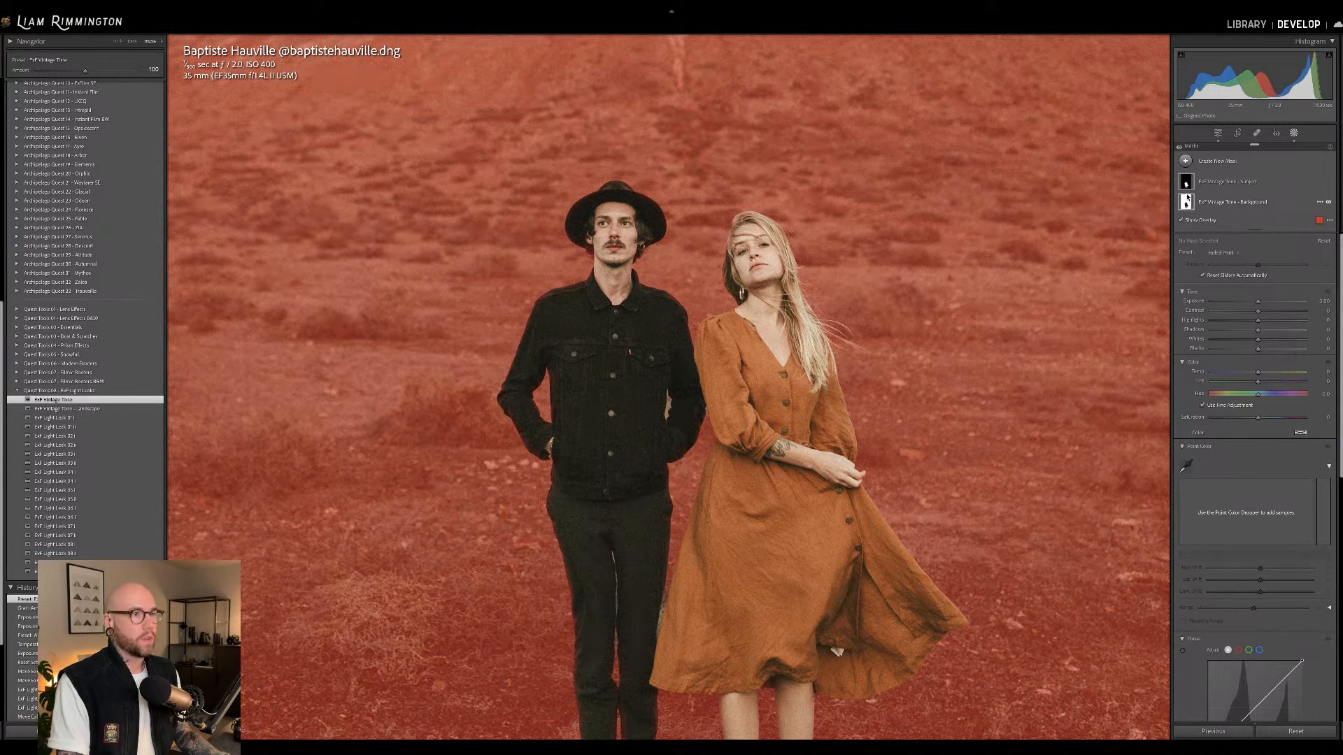
mouse_move(1185, 184)
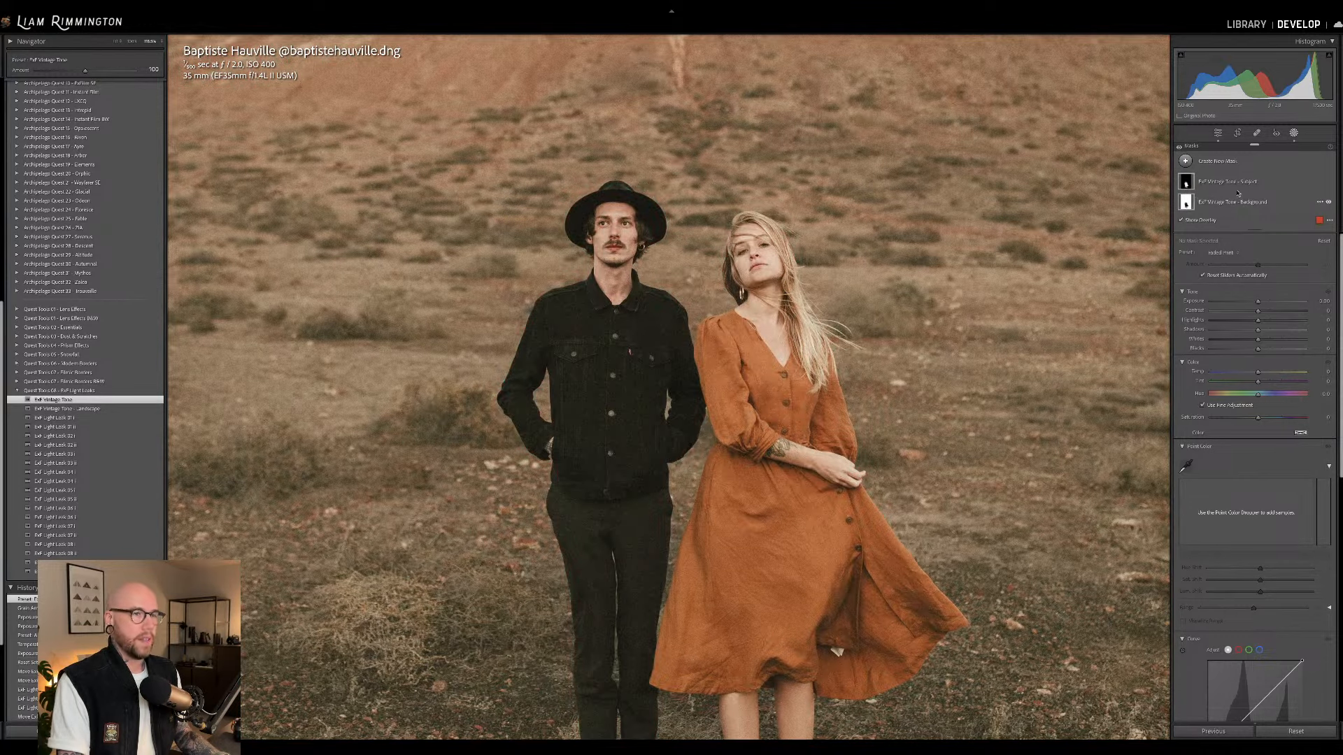
left_click(1294, 132)
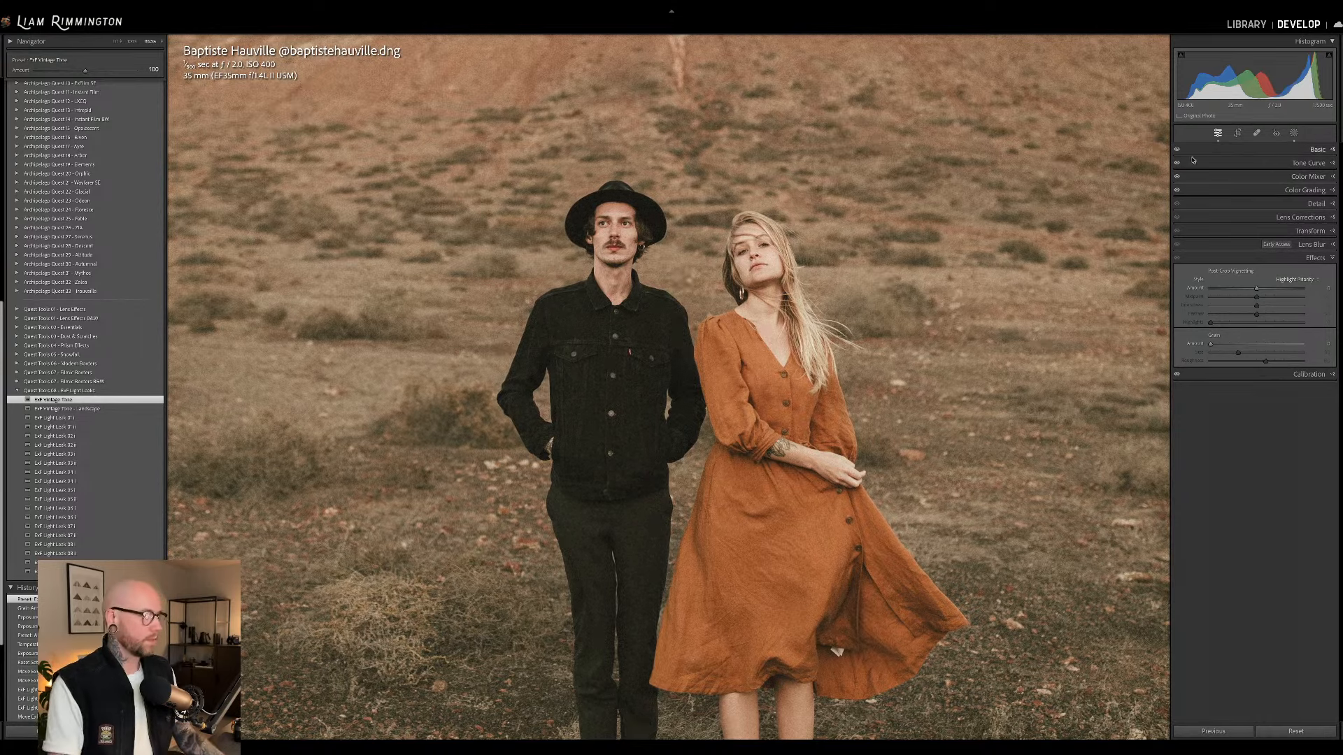
left_click(784, 339)
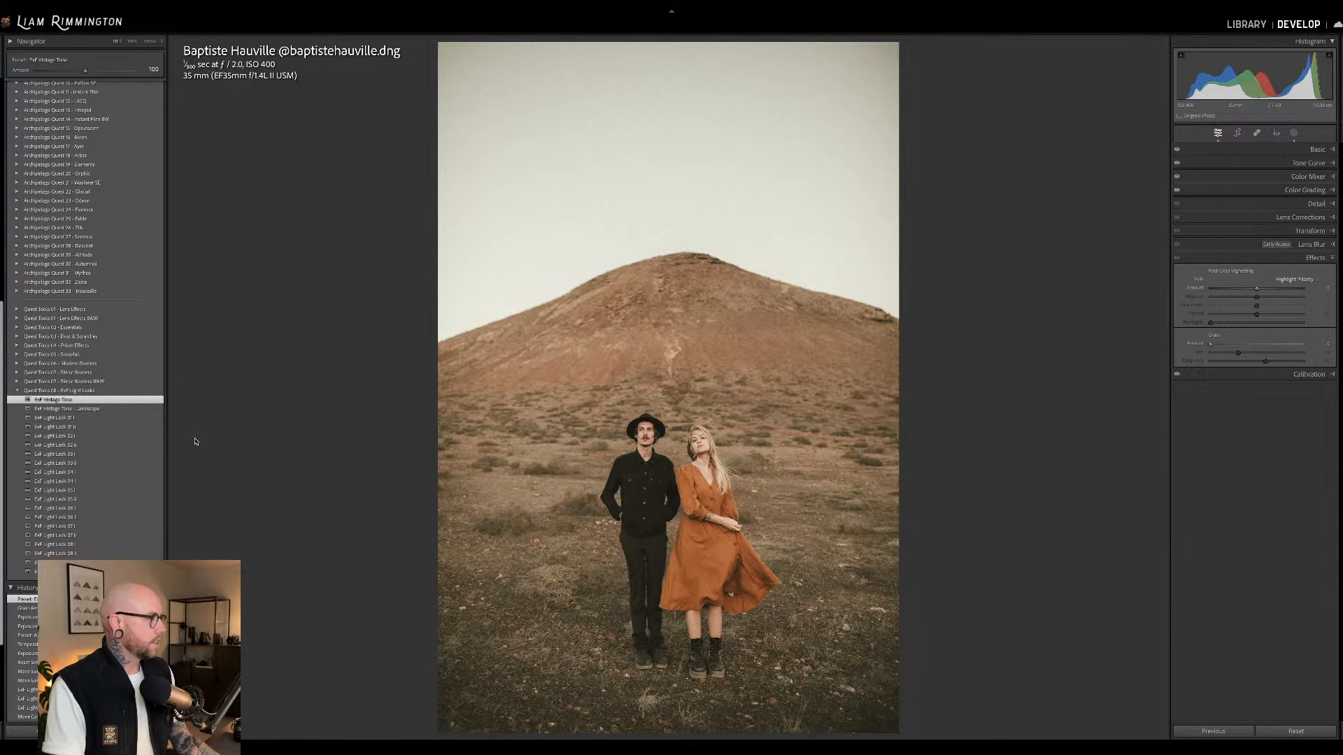
Apply the first Light Leak 05 preset and shift its blue leak mask outward toward the photo's right edge.
left_click(154, 437)
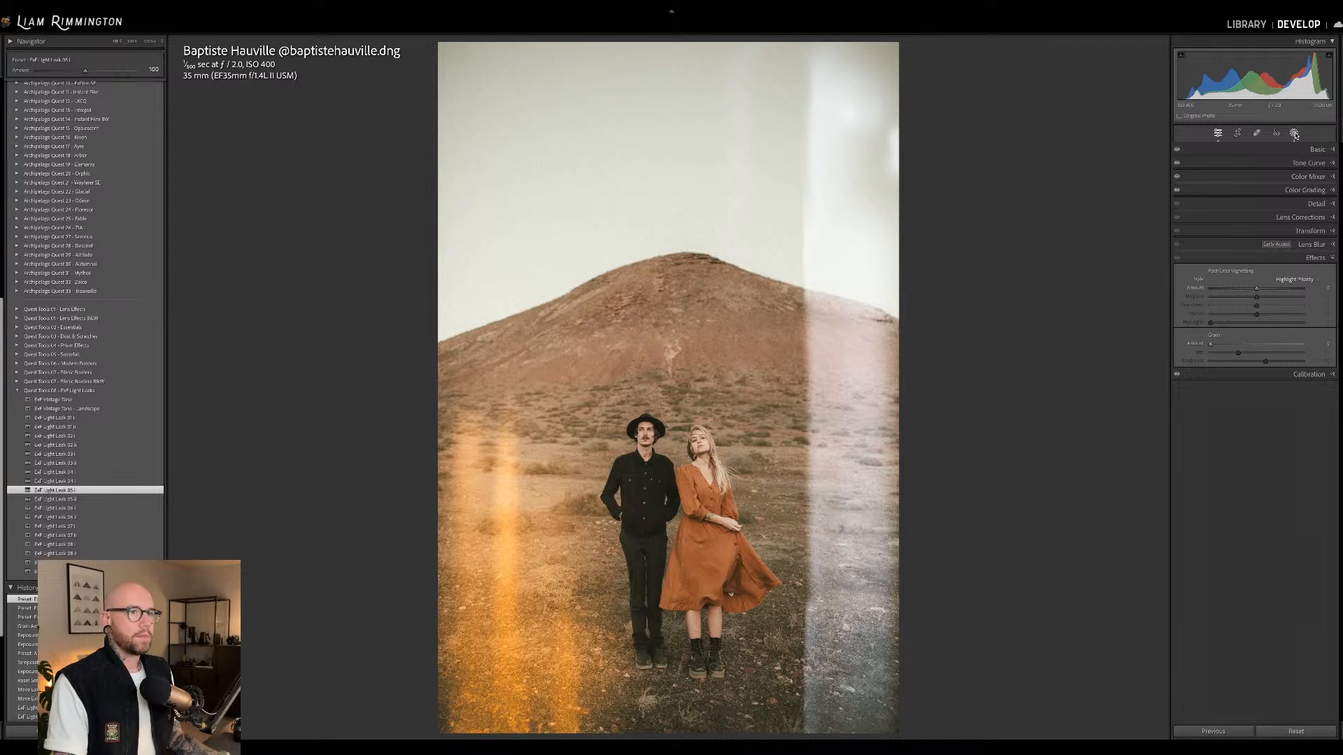
left_click(1294, 134)
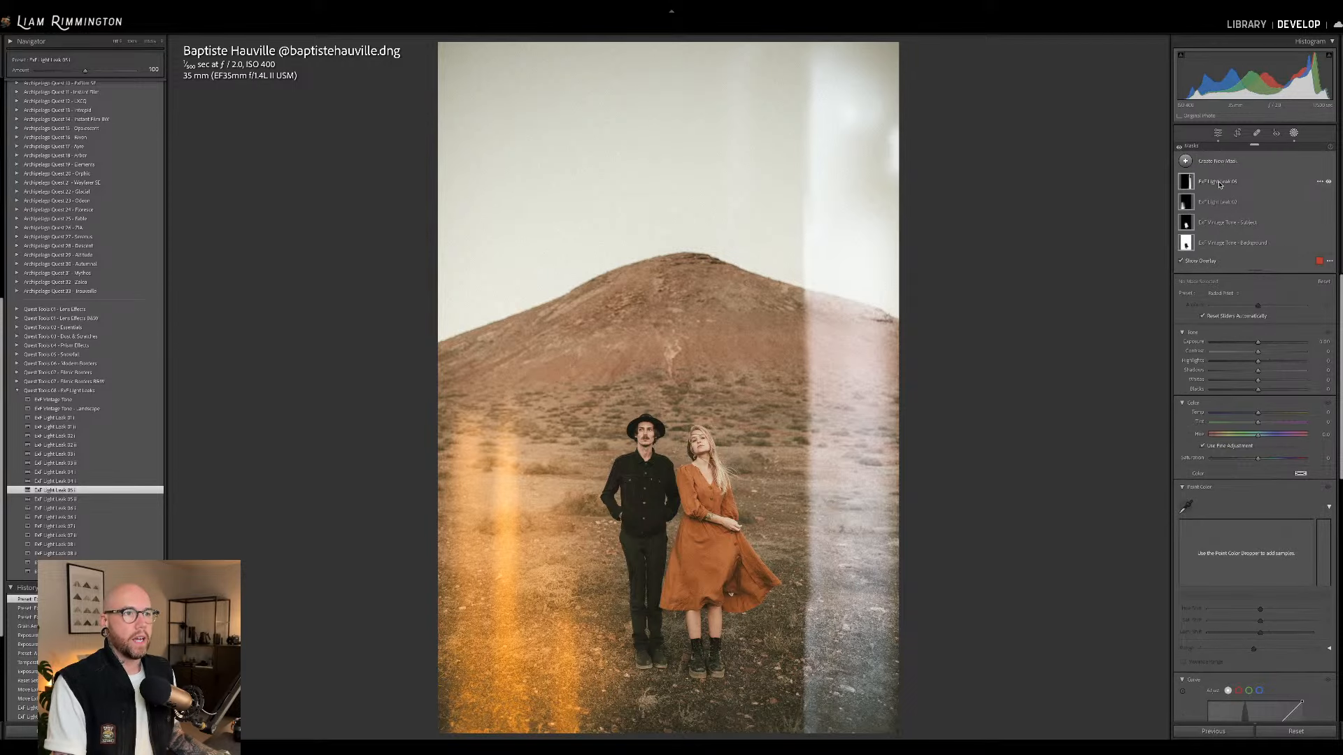
left_click(1219, 183)
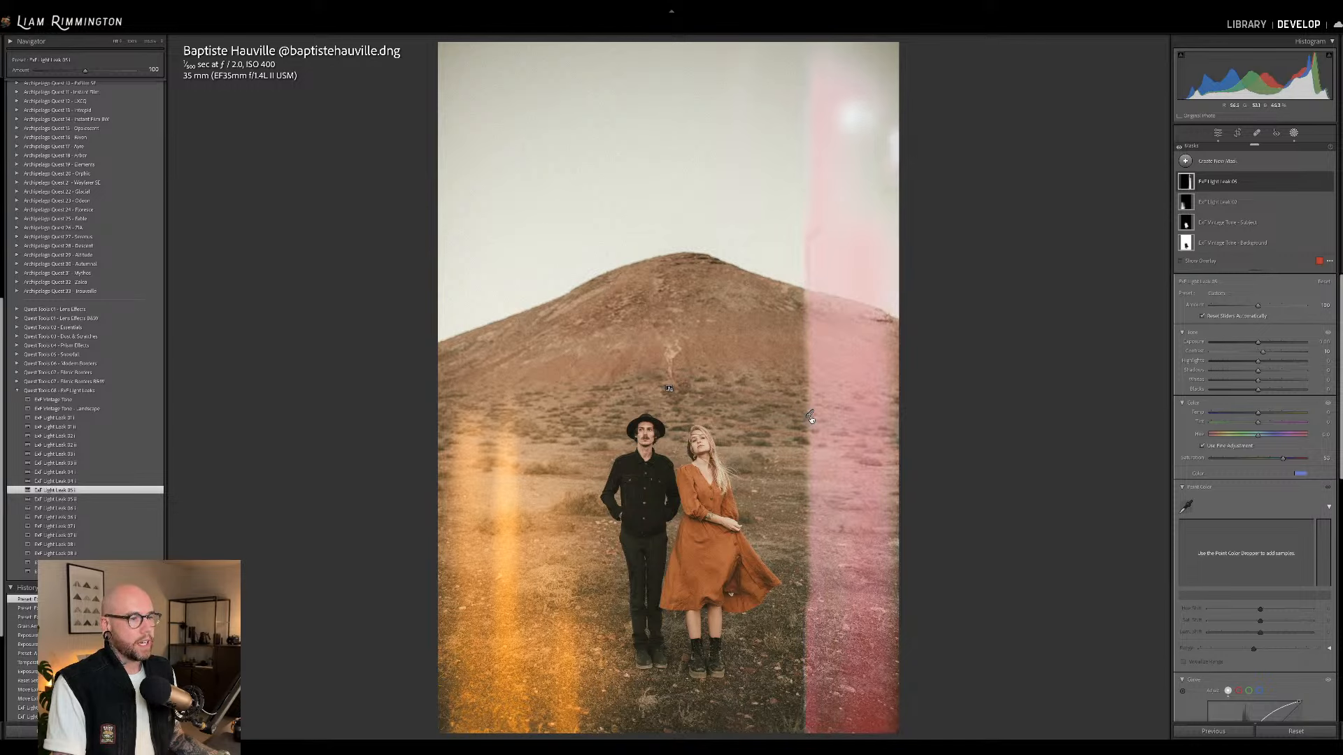
left_click_drag(713, 427, 846, 481)
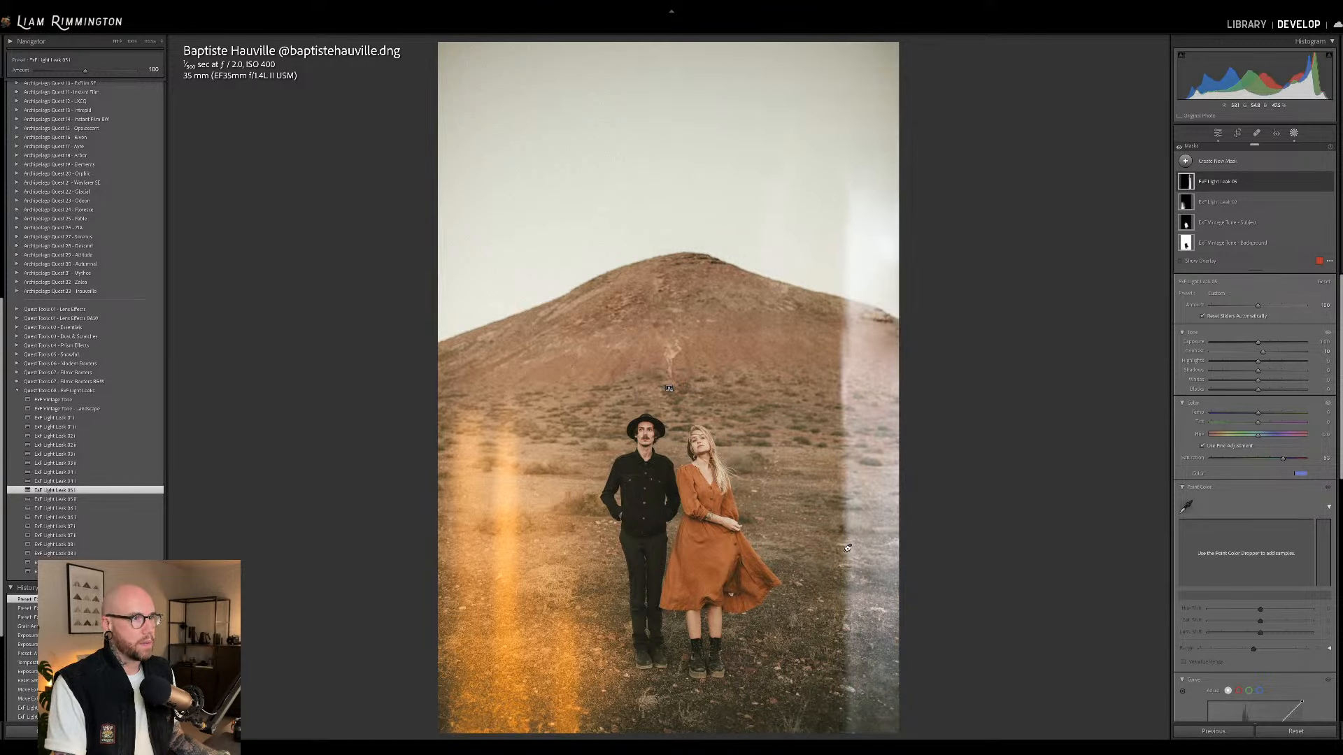
left_click_drag(848, 546, 853, 545)
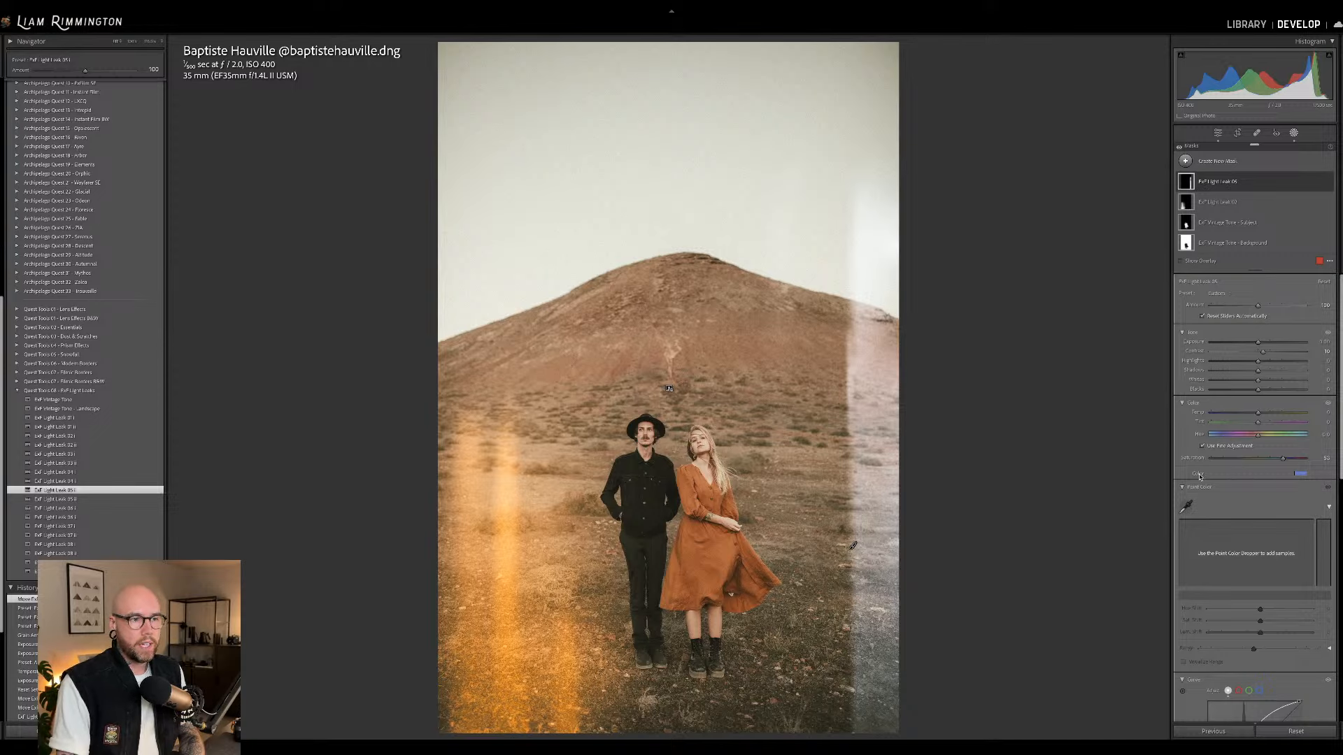
Recolour the right-hand light leak from blue to golden yellow and strengthen it by raising the mask's amount.
left_click(1300, 475)
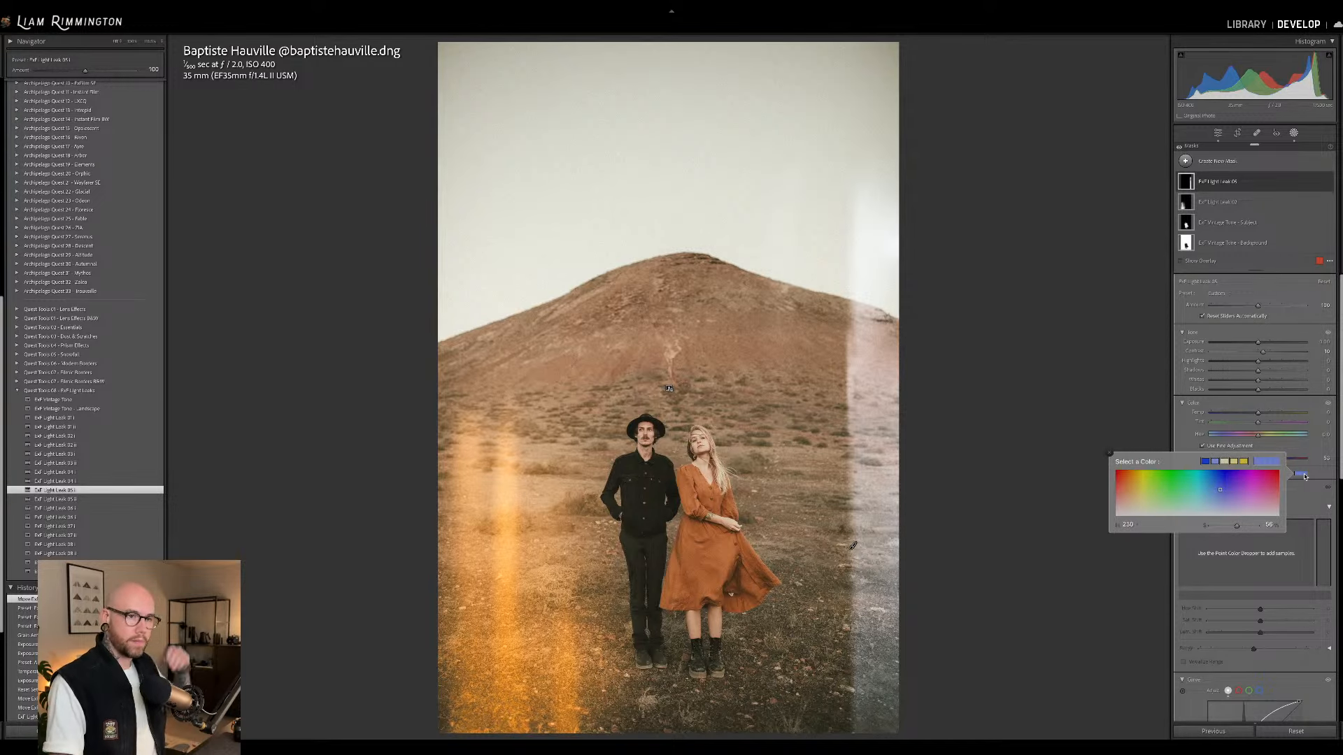
mouse_move(1223, 486)
left_mouse_down()
mouse_move(1130, 484)
mouse_move(1272, 480)
mouse_move(1131, 483)
mouse_move(1146, 484)
left_mouse_up()
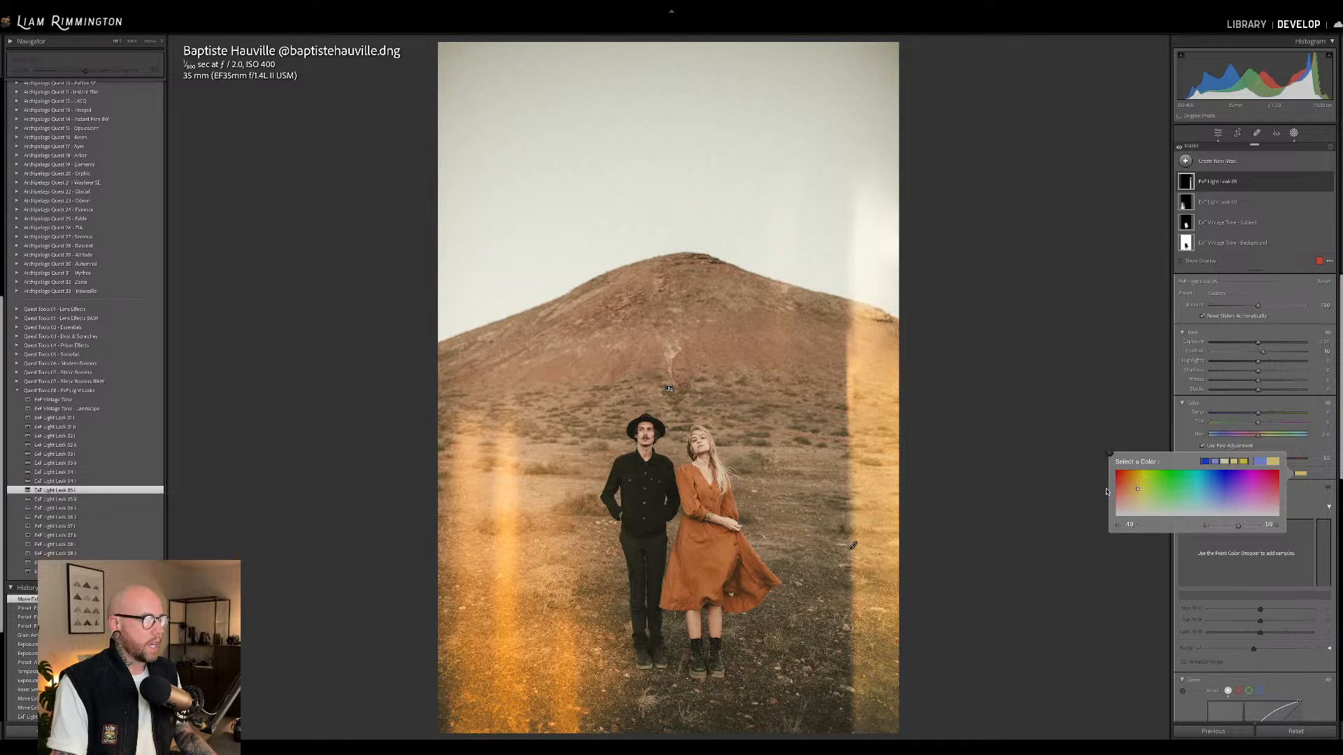
mouse_move(1238, 528)
left_mouse_down()
mouse_move(1220, 530)
mouse_move(1239, 530)
left_mouse_up()
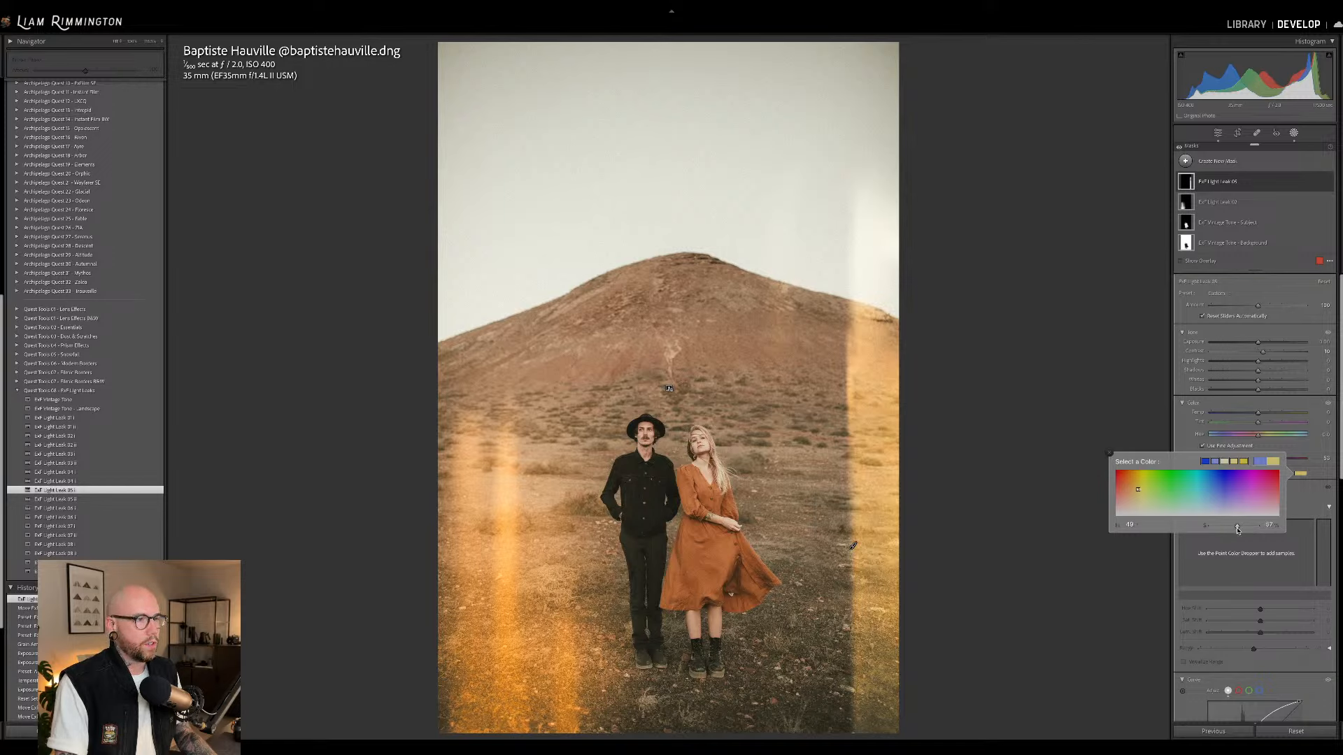
left_click(1109, 454)
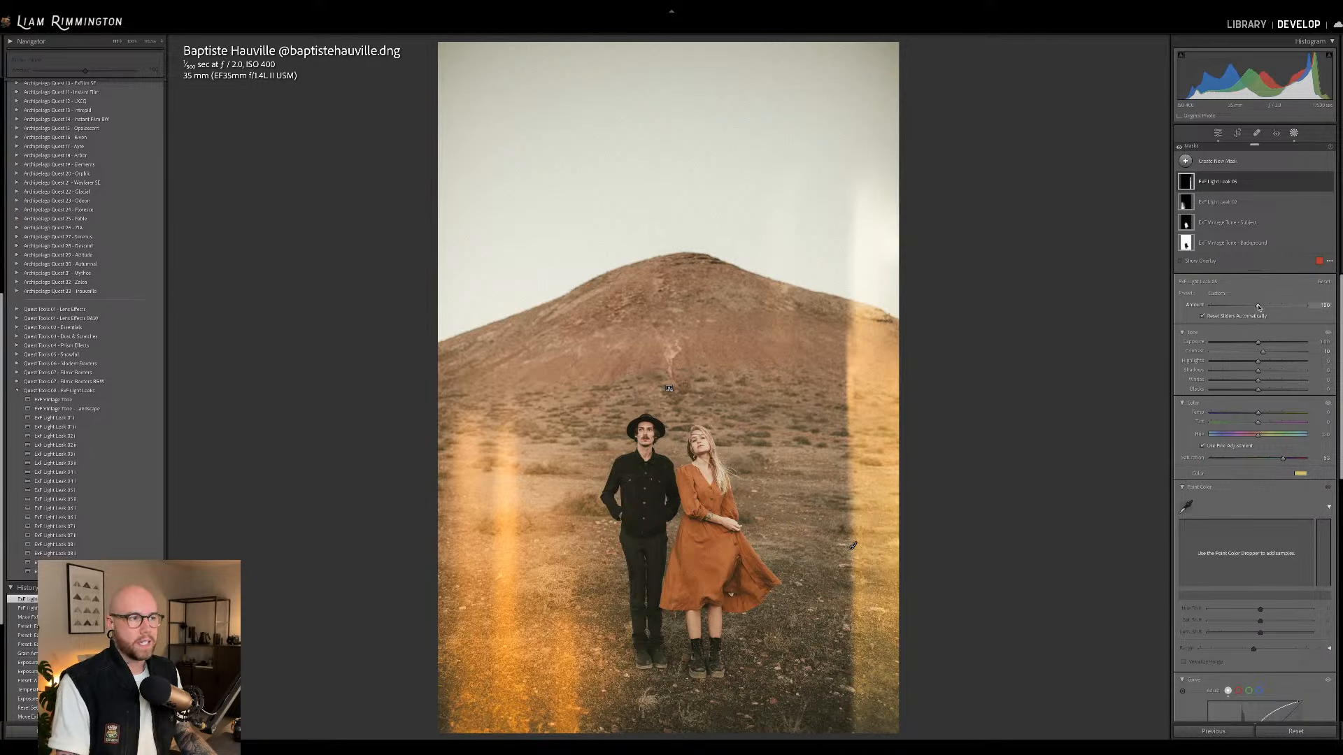
mouse_move(1259, 307)
left_mouse_down()
mouse_move(1221, 309)
mouse_move(1302, 309)
mouse_move(1259, 309)
mouse_move(1281, 313)
left_mouse_up()
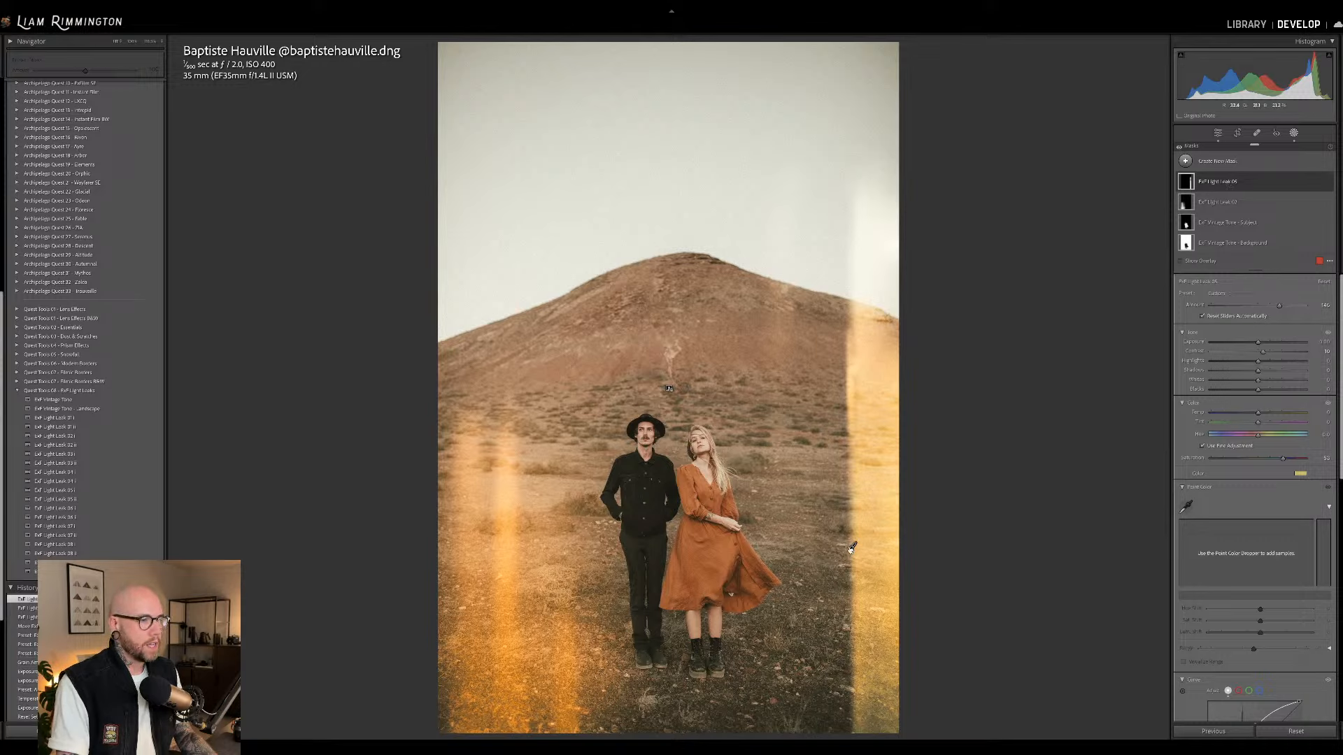
Move the golden light leak mask slightly further toward the photo's right edge and finish masking.
left_click_drag(851, 548, 863, 586)
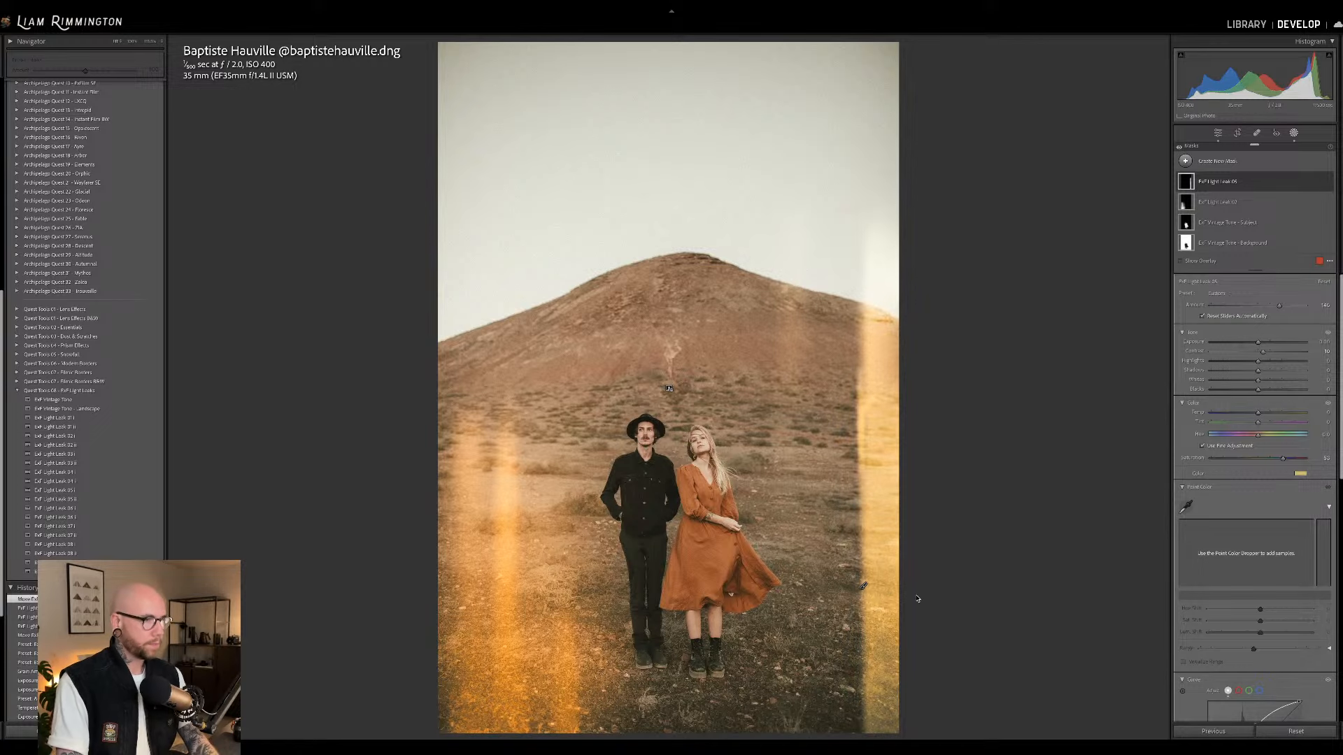
key("shift+w")
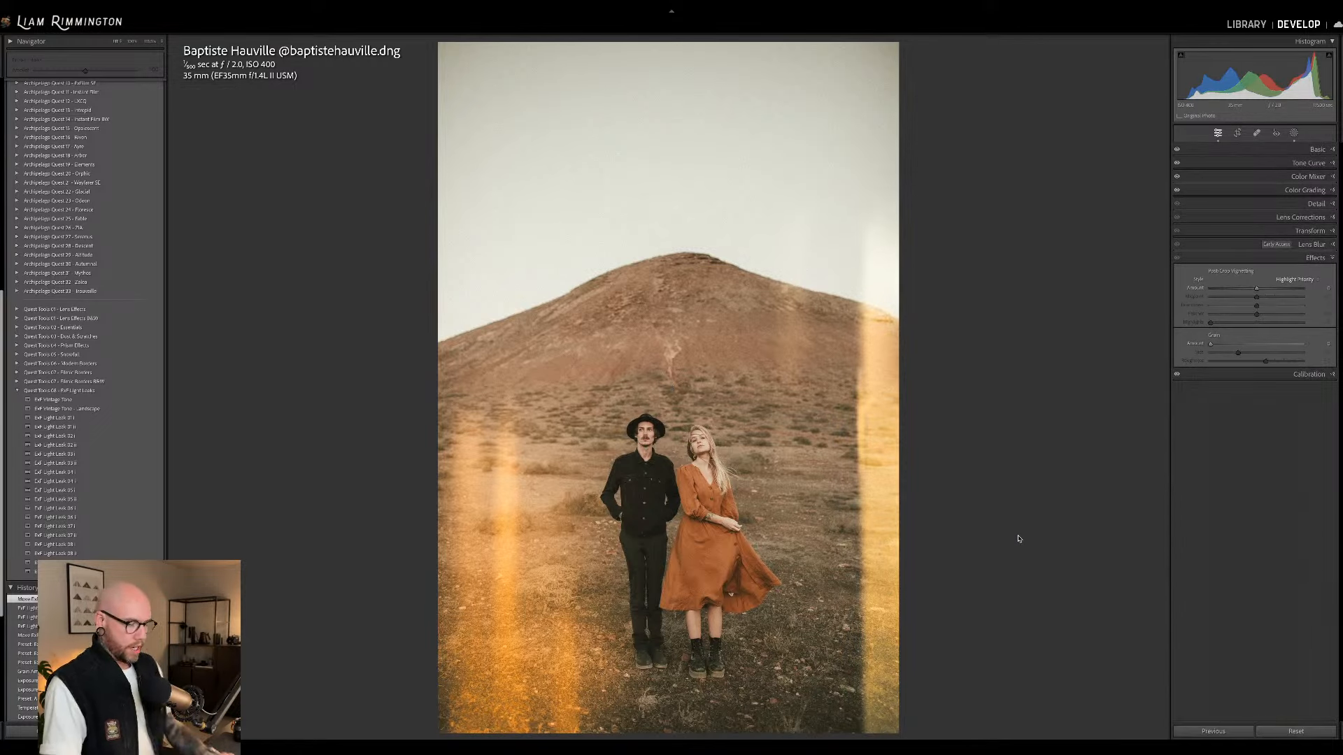
Compare the full desert portrait before and after the edits, both toggled and side by side.
key("backslash")
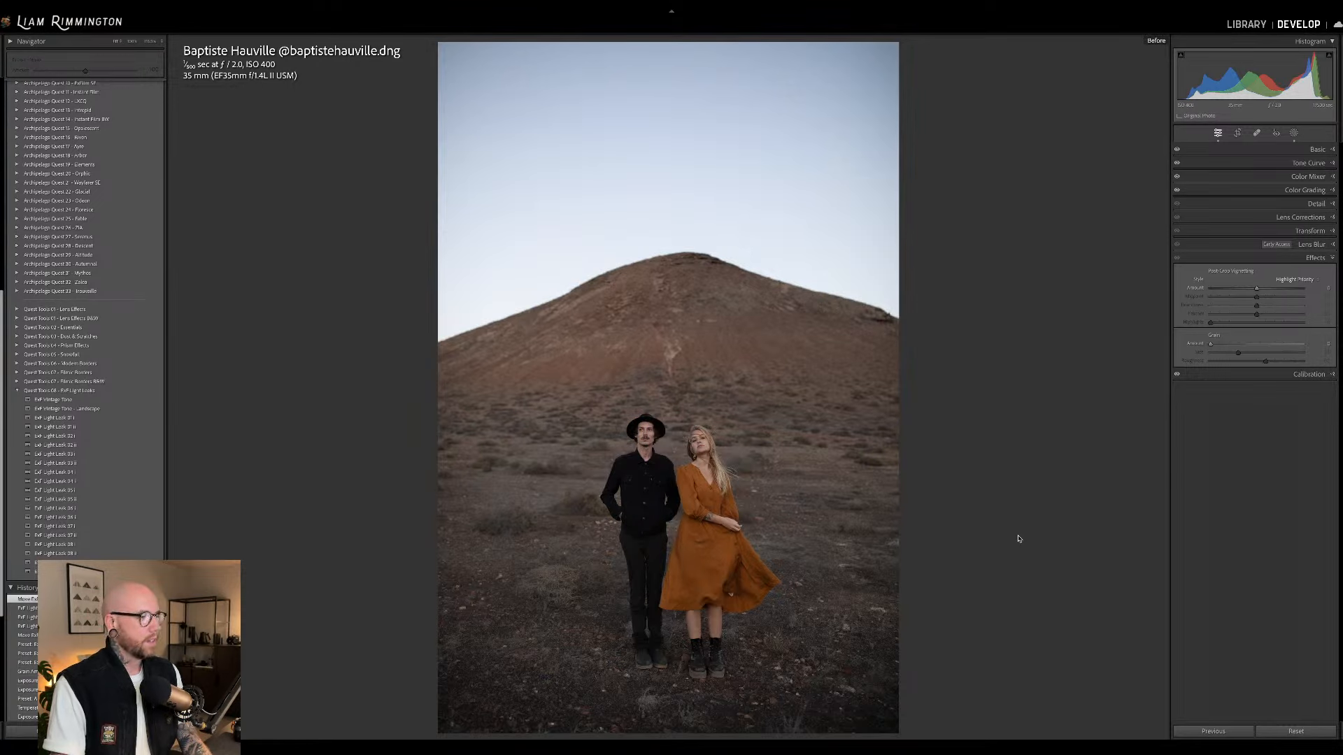
key("backslash")
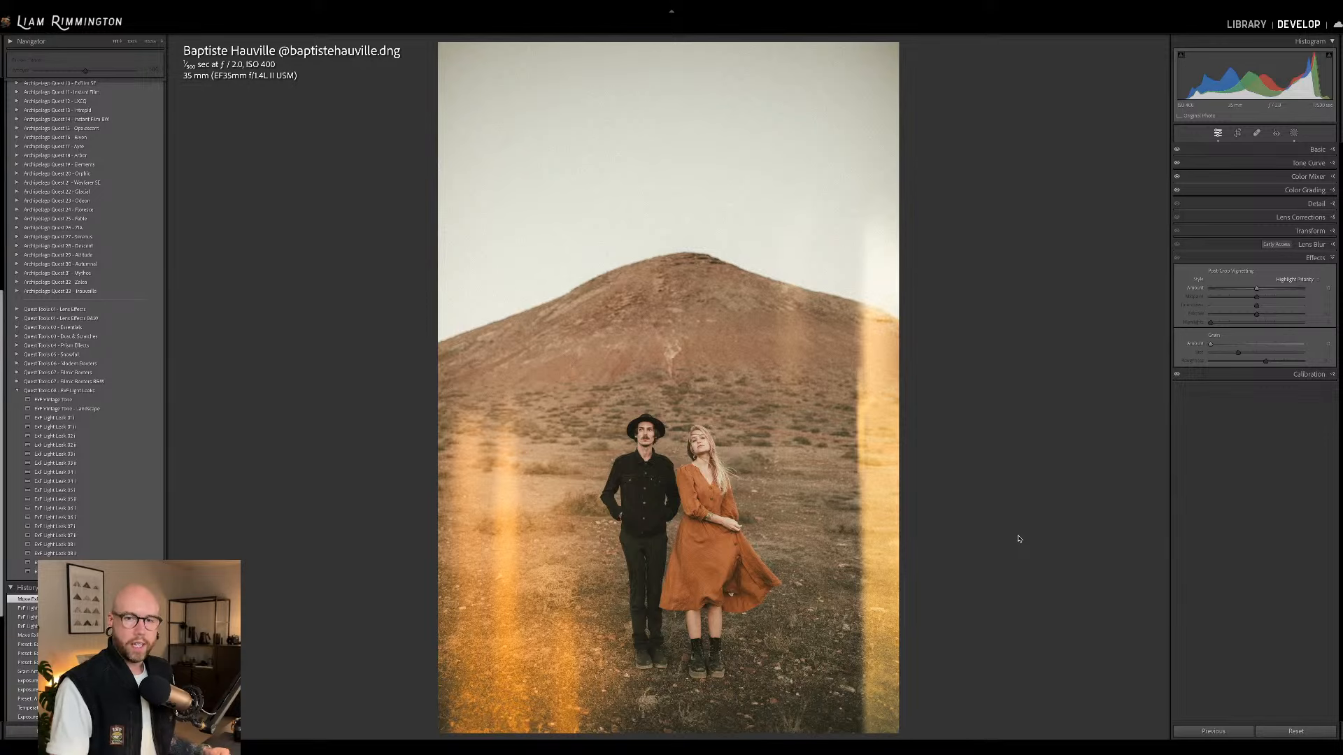
key("y")
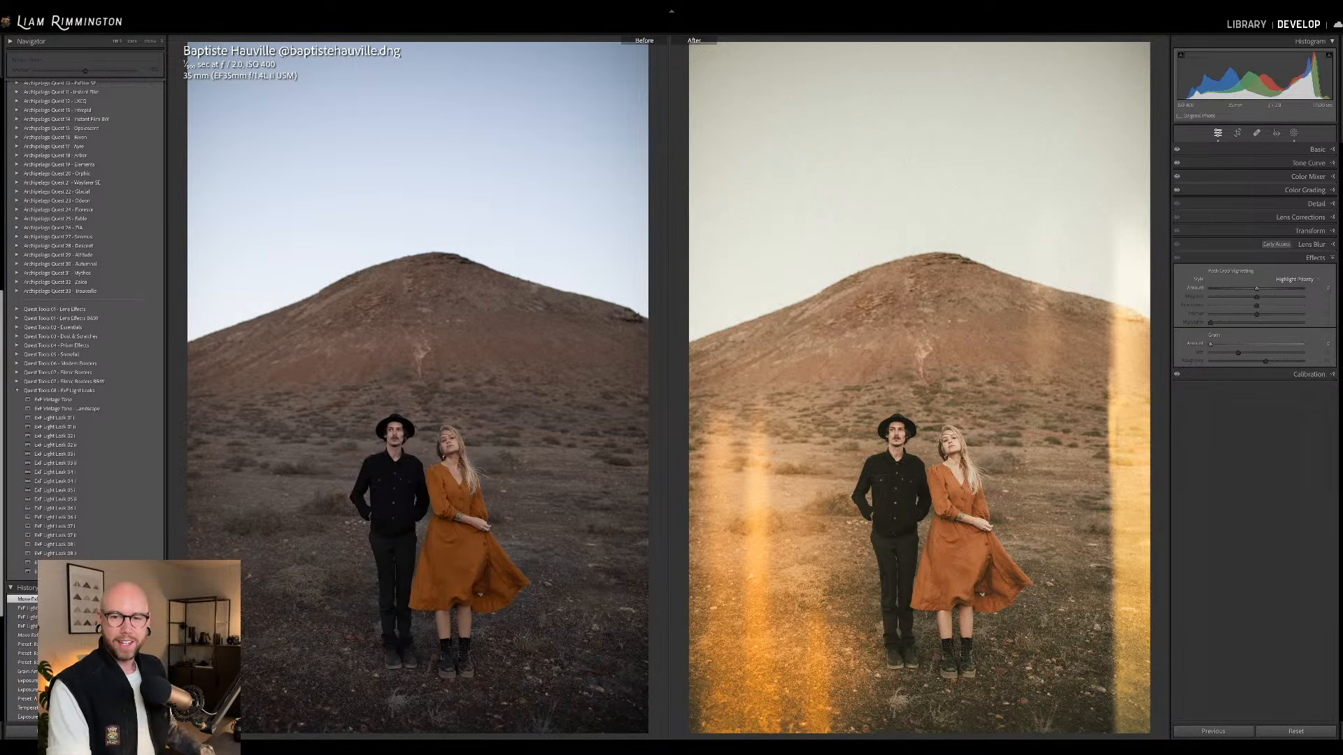
key("y")
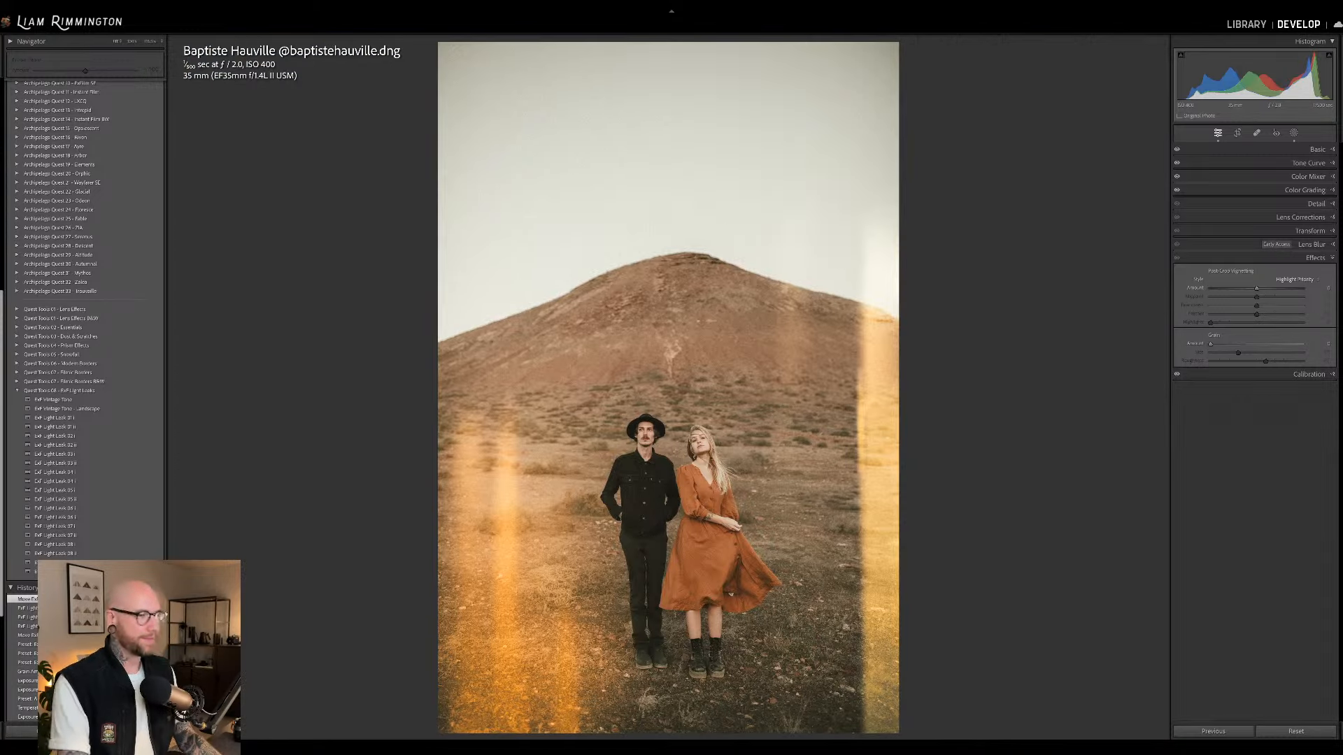
key("backslash")
key("backslash")
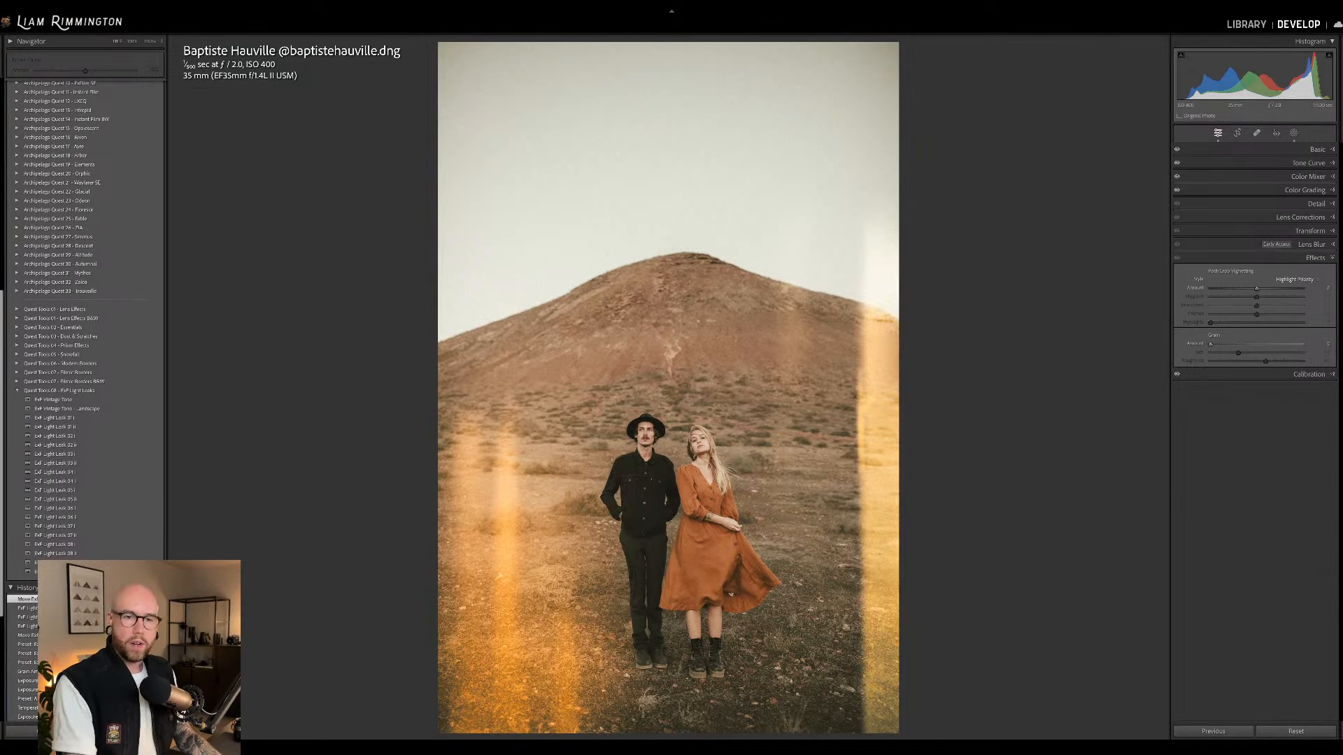
Move on to the wedding couple photo under the dark branches and warm its white balance temperature.
key("Right")
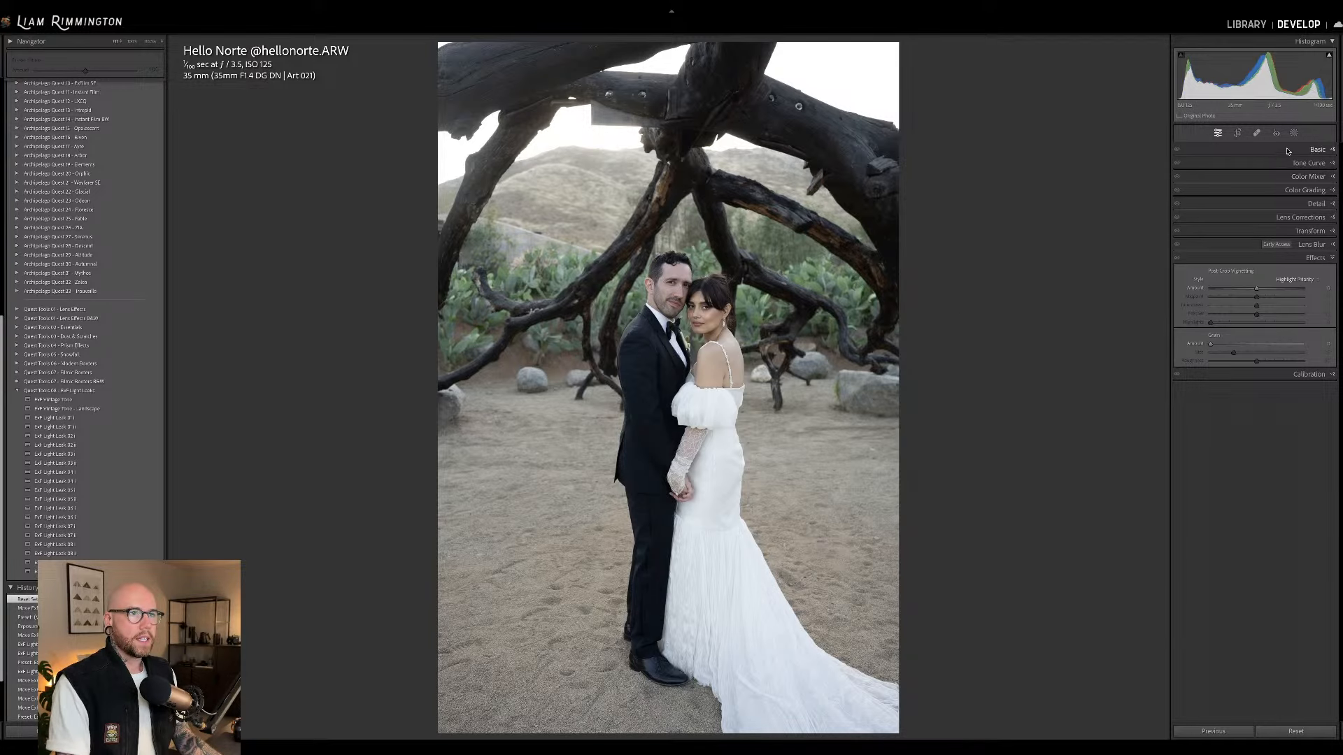
left_click(1252, 149)
left_click_drag(1256, 208, 1271, 208)
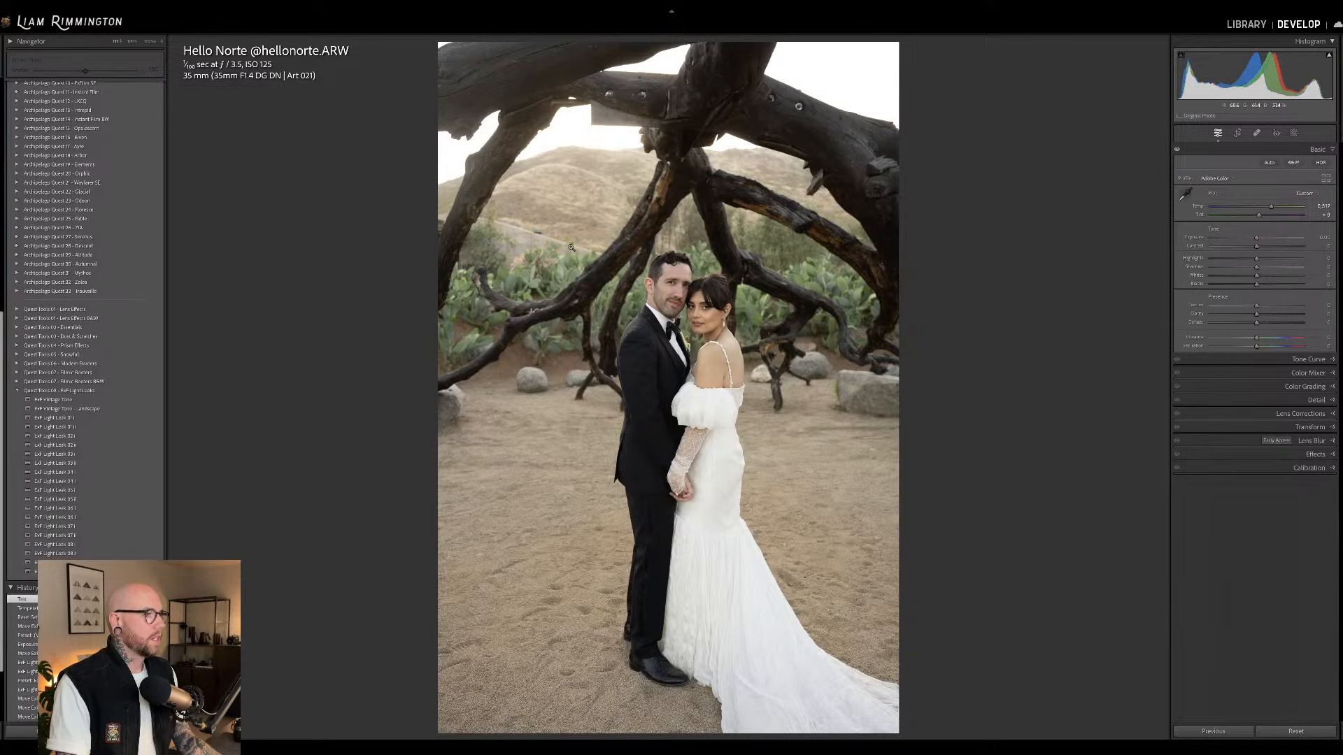
Apply the Amara 04 preset from the Archipelago Amara group to the wedding photo and review its grain settings.
scroll(111, 287, "up", 10)
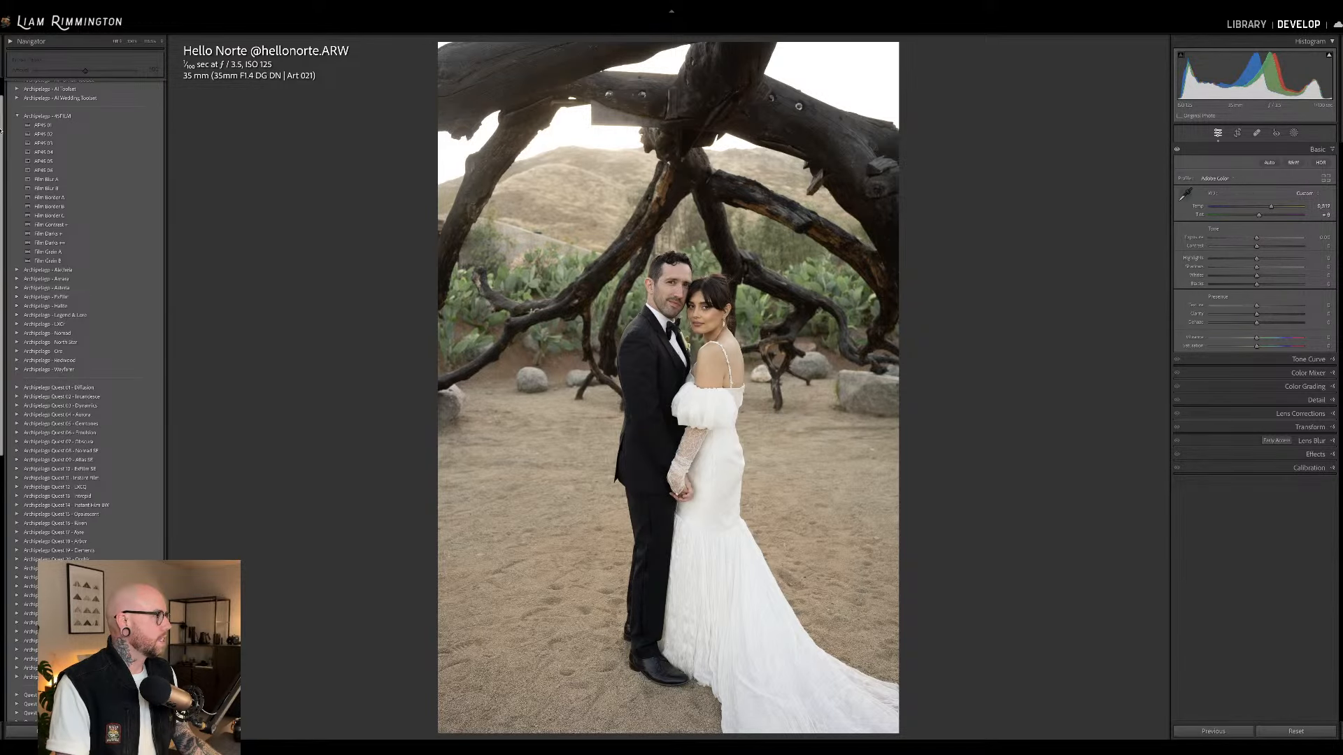
left_click(18, 116)
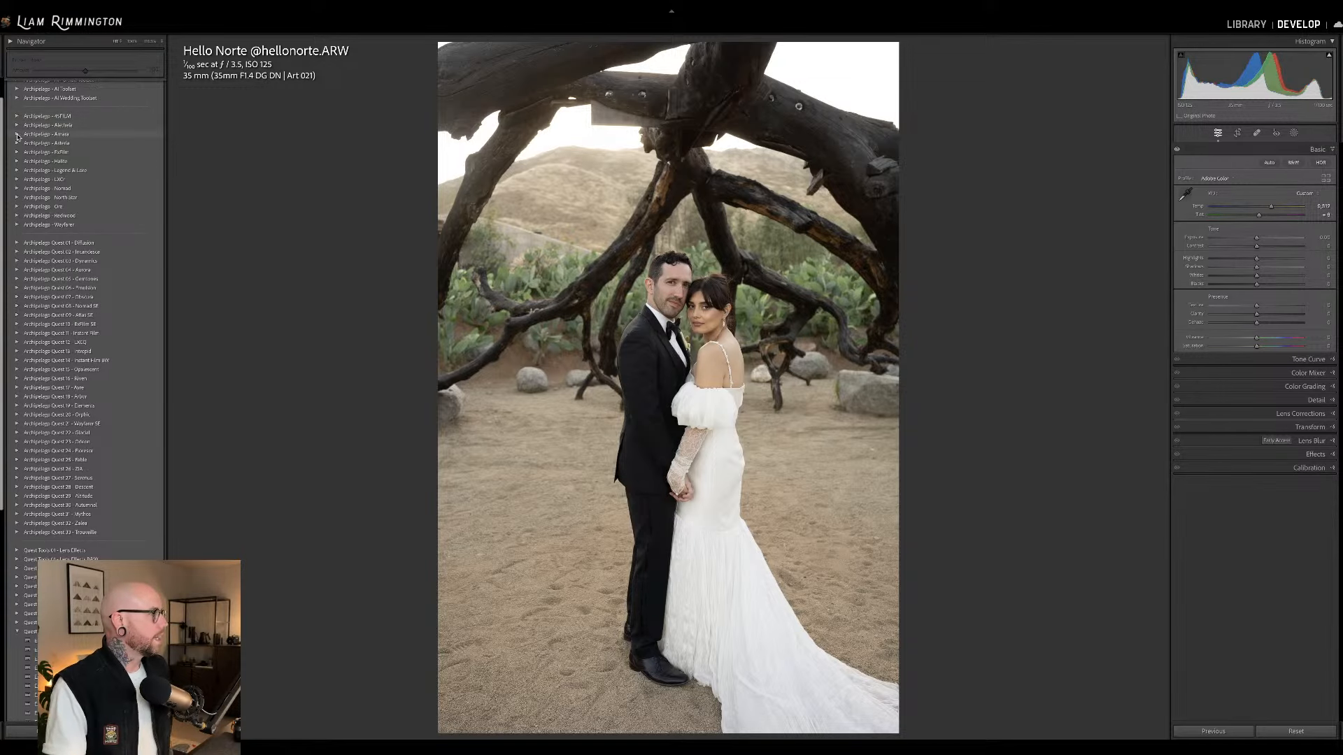
left_click(18, 134)
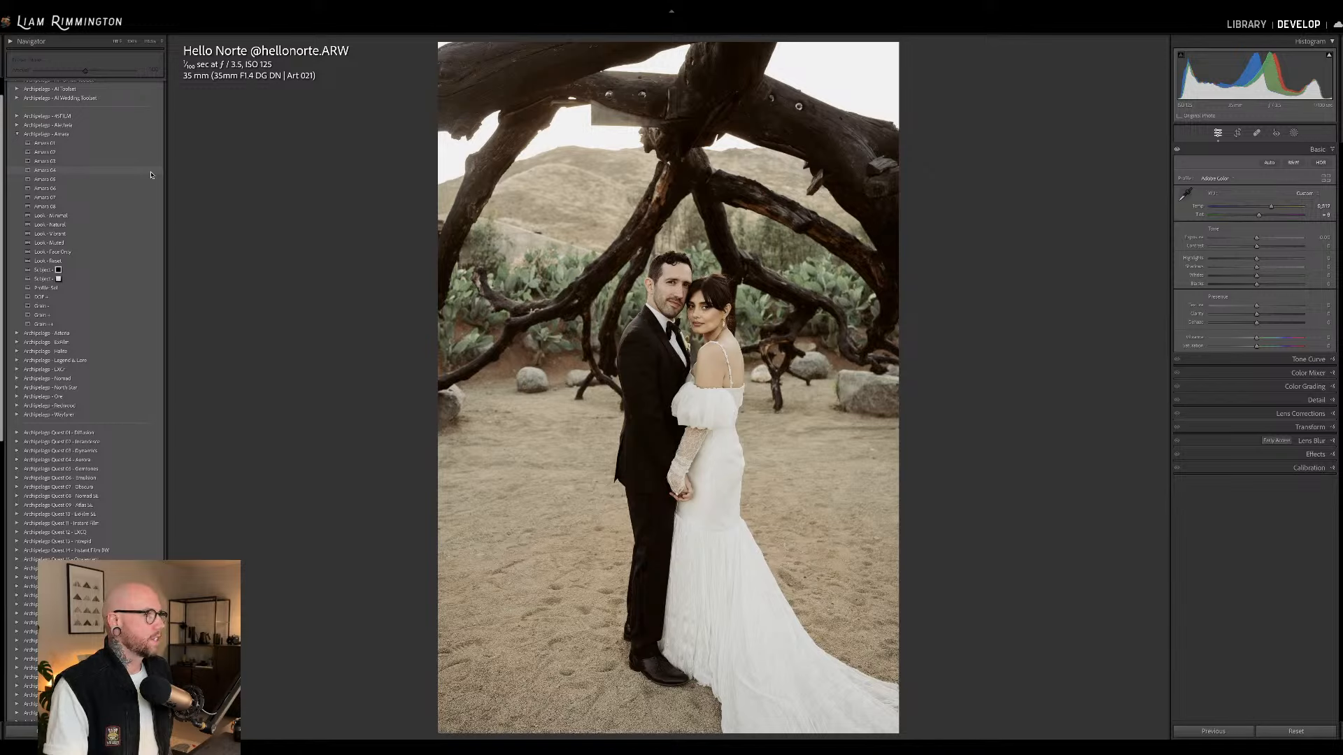
left_click(151, 171)
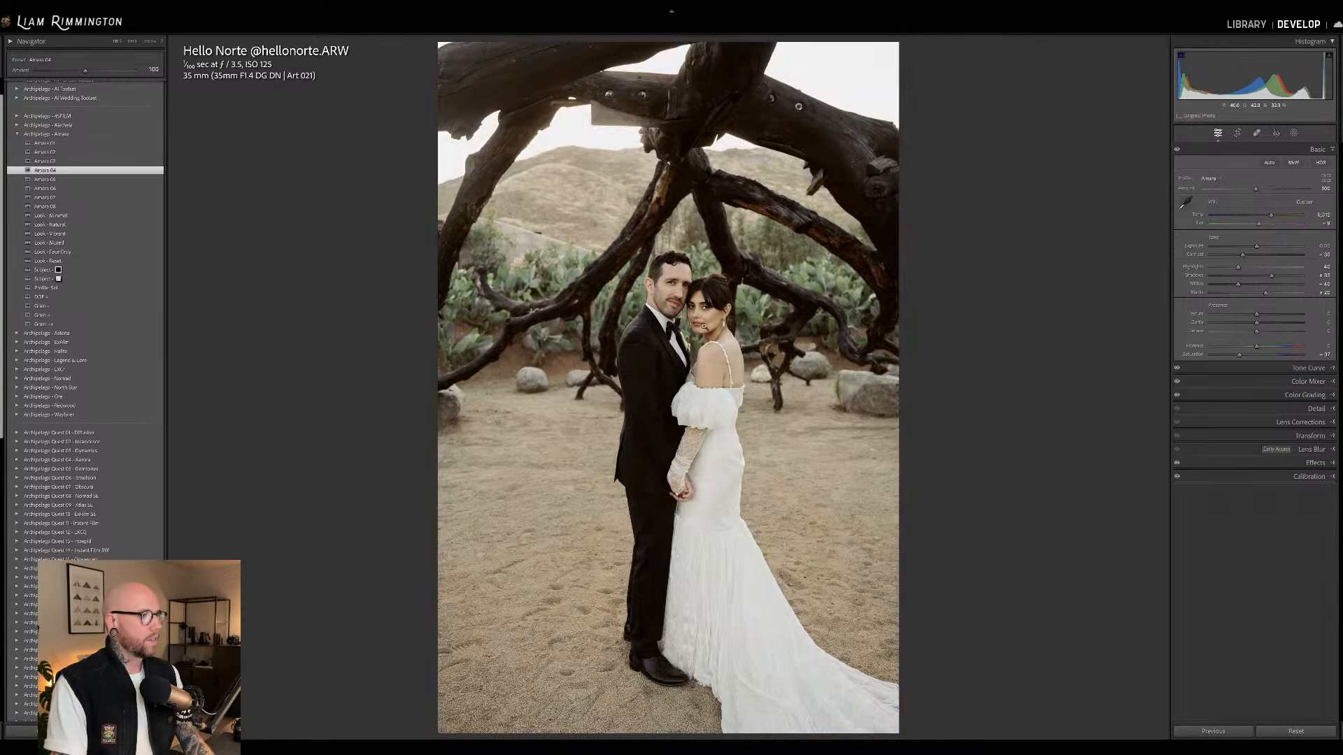
left_click(1270, 462)
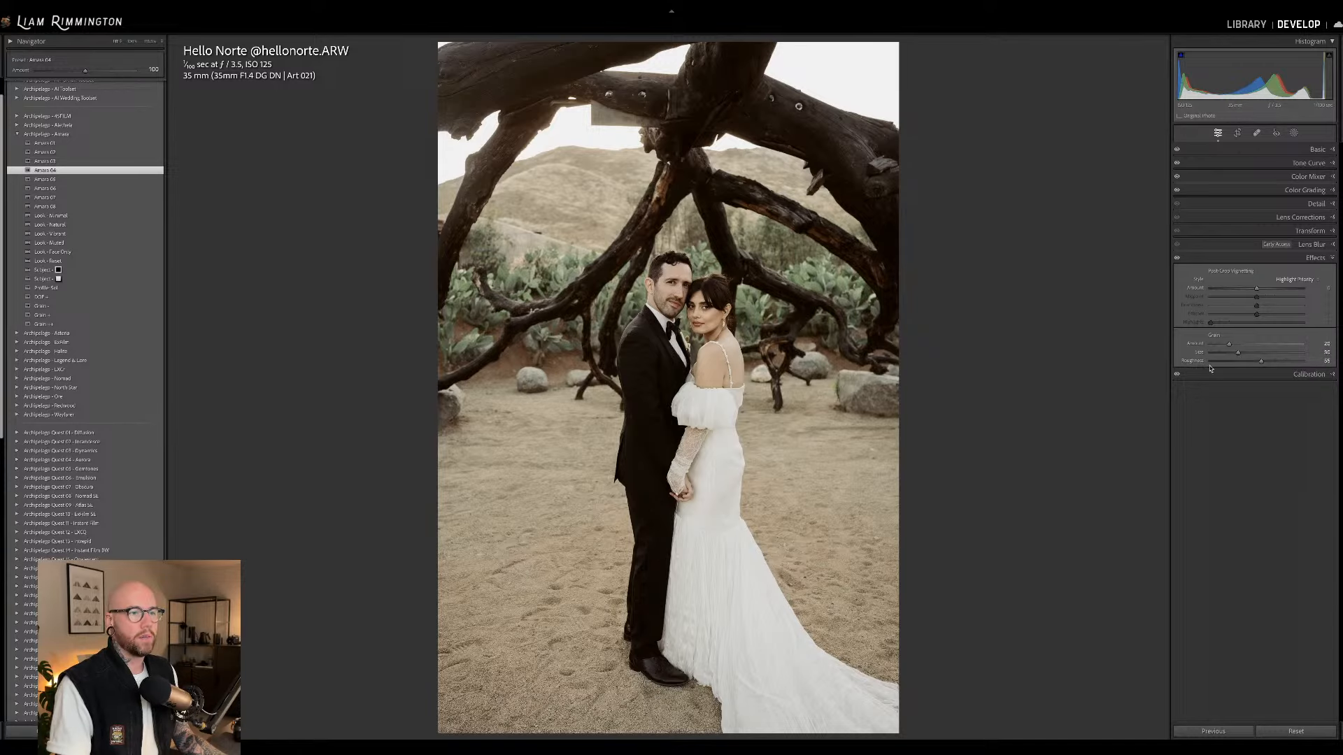
left_click(760, 321)
left_click(760, 321)
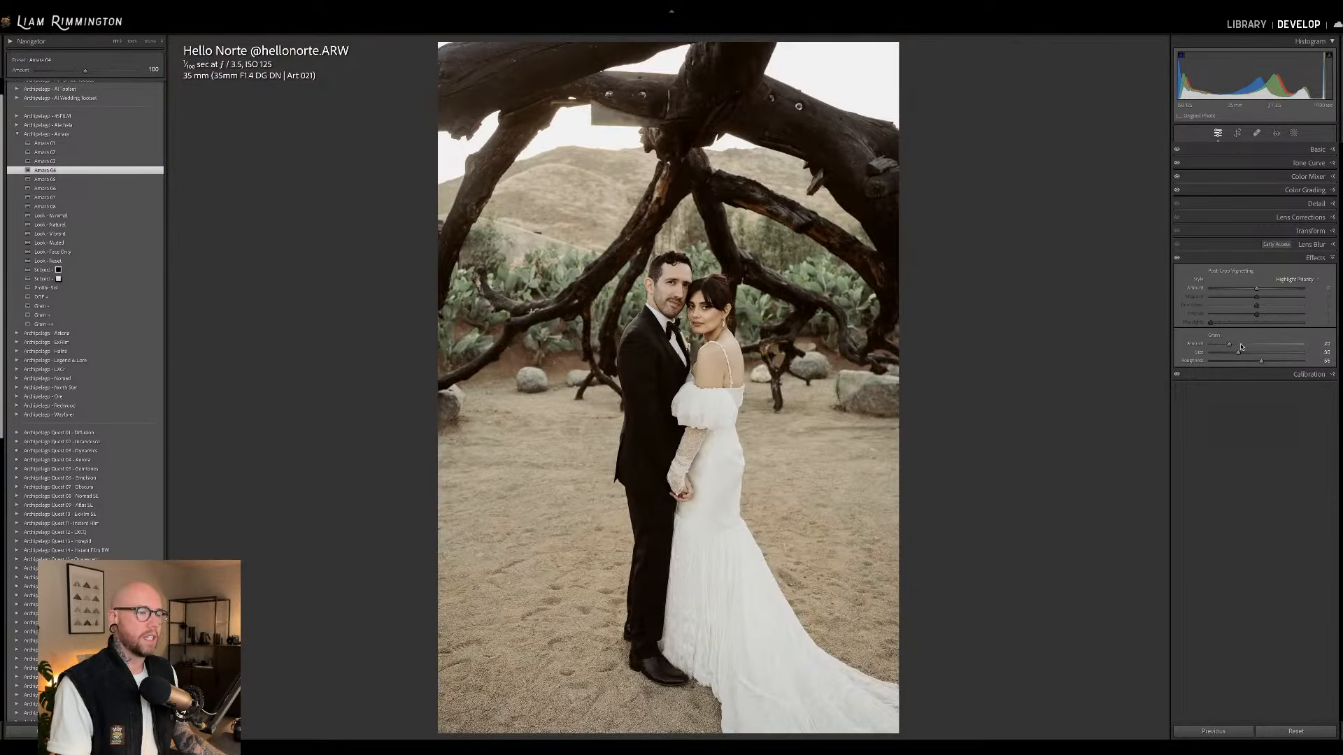
Apply the Vintage Tone preset from the light leaks group to the wedding photo.
scroll(57, 272, "down", 10)
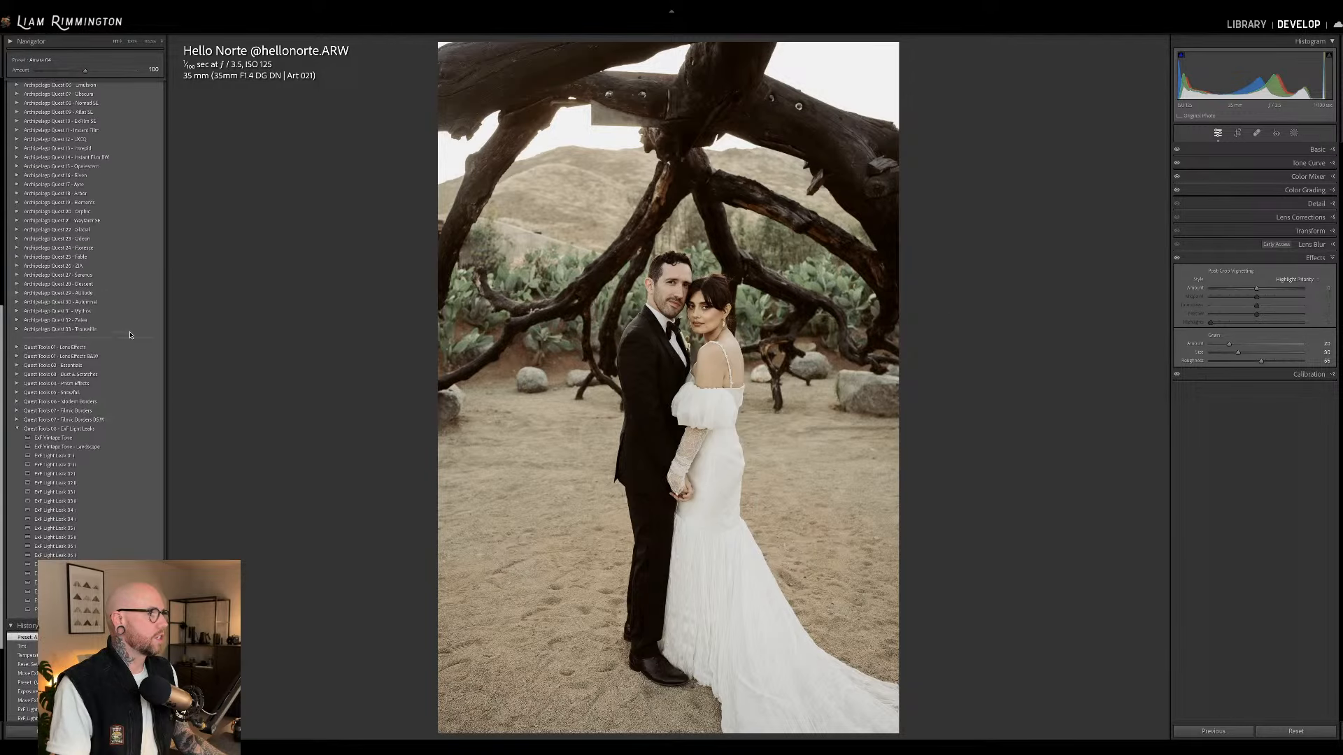
scroll(130, 335, "down", 3)
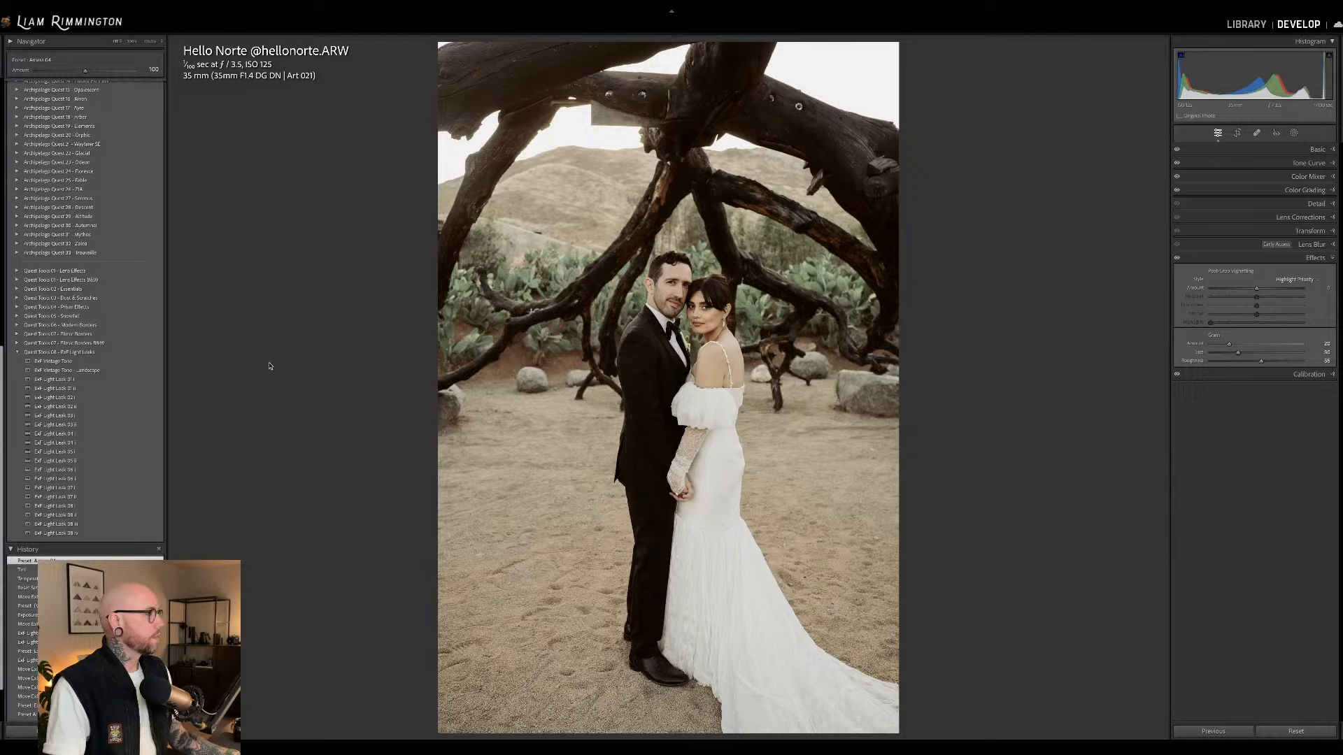
left_click(137, 362)
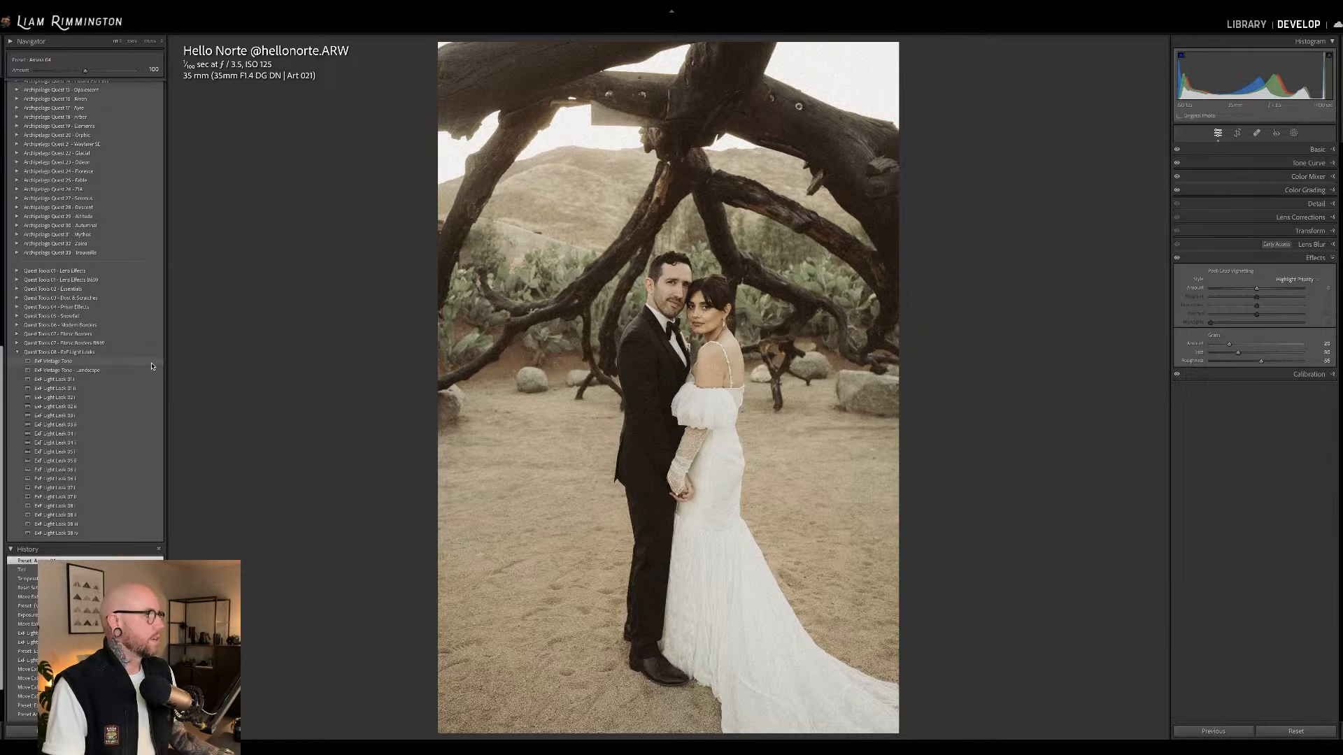
left_click(152, 362)
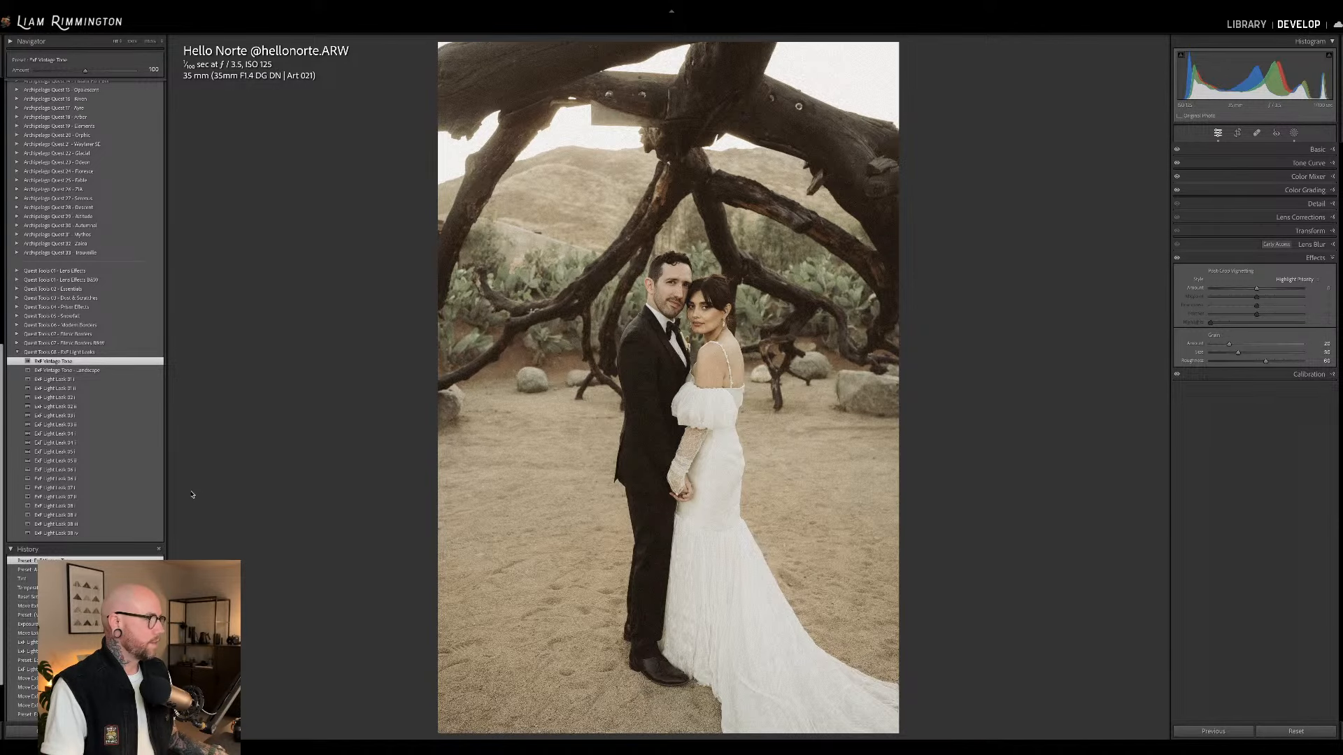
Add the second Light Leak 07 preset to the wedding photo and select its mask for editing.
left_click(148, 498)
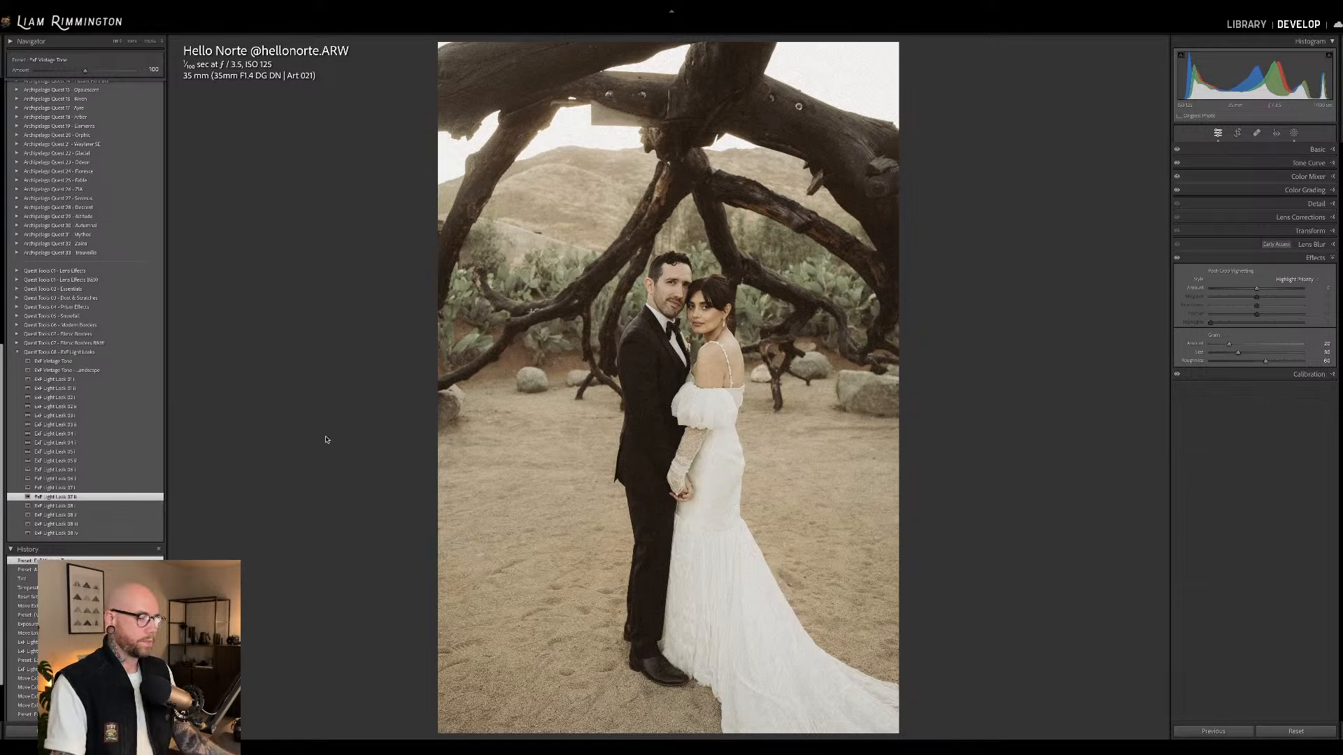
left_click(1294, 132)
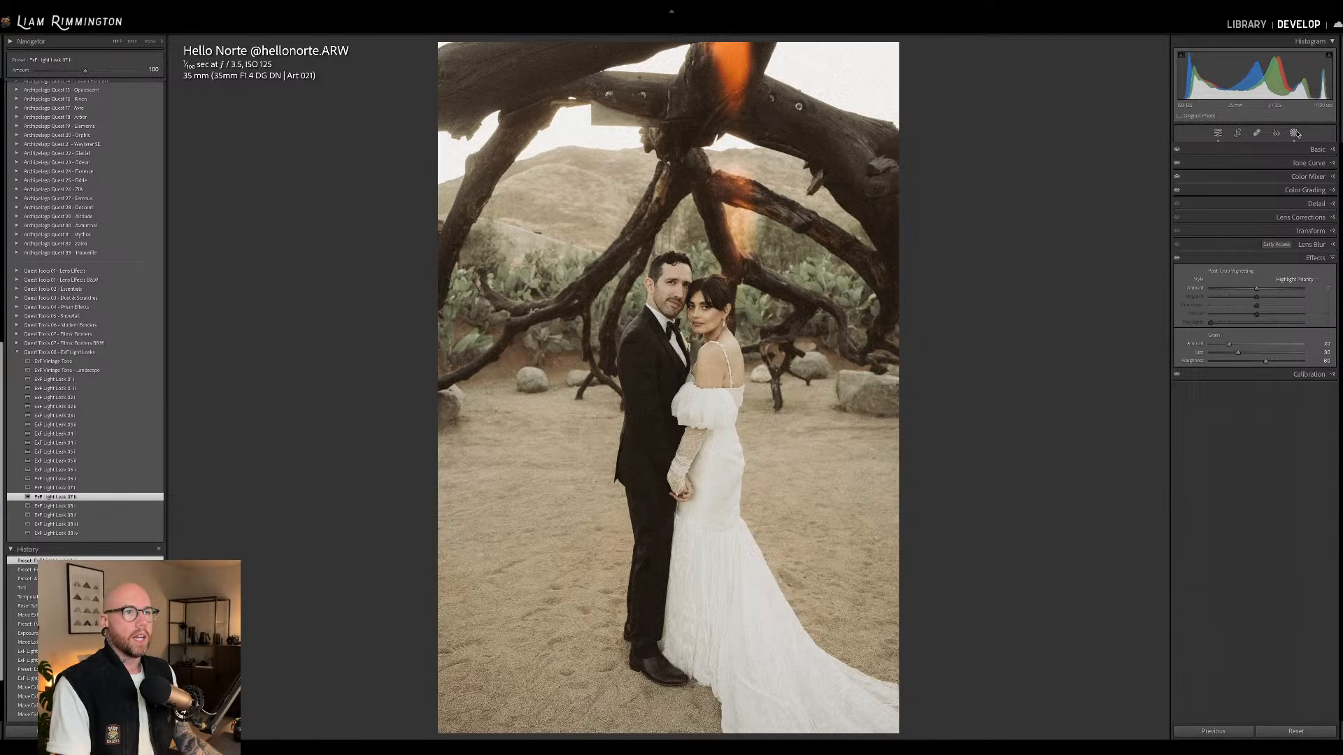
left_click(1242, 183)
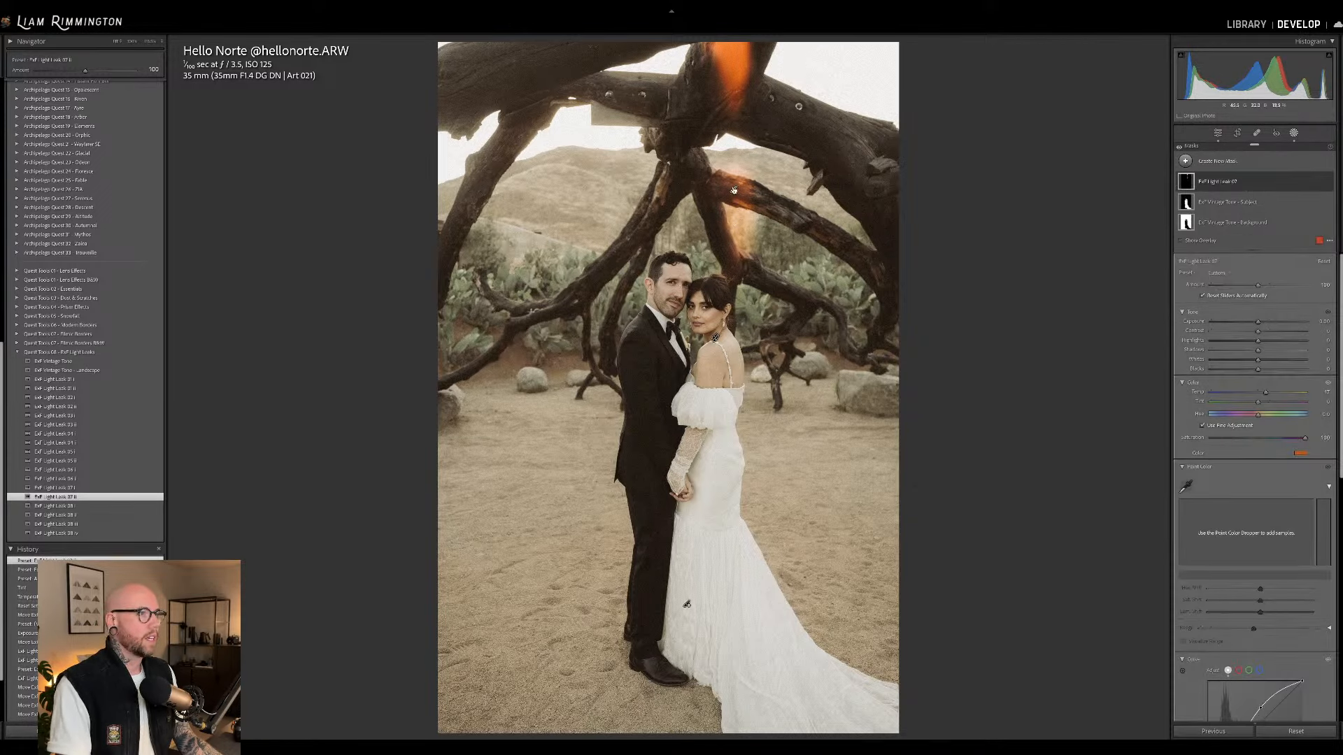
left_click_drag(731, 190, 735, 244)
left_click(736, 245)
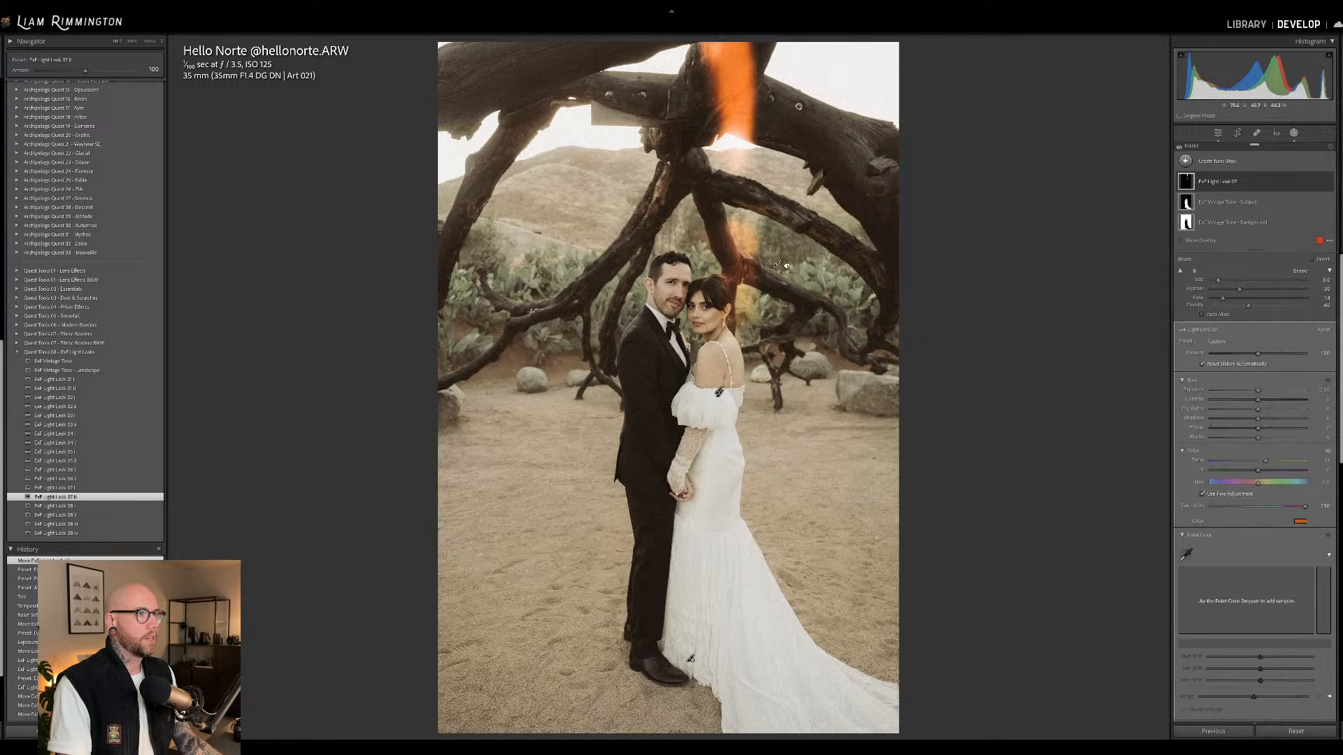
key("ctrl+z")
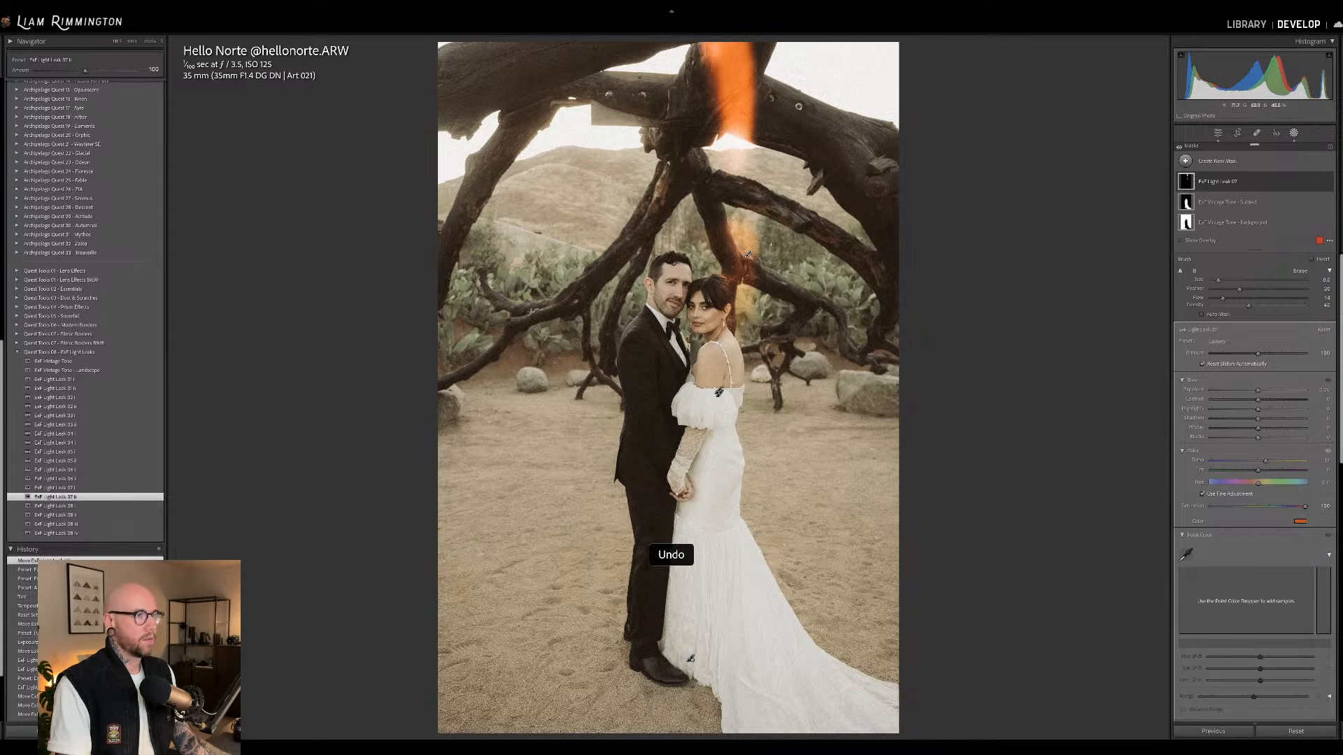
key("ctrl+z")
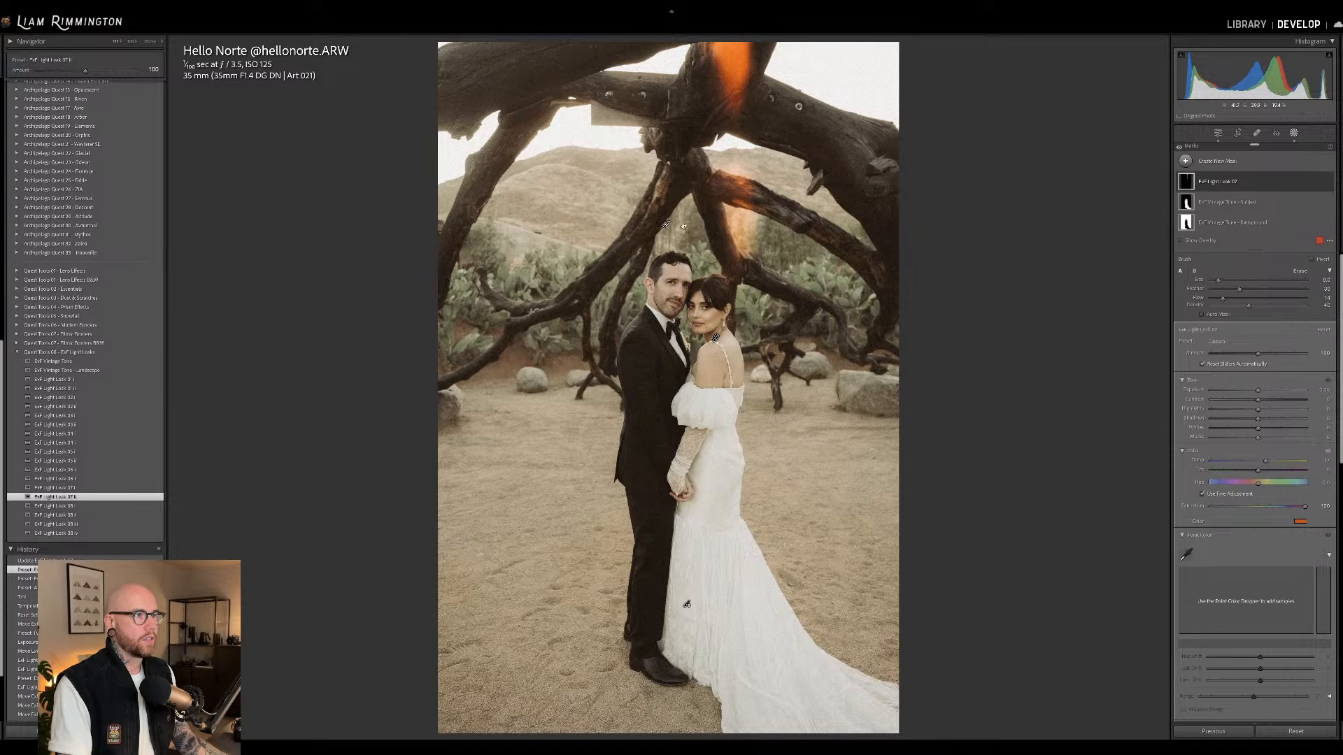
key("ctrl+z")
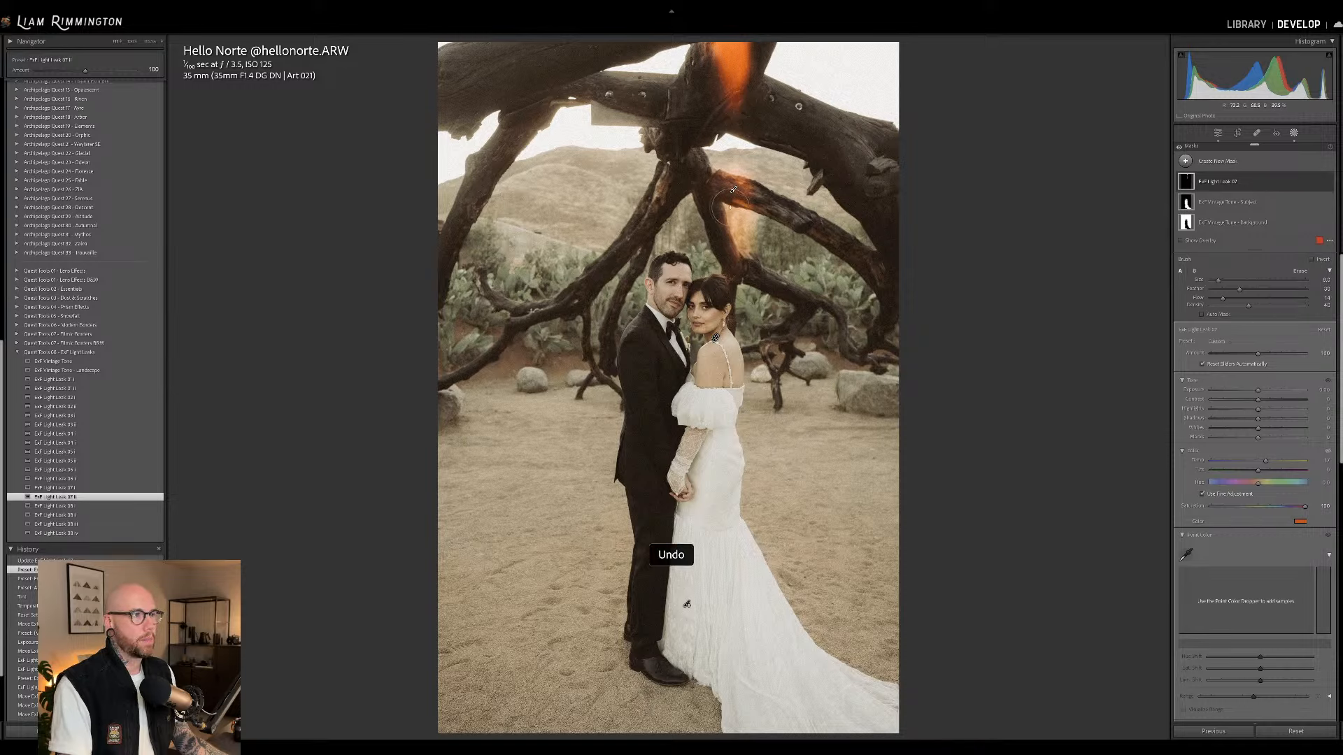
Reposition the whole orange Light Leak 07 mask along the photo's left edge, beside the groom.
left_click(1200, 184)
left_click(1220, 182)
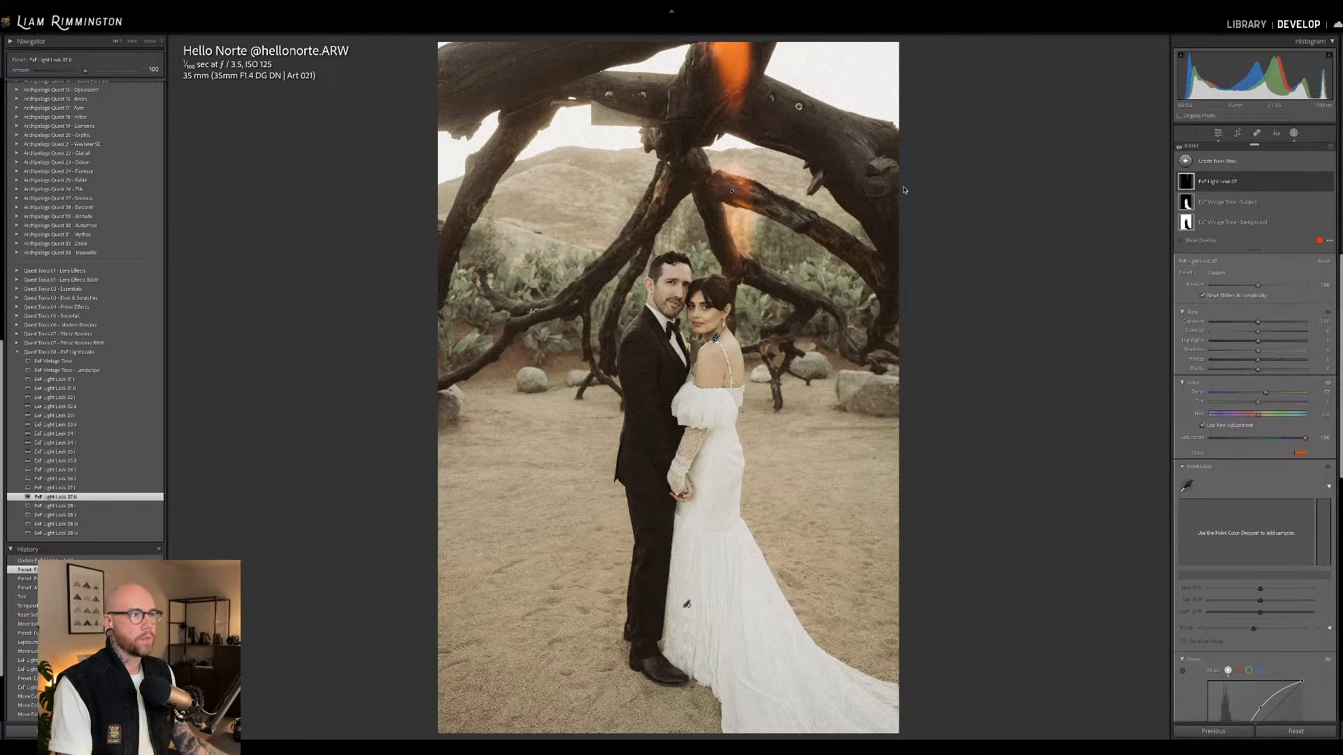
left_click_drag(732, 189, 472, 362)
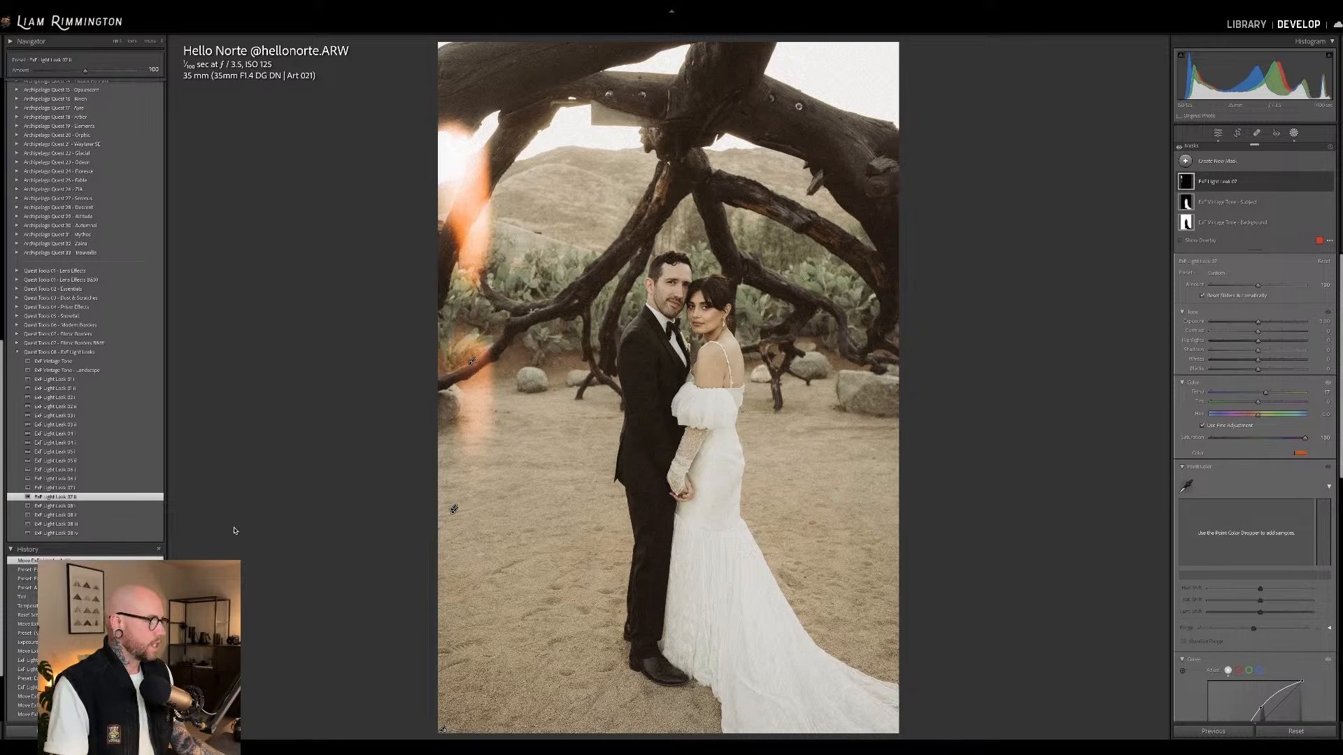
left_click(151, 534)
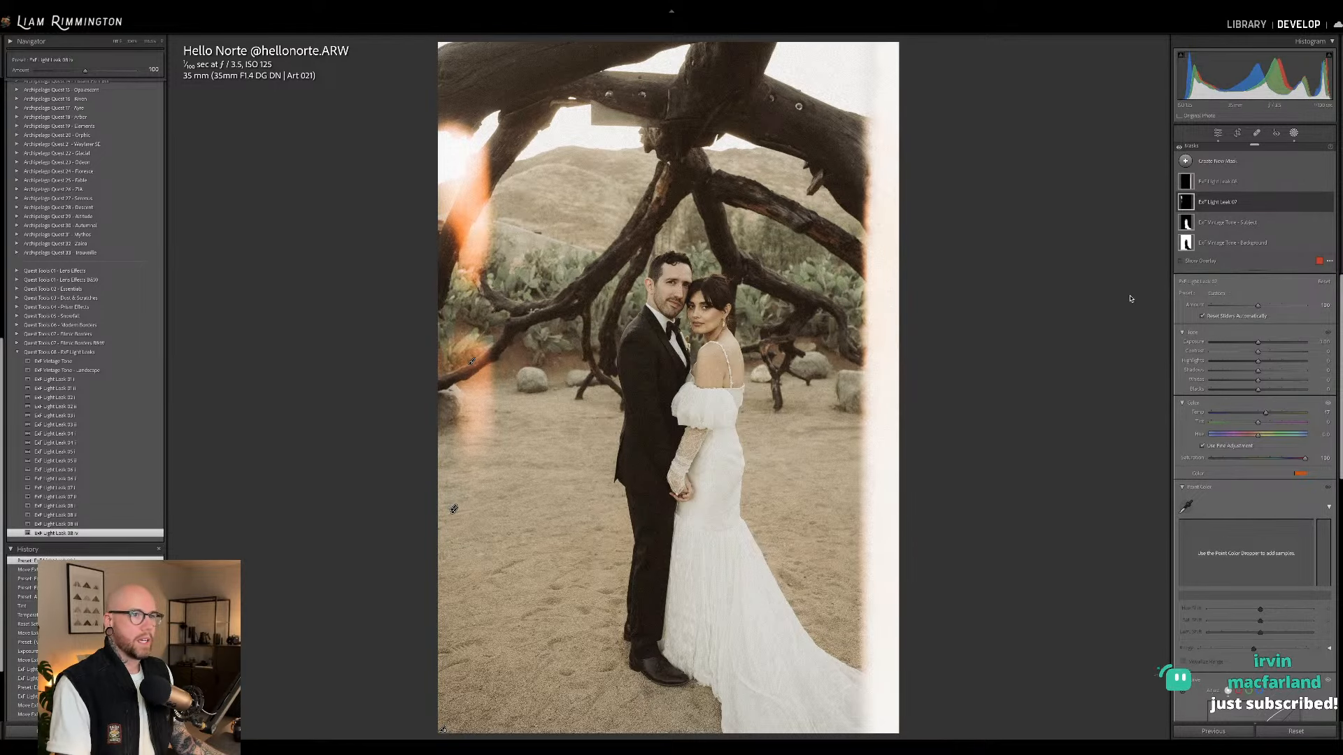
left_click(1235, 184)
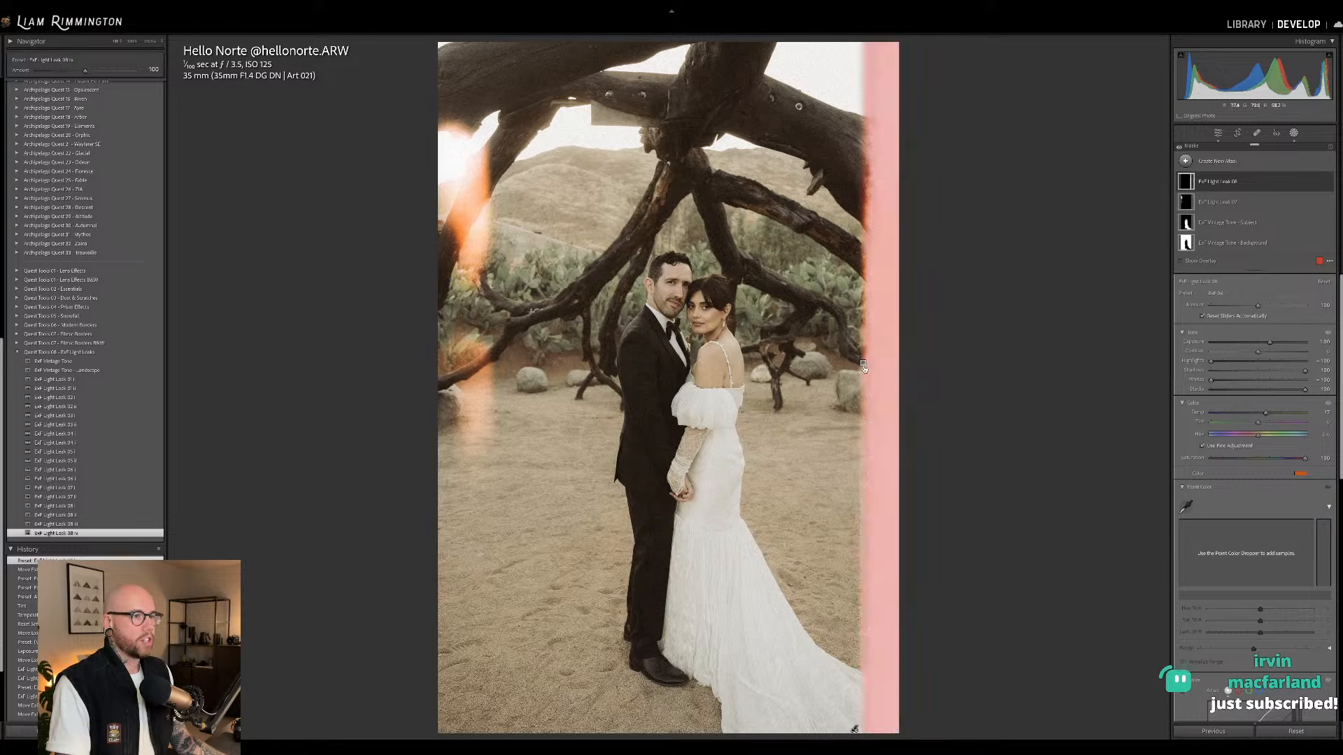
left_click_drag(863, 363, 825, 365)
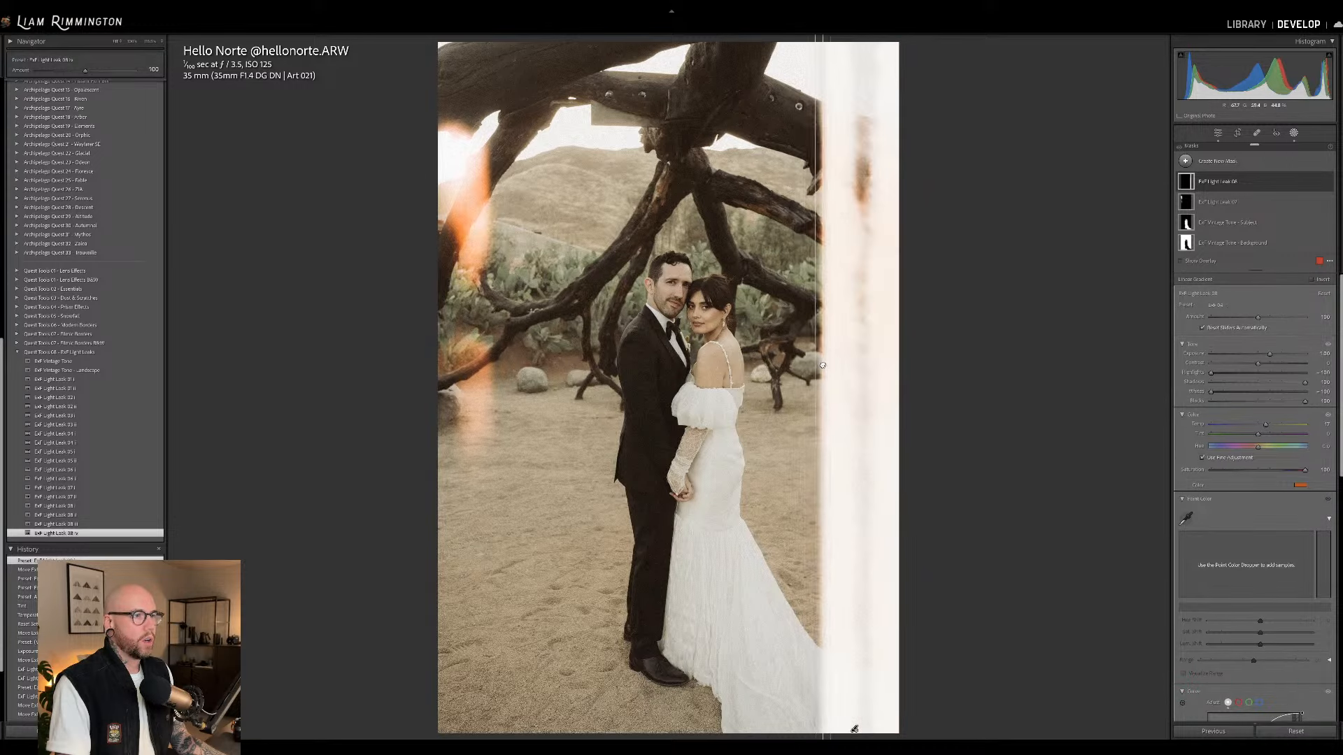
key("ctrl+z")
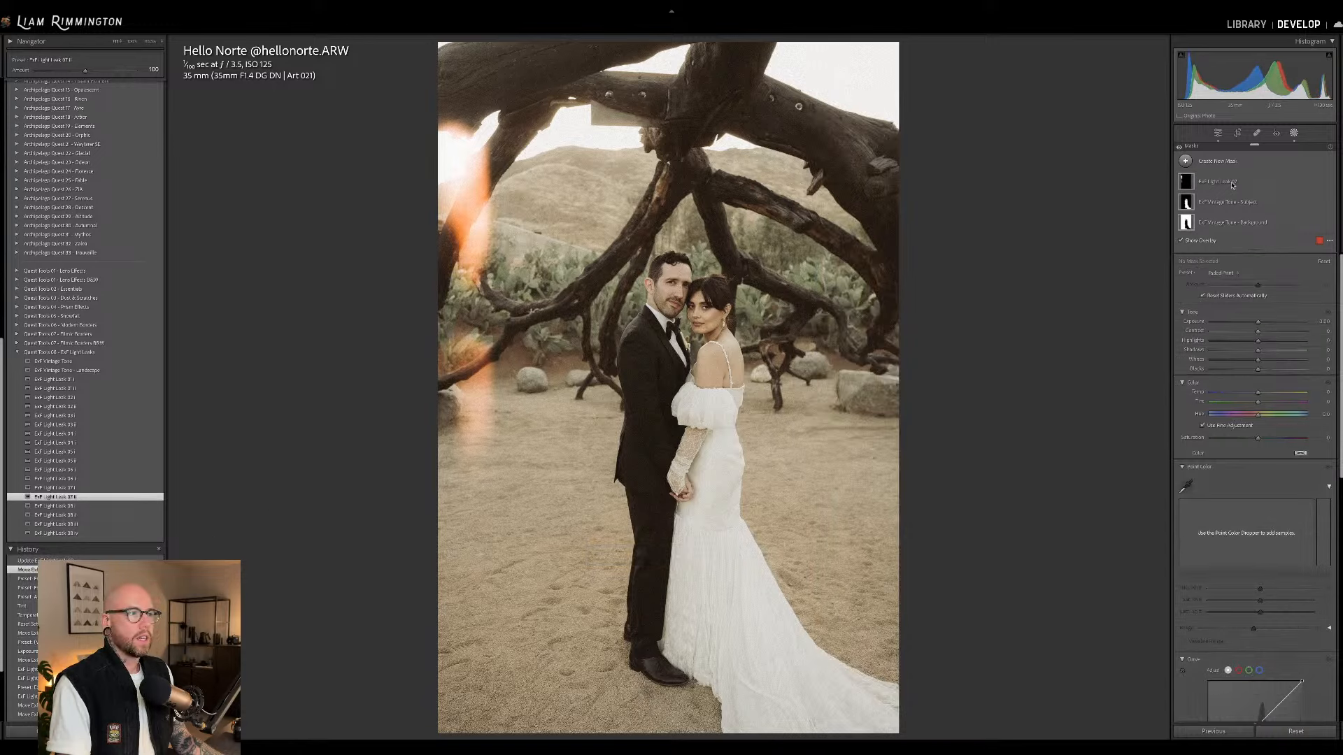
Apply the last Light Leak 08 preset and shift its bright mask slightly inward from the photo's right edge.
left_click(148, 534)
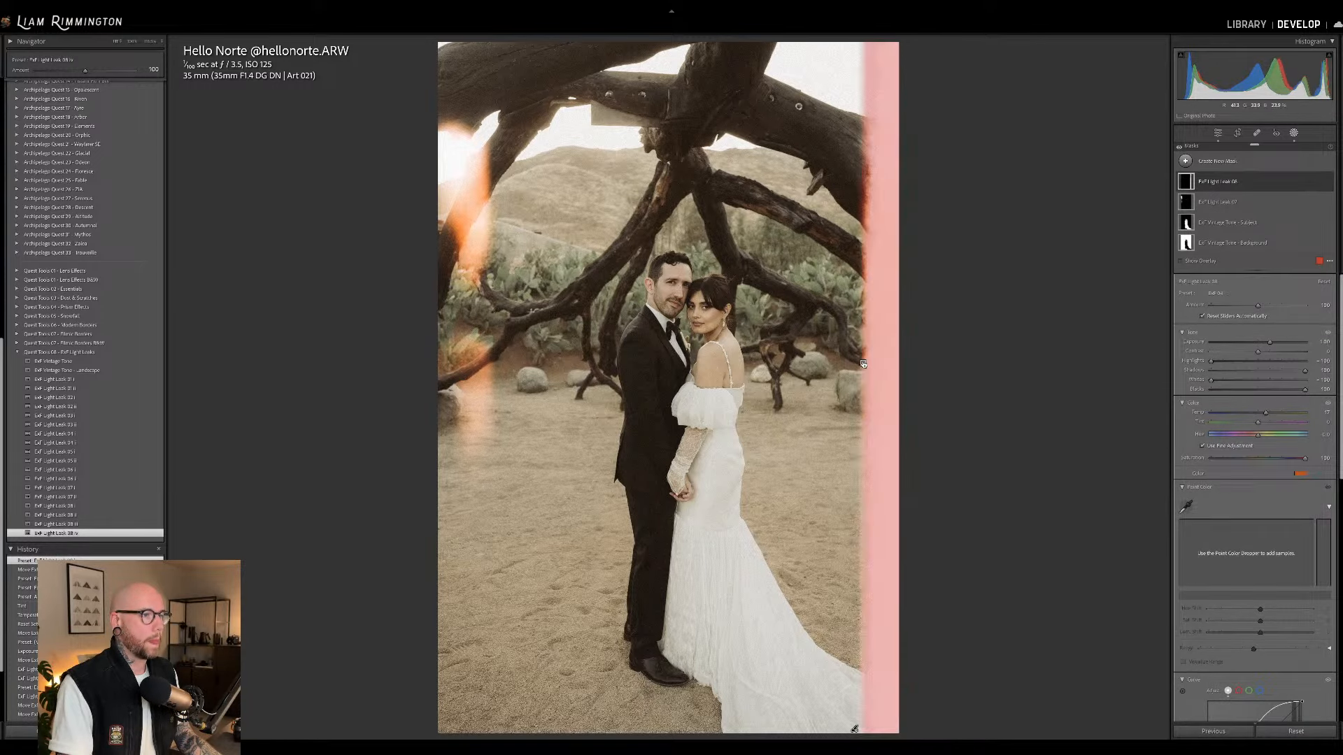
mouse_move(863, 362)
left_mouse_down()
mouse_move(803, 362)
mouse_move(895, 363)
mouse_move(853, 364)
left_mouse_up()
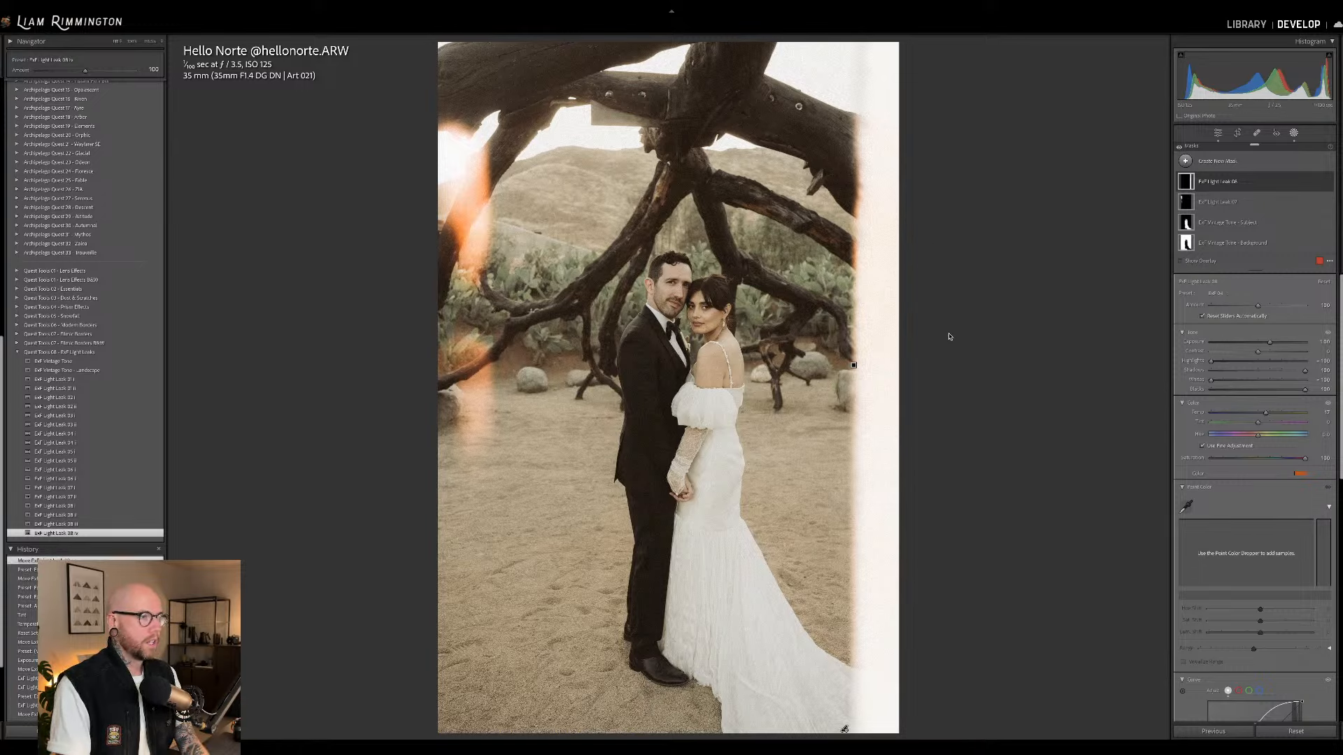
key("Escape")
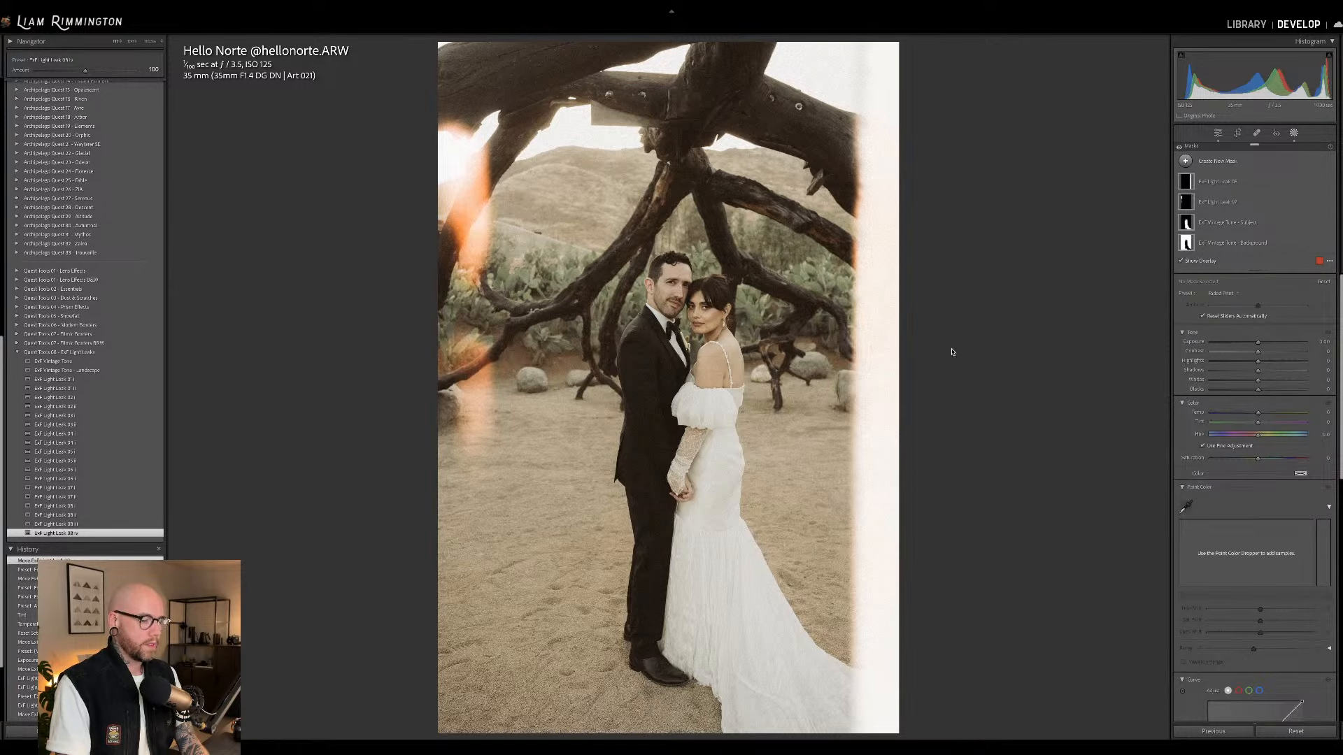
Leave mask editing and add the second vertical Filmic 35mm border preset to the wedding photo.
key("shift+w")
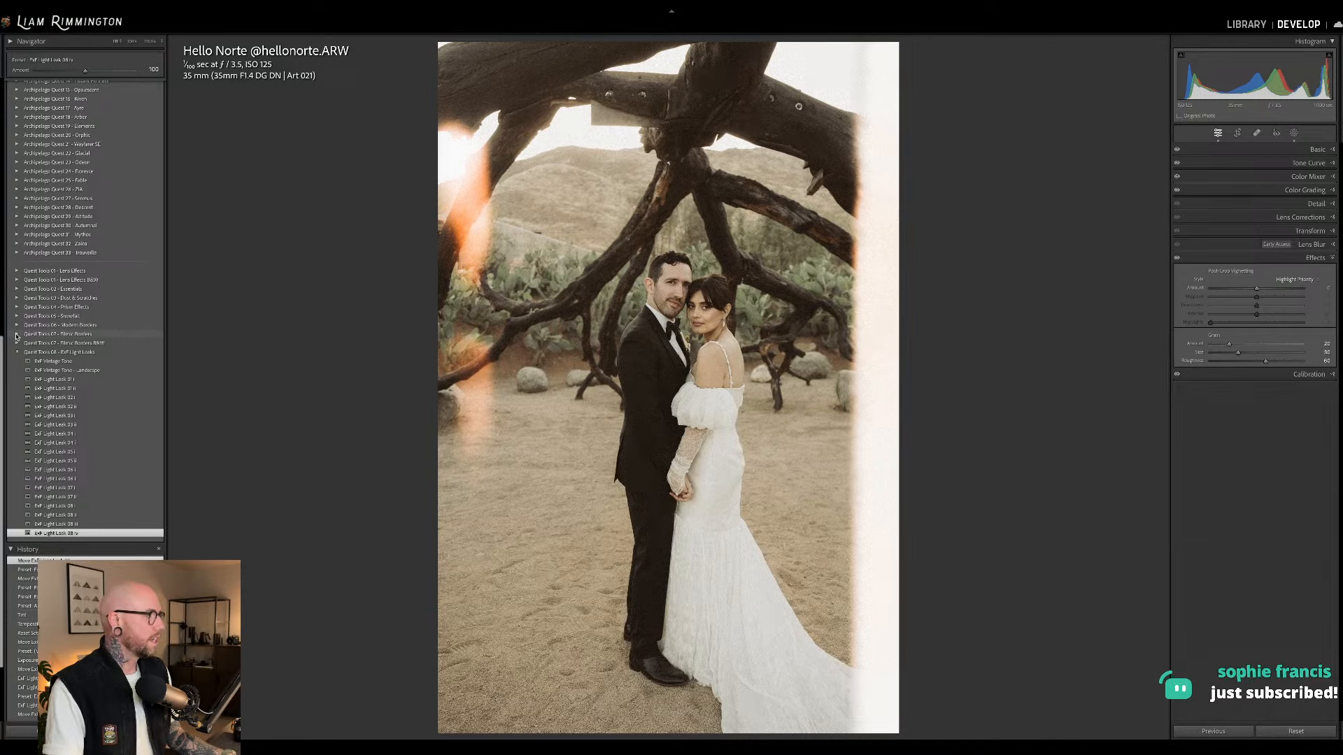
left_click(29, 333)
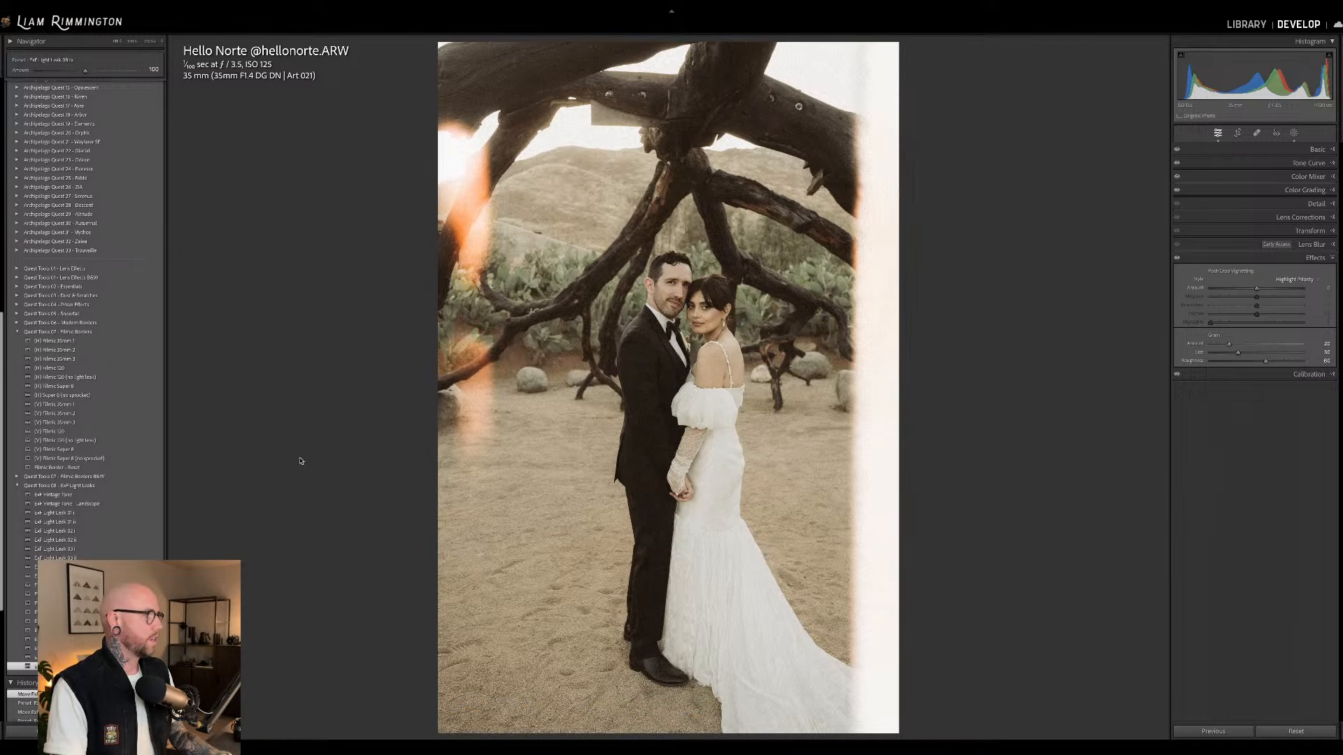
left_click(149, 414)
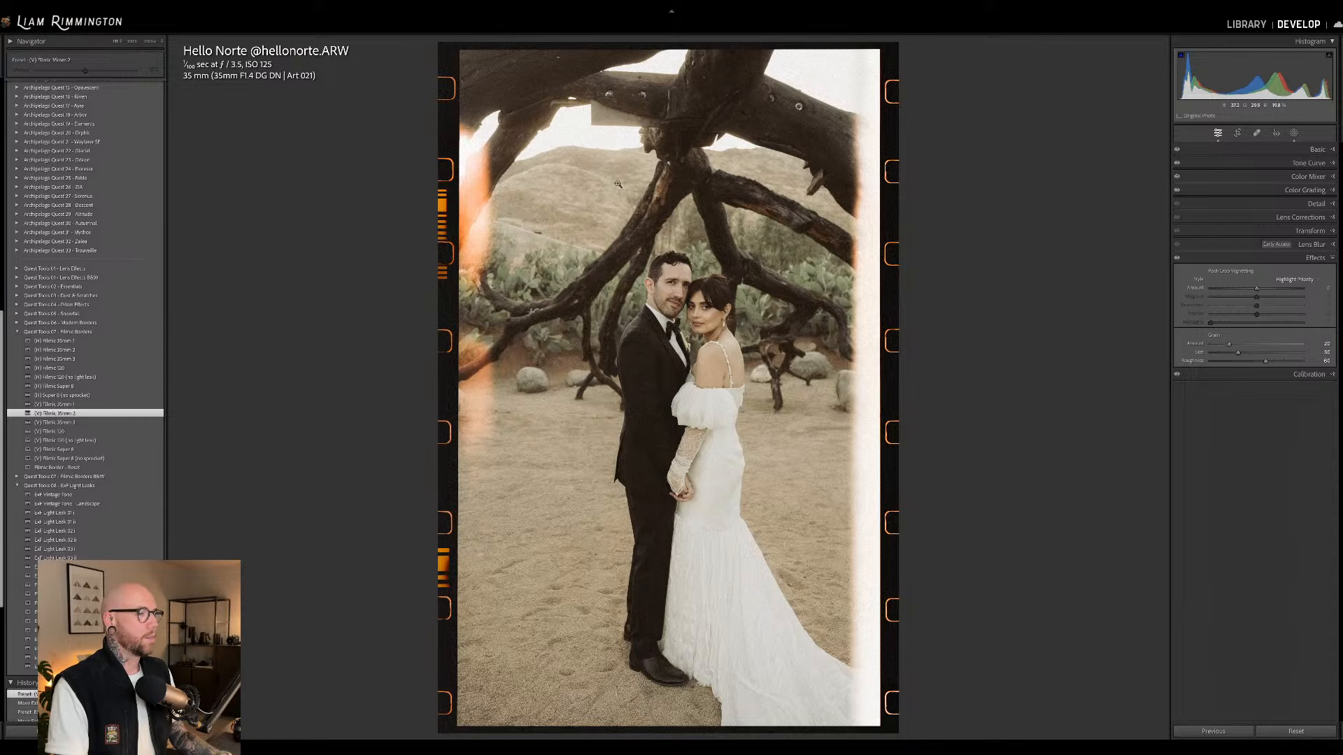
Select the Light Leak 07 mask among the border masks and shift it slightly upward along the photo's left edge.
left_click(1294, 133)
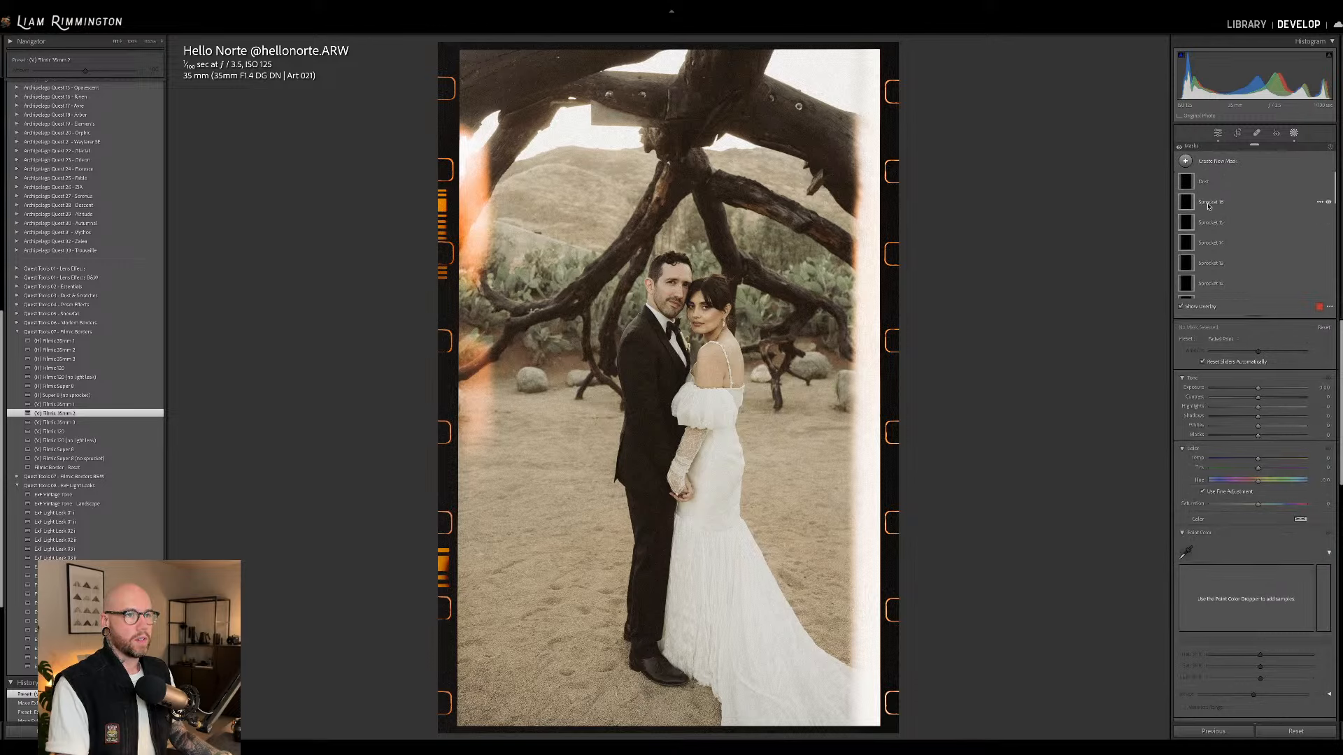
scroll(1244, 208, "down", 8)
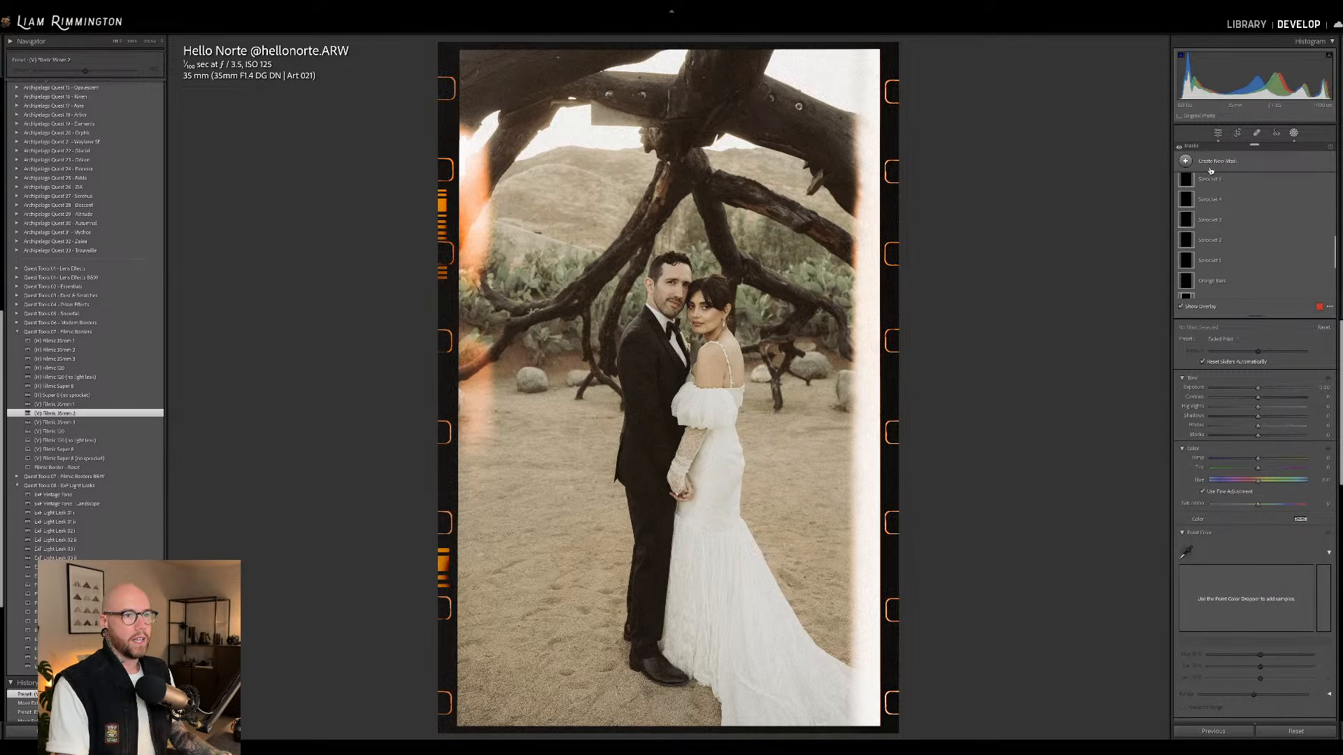
scroll(1210, 260, "down", 4)
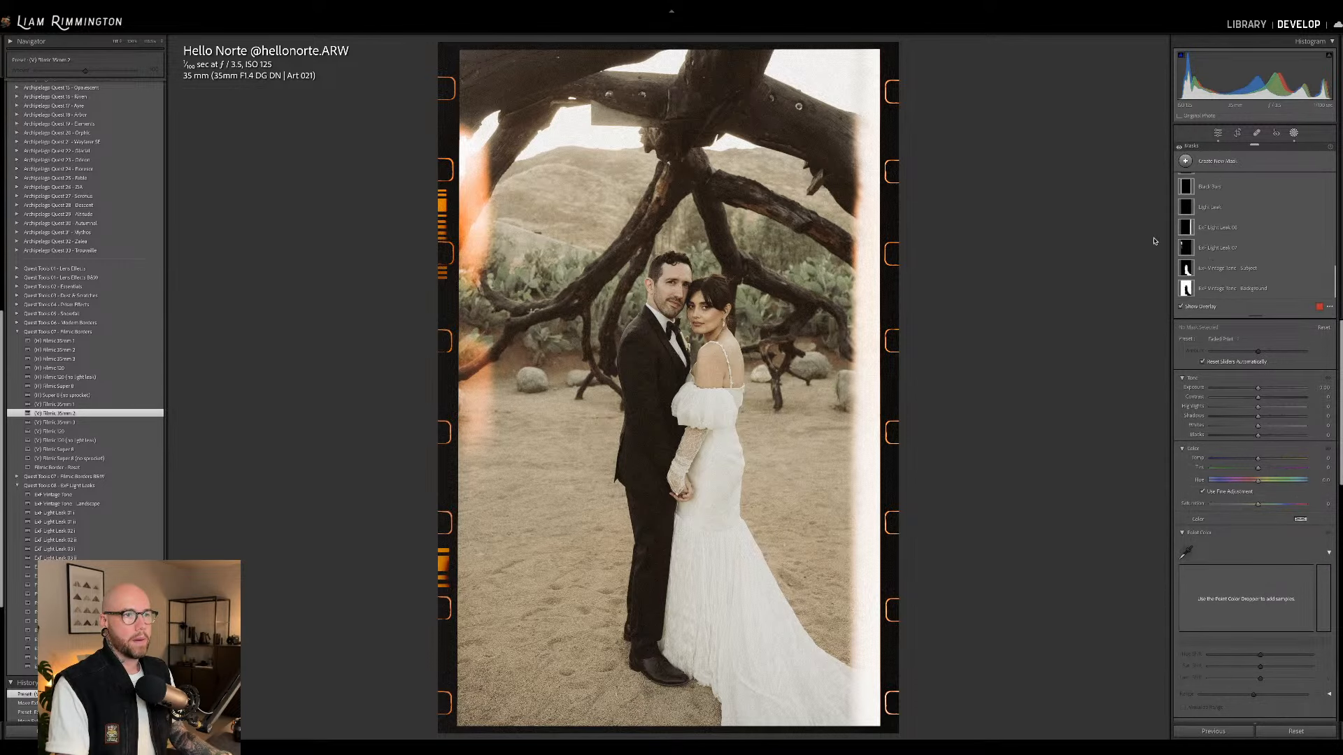
left_click(1214, 249)
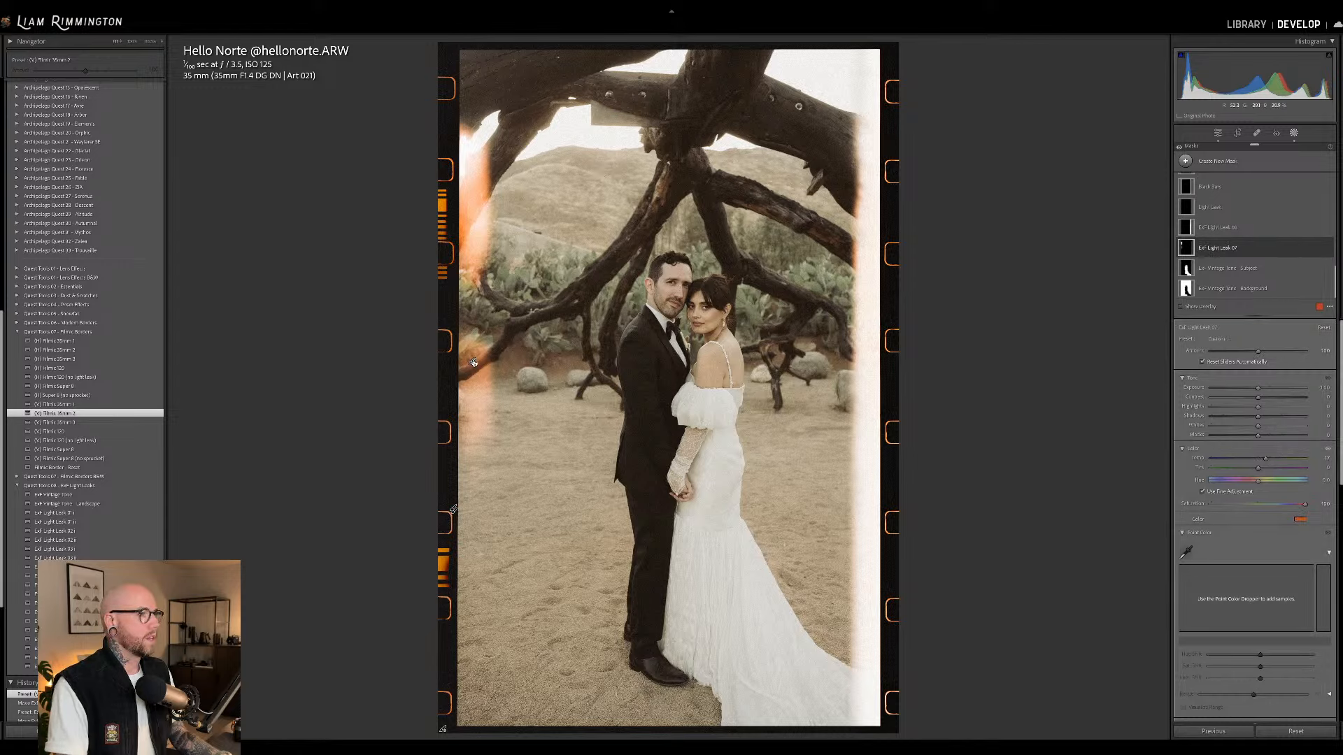
left_click_drag(472, 360, 473, 322)
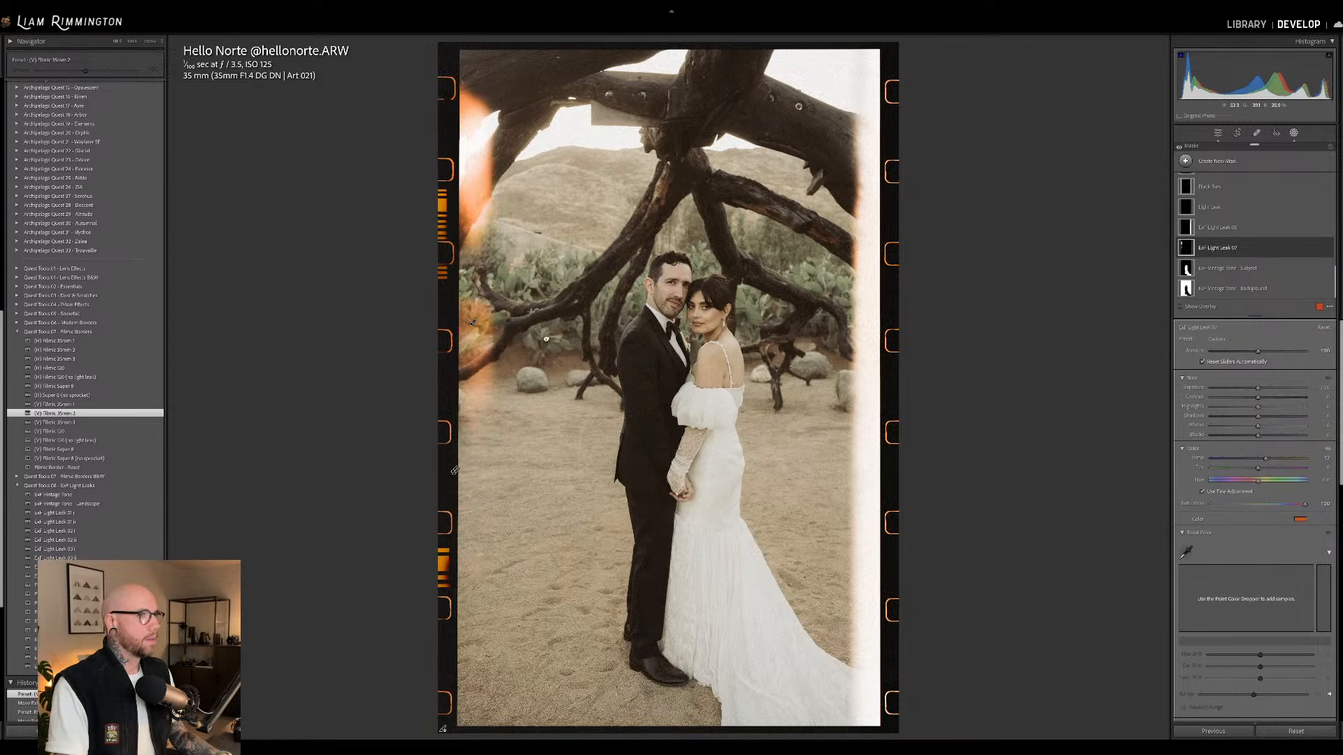
Shift the bright Light Leak 08 mask slightly outward toward the right film border and leave mask editing.
left_click(853, 365)
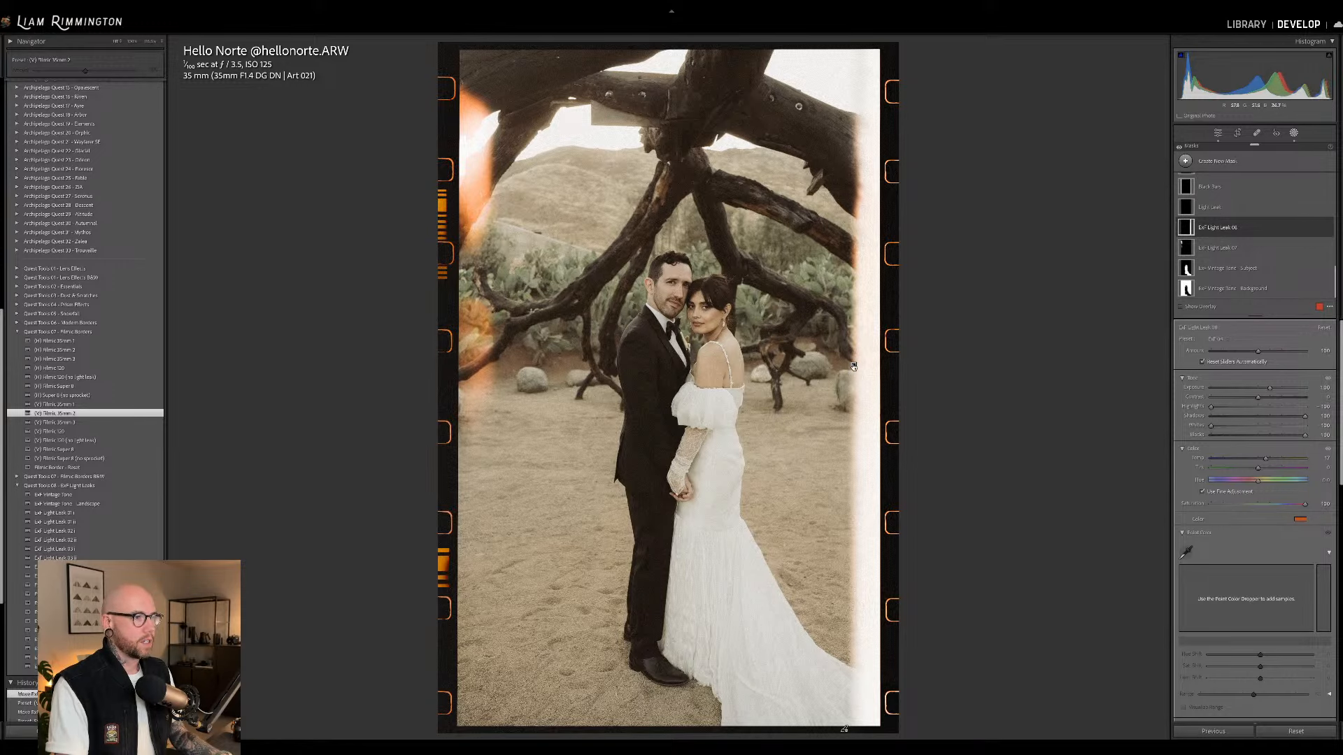
left_click_drag(853, 364, 862, 362)
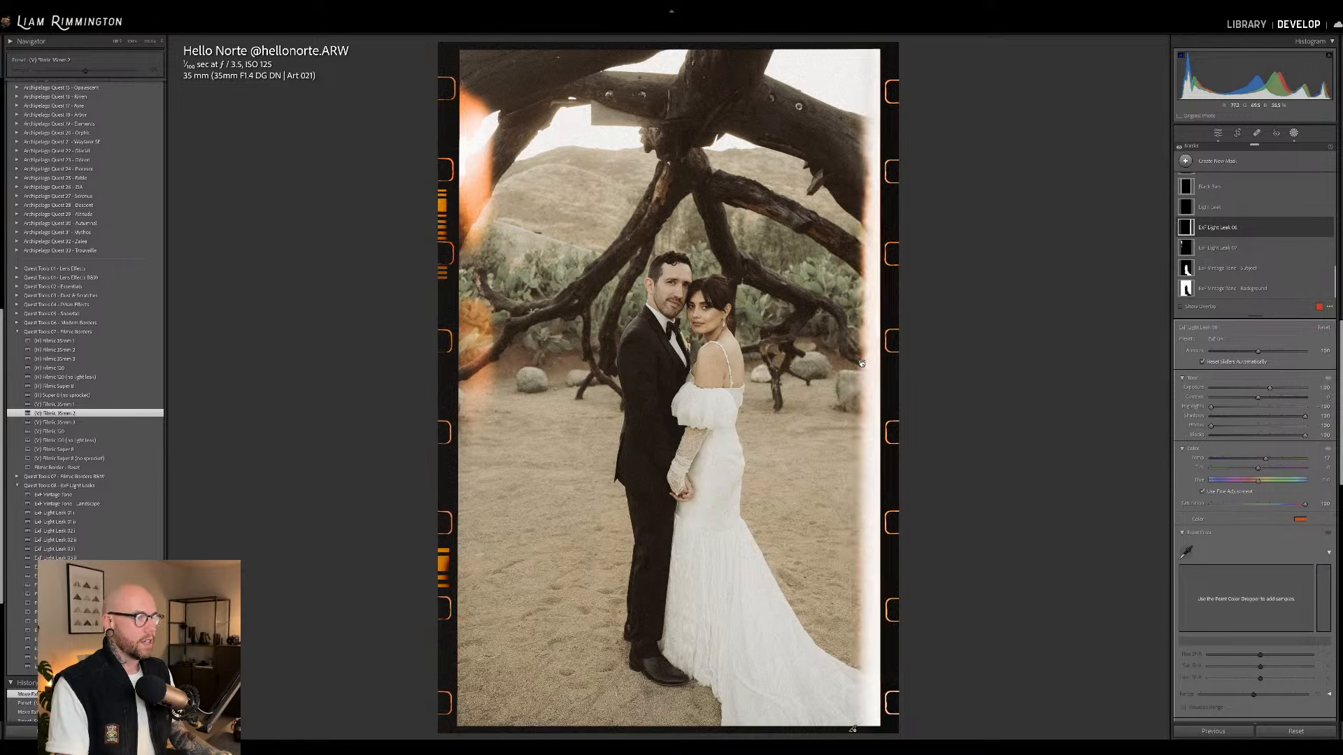
key("Escape")
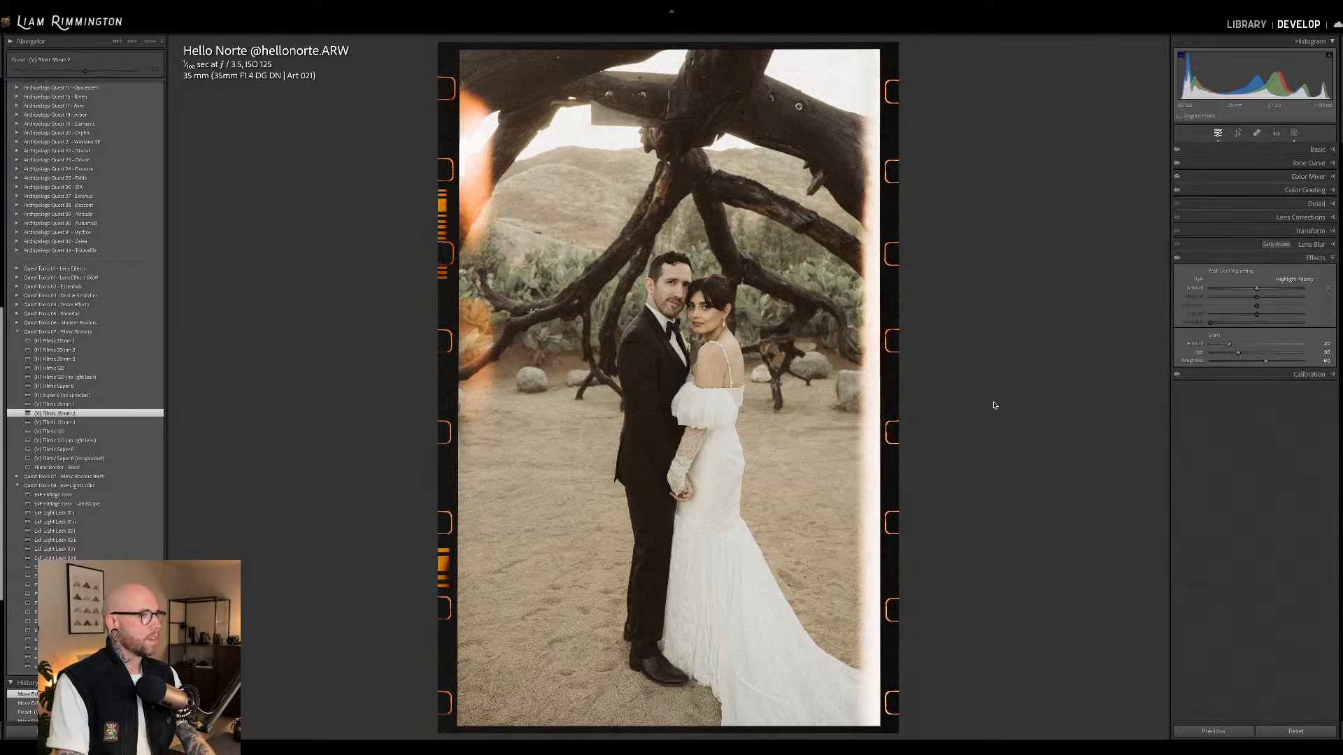
Compare the wedding photo before and after editing, including a side-by-side close-up of the couple.
key("backslash")
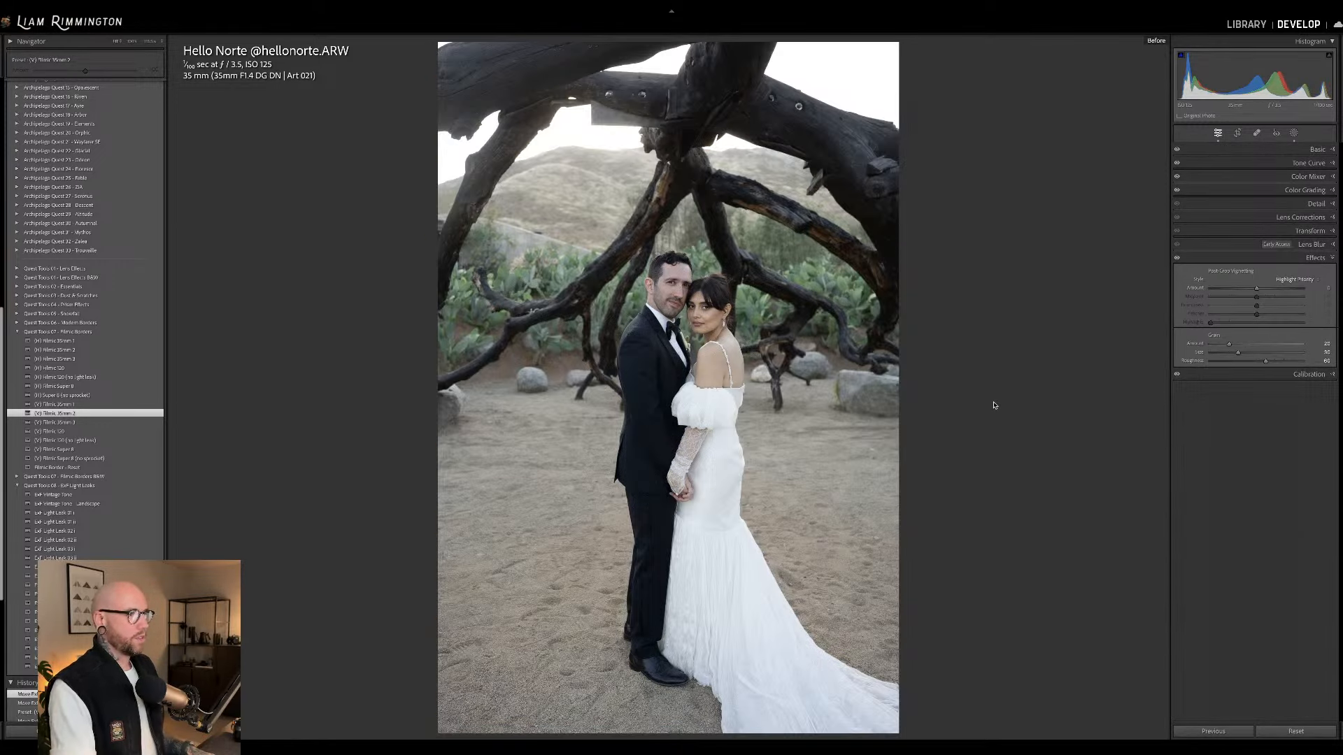
key("backslash")
key("y")
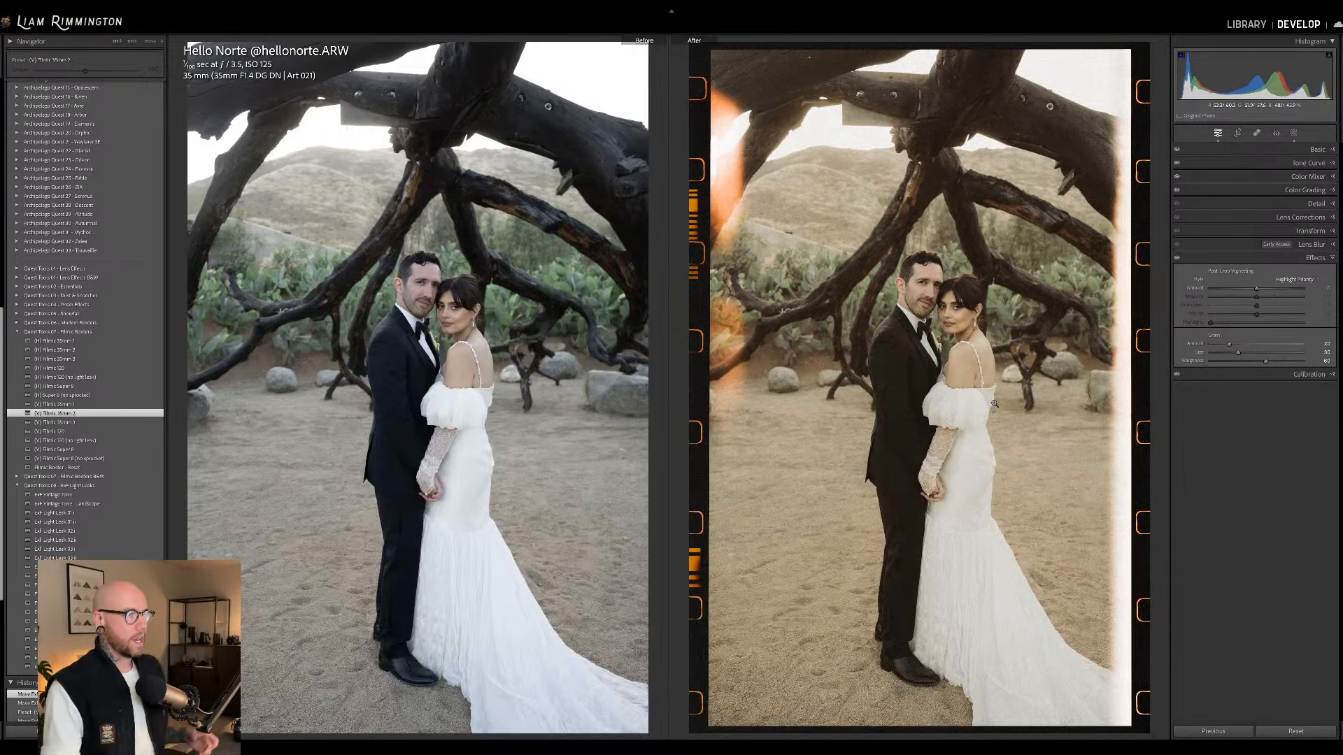
left_click(995, 404)
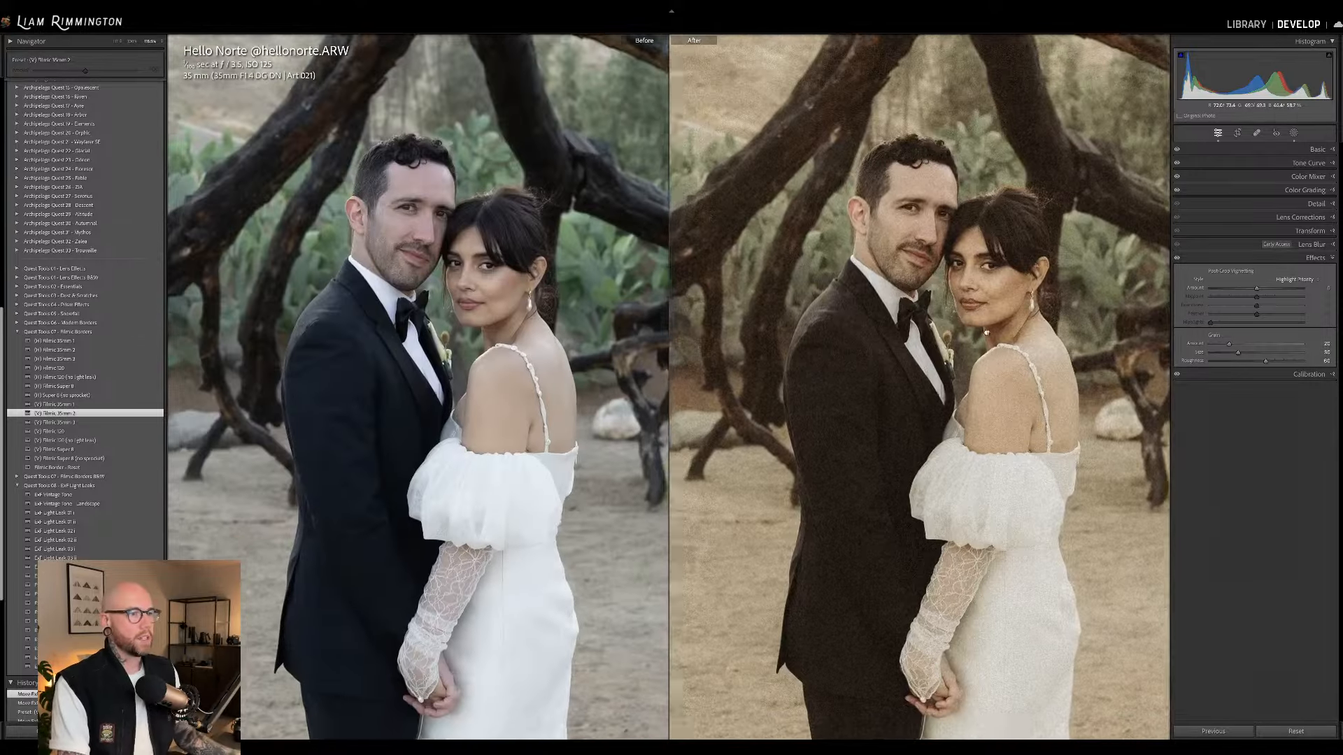
left_click_drag(987, 333, 990, 252)
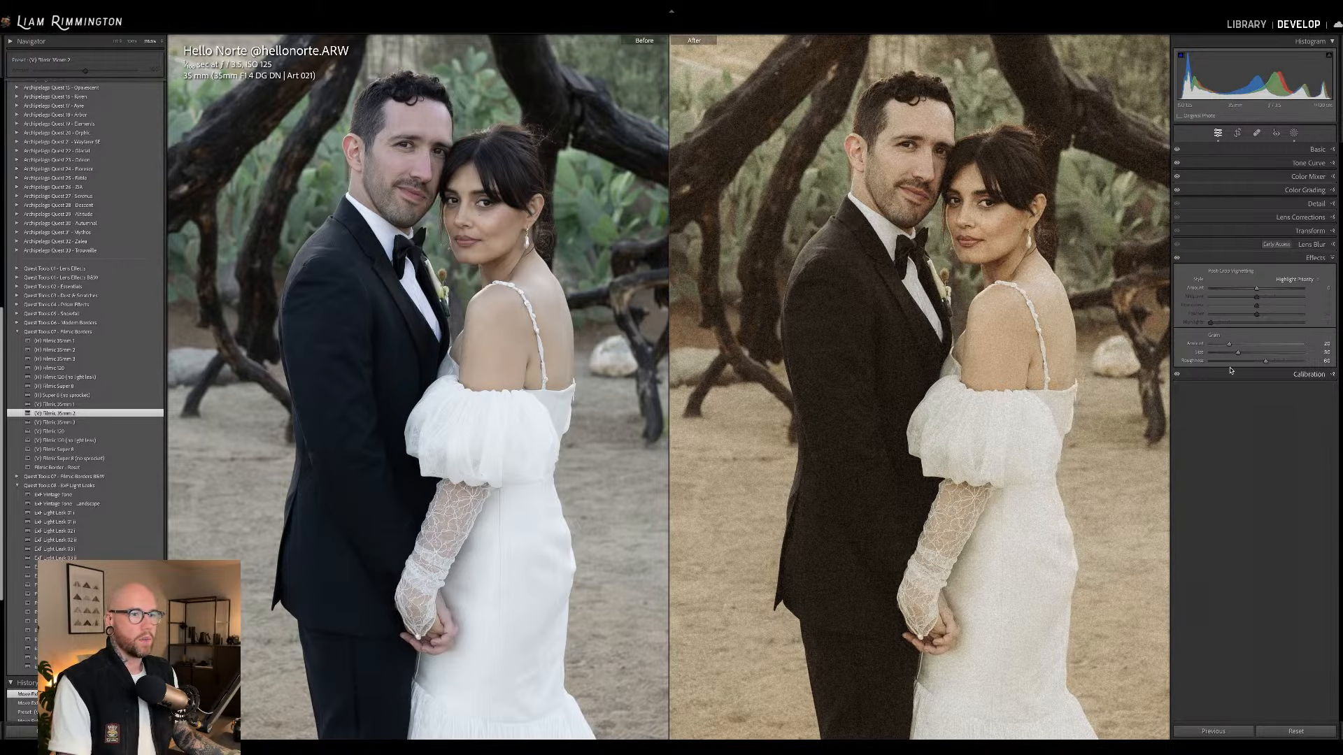
Try reducing the wedding photo's grain amount to 0 and undo the change.
left_click_drag(1232, 347, 1181, 351)
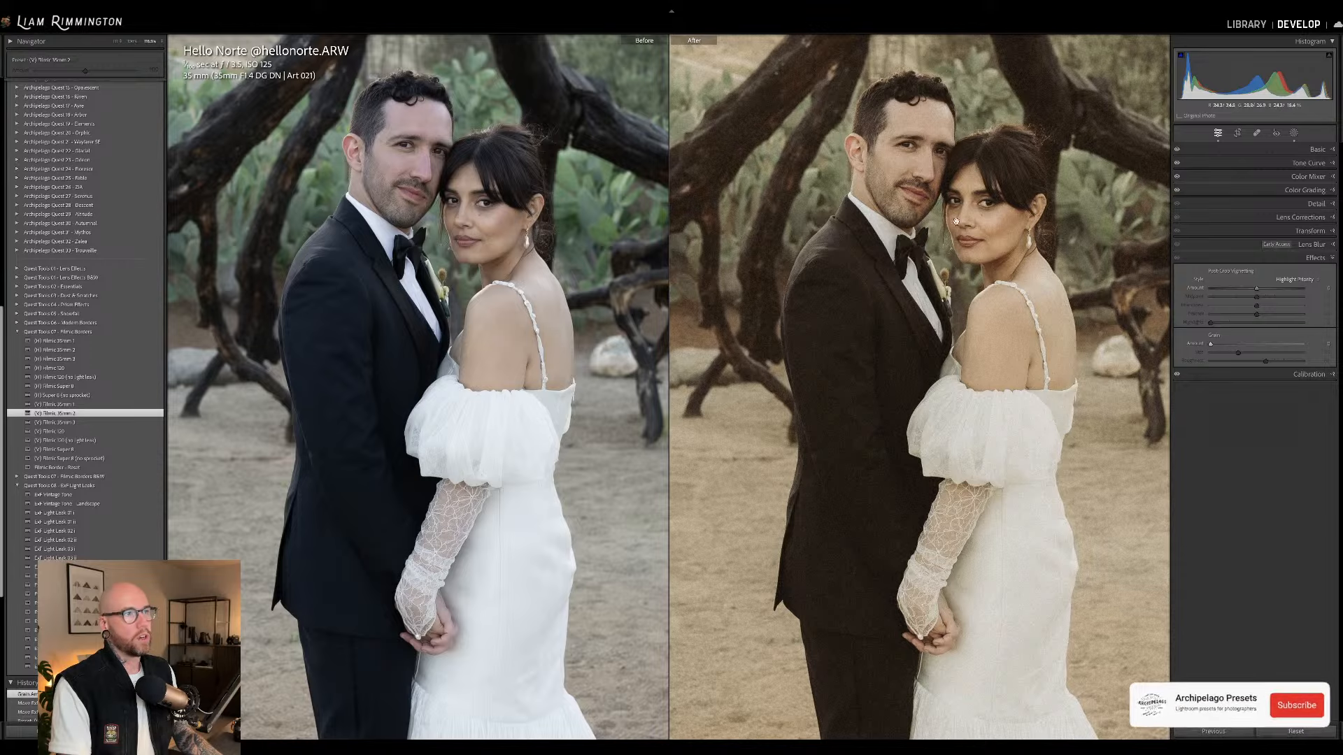
key("ctrl+z")
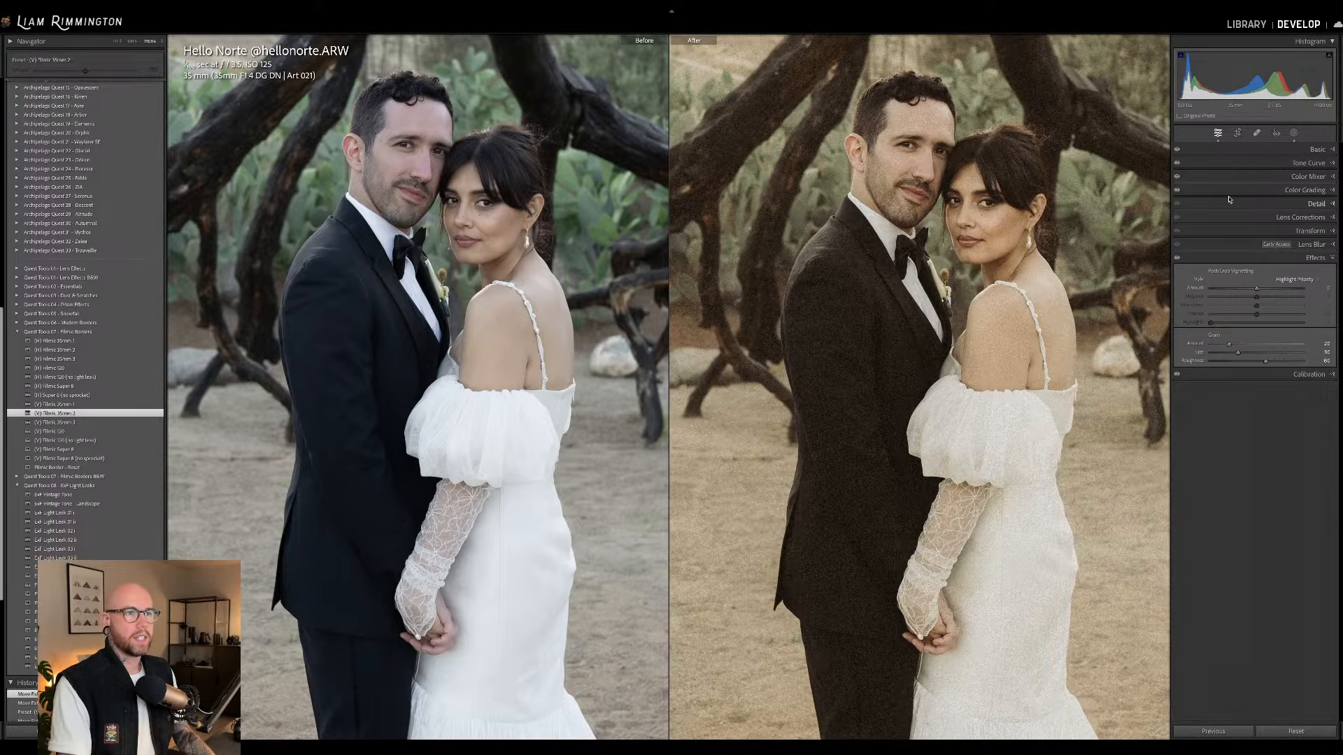
Show the wedding photo's basic adjustments and collapse the Filmic Borders preset group.
left_click(1298, 149)
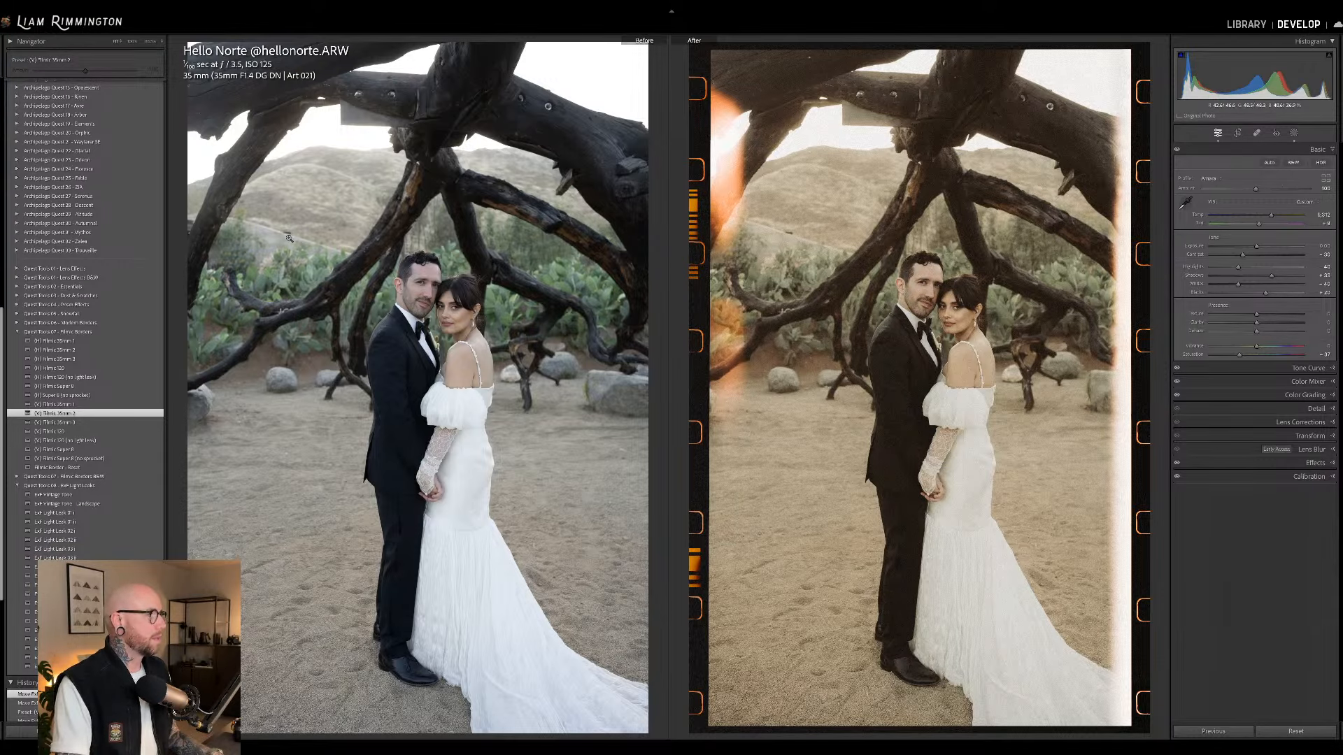
left_click(18, 333)
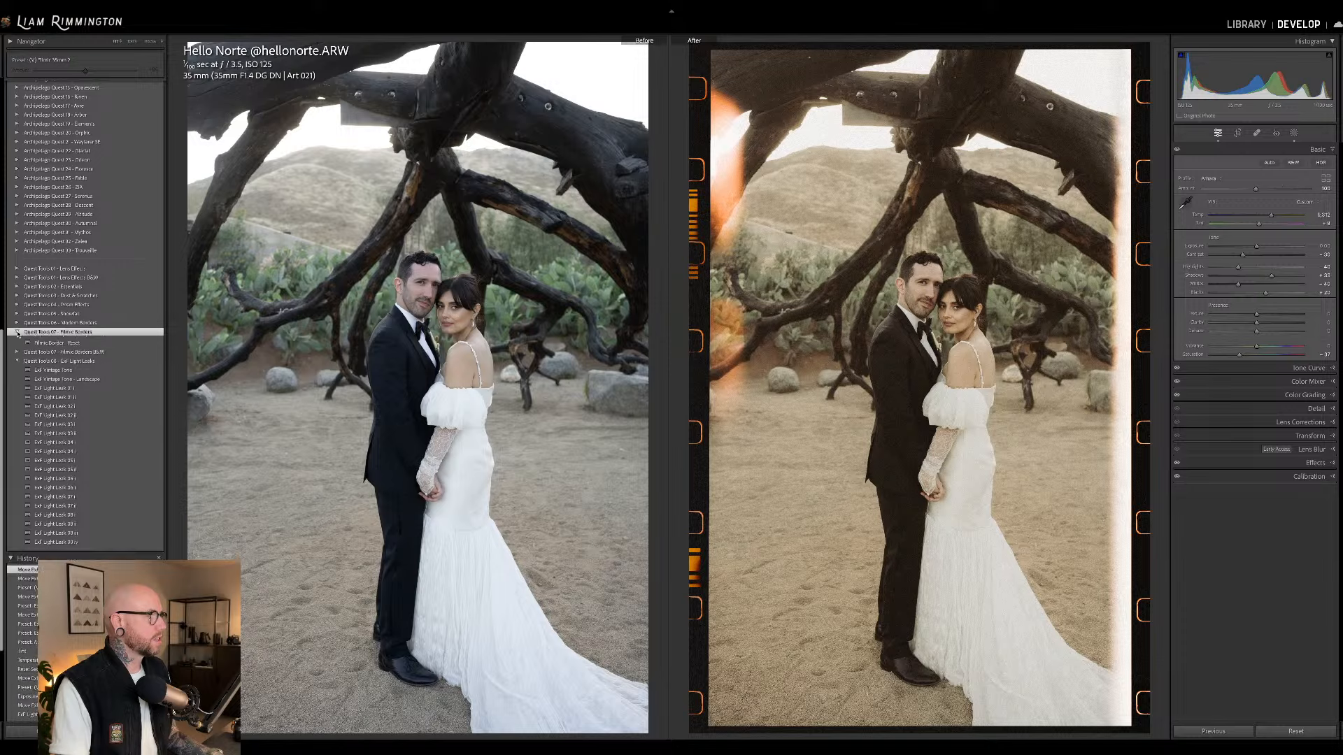
left_click(17, 333)
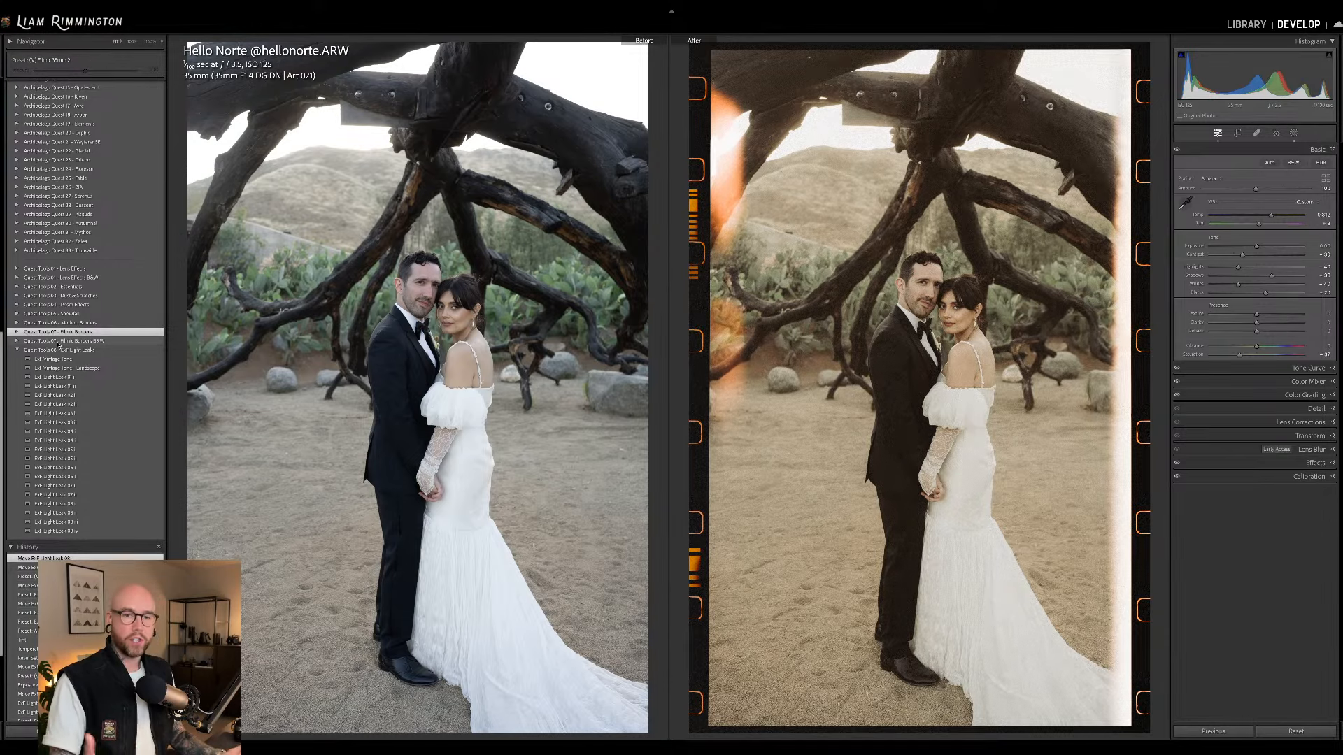
left_click(16, 333)
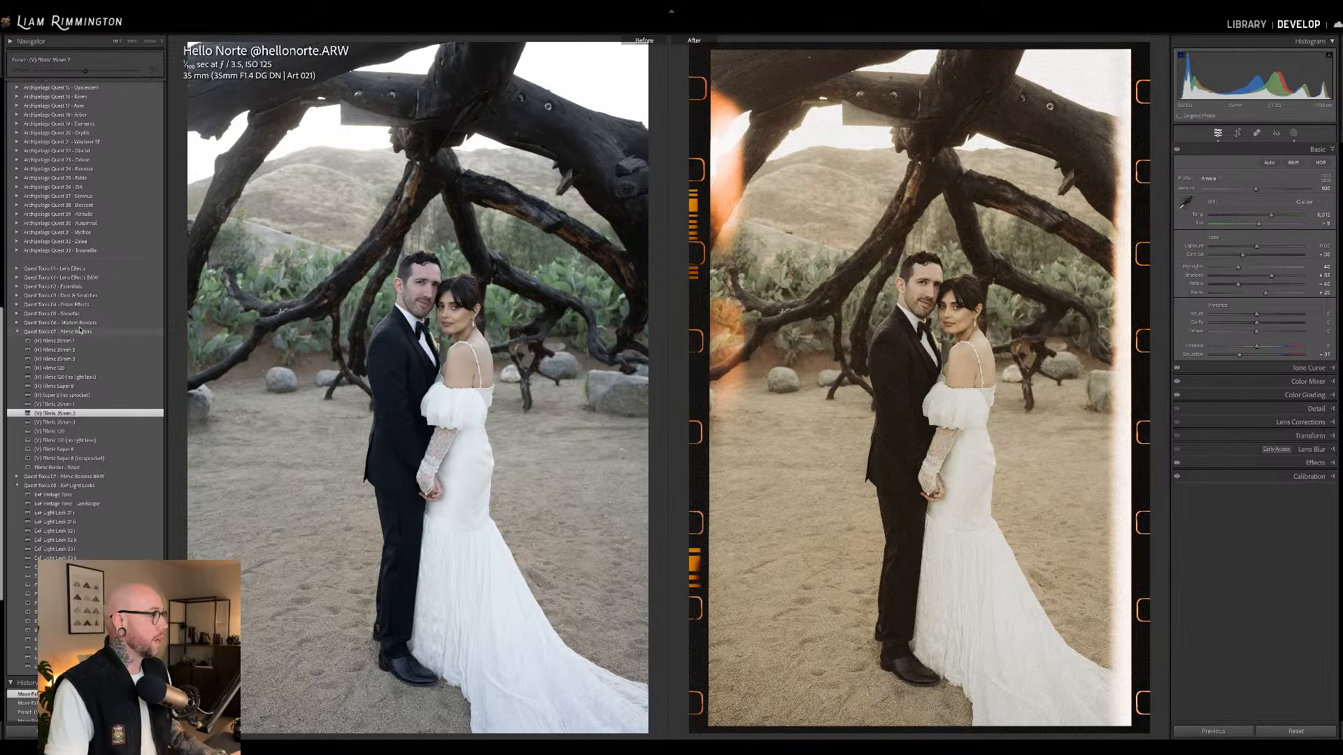
left_click(17, 333)
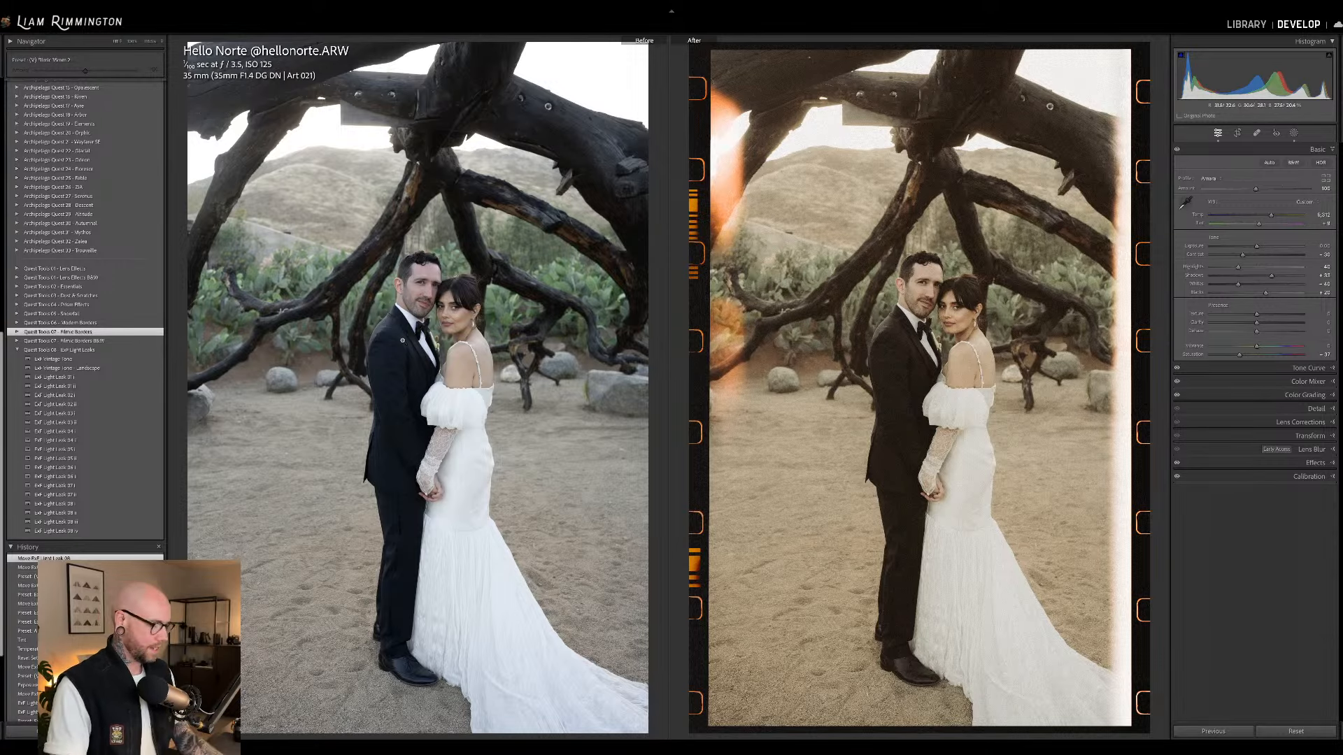
Leave the side-by-side comparison and check the full wedding photo's original against the edited version.
key("y")
key("backslash")
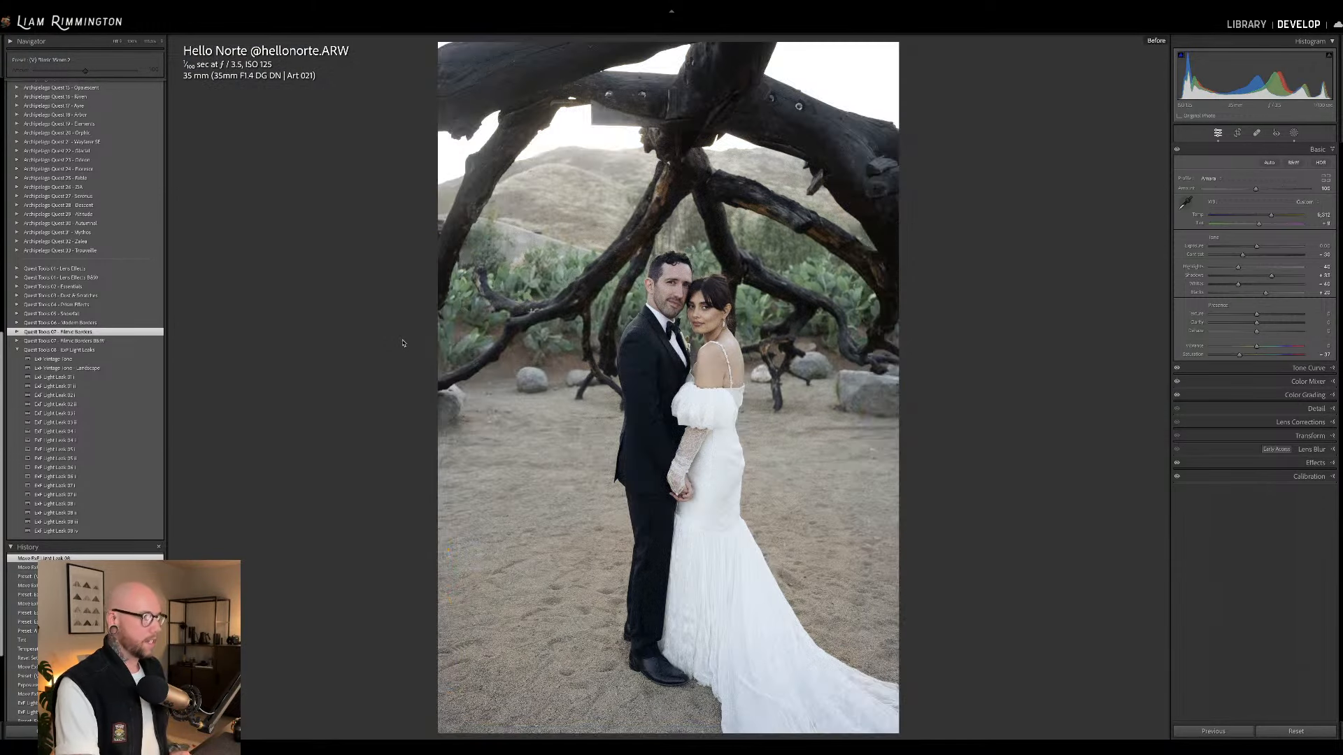
key("backslash")
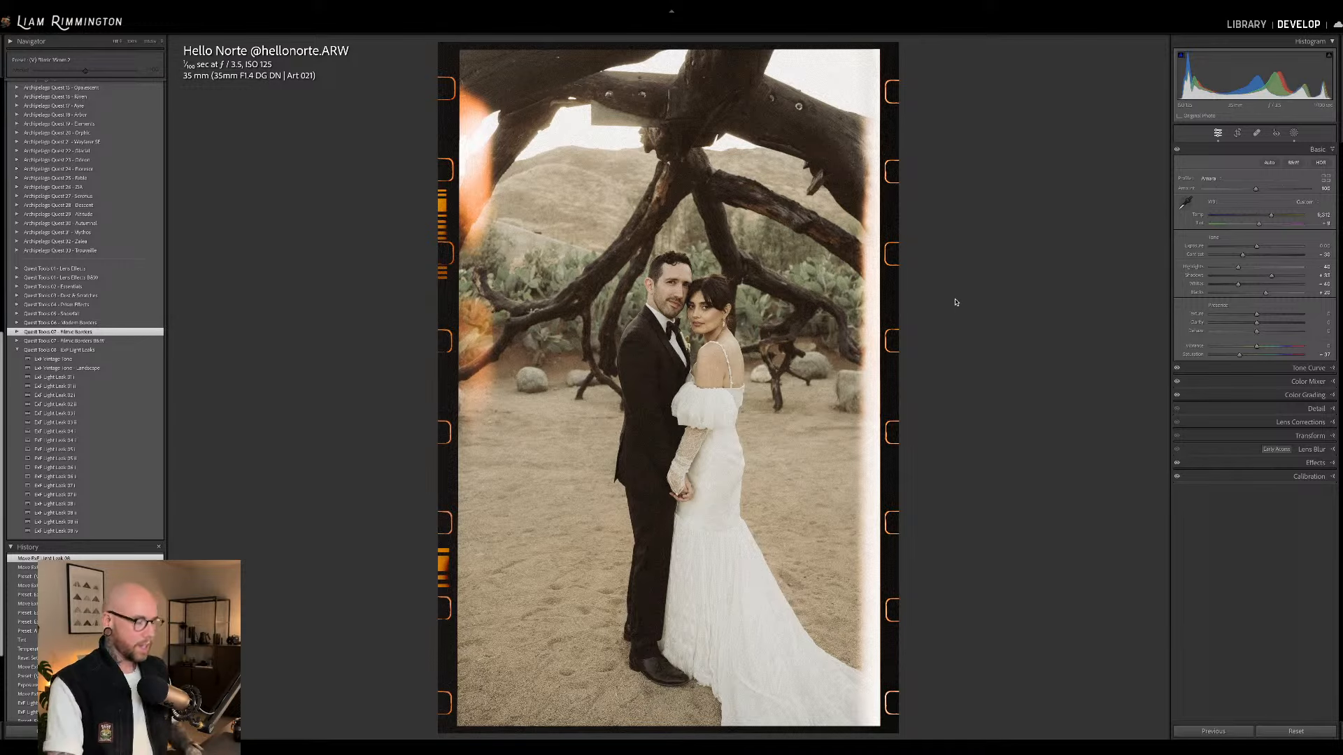
Switch to the wheat field portrait, apply the Alethea Color Base preset and compare it with the original.
key("Right")
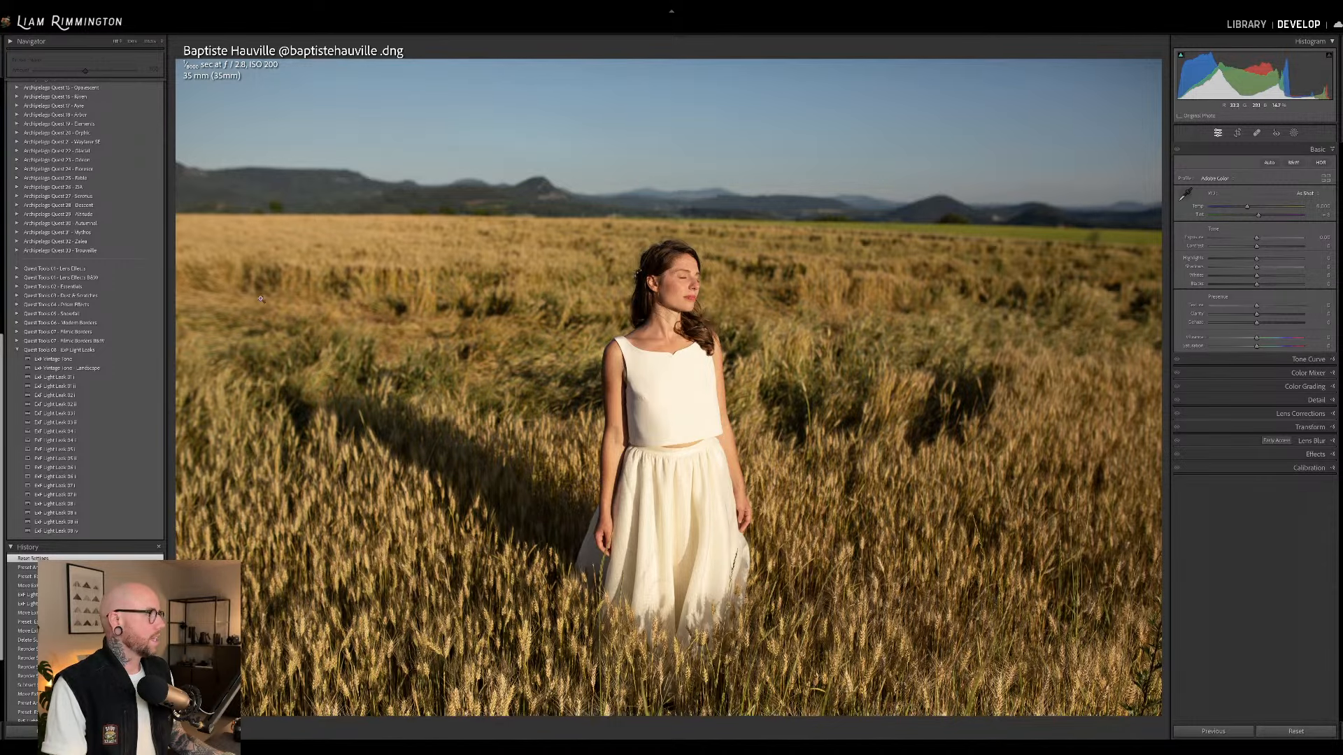
scroll(84, 280, "up", 10)
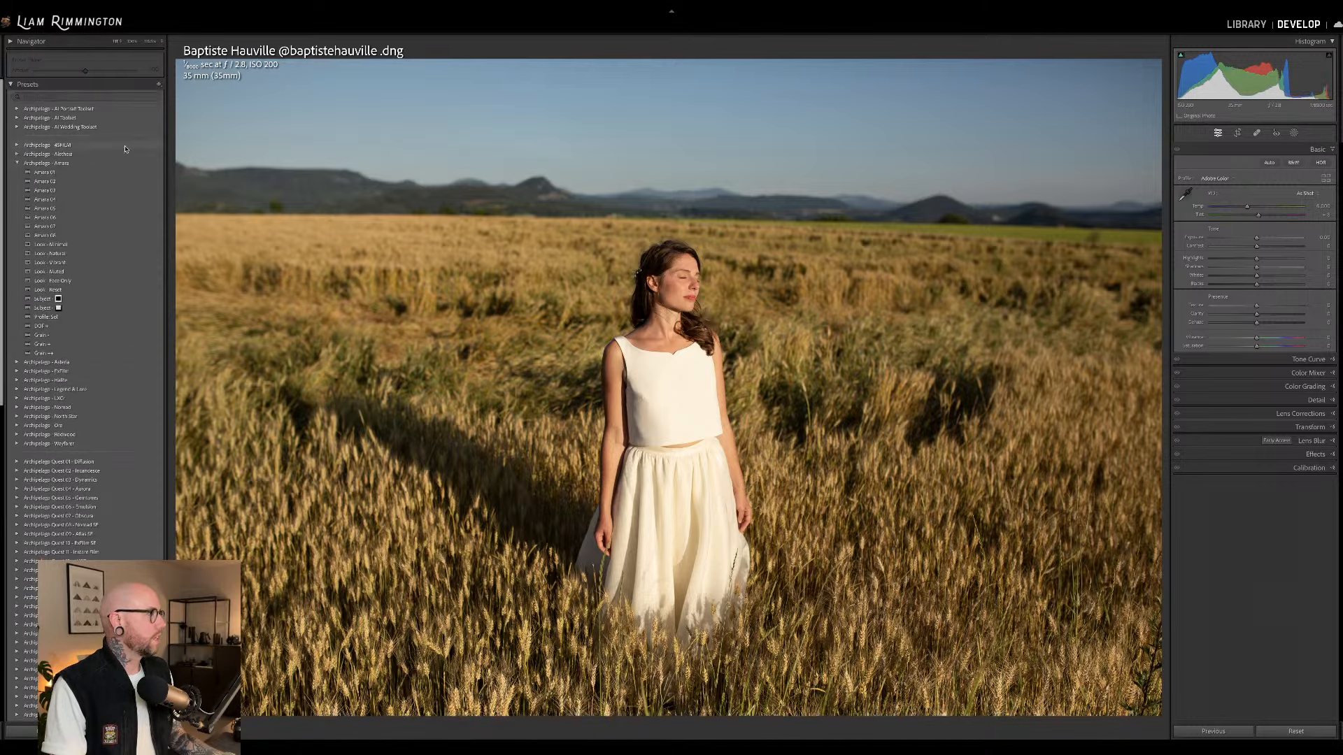
left_click(28, 163)
left_click(26, 155)
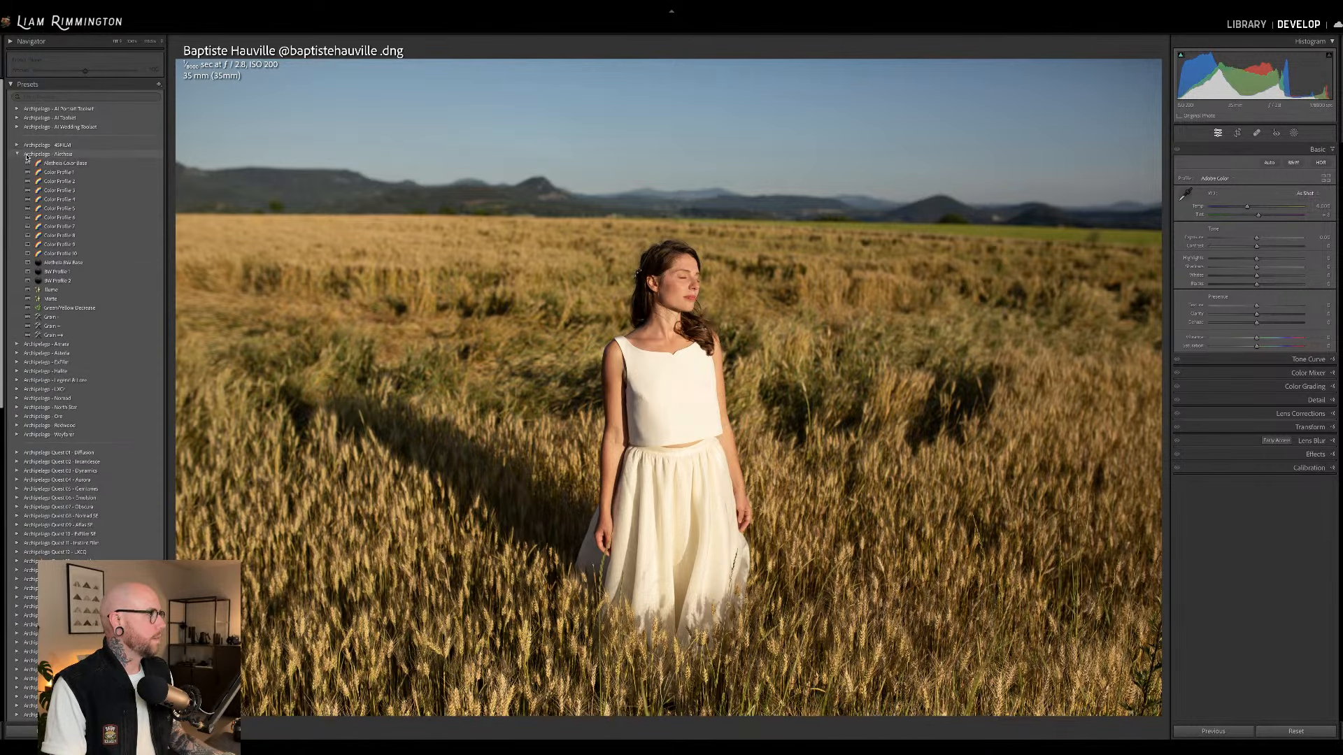
left_click(59, 163)
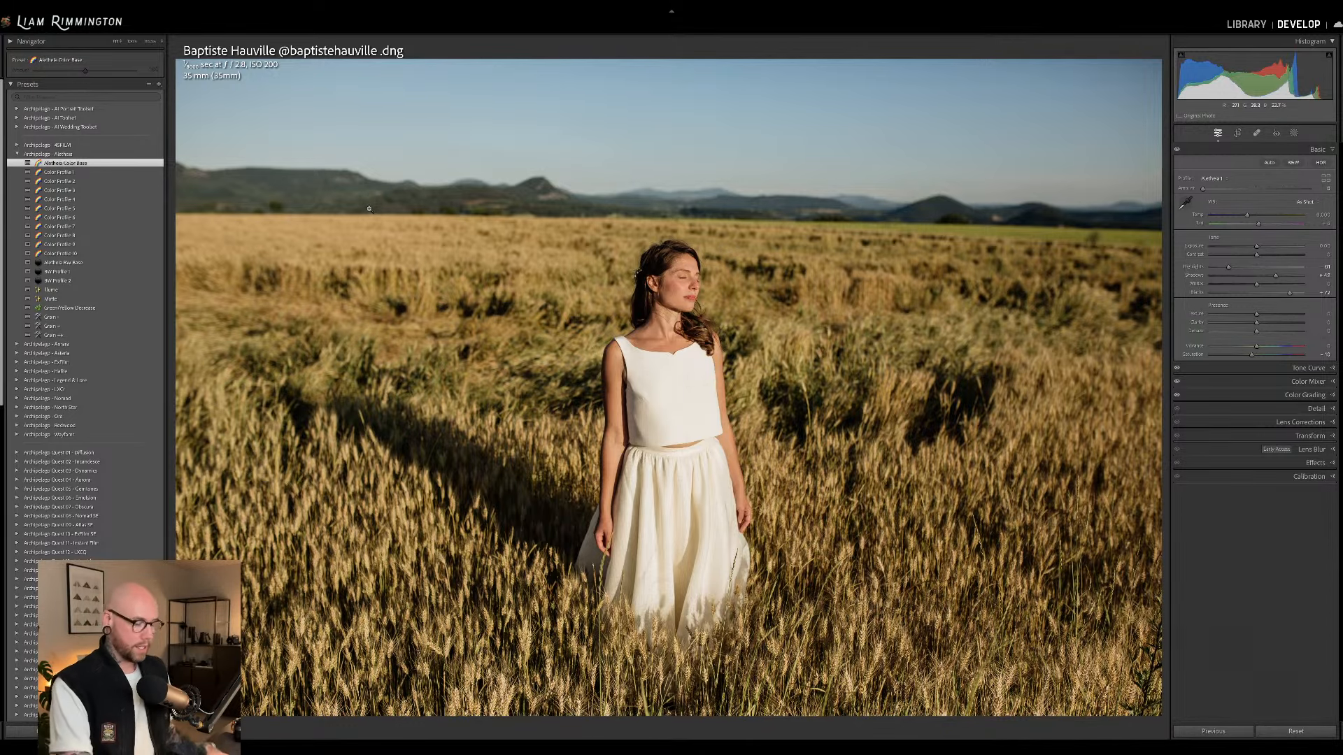
key("backslash")
key("backslash")
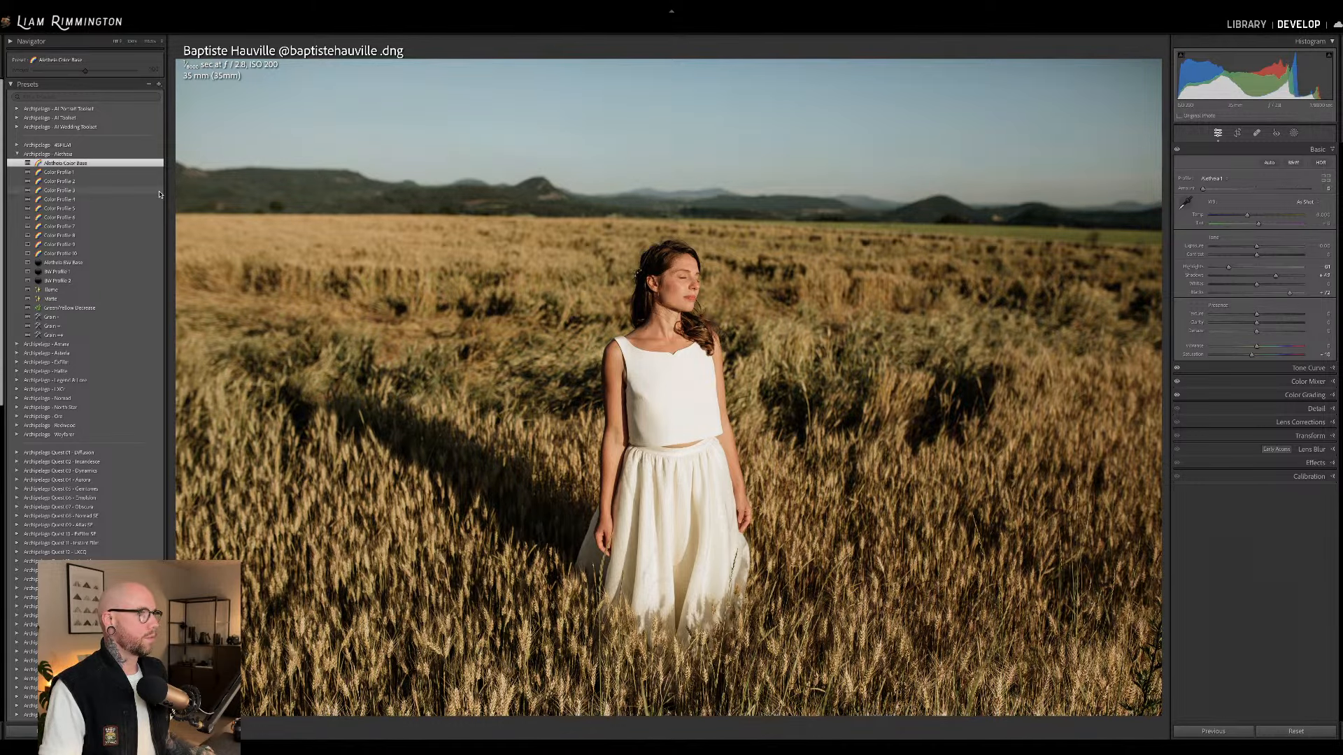
Apply Alethea Color Profile 3 to the wheat field portrait at an amount of 150 and raise the exposure slightly.
left_click(158, 192)
mouse_move(86, 70)
left_mouse_down()
mouse_move(30, 74)
mouse_move(130, 76)
mouse_move(33, 74)
mouse_move(107, 72)
left_mouse_up()
double_click(20, 72)
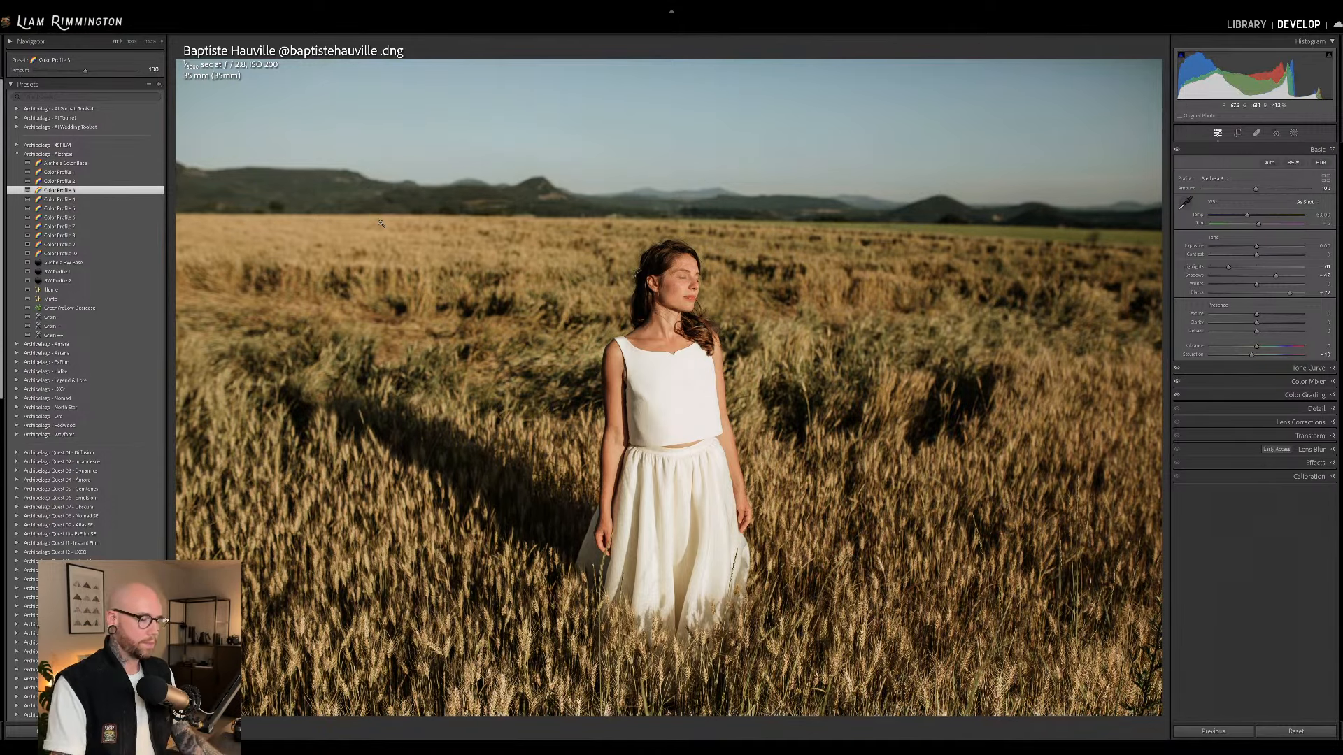
left_click_drag(86, 72, 109, 72)
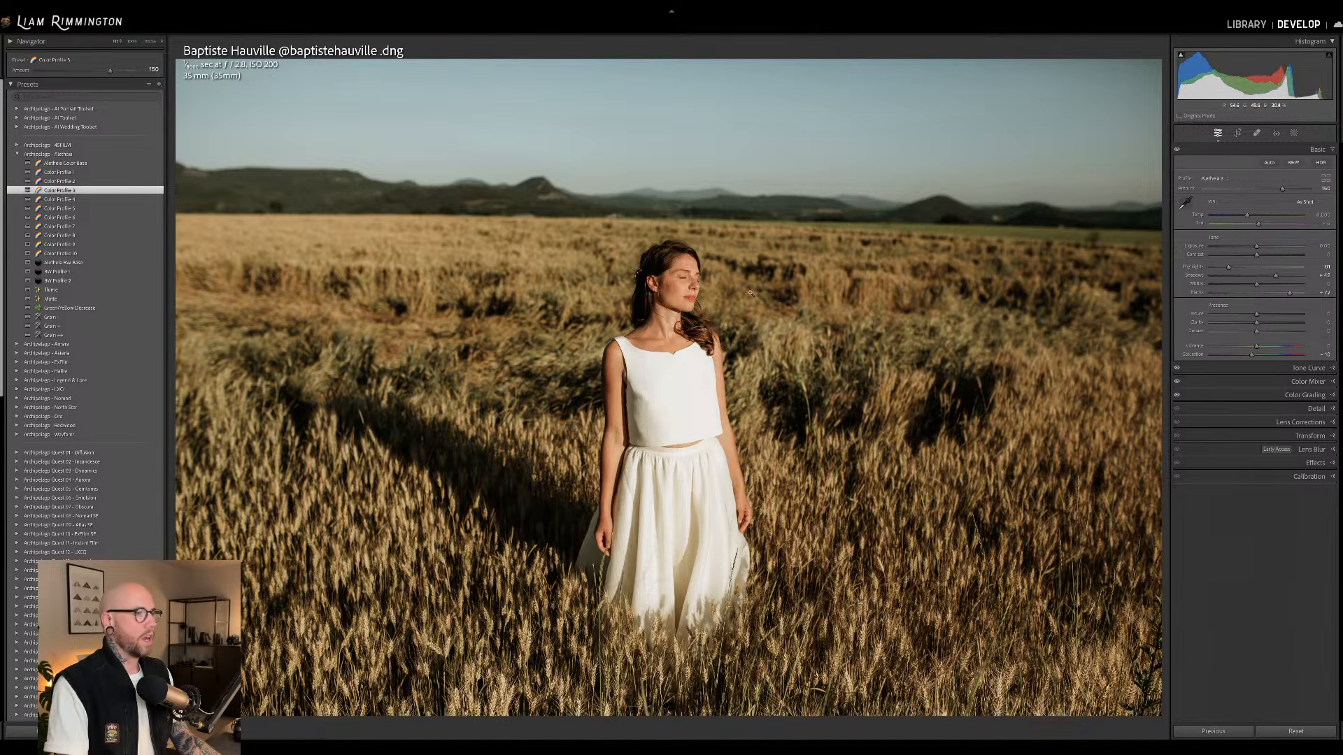
left_click_drag(1257, 246, 1259, 246)
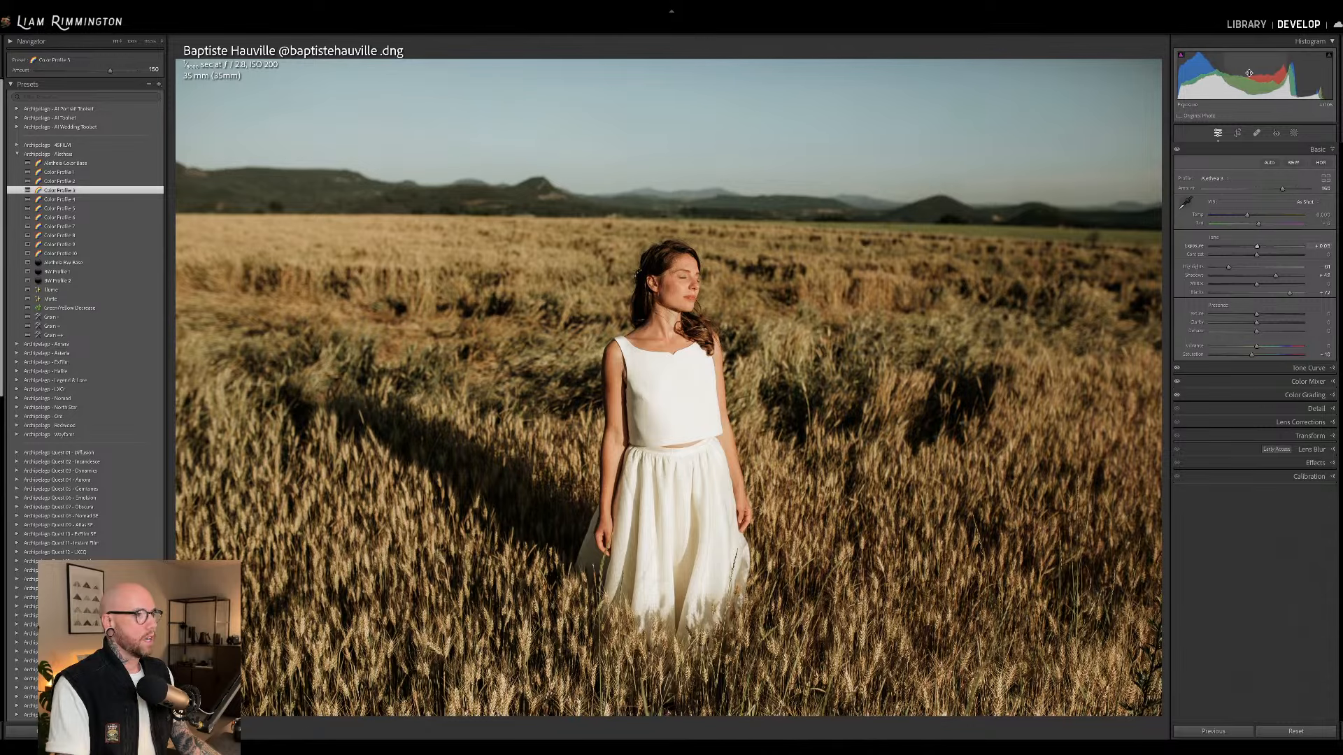
Apply the Vintage Tone preset from the light leaks group to the wheat field portrait and raise its amount well above 100.
left_click(20, 152)
scroll(84, 279, "down", 10)
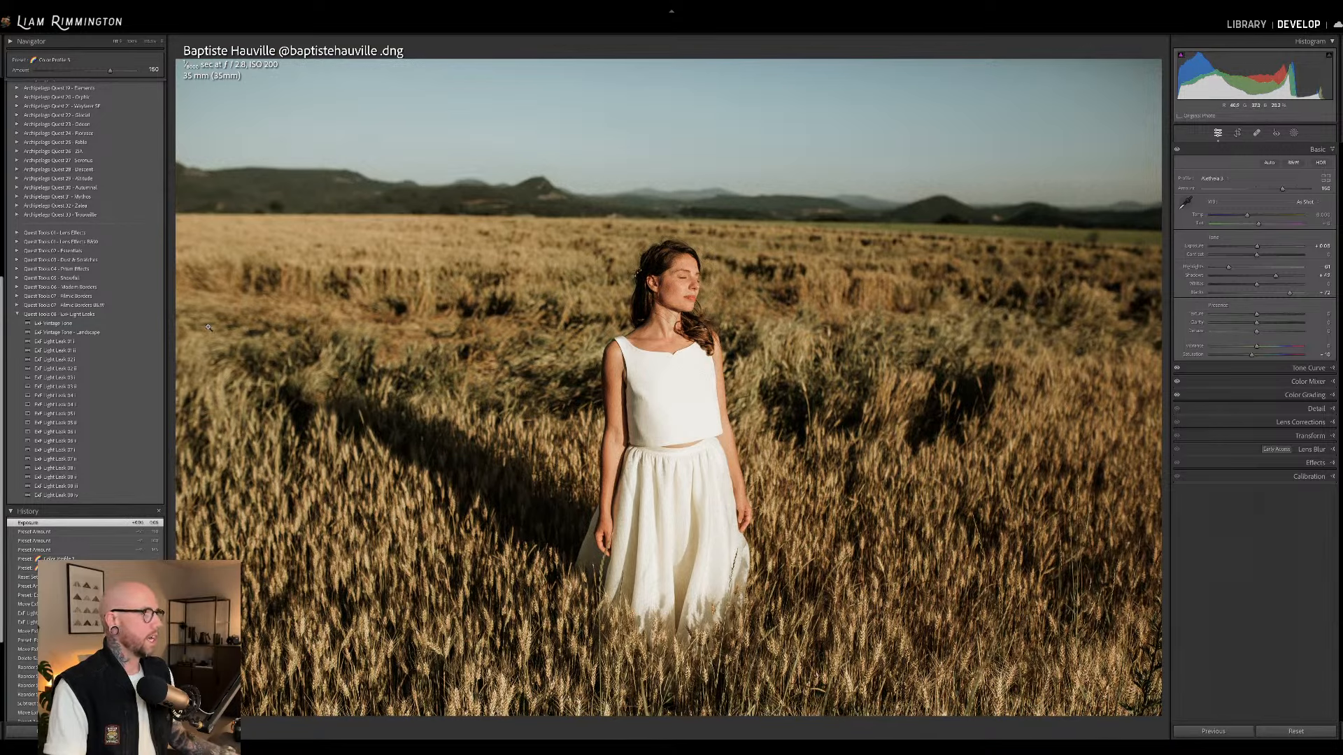
left_click(147, 323)
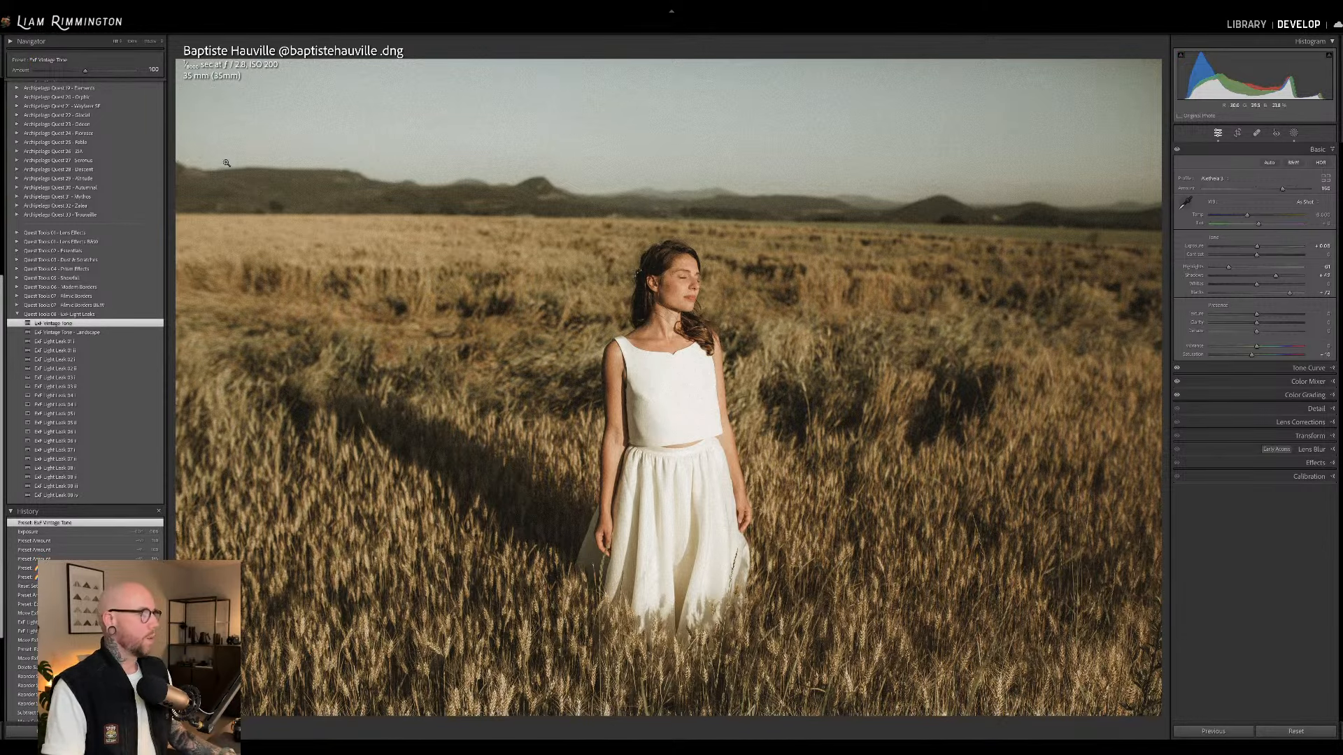
left_click_drag(85, 70, 109, 73)
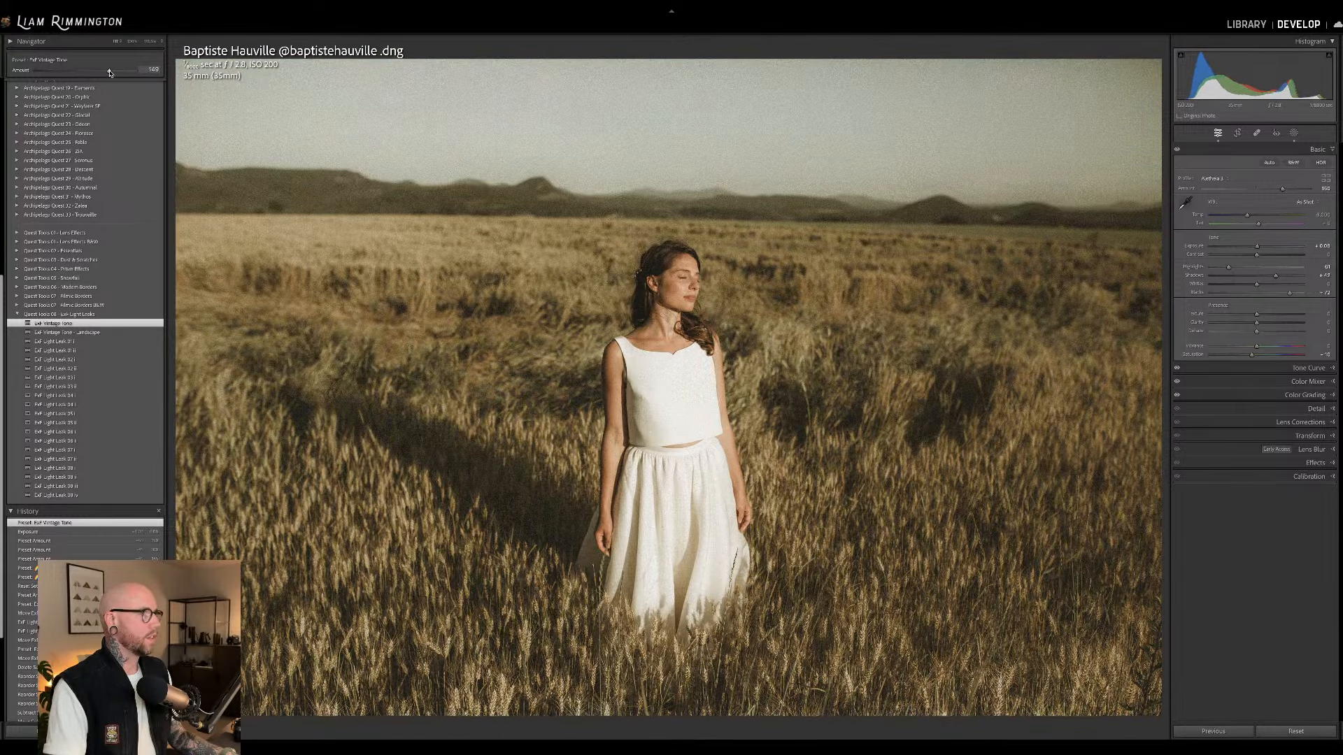
Lower the wheat field portrait's colour profile amount to about 120 and compare the edit with the original.
left_click_drag(1282, 188, 1266, 190)
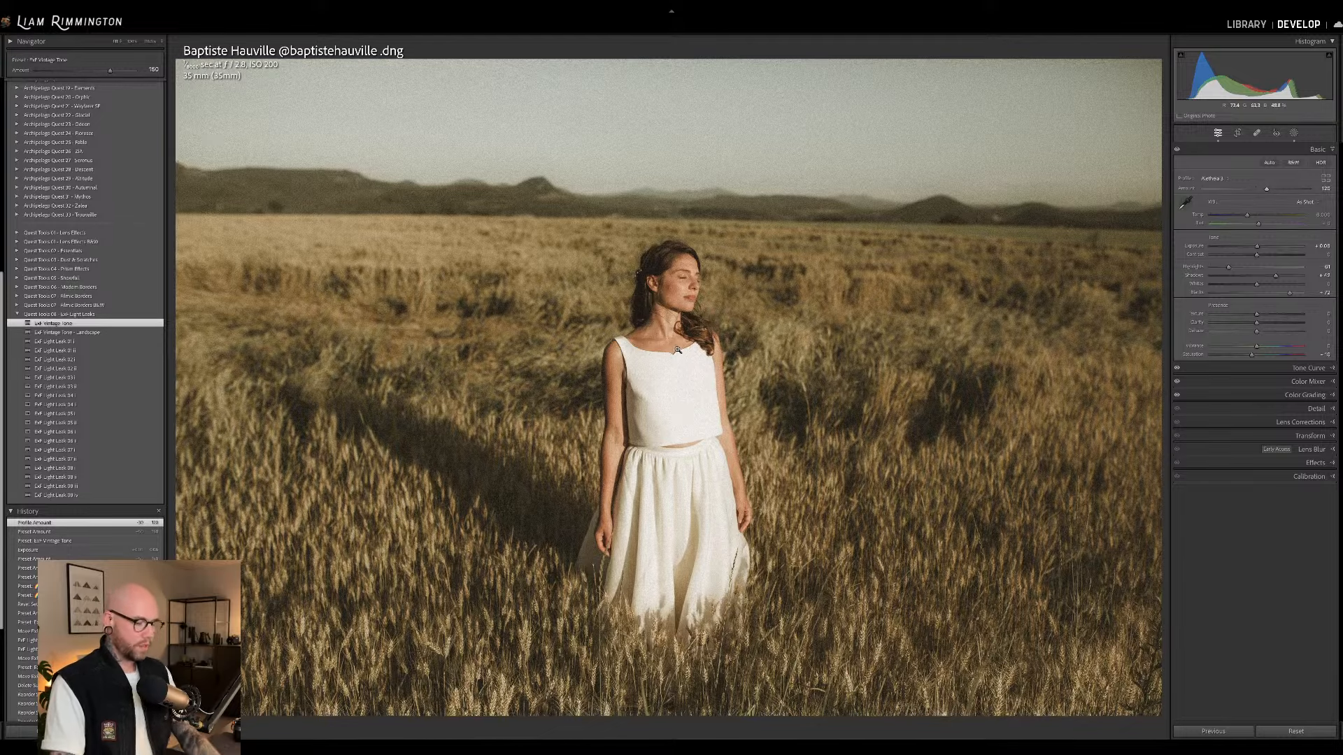
key("backslash")
key("backslash")
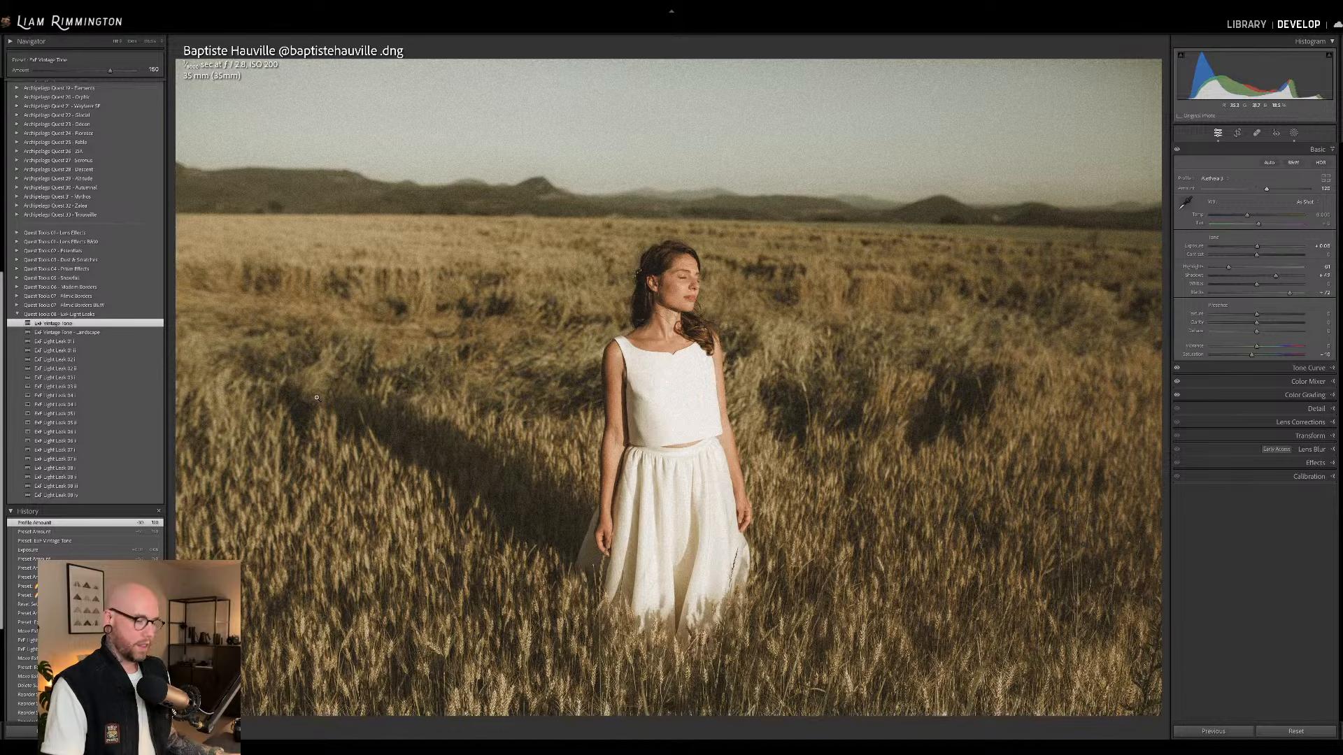
Apply the Light Leak 03 preset for the photo's right side and move its leak down towards the right edge.
left_click(159, 388)
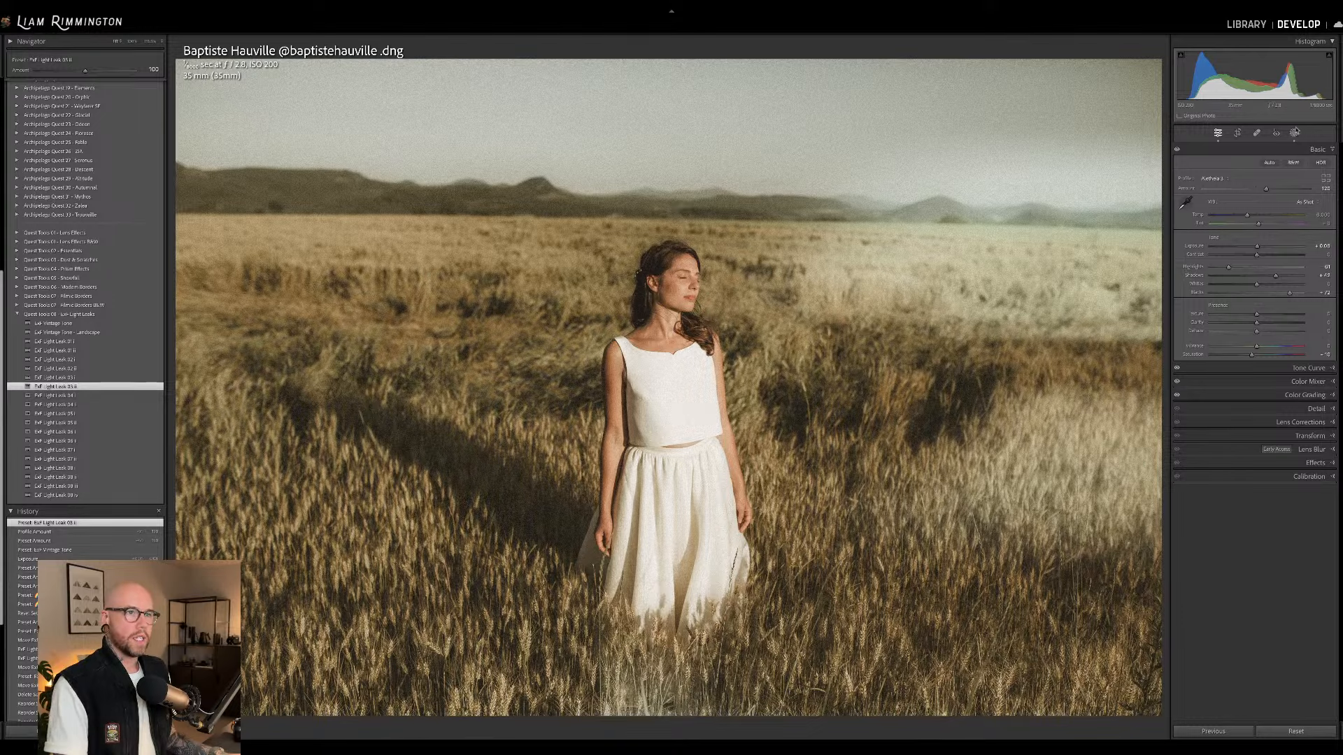
left_click(1295, 134)
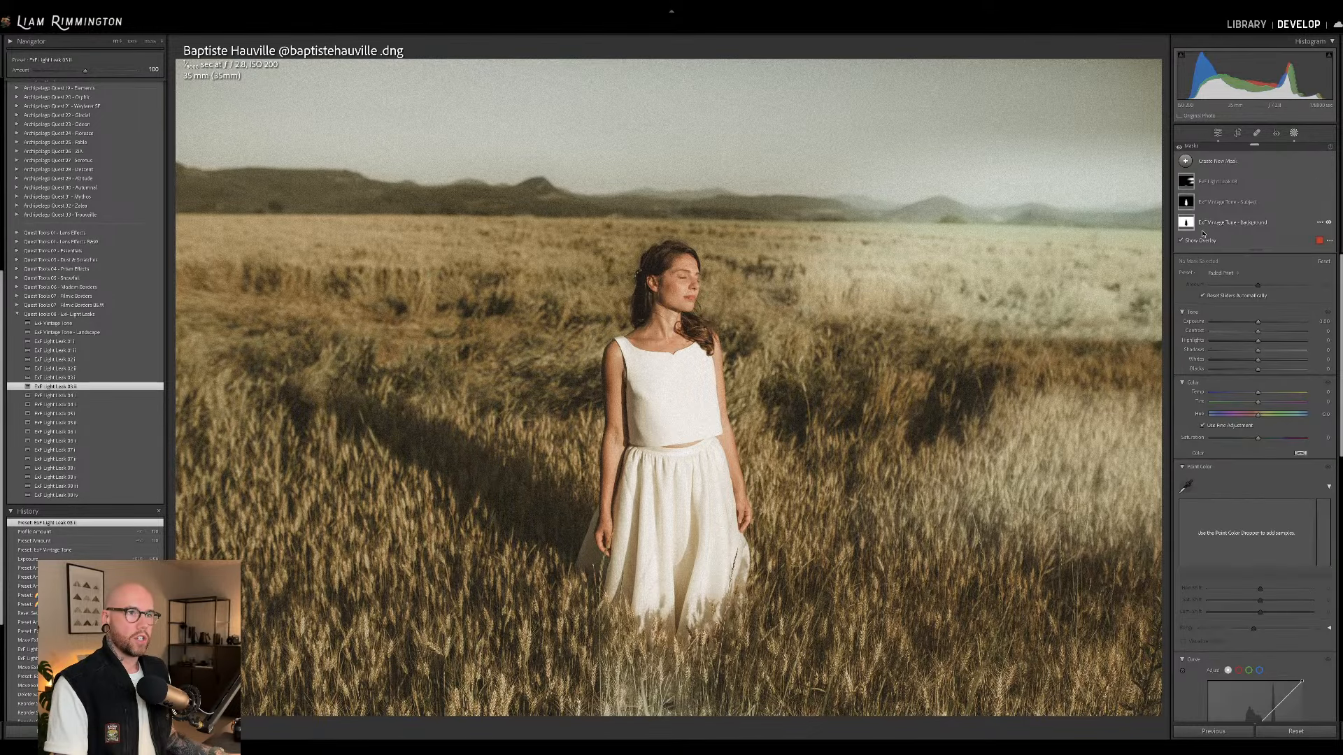
left_click(1224, 183)
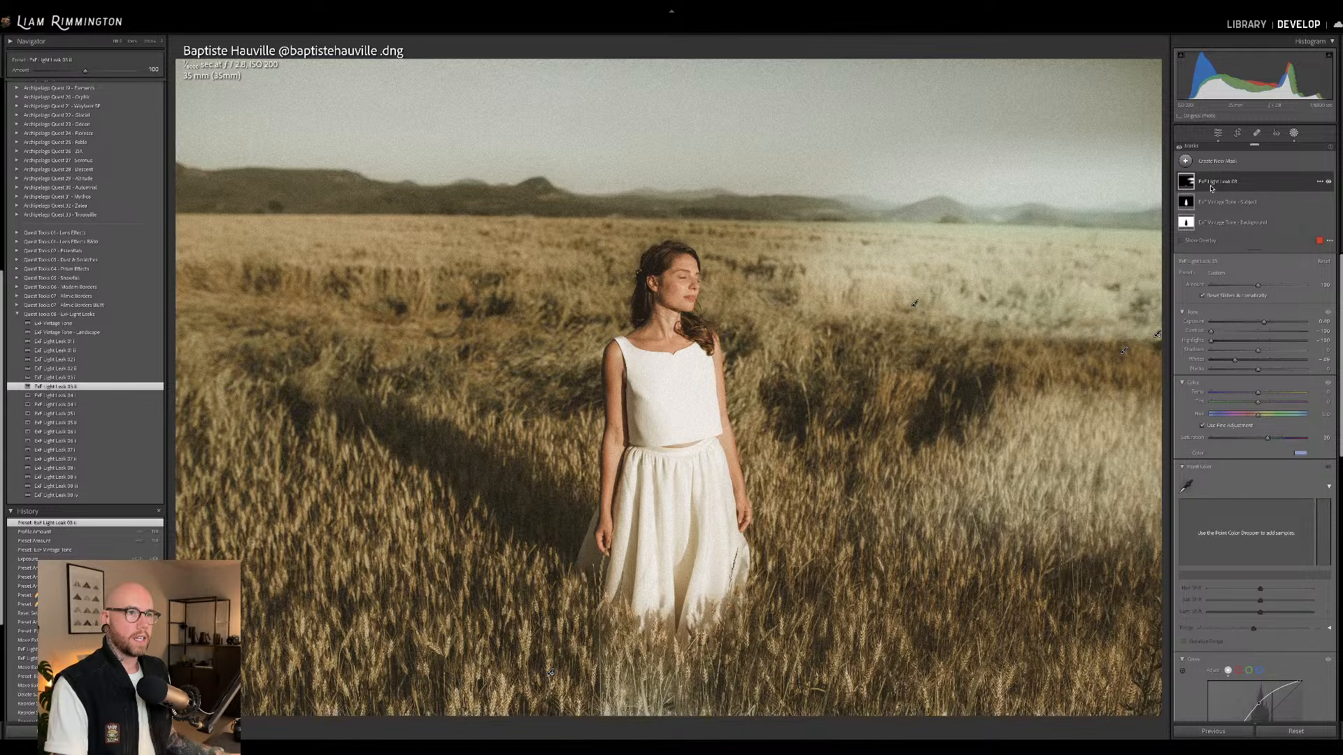
left_click_drag(914, 302, 995, 343)
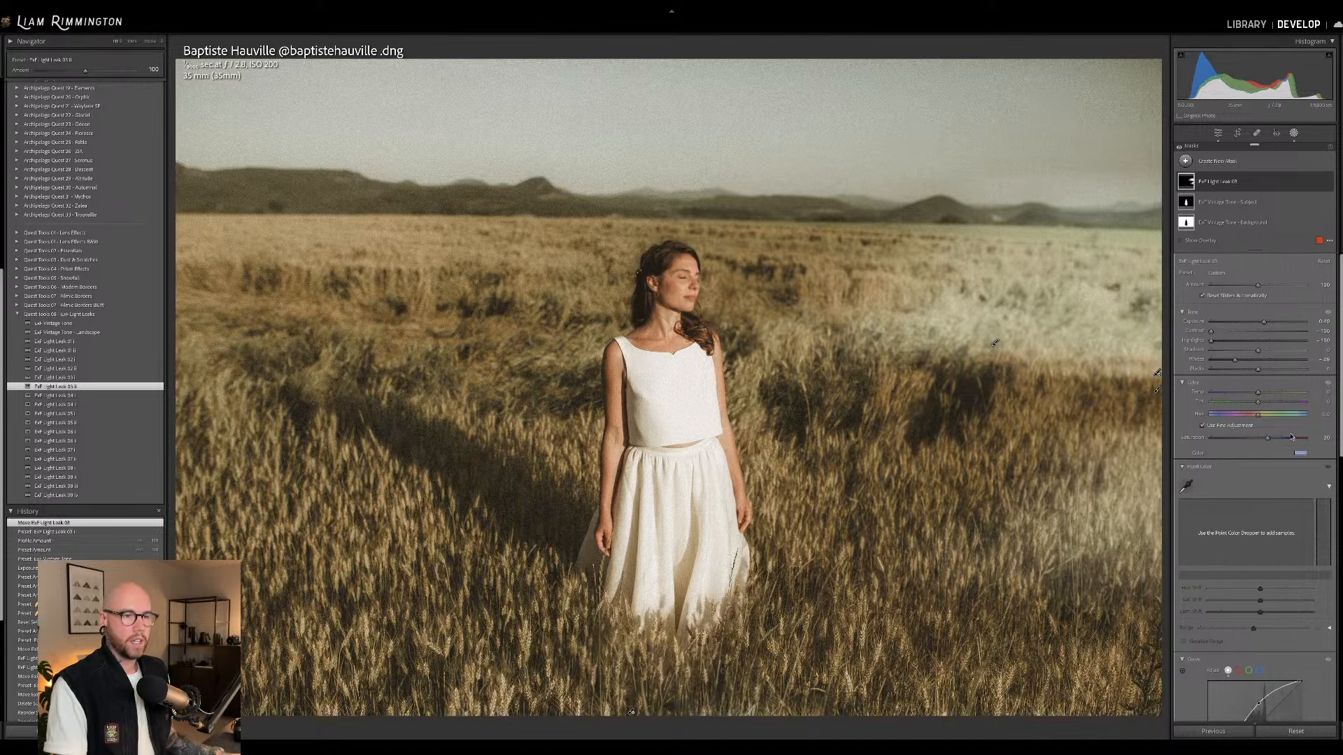
Recolour the Light Leak 03 mask from blue to pink and raise its amount slightly above 100.
left_click(1302, 455)
left_click(1255, 469)
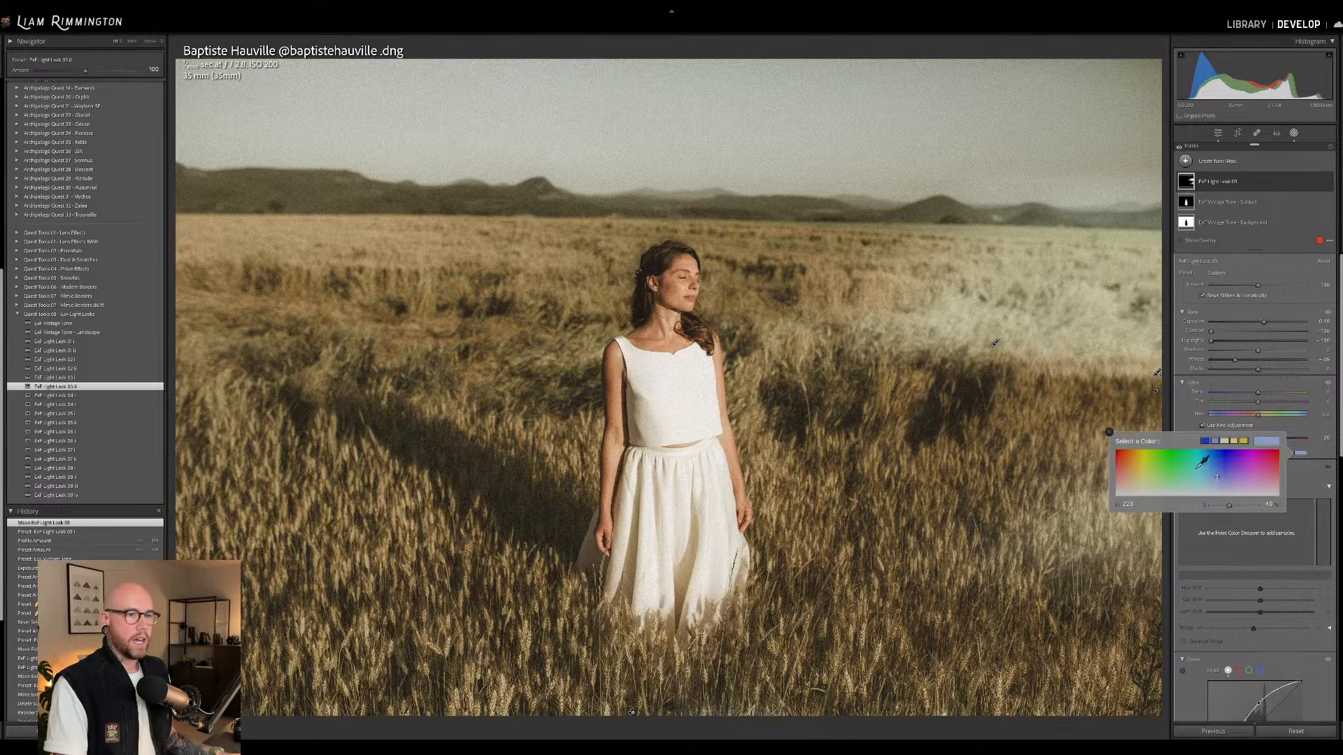
left_click_drag(1255, 469, 1231, 507)
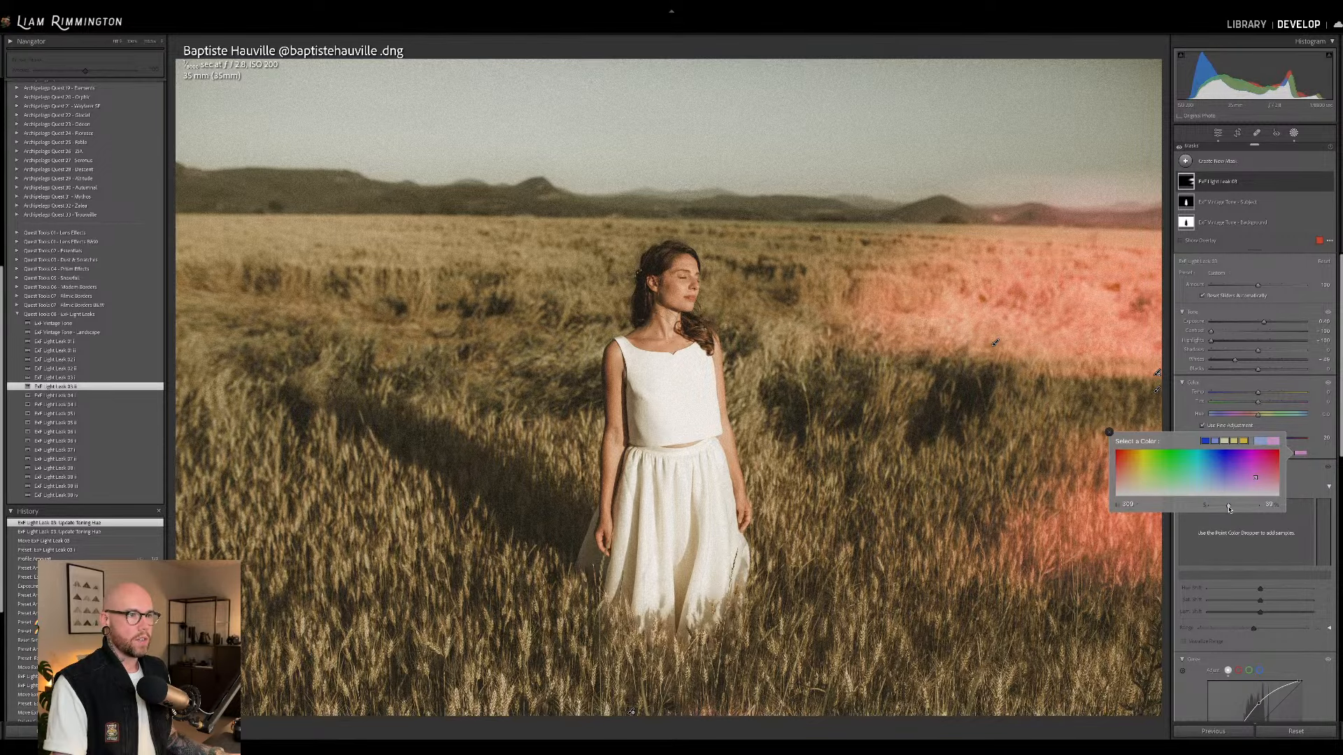
left_click(1109, 433)
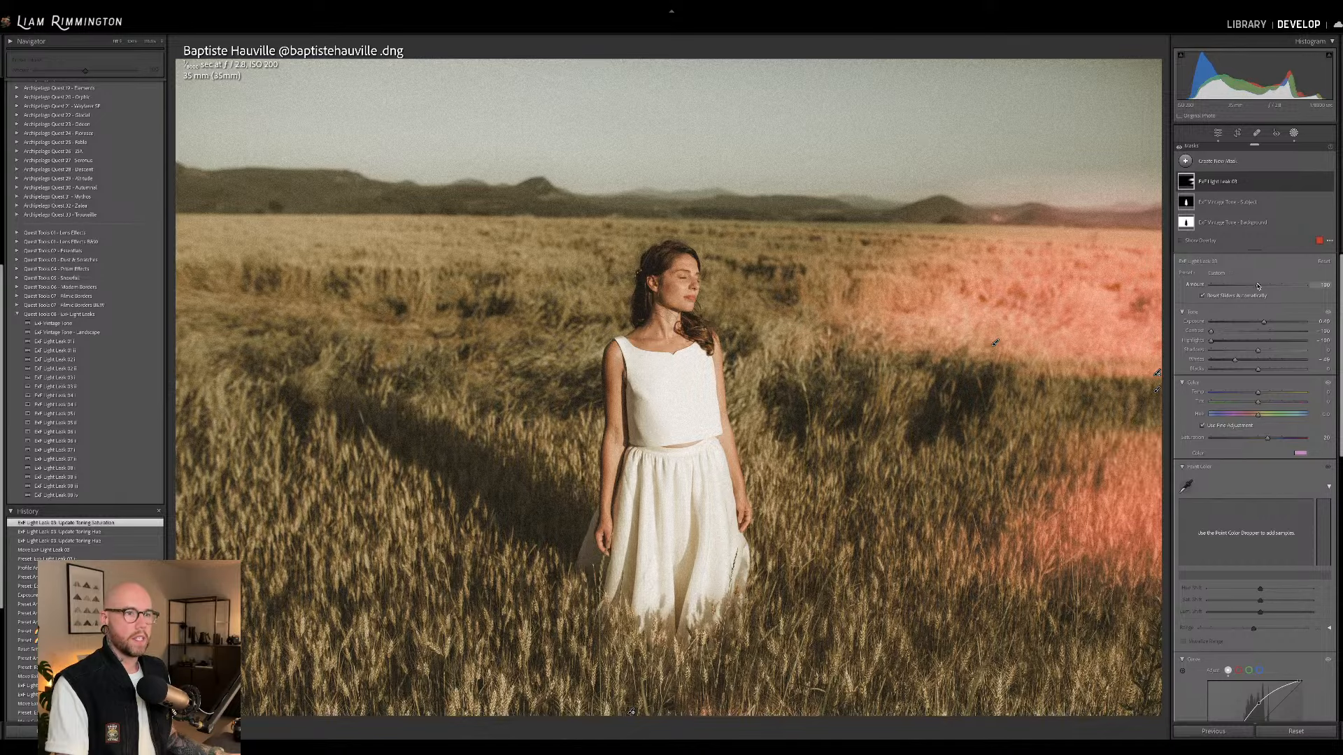
left_click_drag(1258, 285, 1268, 294)
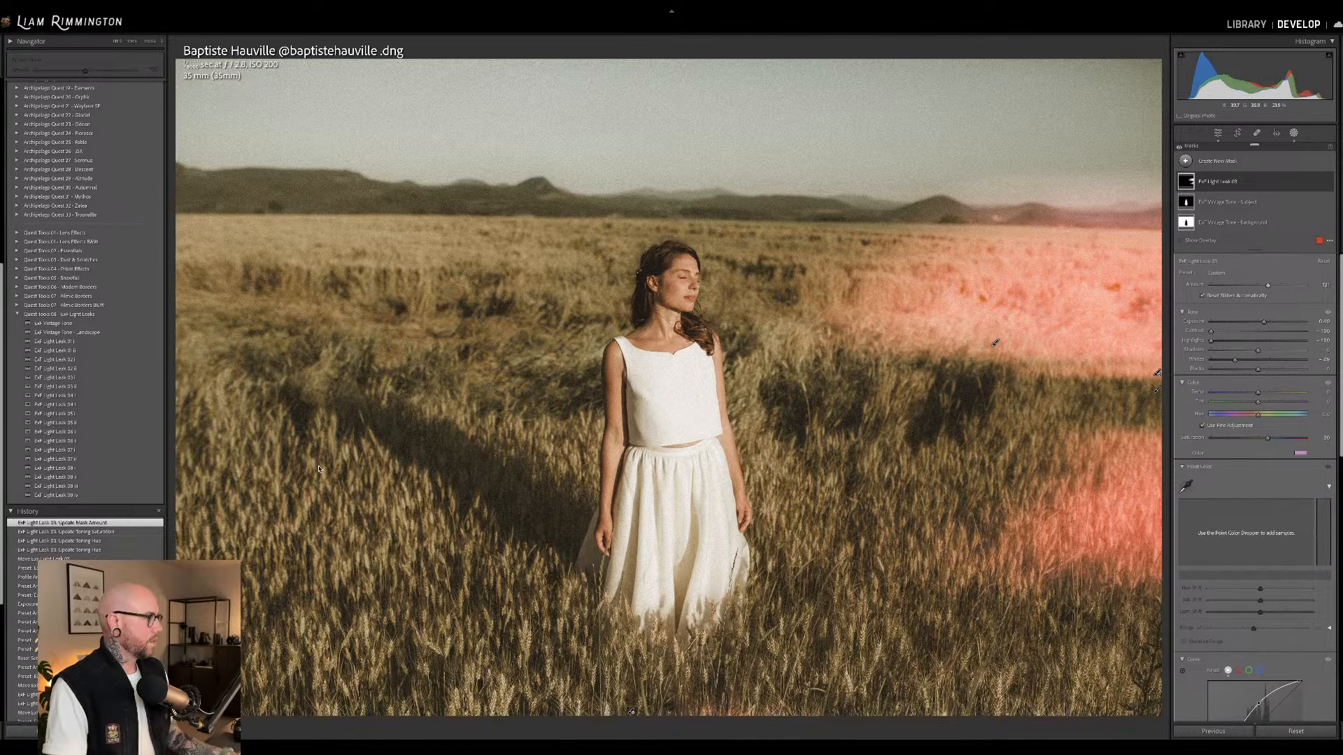
Add the Light Leak 04 preset for the photo's left side and move the yellow leak inwards and slightly up.
left_click(149, 407)
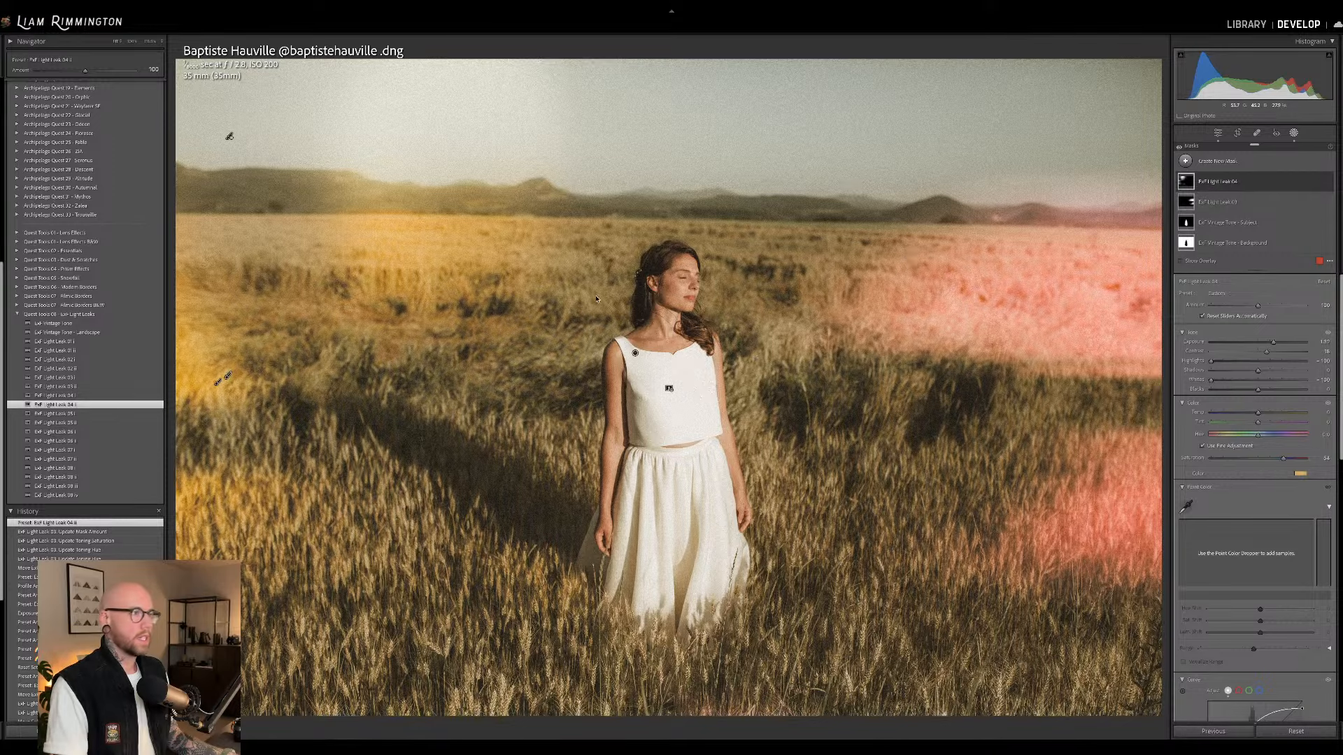
left_click_drag(228, 376, 309, 337)
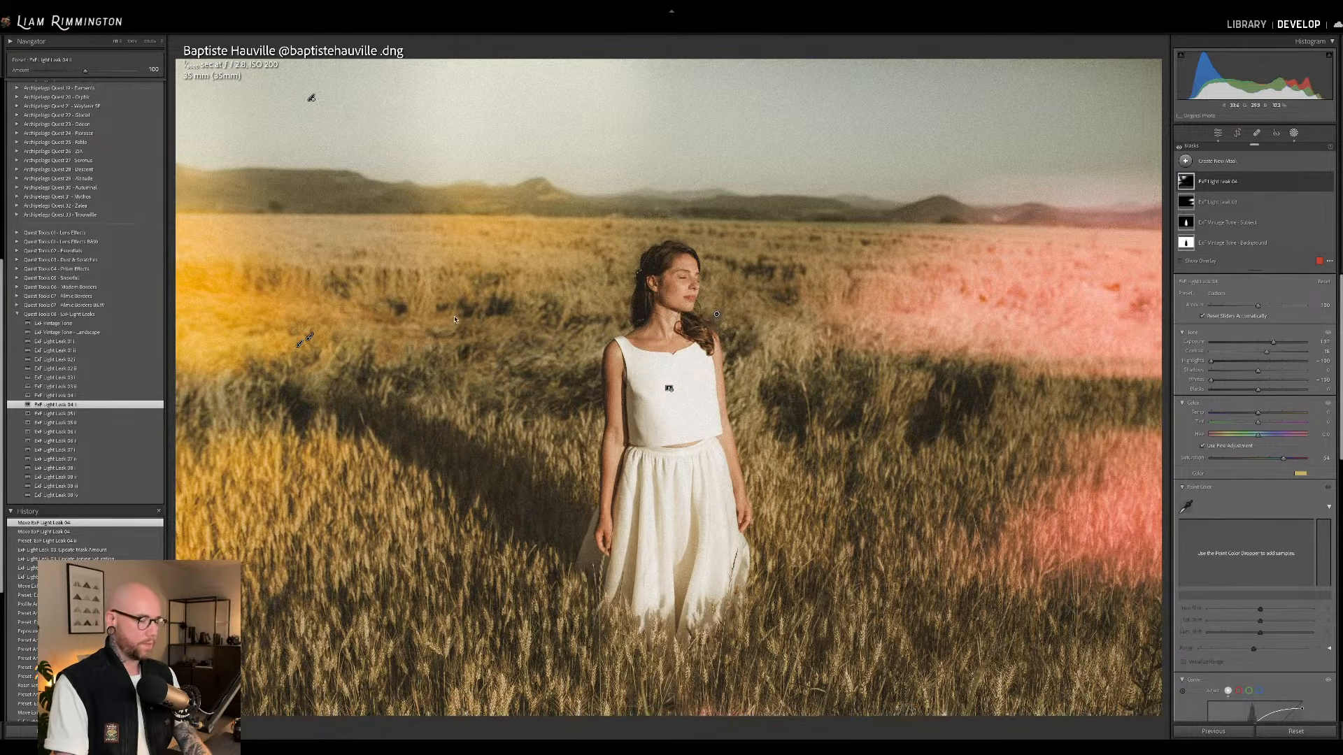
key("Escape")
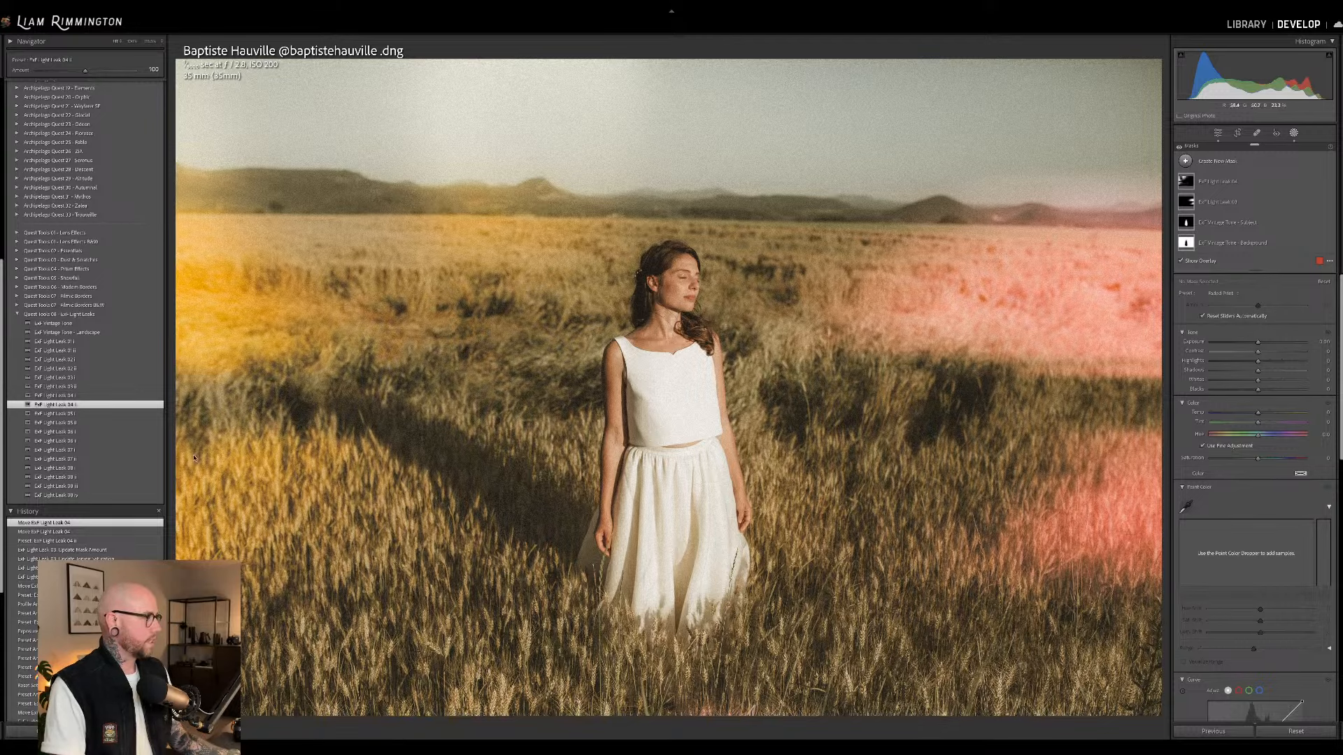
Add the orange Light Leak 06 preset and move its leak down to the photo's bottom edge.
left_click(149, 442)
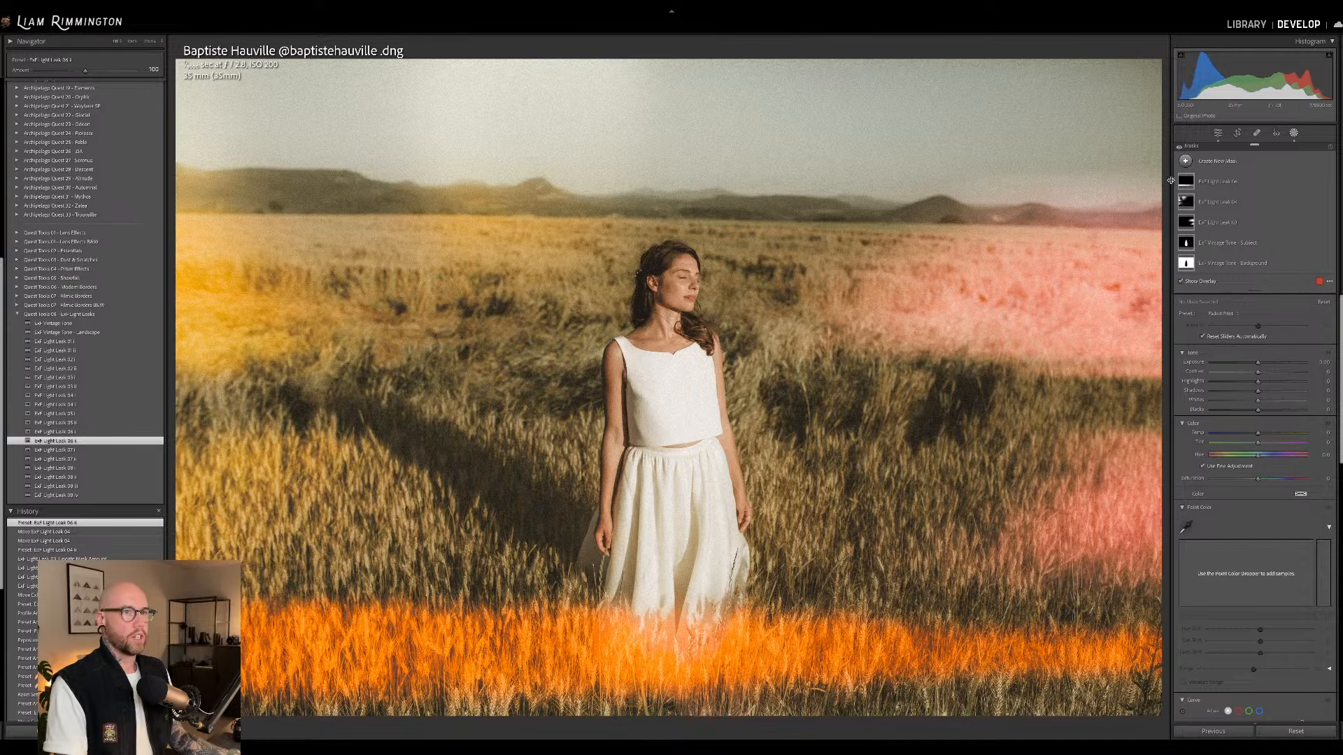
left_click(1226, 185)
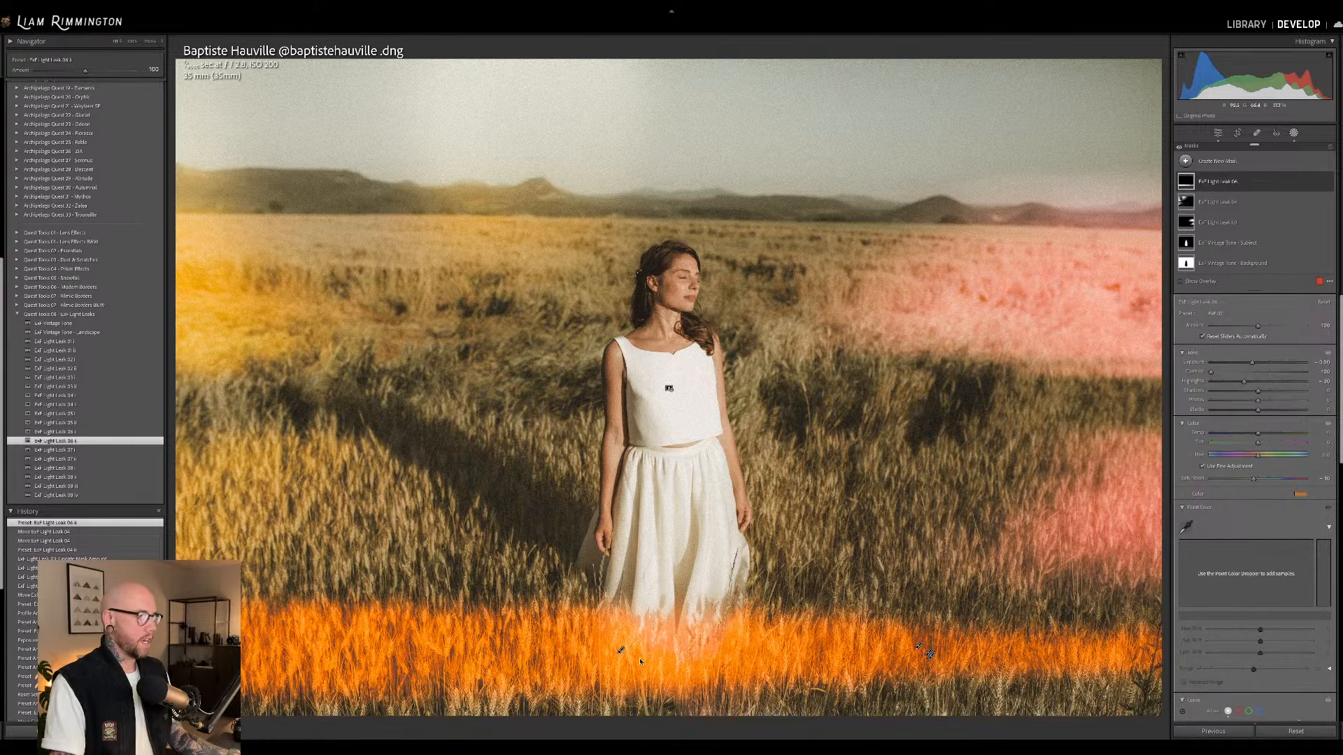
left_click_drag(930, 654, 385, 711)
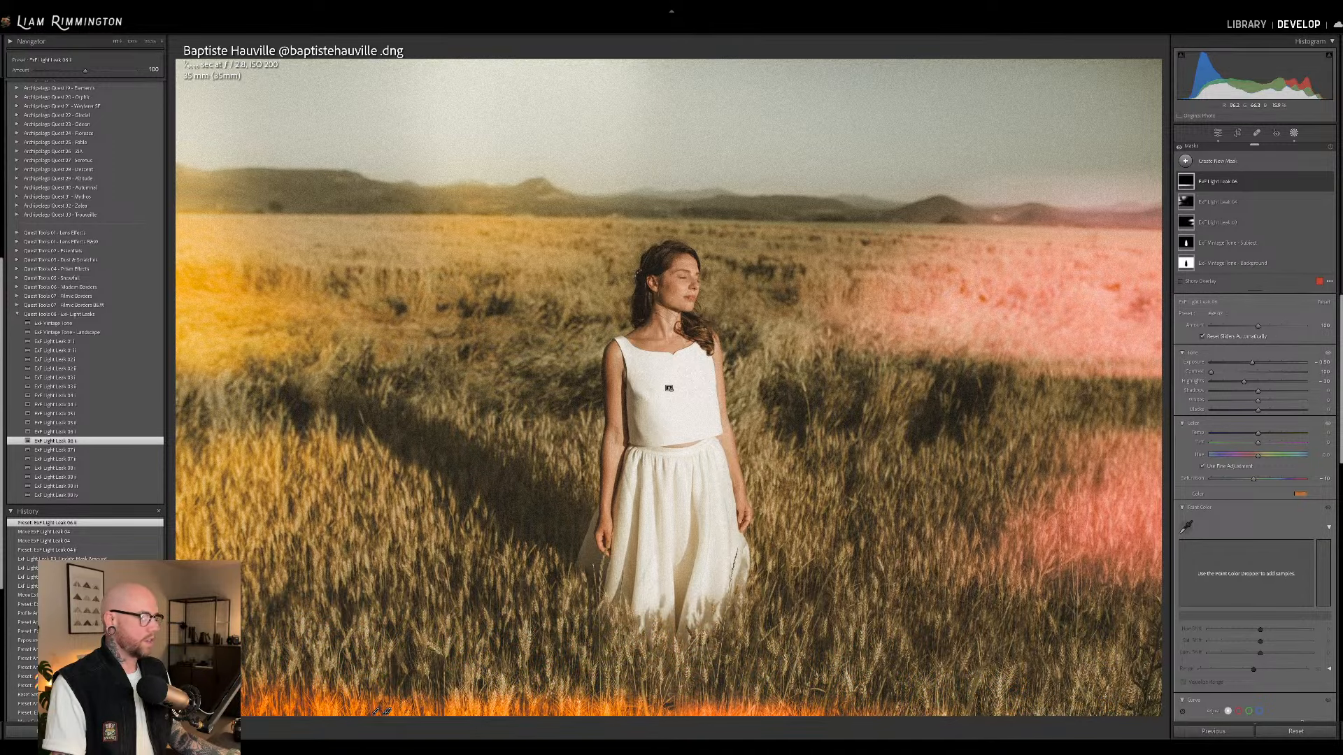
Reduce the Light Leak 06 mask's amount and lower its orange tint's saturation.
mouse_move(1259, 327)
left_mouse_down()
mouse_move(1231, 328)
mouse_move(1239, 336)
left_mouse_up()
left_click(1300, 494)
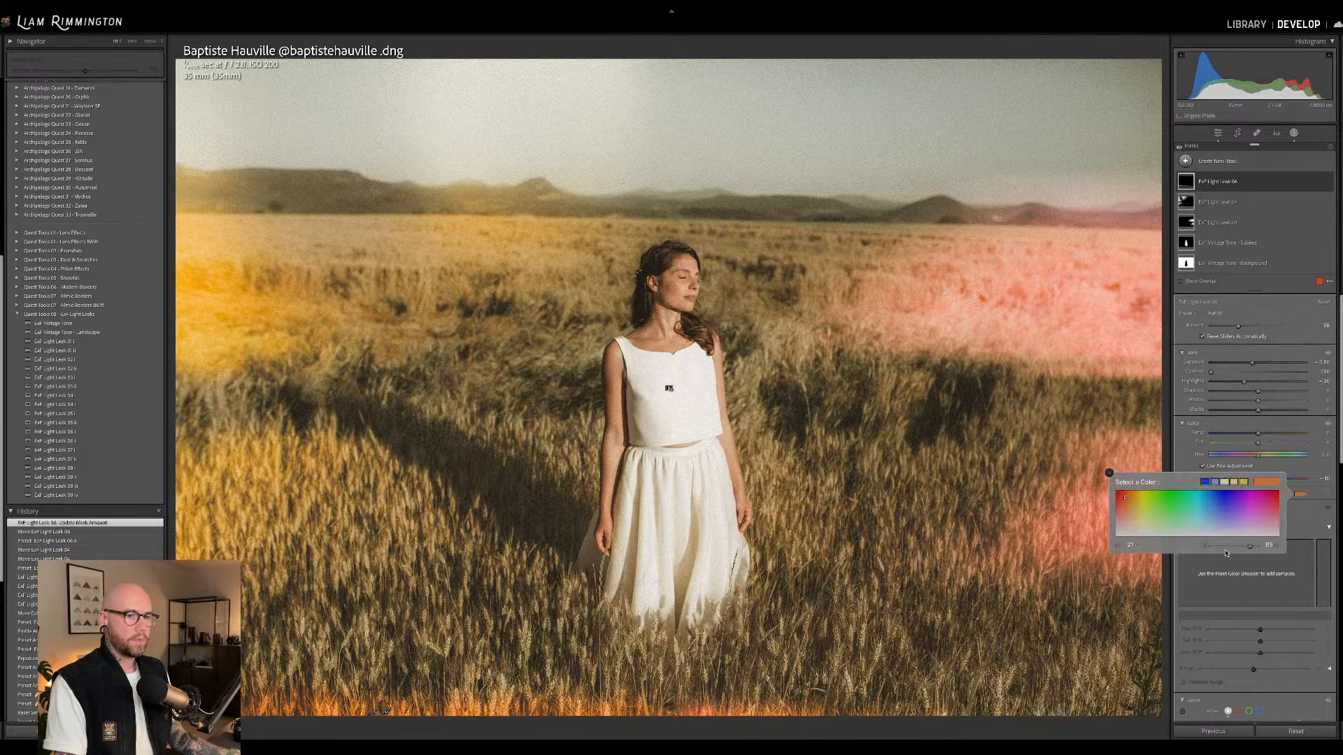
left_click_drag(1250, 545, 1227, 545)
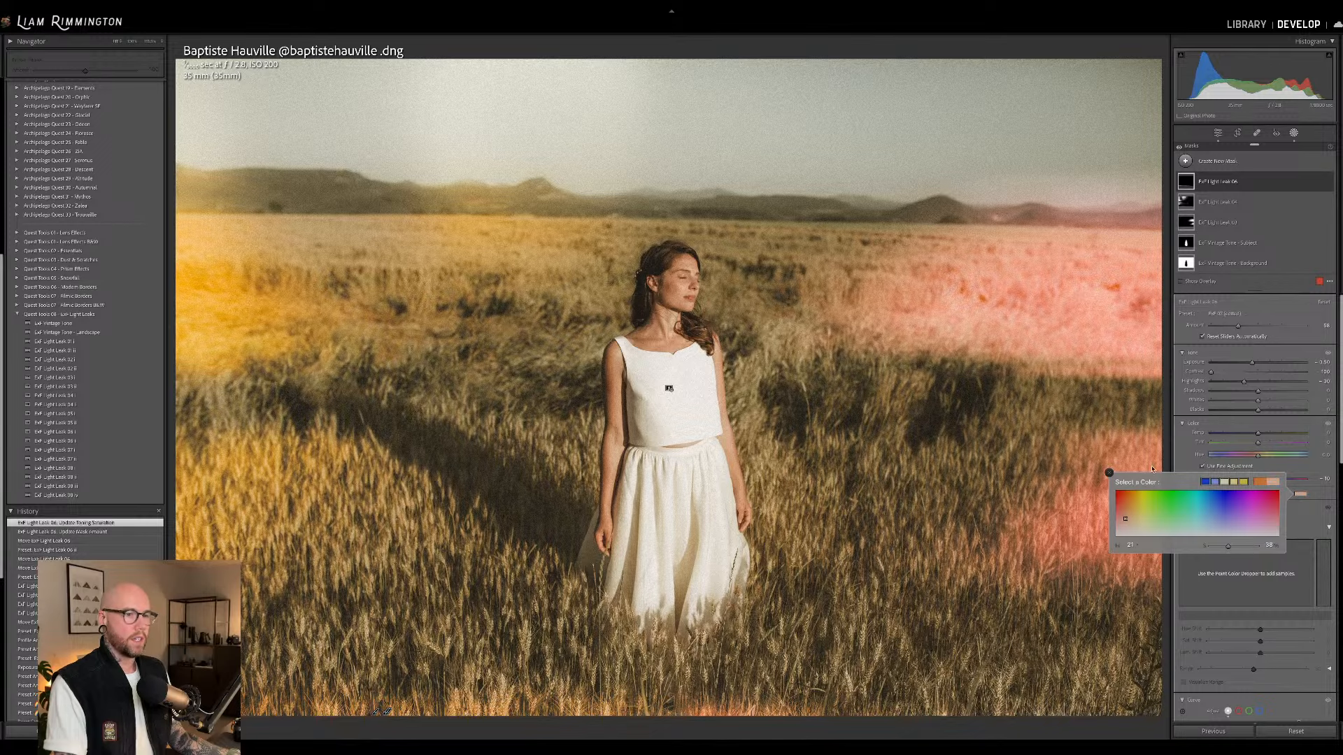
left_click(1109, 472)
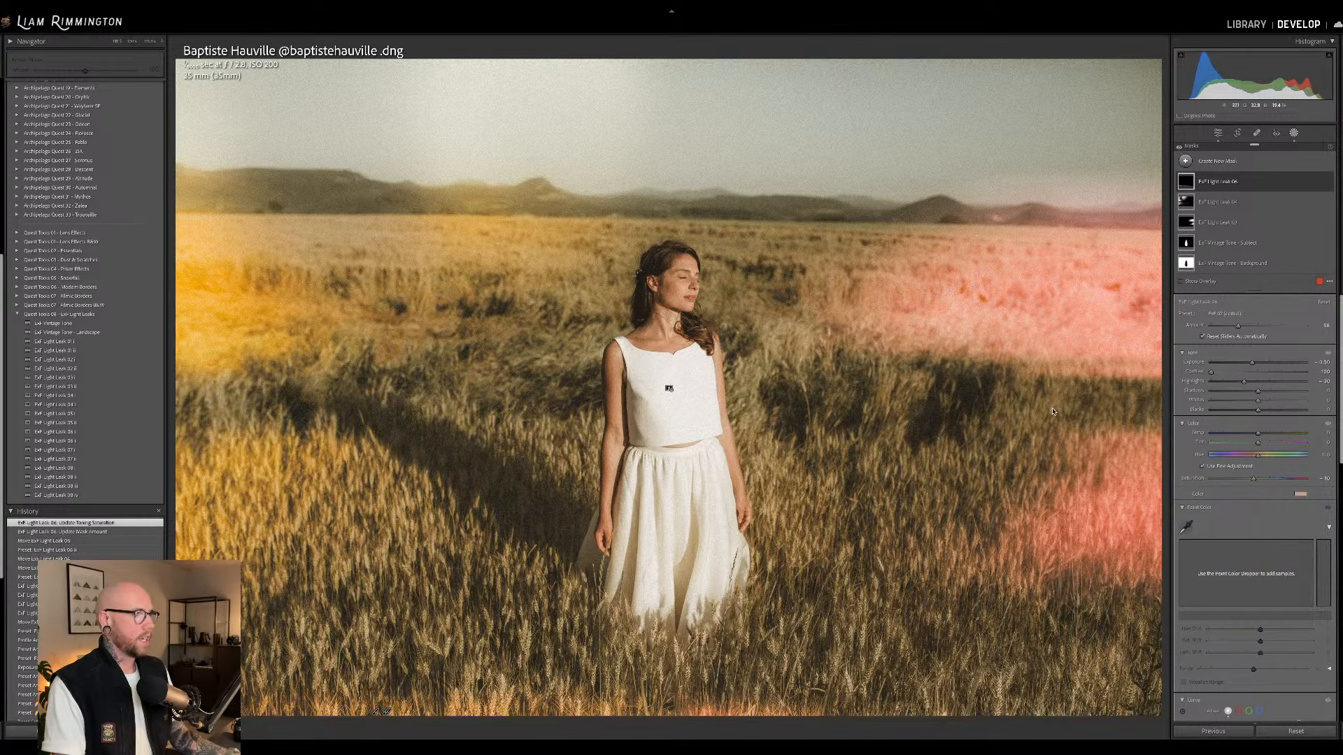
Shift the Light Leak 03 mask's pink tint towards a warmer red and leave mask editing.
left_click(1231, 223)
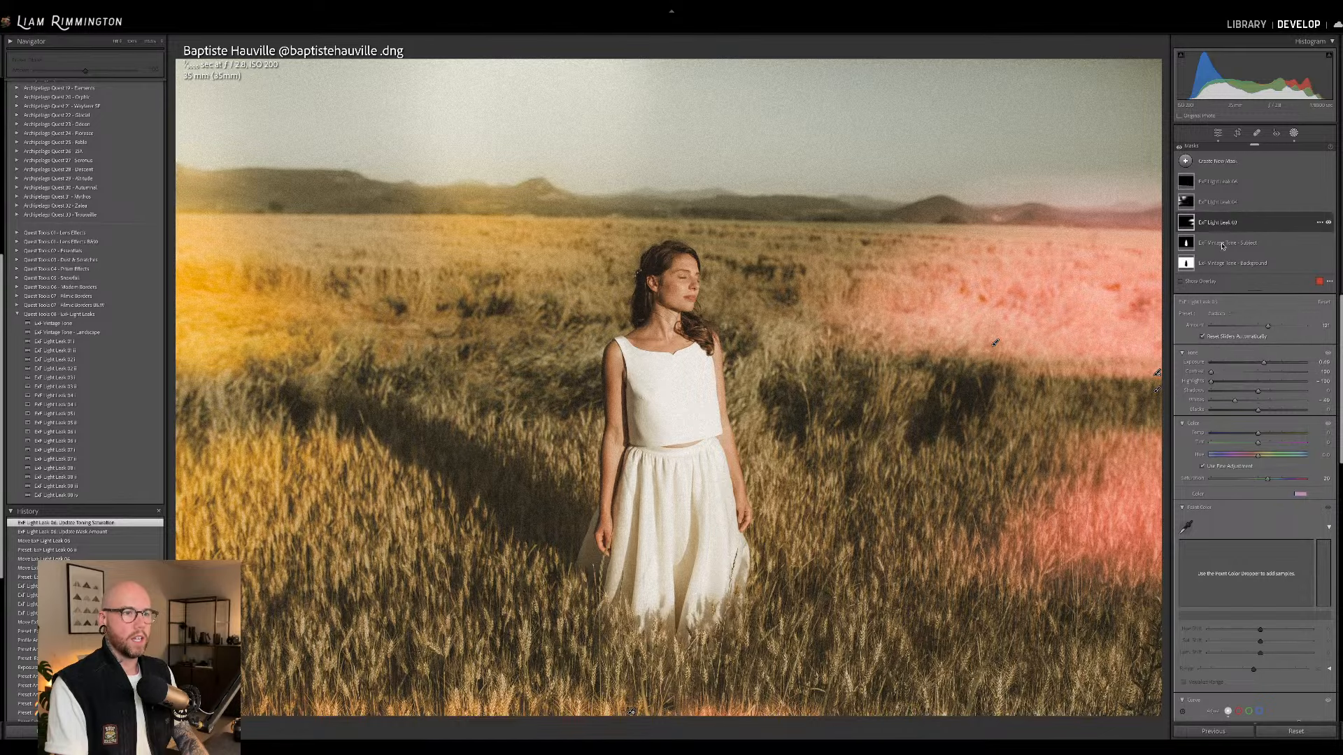
left_click(1300, 494)
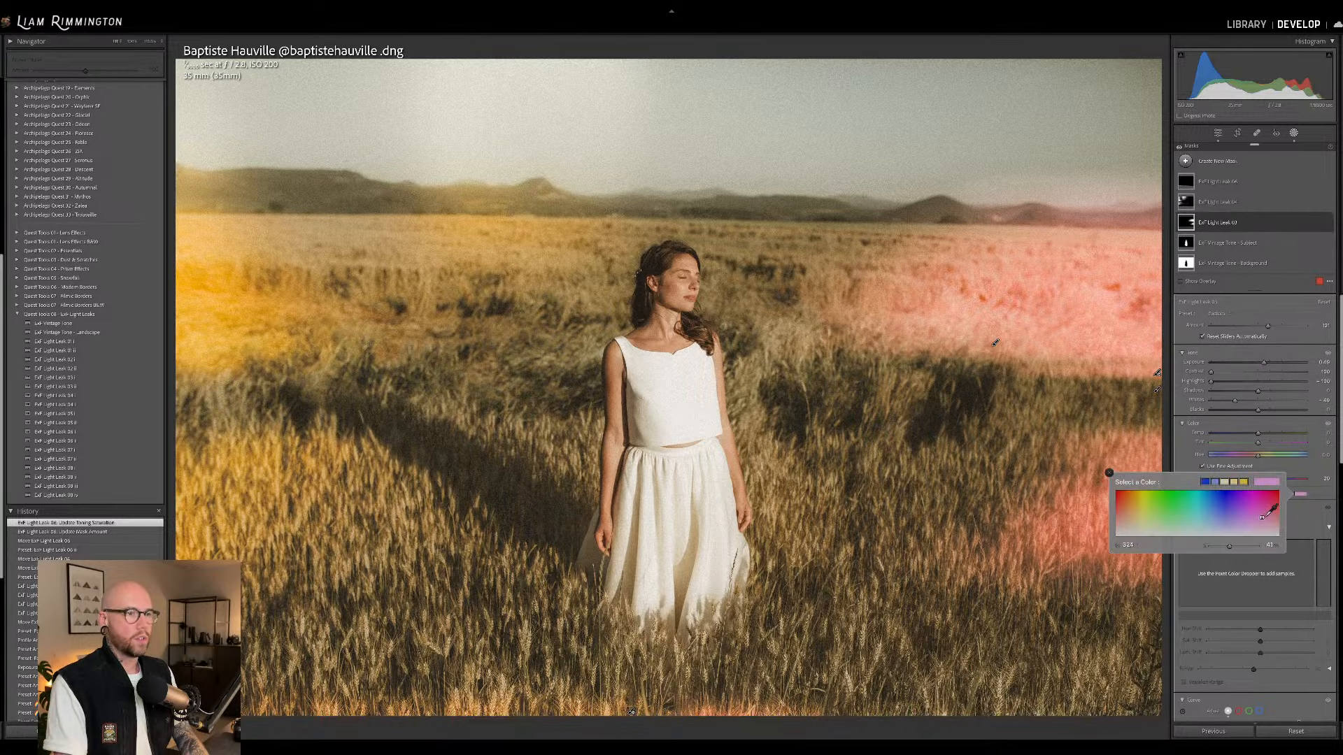
left_click_drag(1263, 517, 1270, 518)
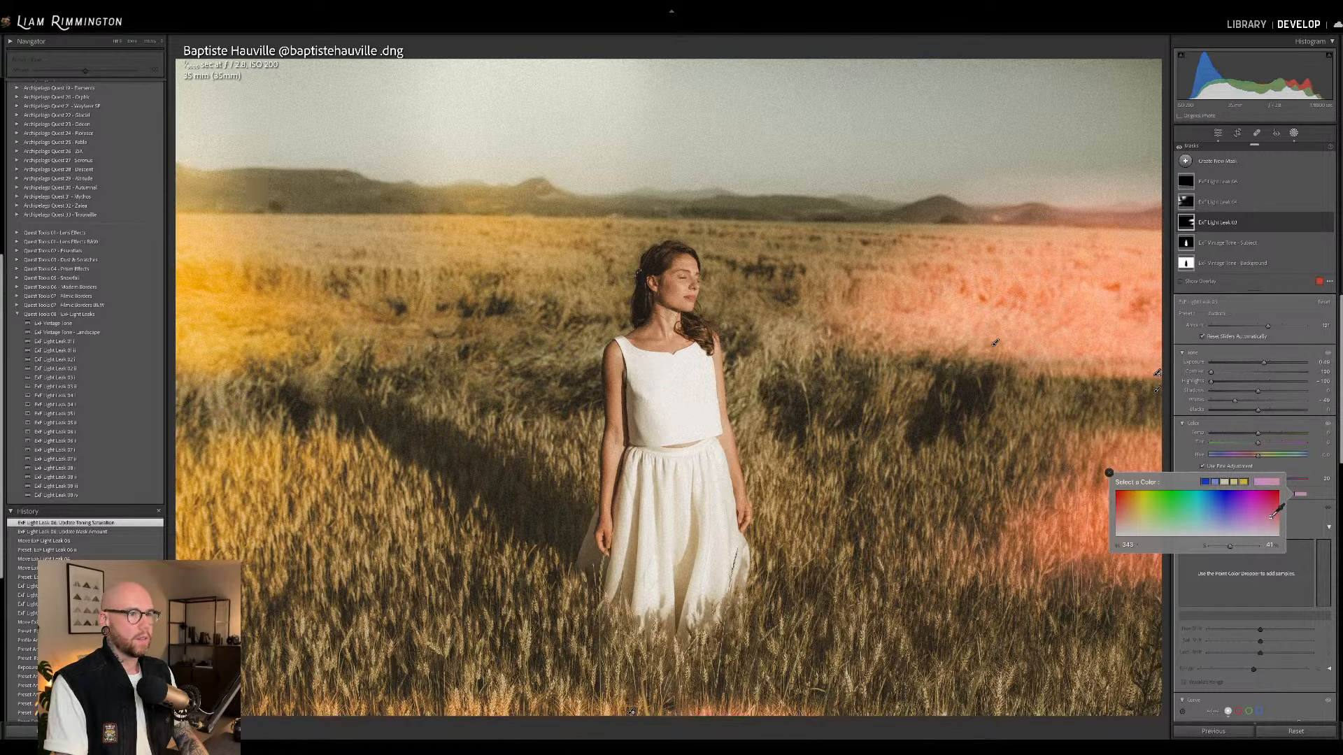
left_click_drag(1271, 517, 1271, 517)
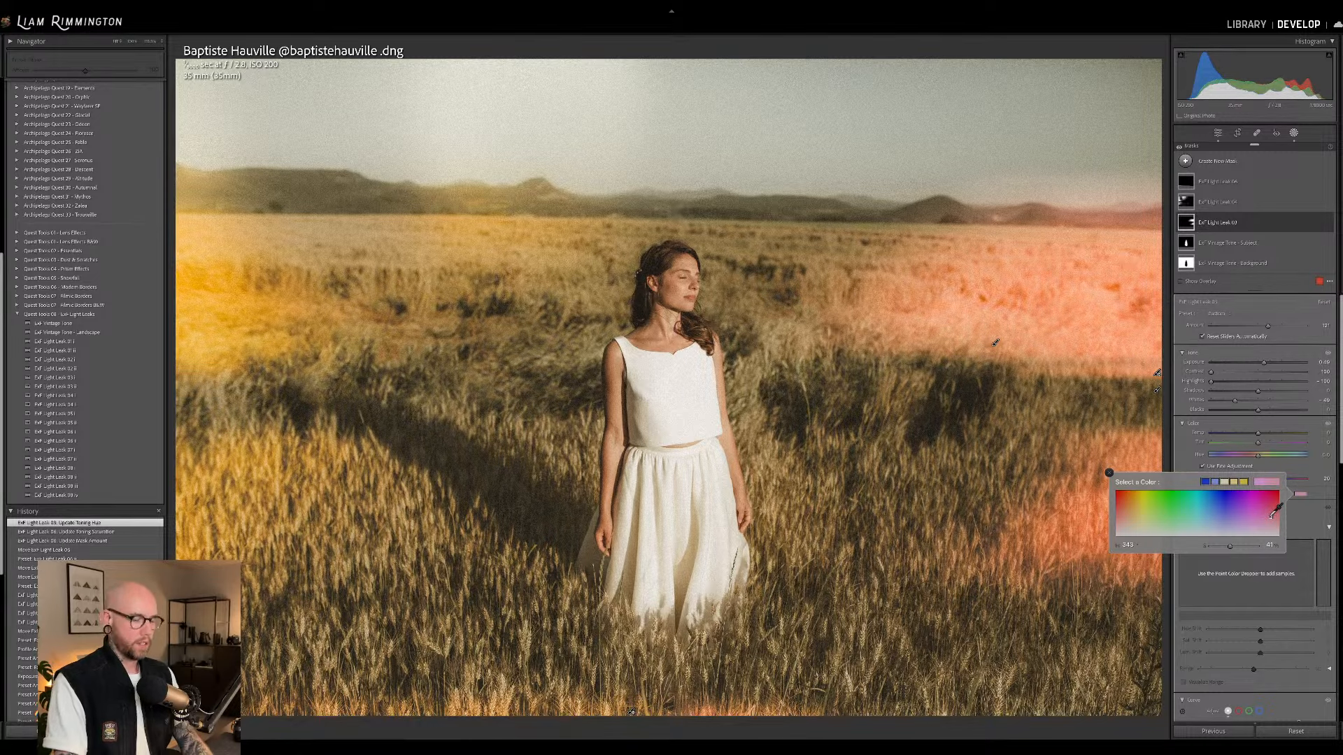
key("Return")
key("Escape")
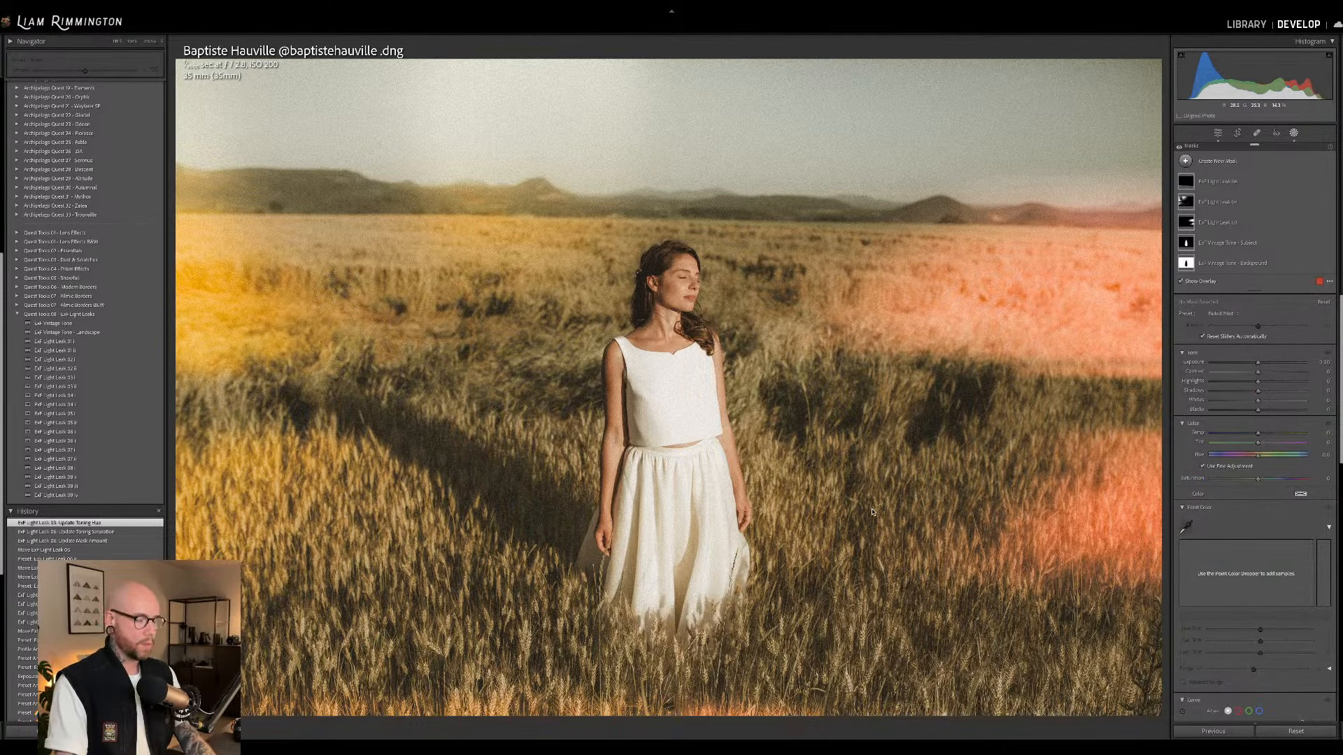
key("shift+w")
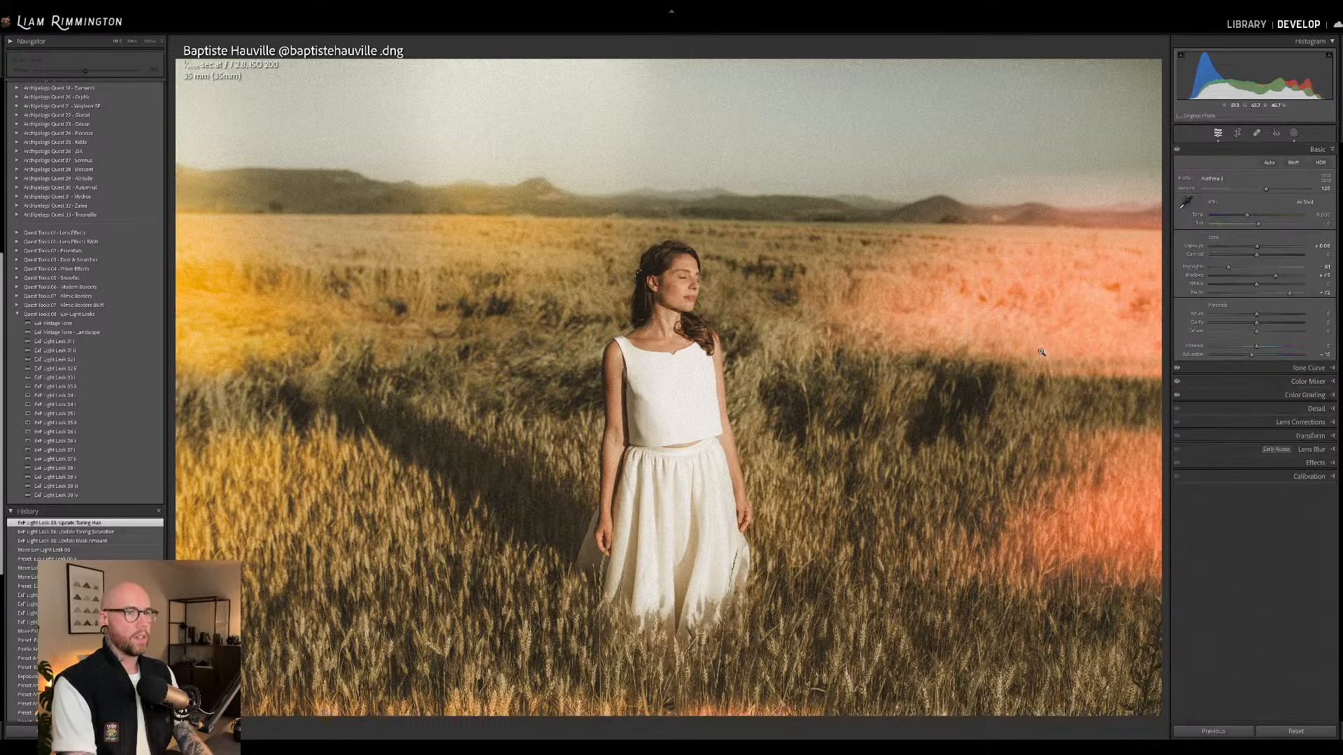
Compare the wheat field portrait's original with the edited version, both full size and side by side.
key("backslash")
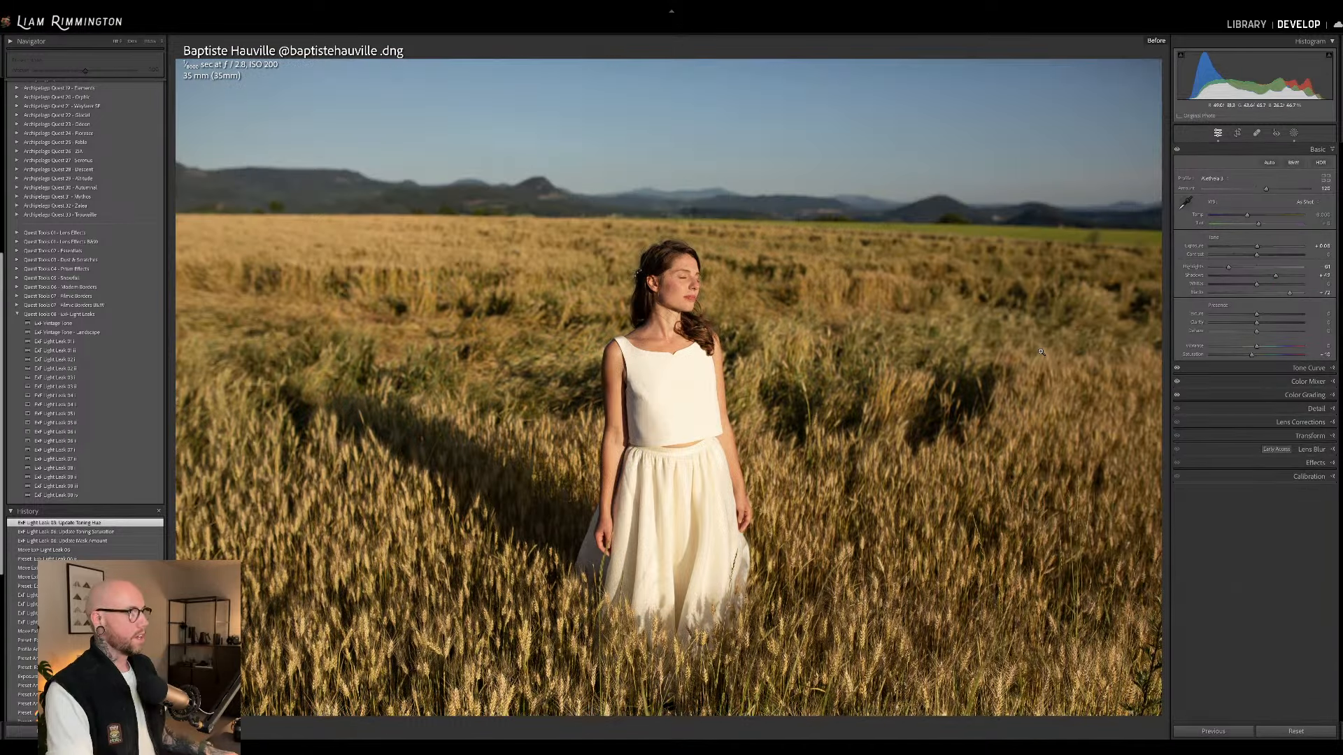
key("backslash")
key("y")
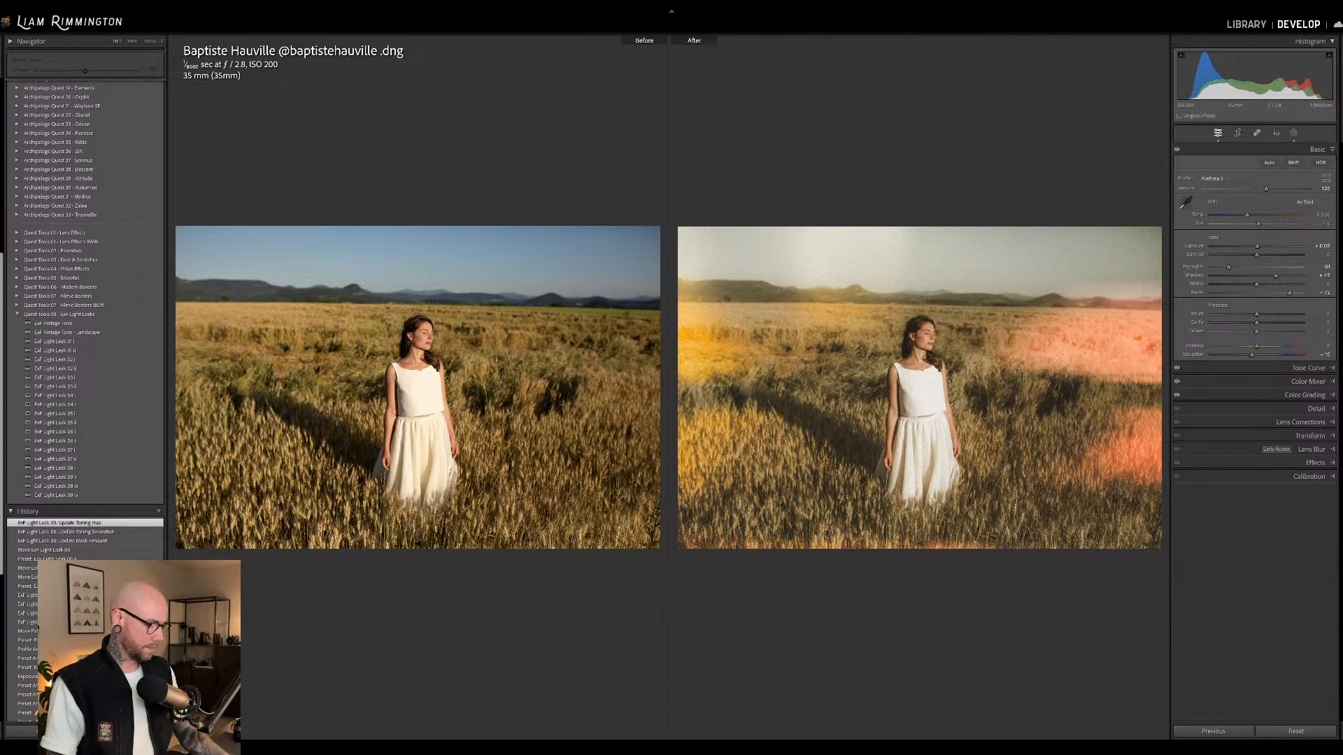
key("y")
key("backslash")
key("backslash")
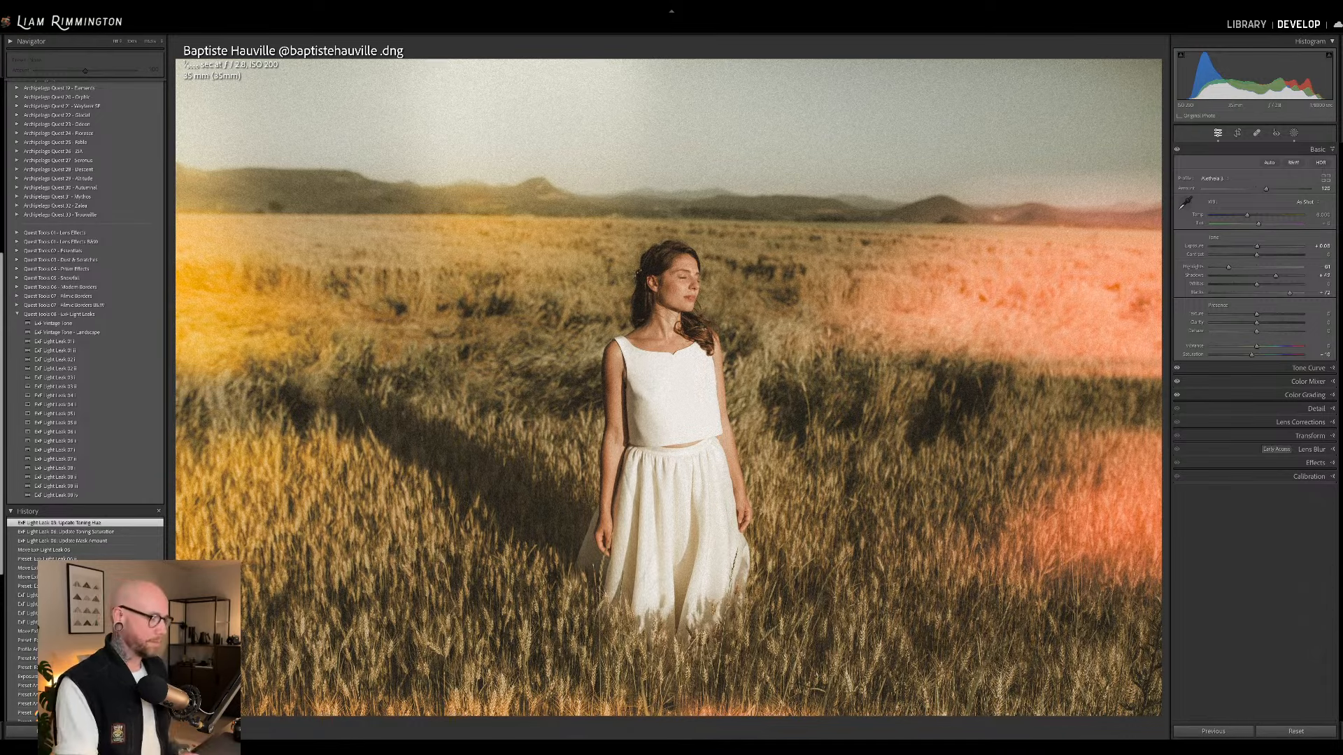
Switch to the photo of the wedding couple in the convertible, raise its exposure slightly and warm the white balance.
key("Right")
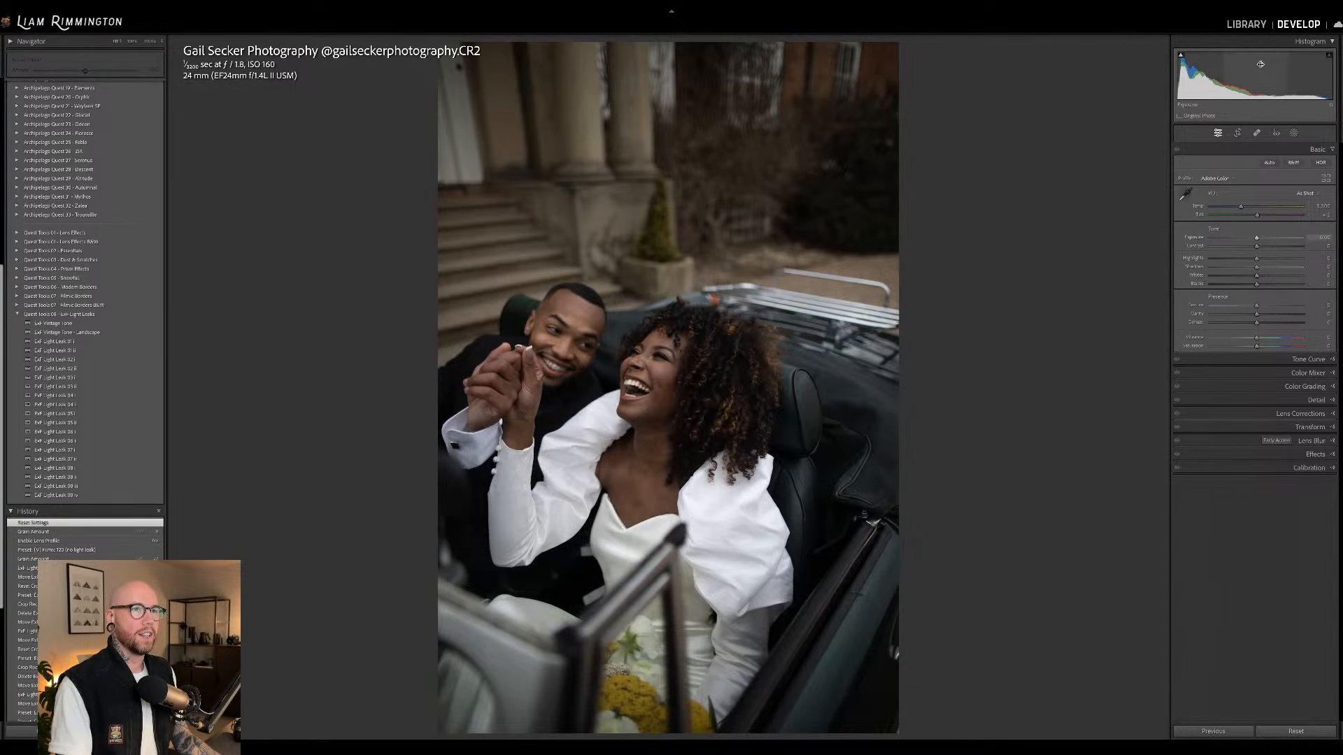
left_click_drag(1258, 69, 1272, 69)
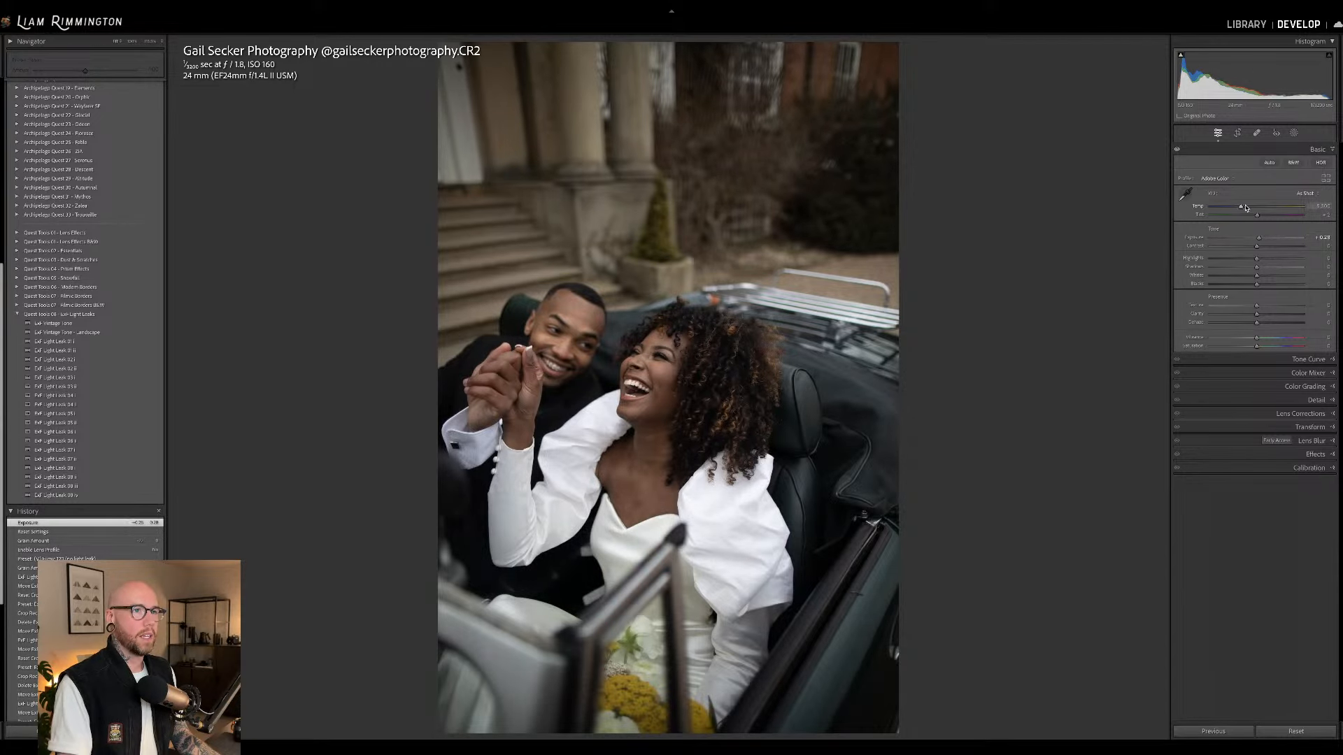
left_click_drag(1241, 207, 1246, 208)
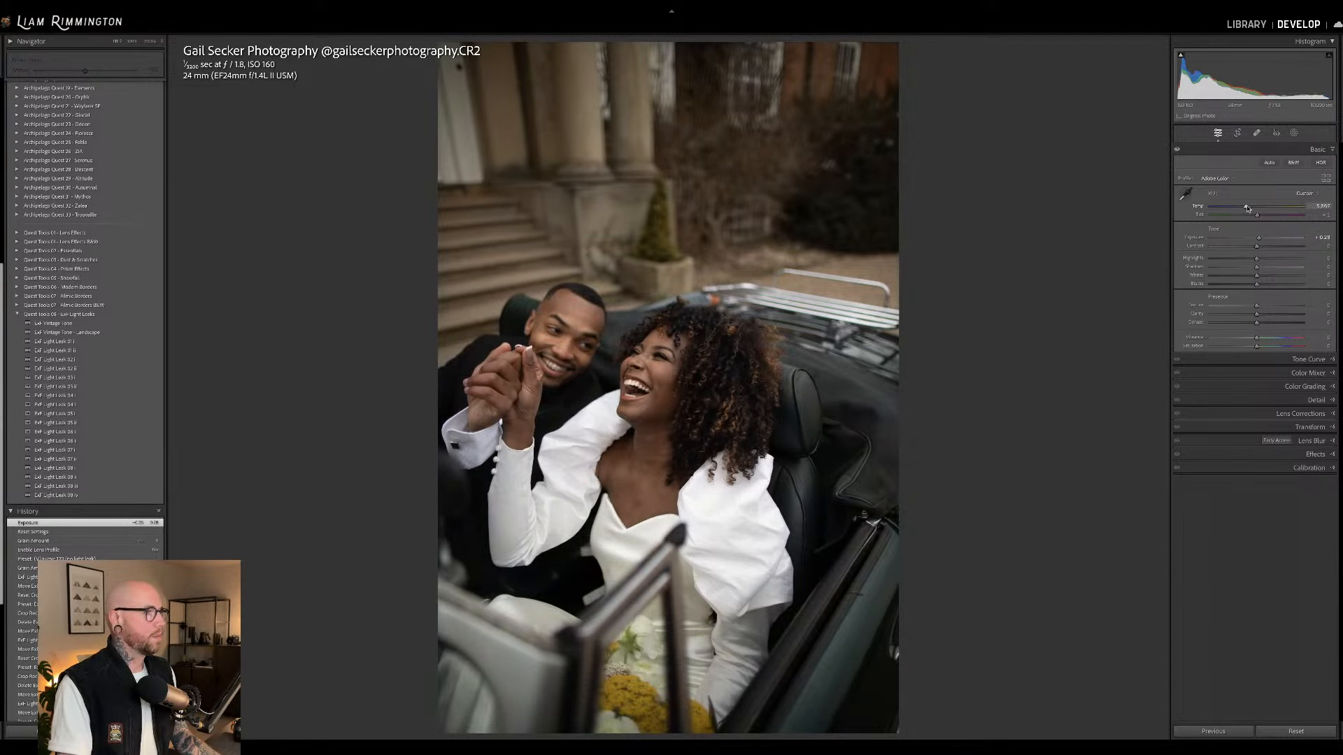
Apply the Halide 01 preset to the convertible wedding photo and raise the exposure to about +0.40.
scroll(104, 237, "up", 5)
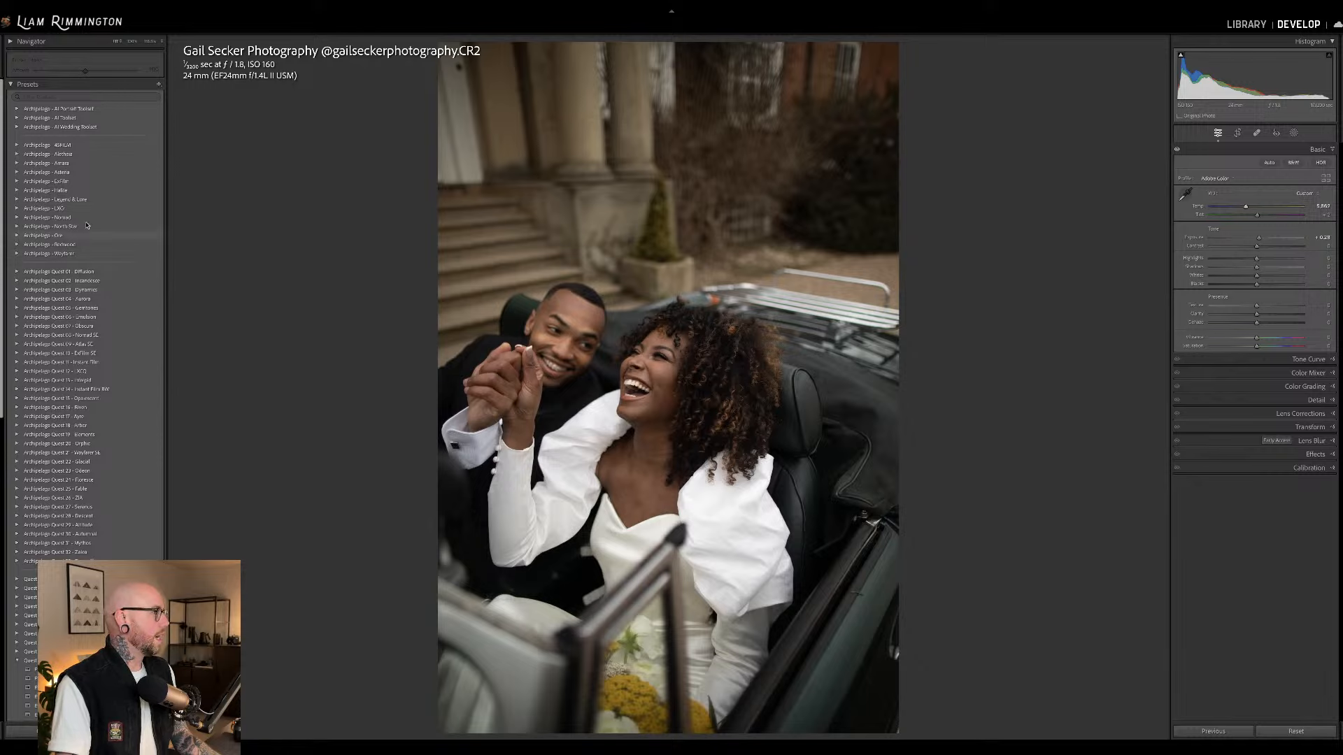
left_click(18, 191)
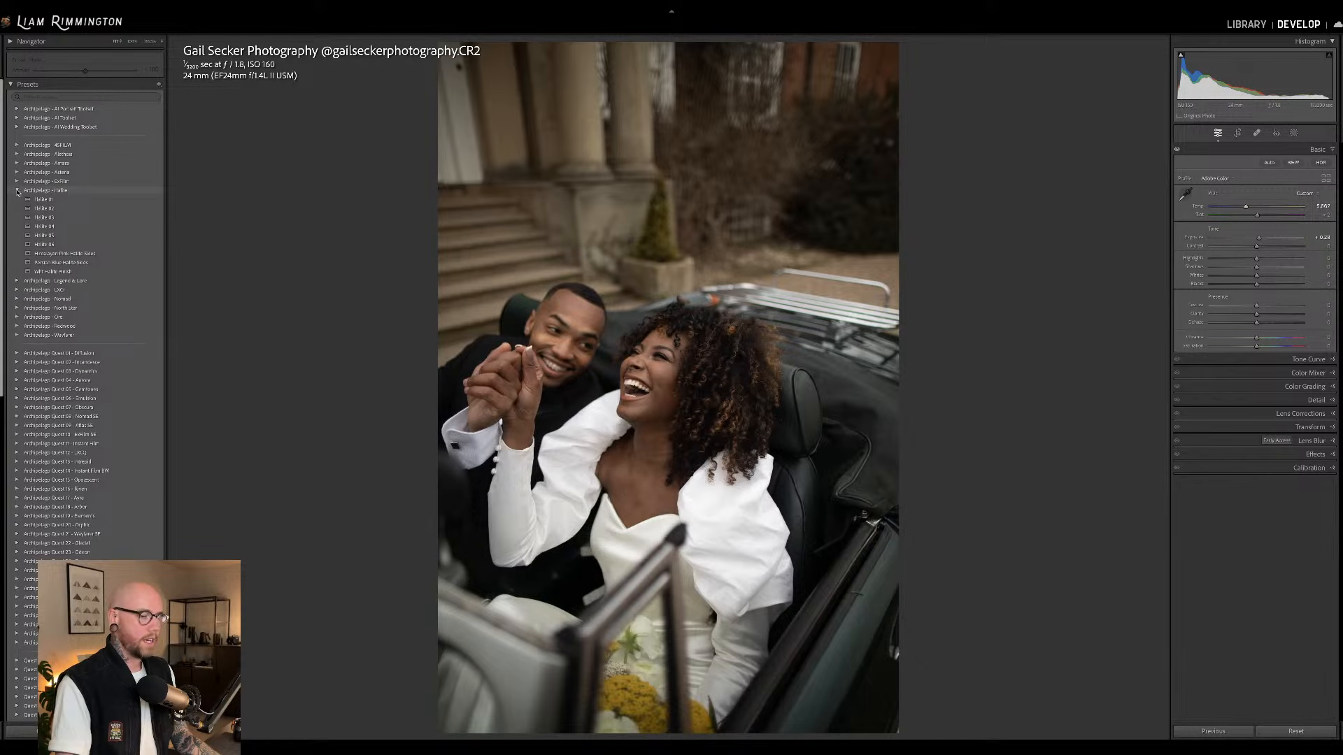
left_click(41, 199)
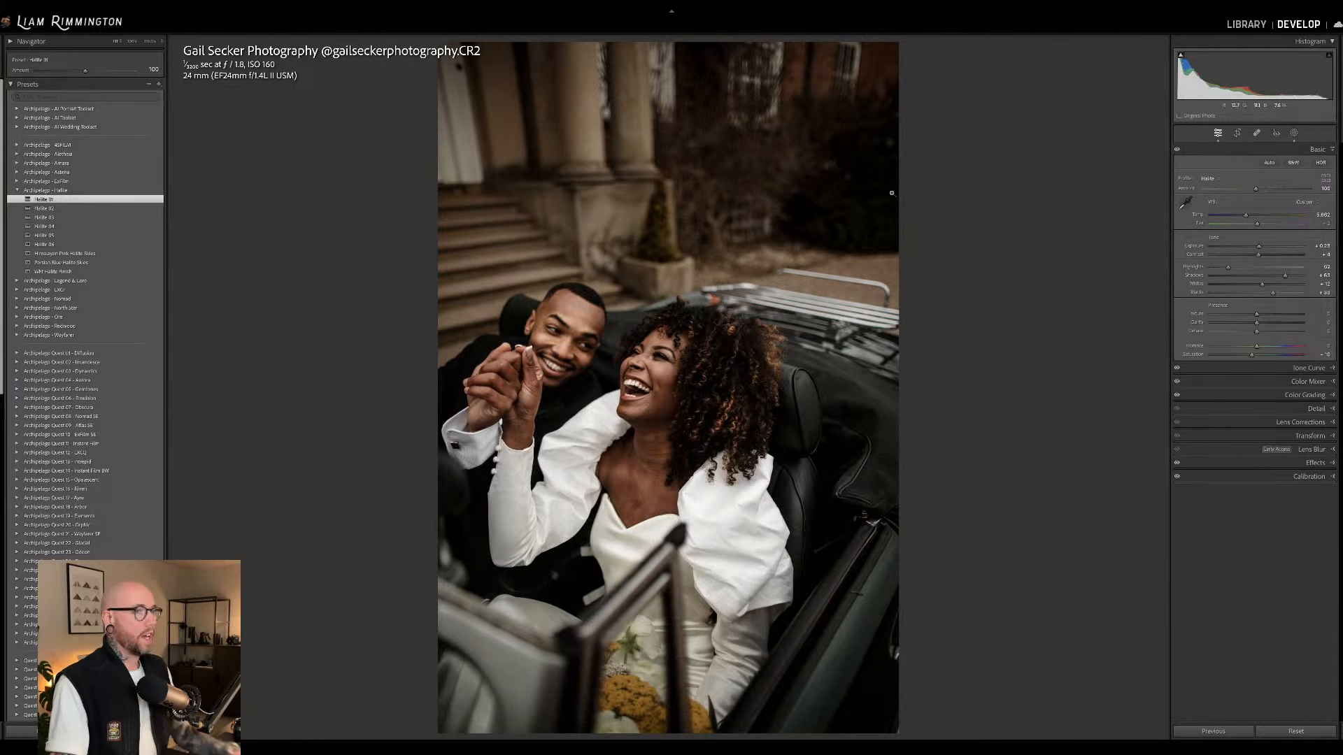
left_click_drag(1255, 76, 1265, 77)
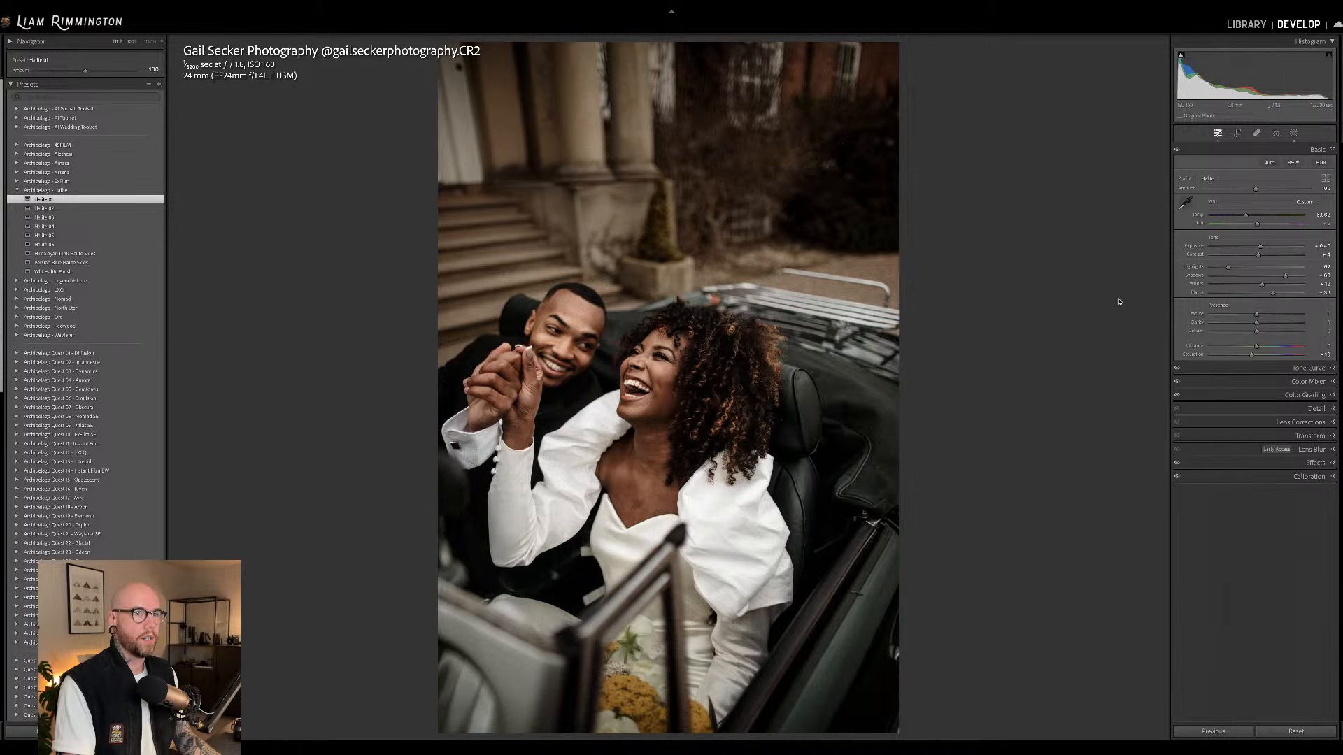
Remove the grain from the convertible wedding photo and raise the colour profile's amount to about 160.
left_click(1238, 462)
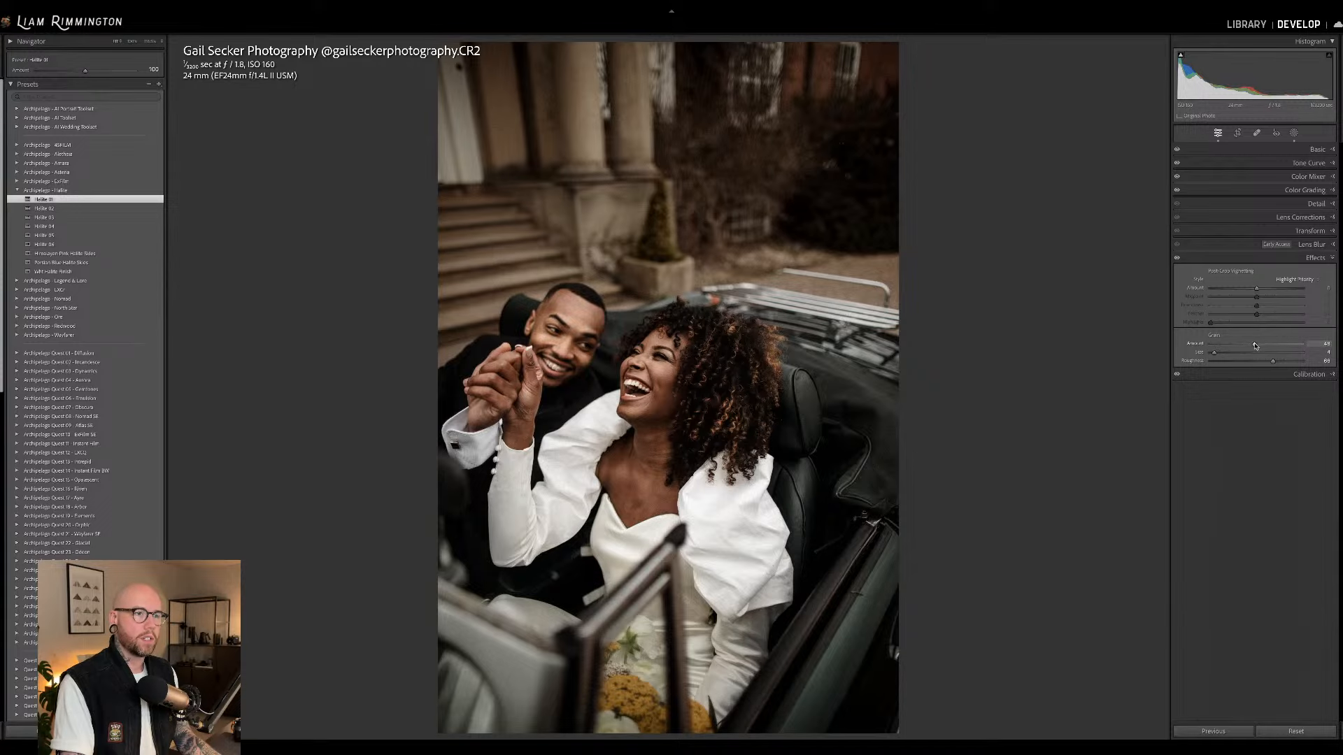
double_click(1197, 344)
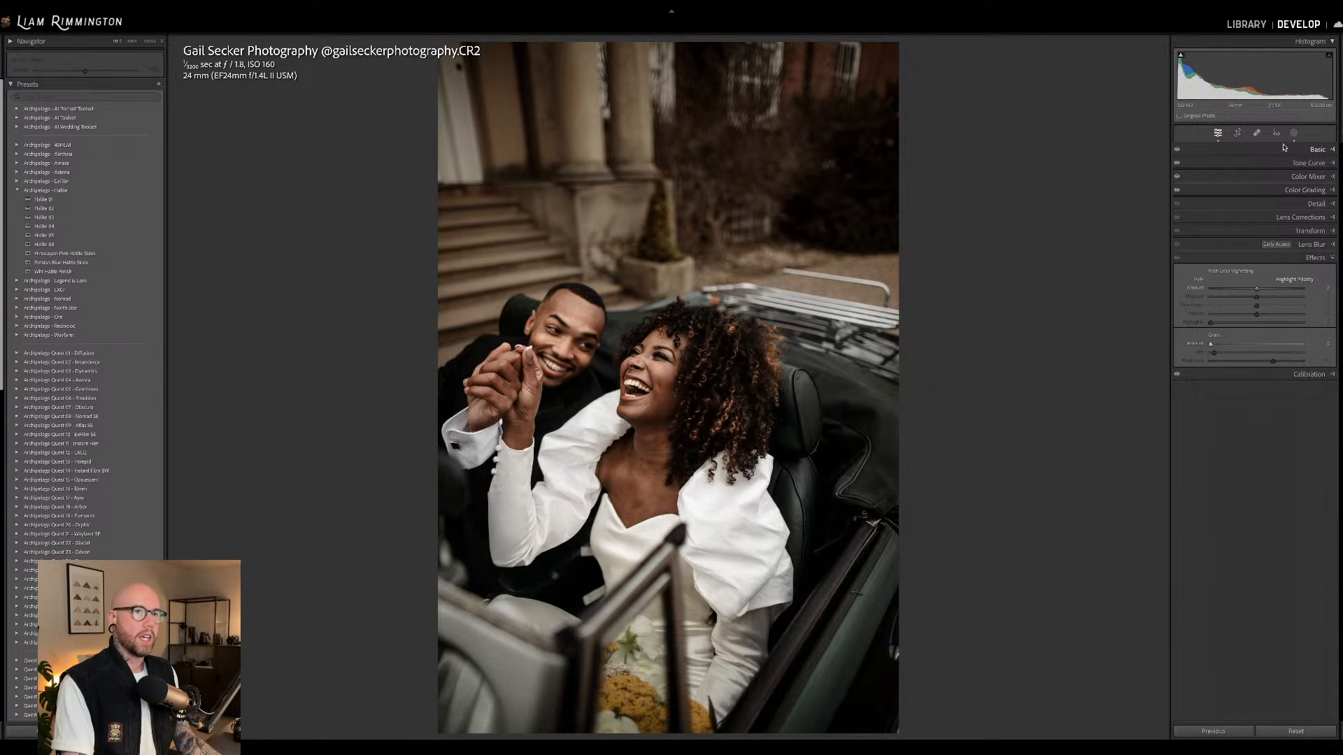
left_click(1318, 149)
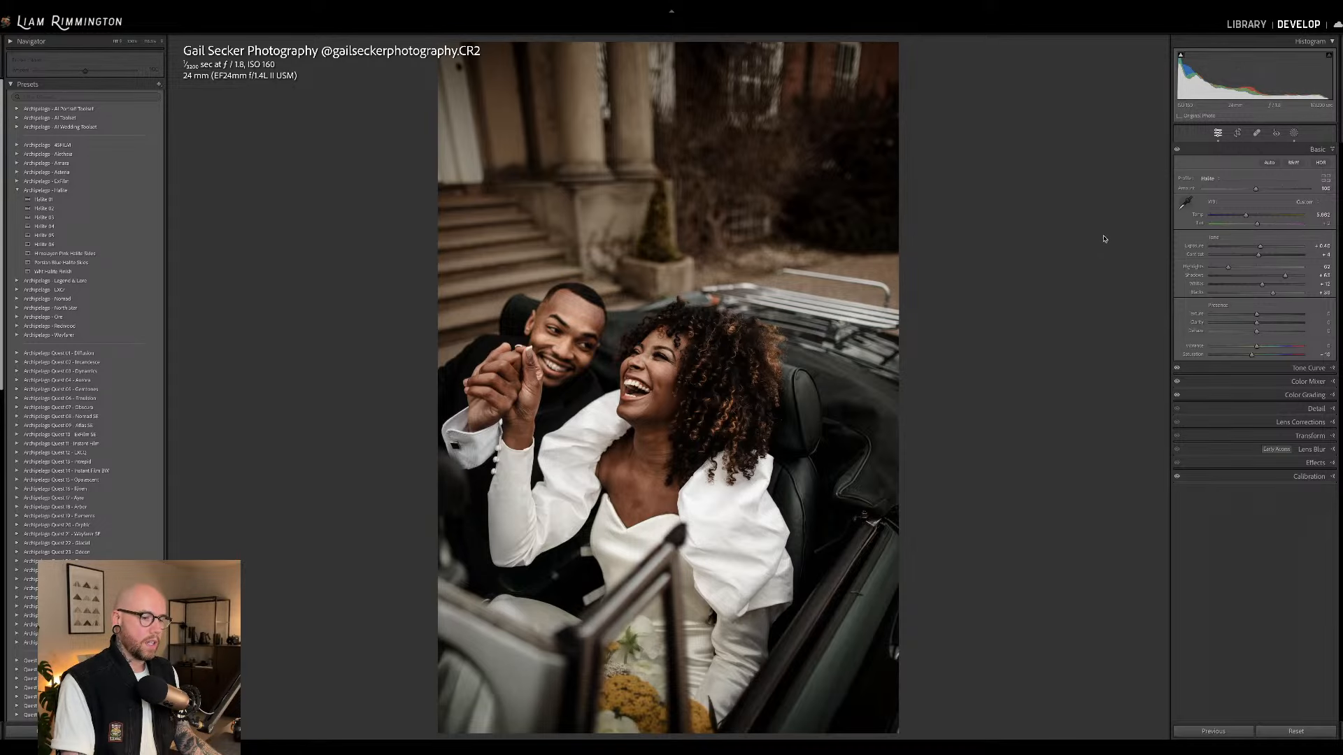
left_click_drag(1260, 190, 1294, 198)
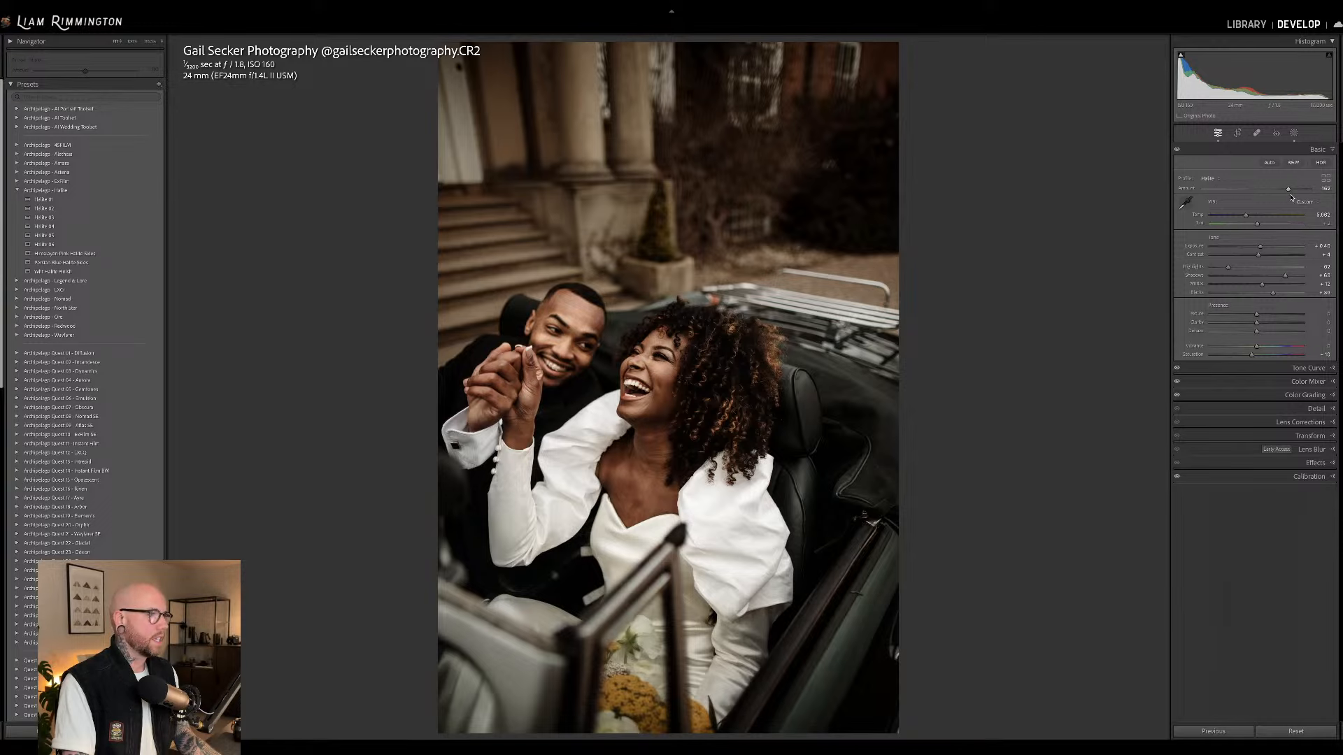
Apply the ExF Vintage Tone preset to the convertible wedding photo and compare the photo with and without it.
scroll(82, 451, "down", 3)
scroll(82, 451, "down", 10)
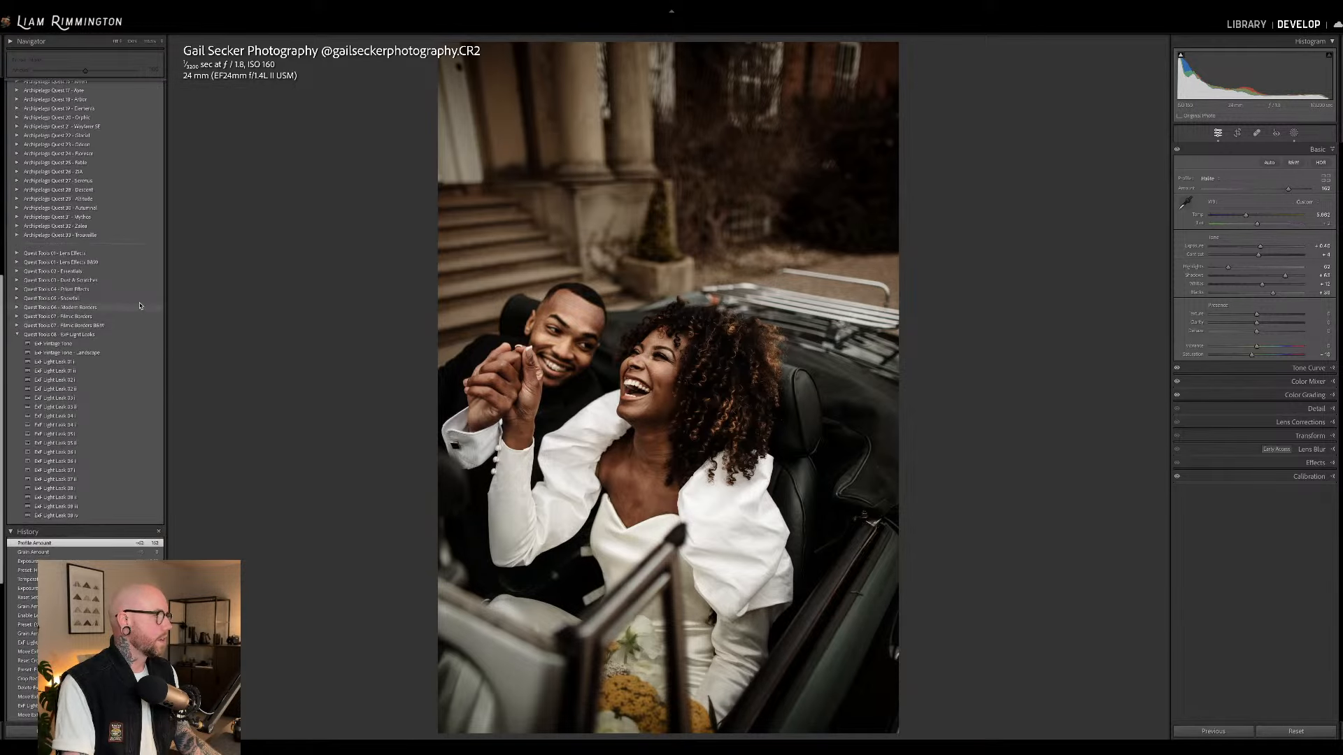
left_click(131, 344)
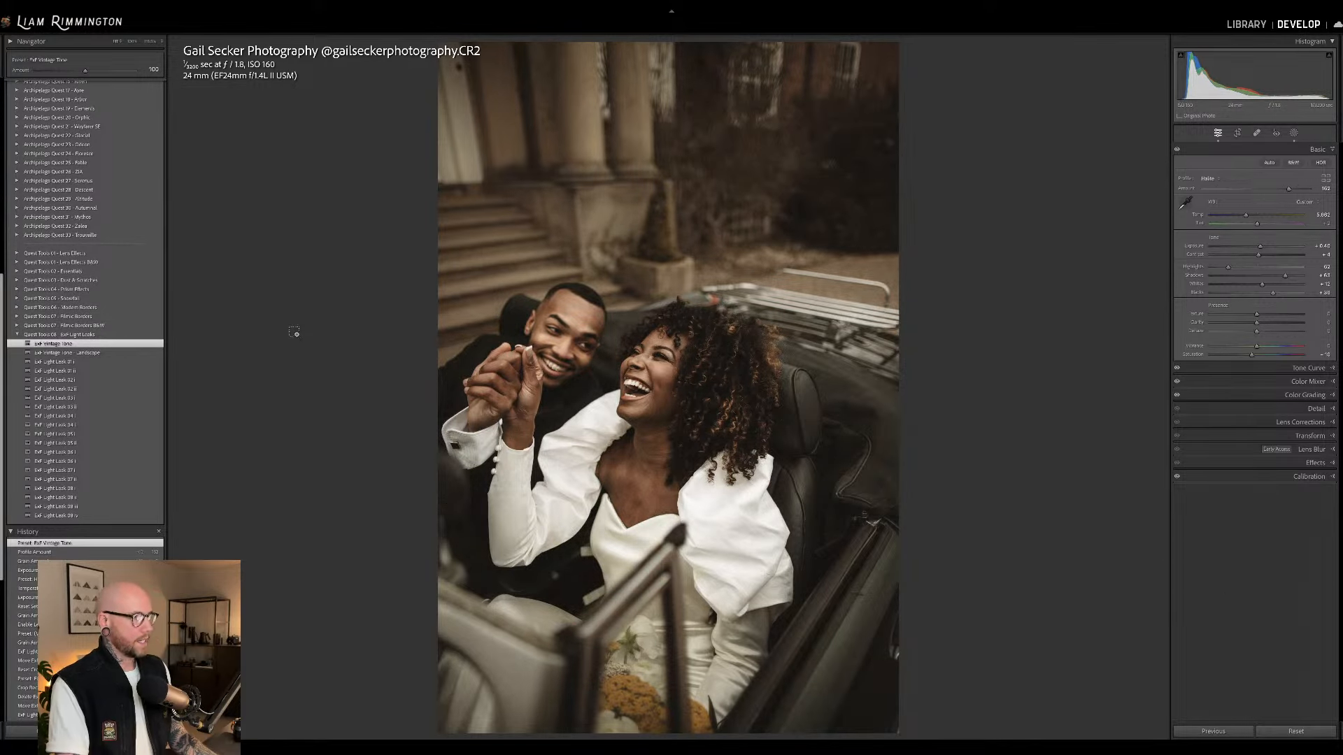
key("ctrl+z")
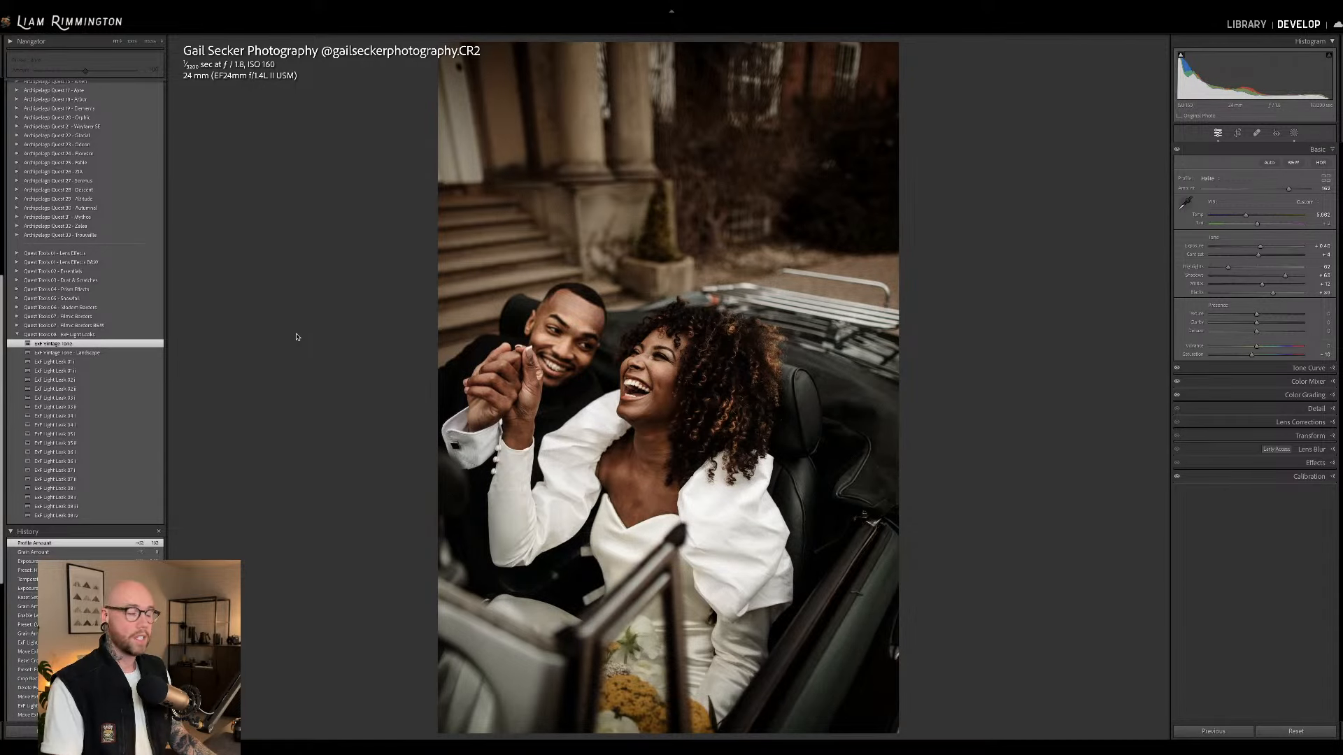
key("ctrl+shift+z")
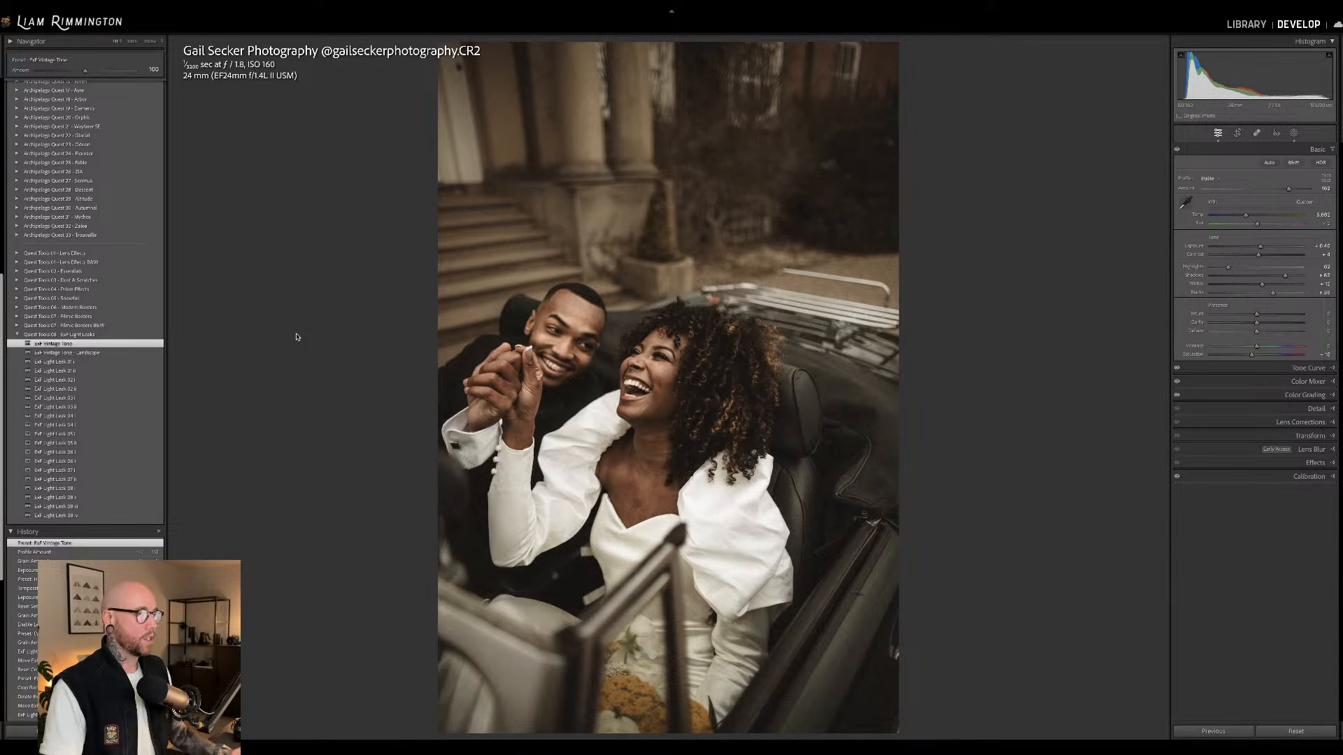
key("ctrl+z")
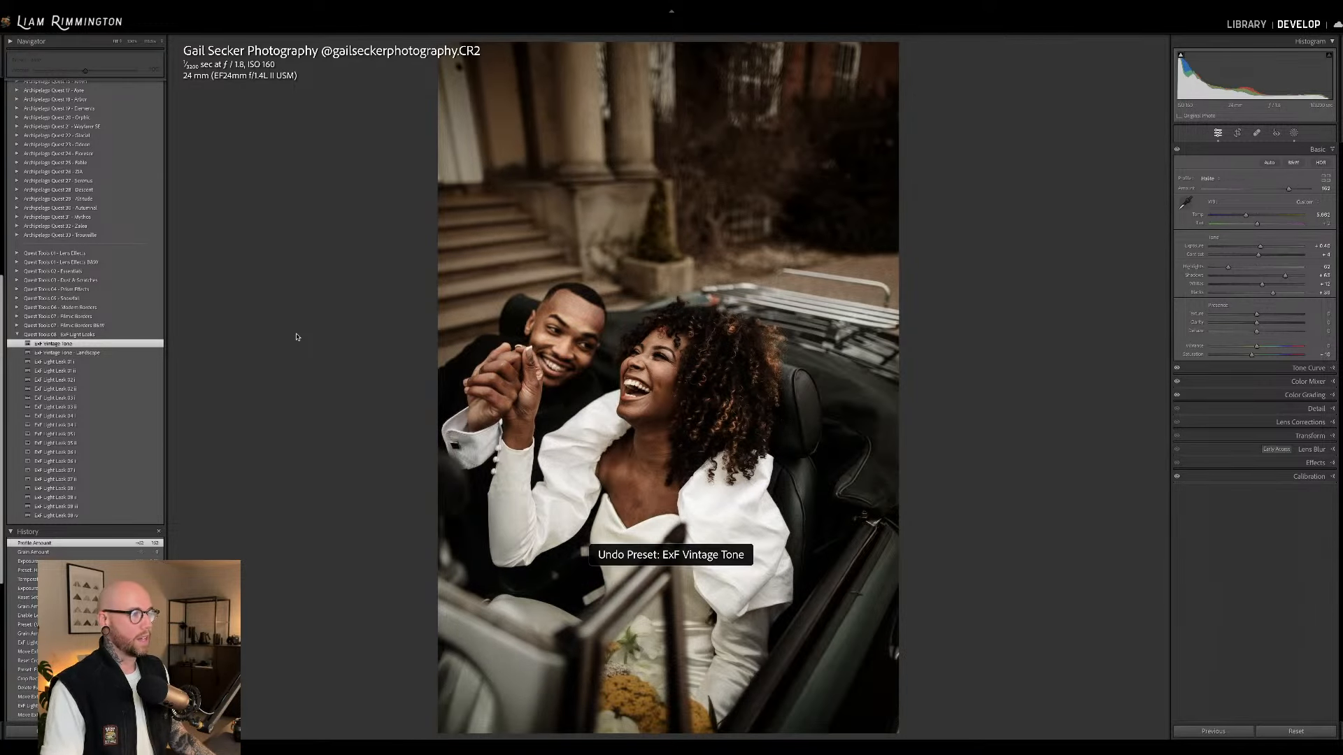
key("ctrl+shift+z")
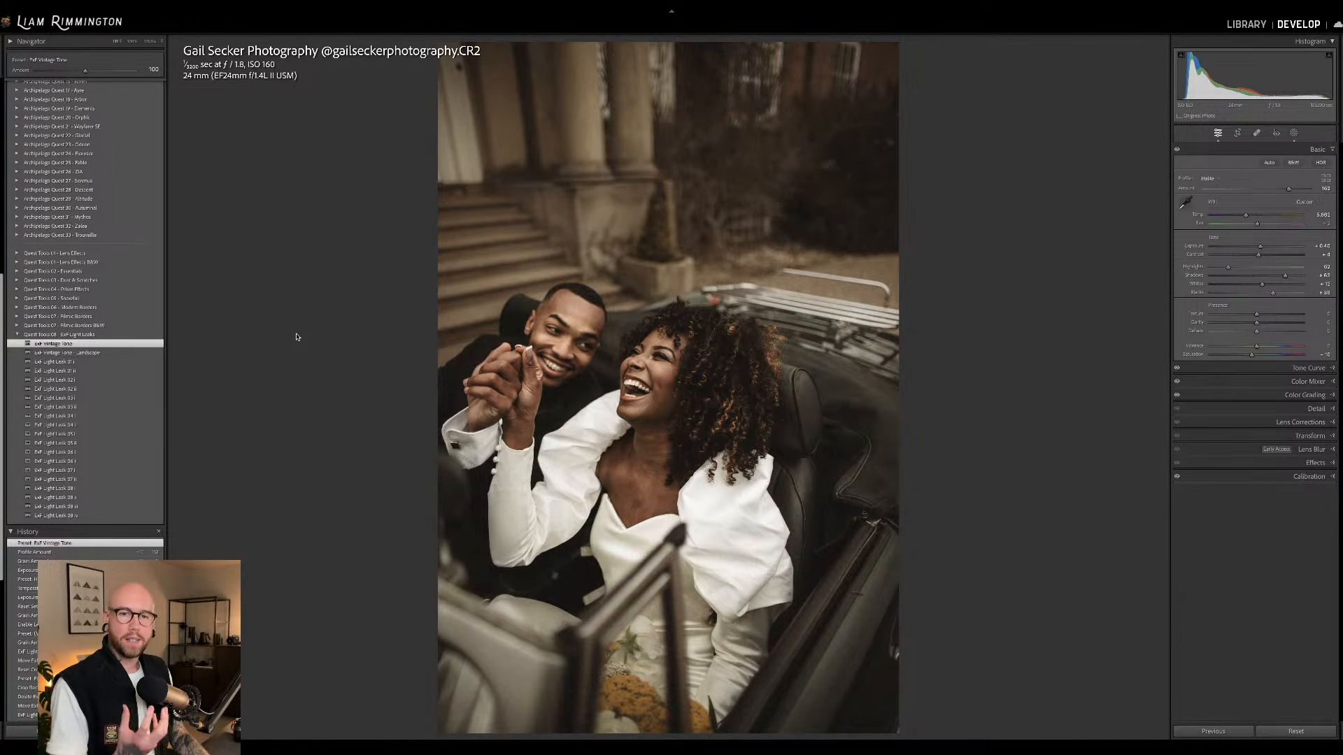
Inspect the couple up close, set the ExF Vintage Tone preset's amount to 120 and compare the photo with its original.
left_click(643, 341)
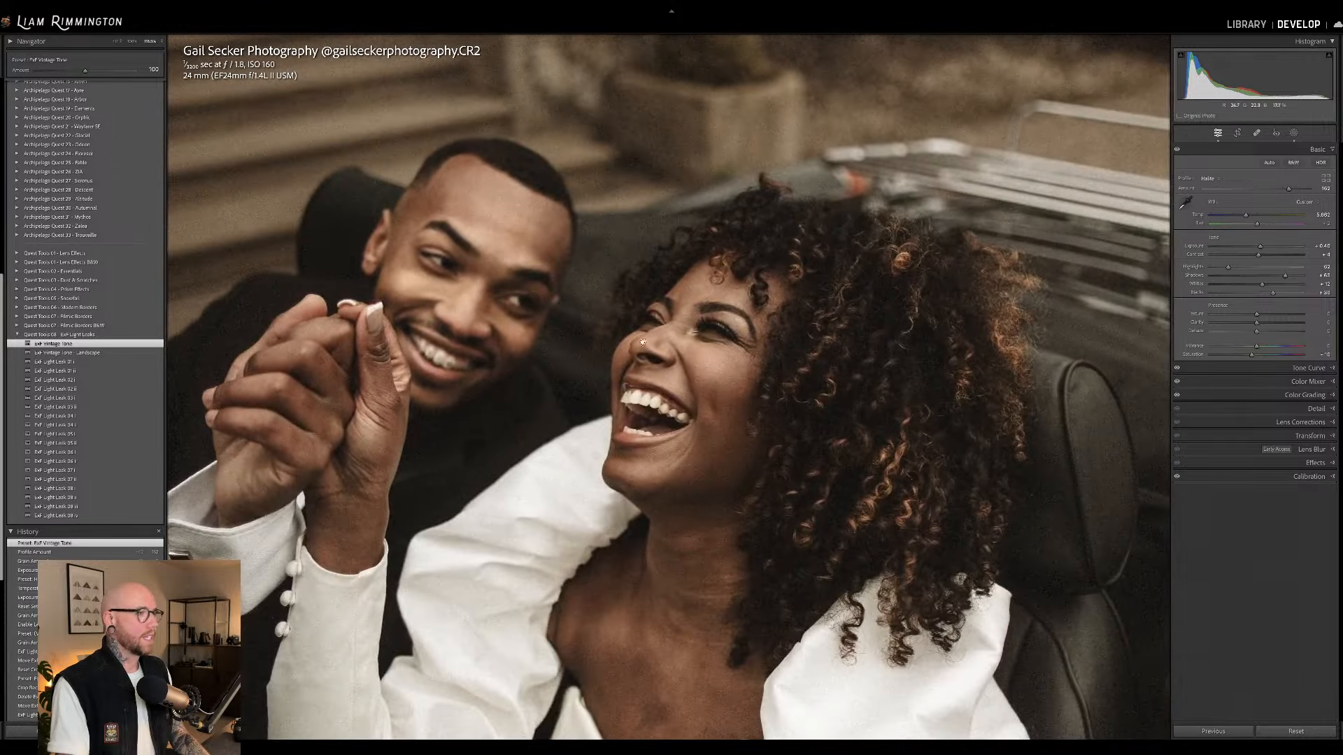
left_click(735, 485)
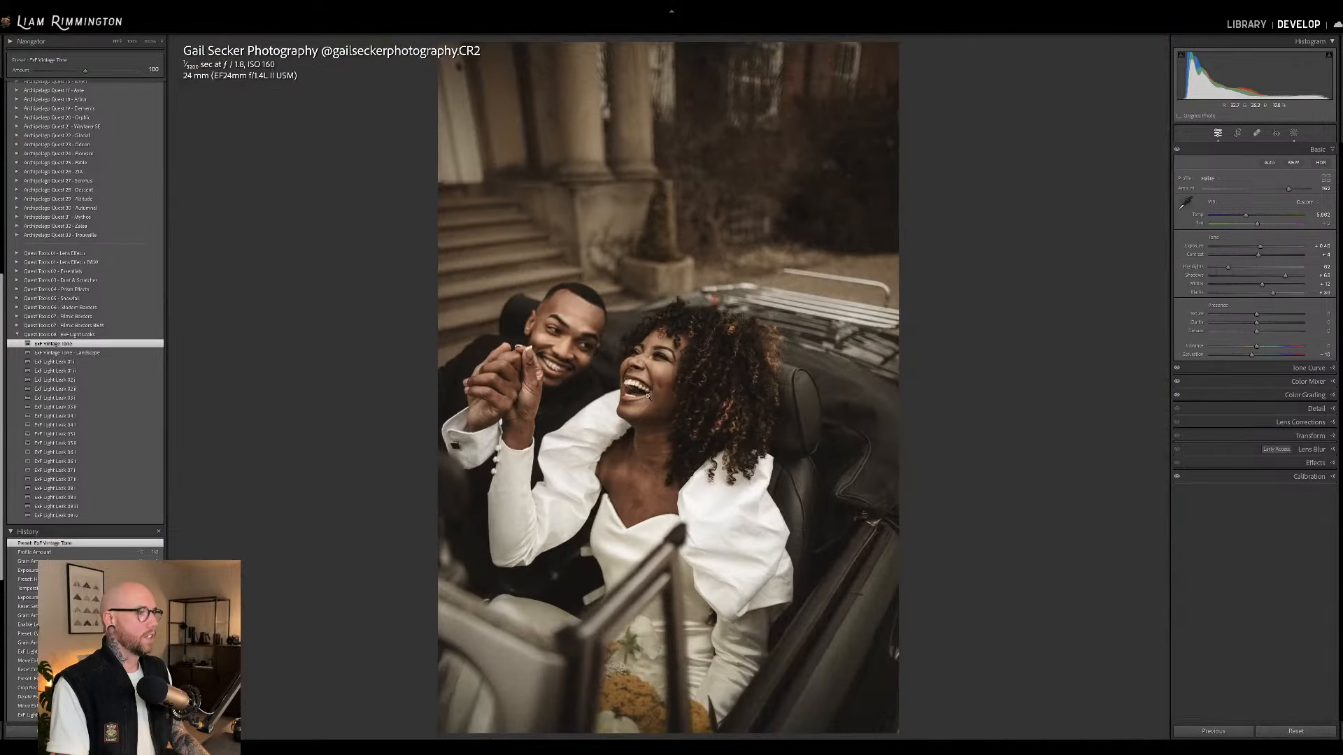
left_click_drag(84, 70, 95, 73)
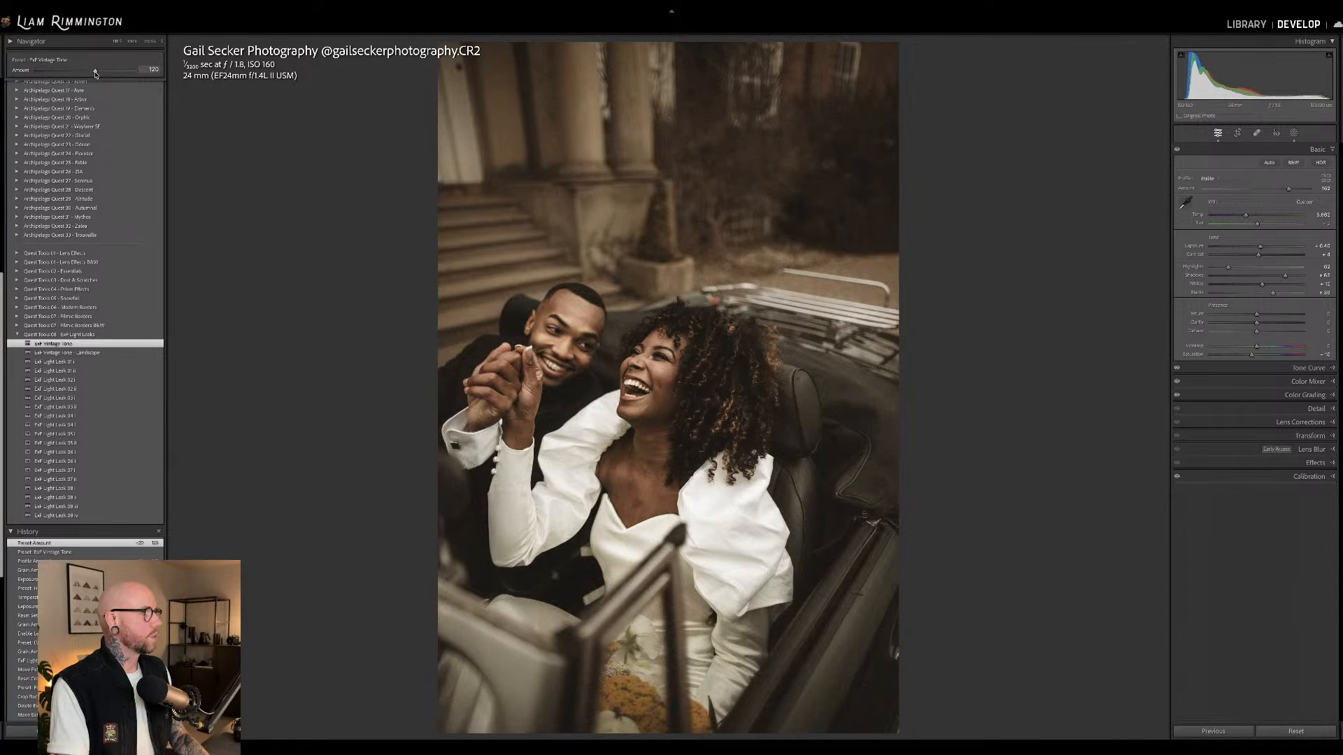
key("backslash")
key("backslash")
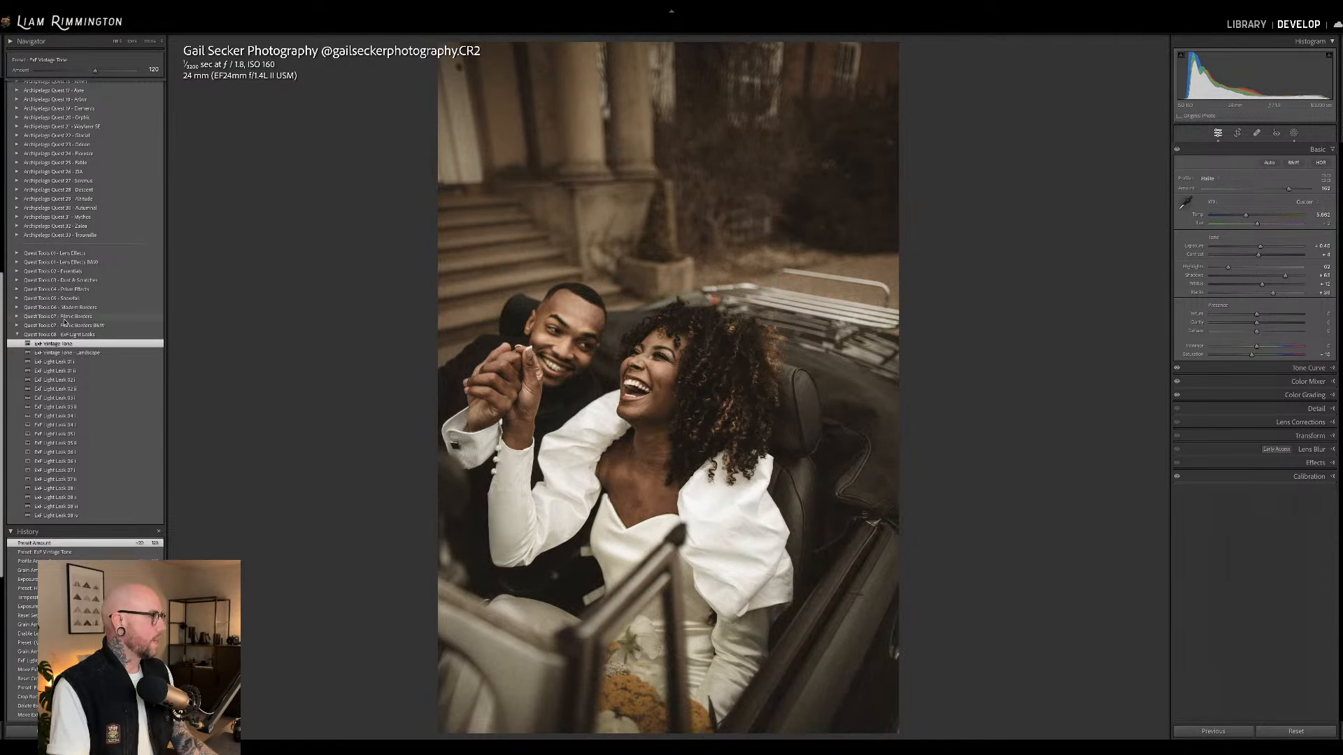
Apply an ExF Light Leak 03 preset and move its mask up over the hedge behind the car.
scroll(138, 279, "down", 1)
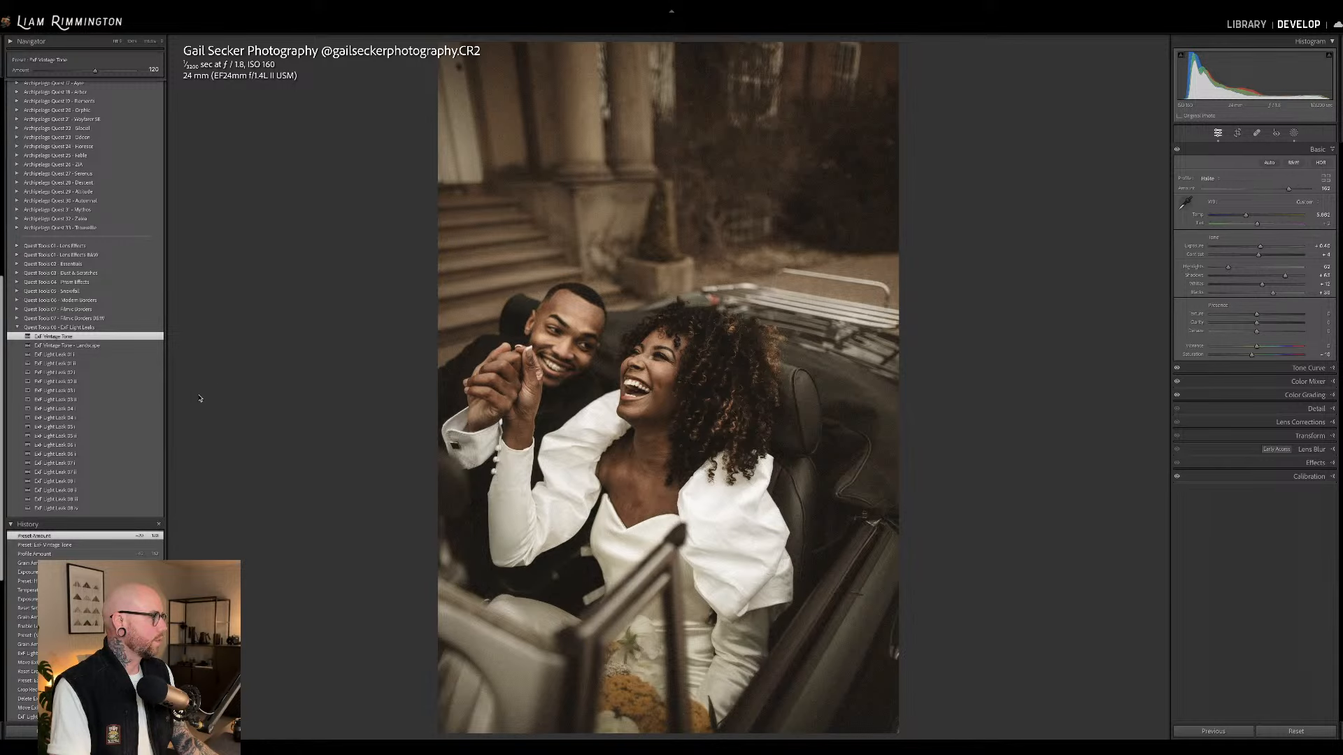
left_click(161, 400)
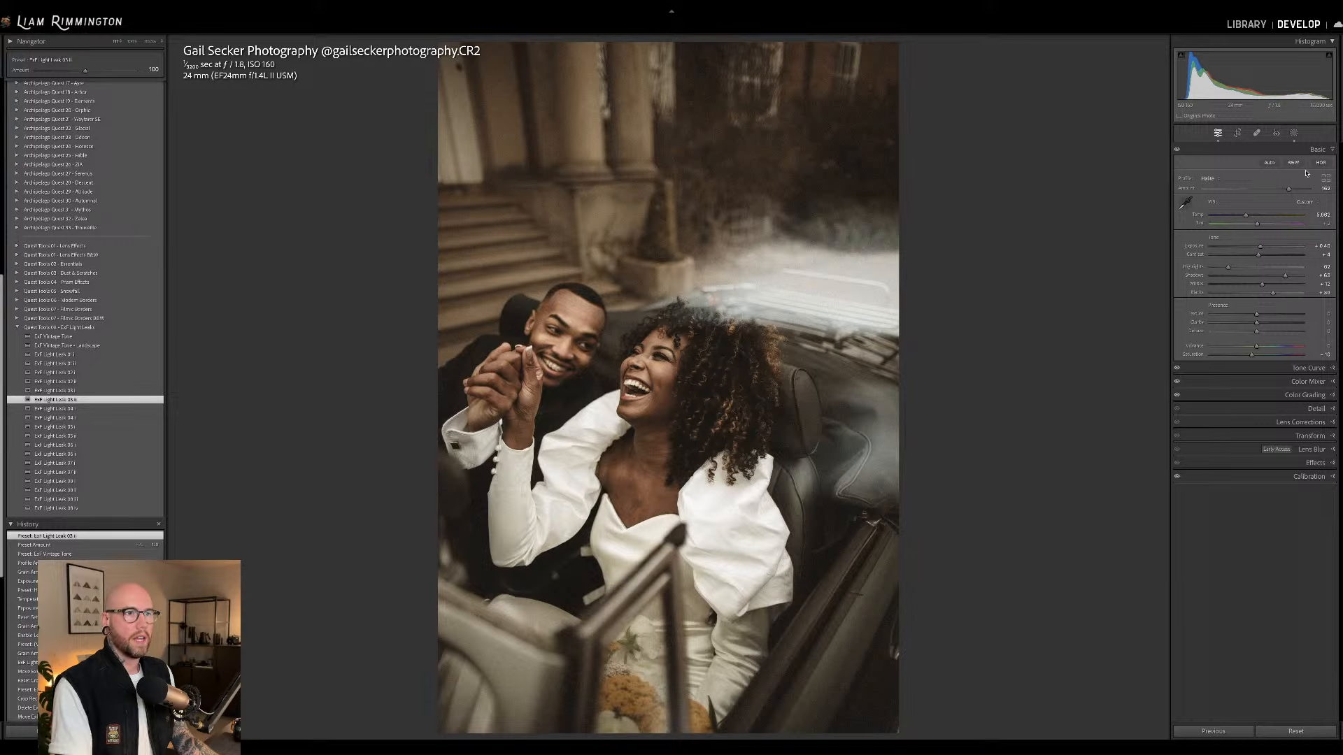
left_click(1294, 133)
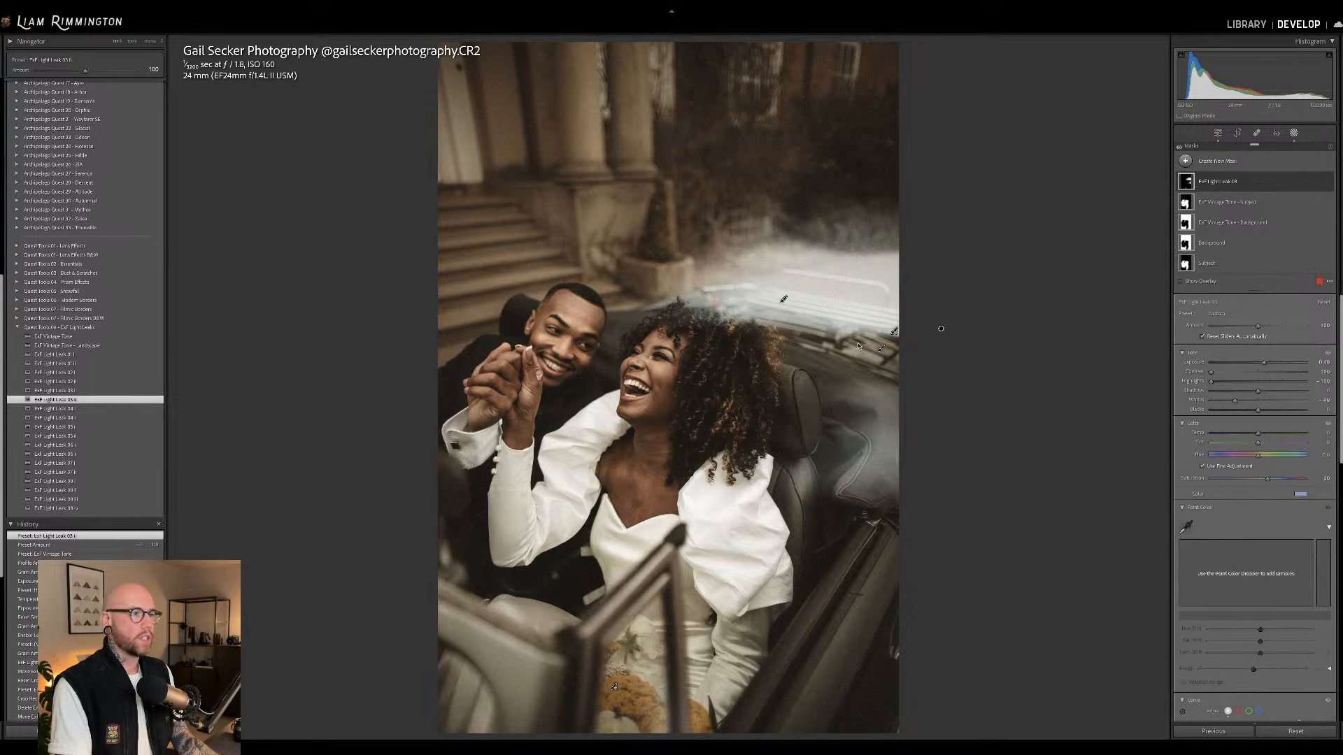
left_click_drag(941, 328, 867, 268)
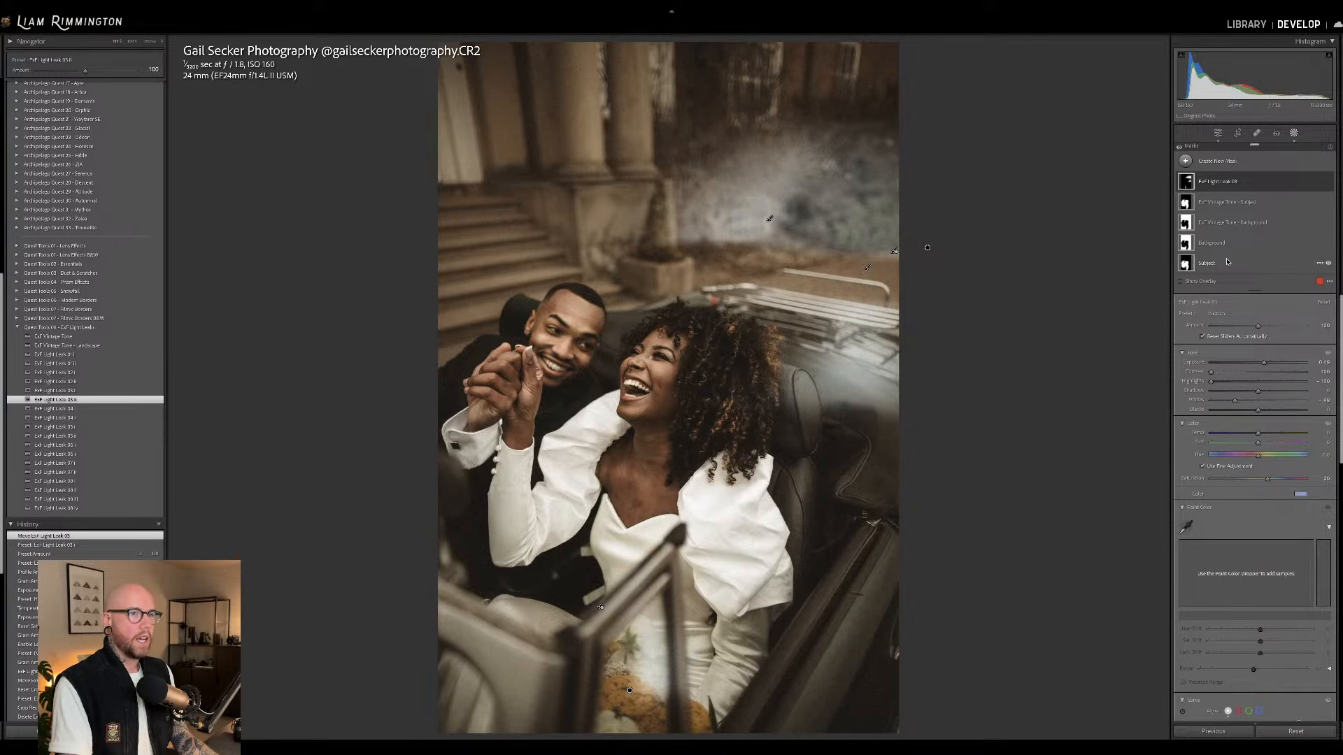
Move the light leak's radial gradient from the flowers to the photo's edge beside the steps, then shift the whole mask slightly.
left_click(1219, 183)
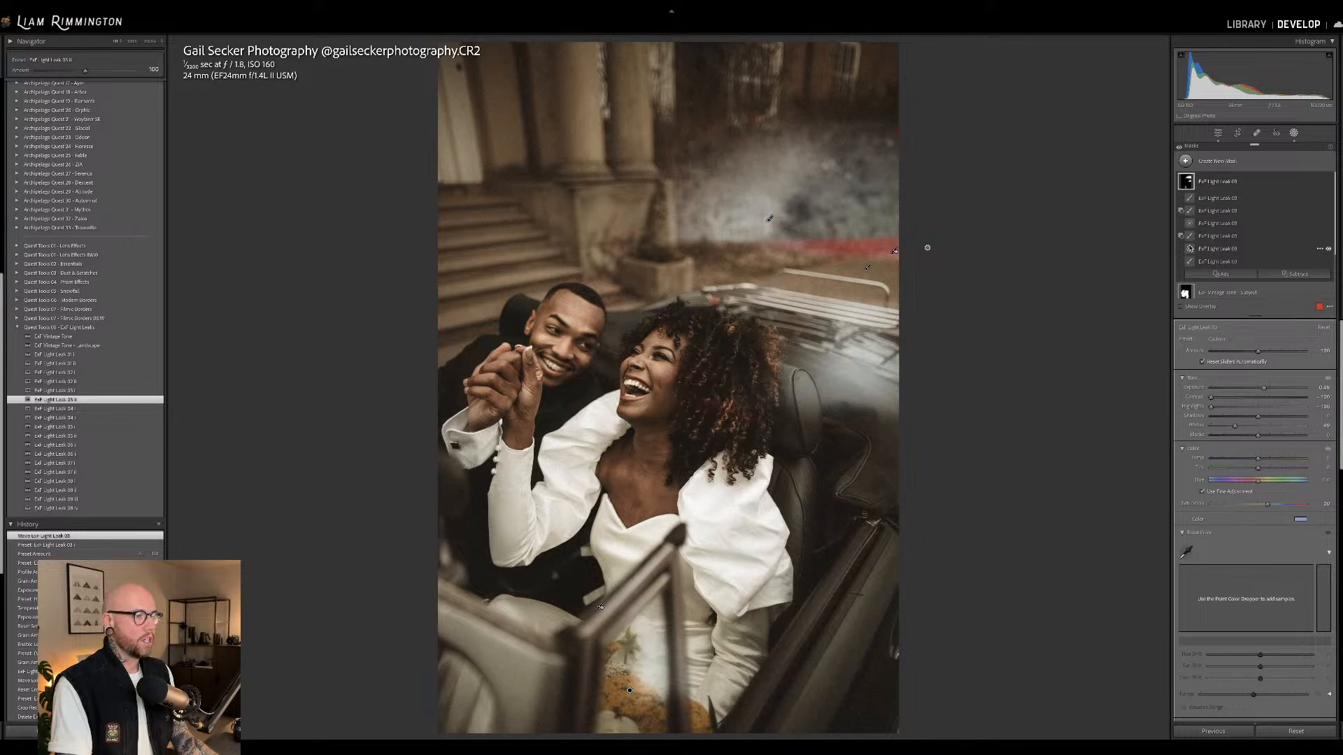
left_click(630, 692)
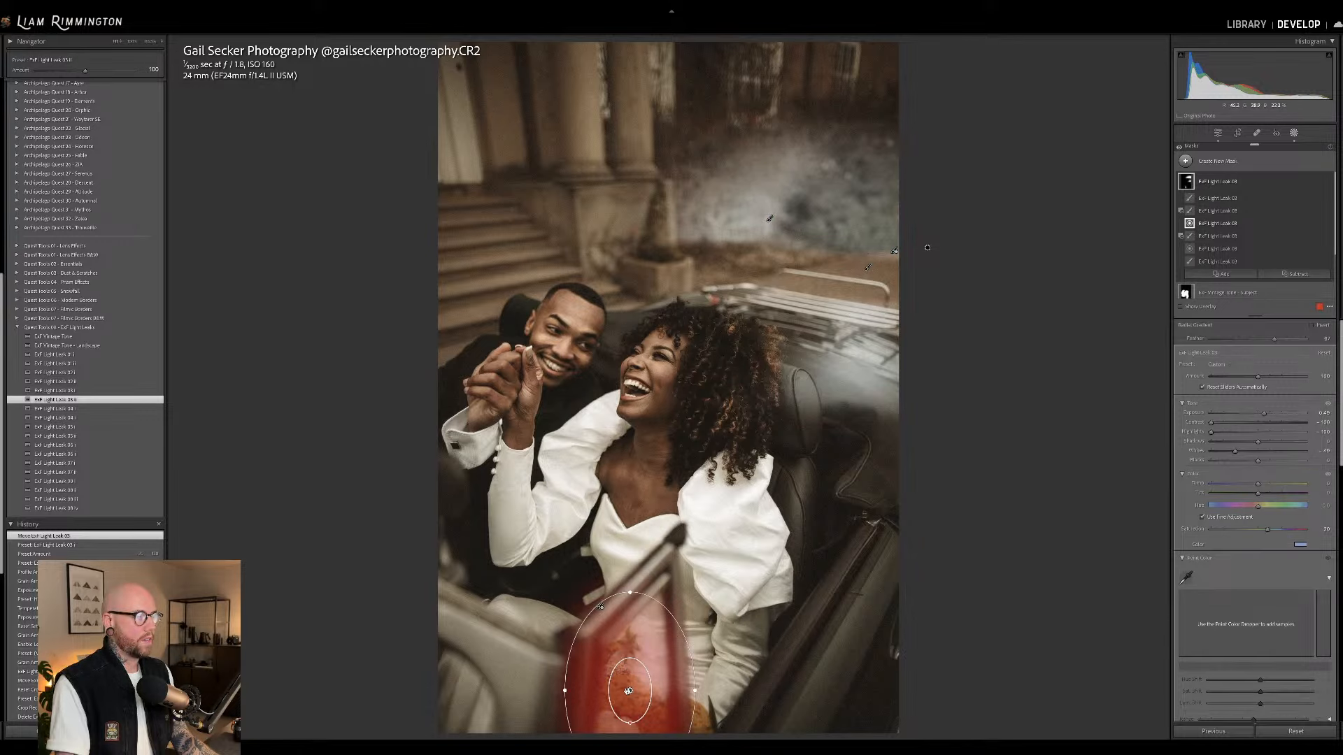
left_click_drag(630, 691, 585, 285)
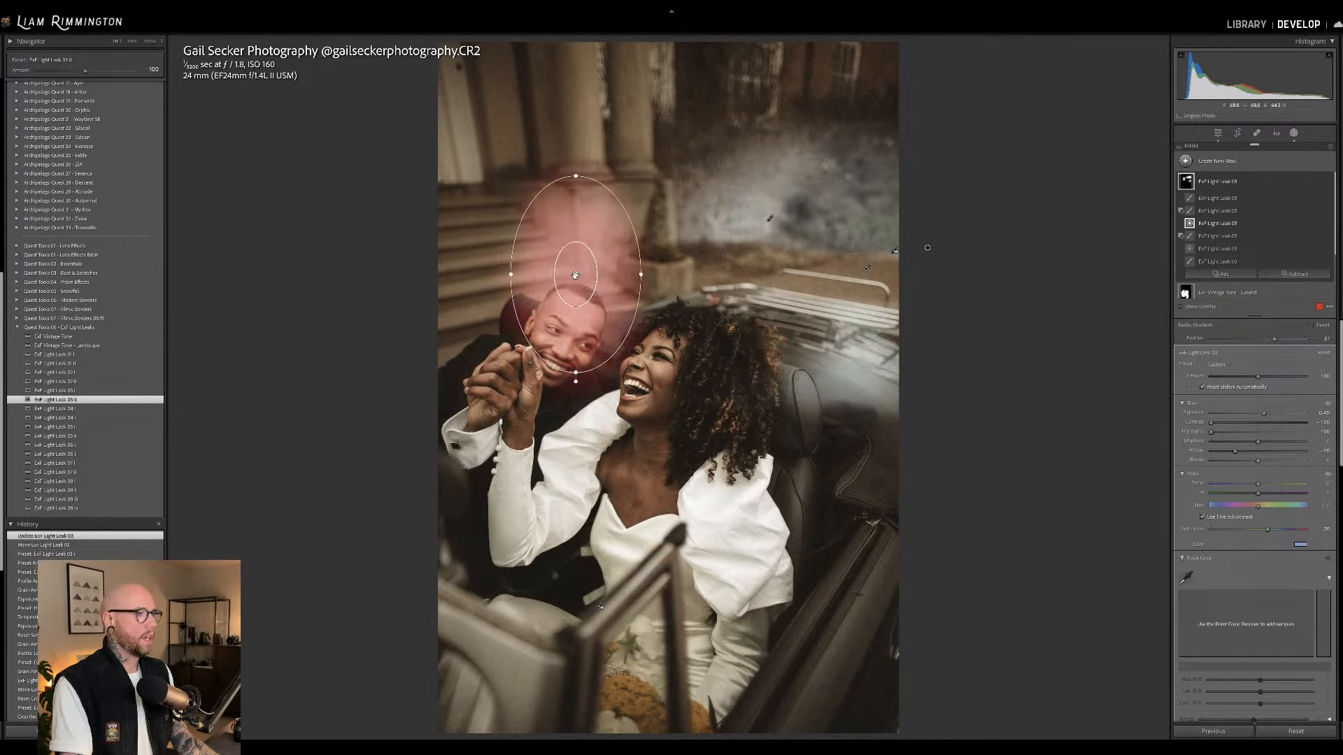
left_click_drag(575, 274, 424, 226)
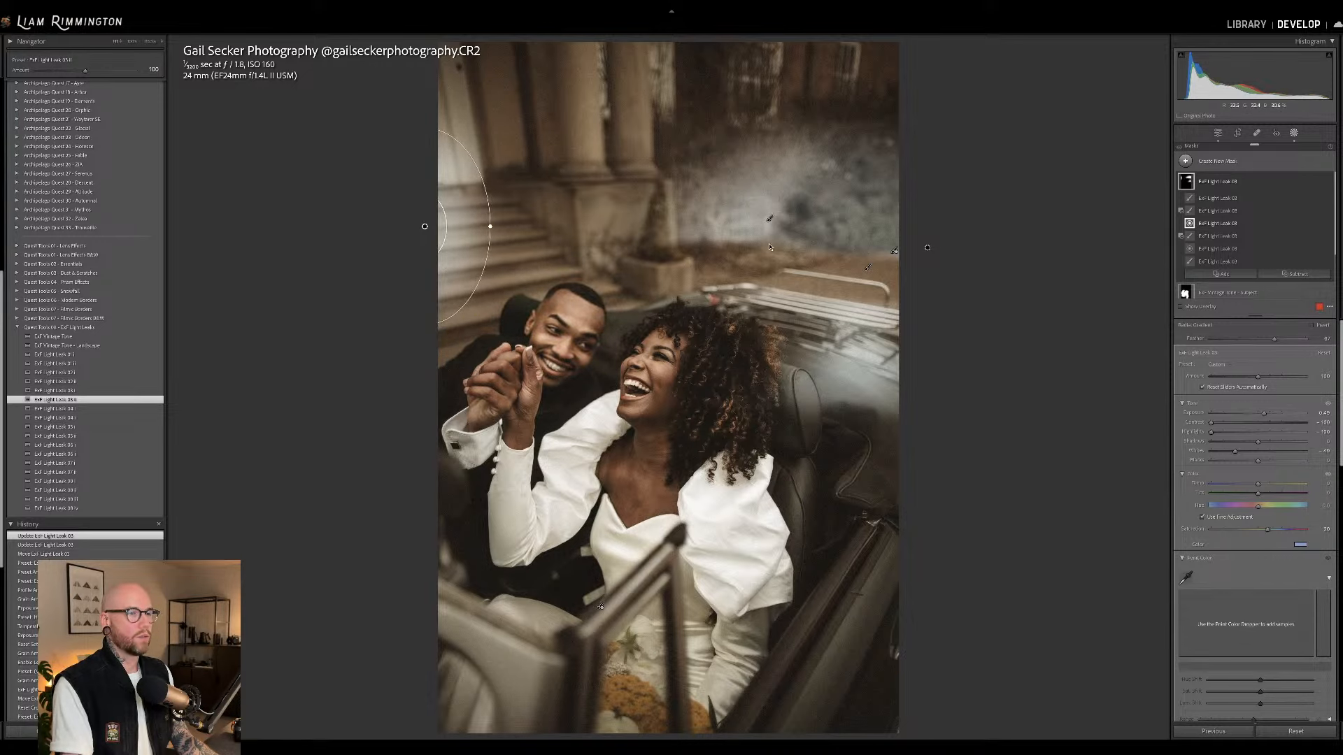
left_click_drag(425, 226, 430, 259)
left_click(1216, 181)
left_click_drag(769, 216, 782, 228)
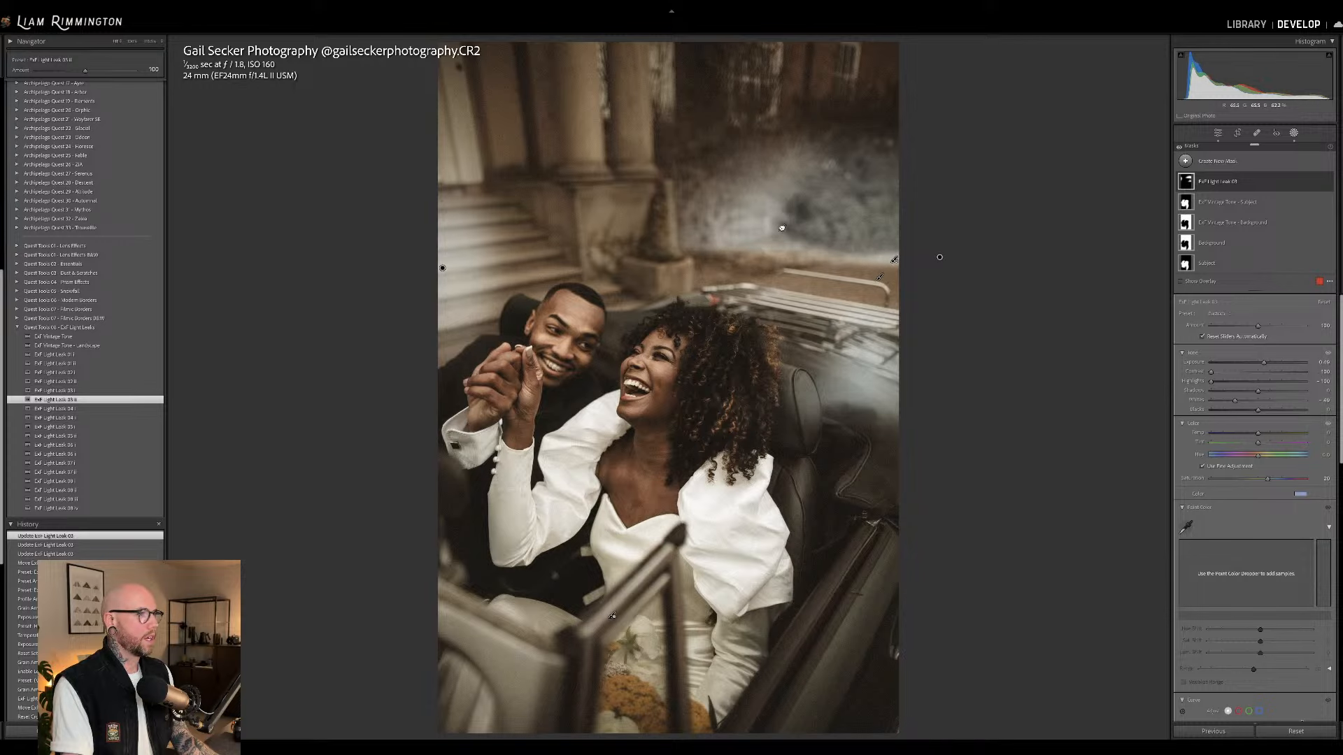
Tint the Light Leak 03 mask a more saturated blue and raise the mask's overall amount.
left_click(1262, 183)
left_click(1305, 524)
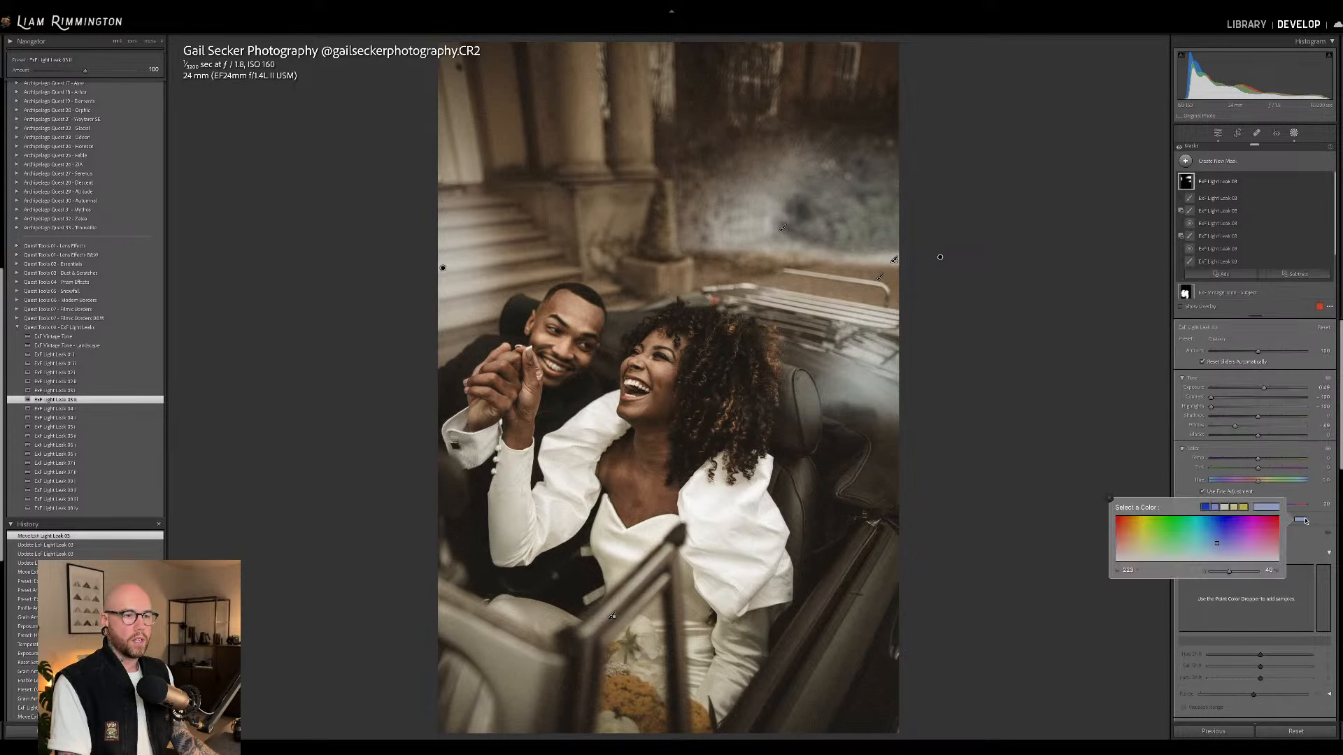
left_click_drag(1231, 575, 1247, 577)
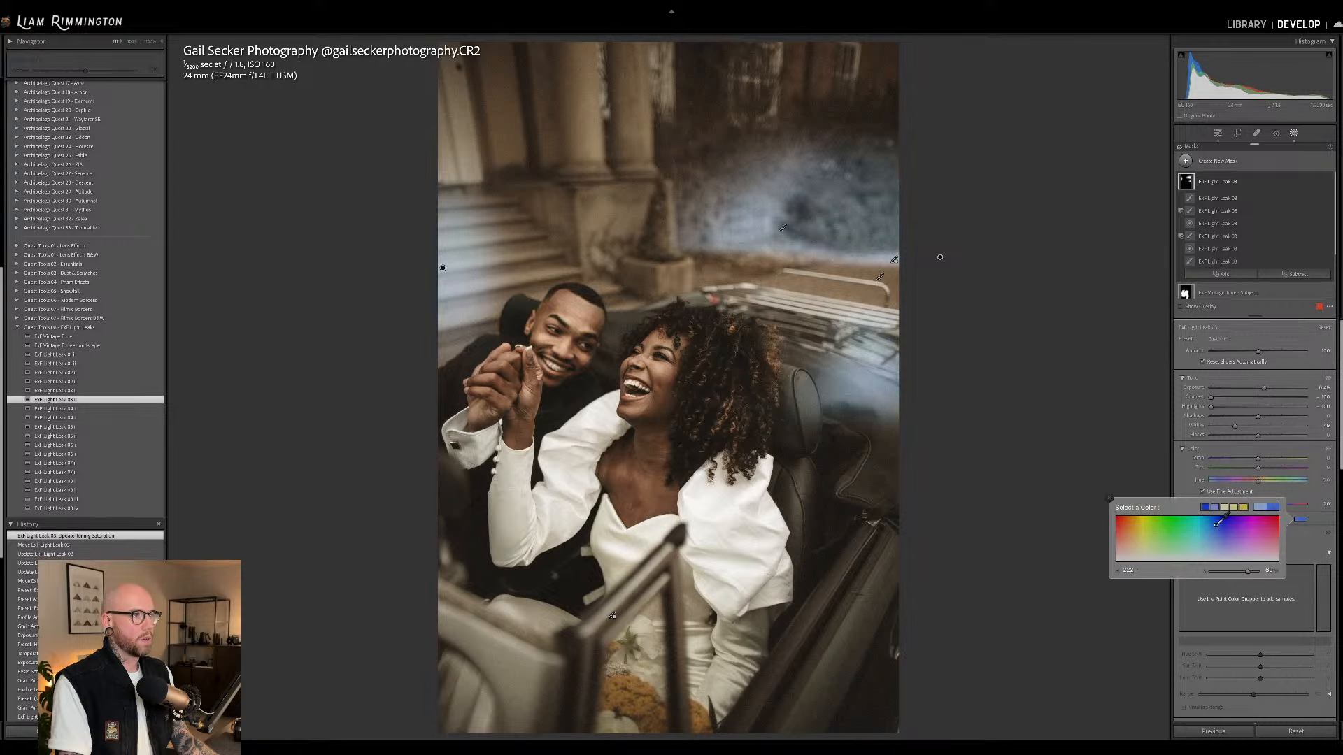
left_click(1217, 523)
left_click_drag(1248, 572, 1249, 572)
left_click(1110, 499)
left_click_drag(1259, 351, 1274, 355)
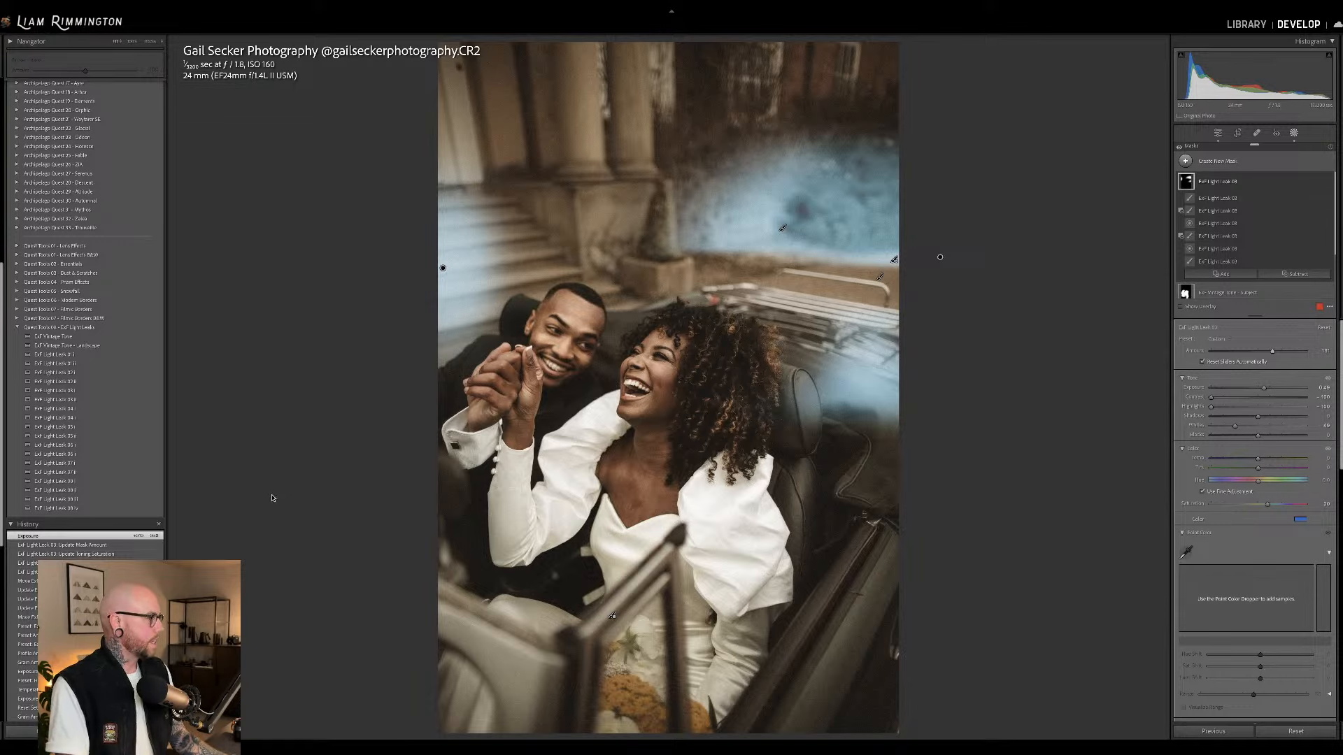
Add the ExF Light Leak 08 preset along the photo's lower edge and apply the vertical Filmic 120 border without light leaks.
left_click(154, 482)
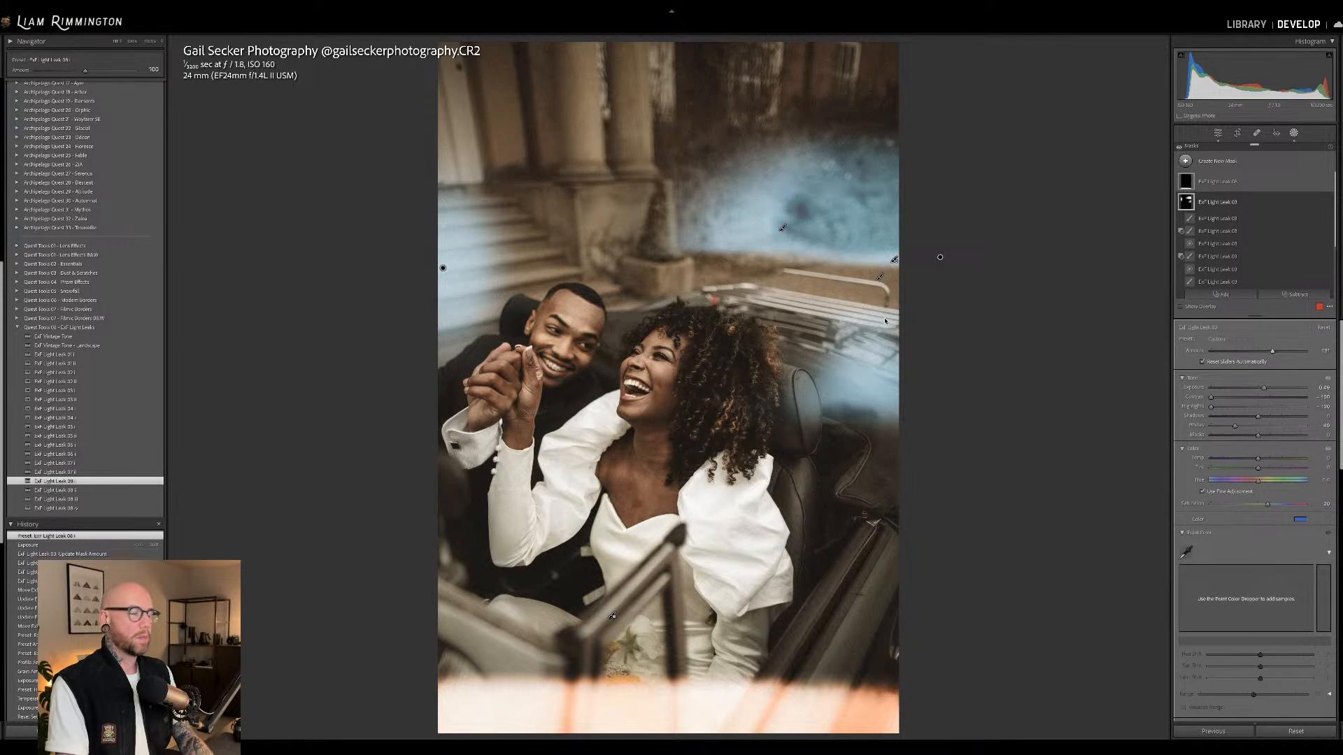
left_click(17, 308)
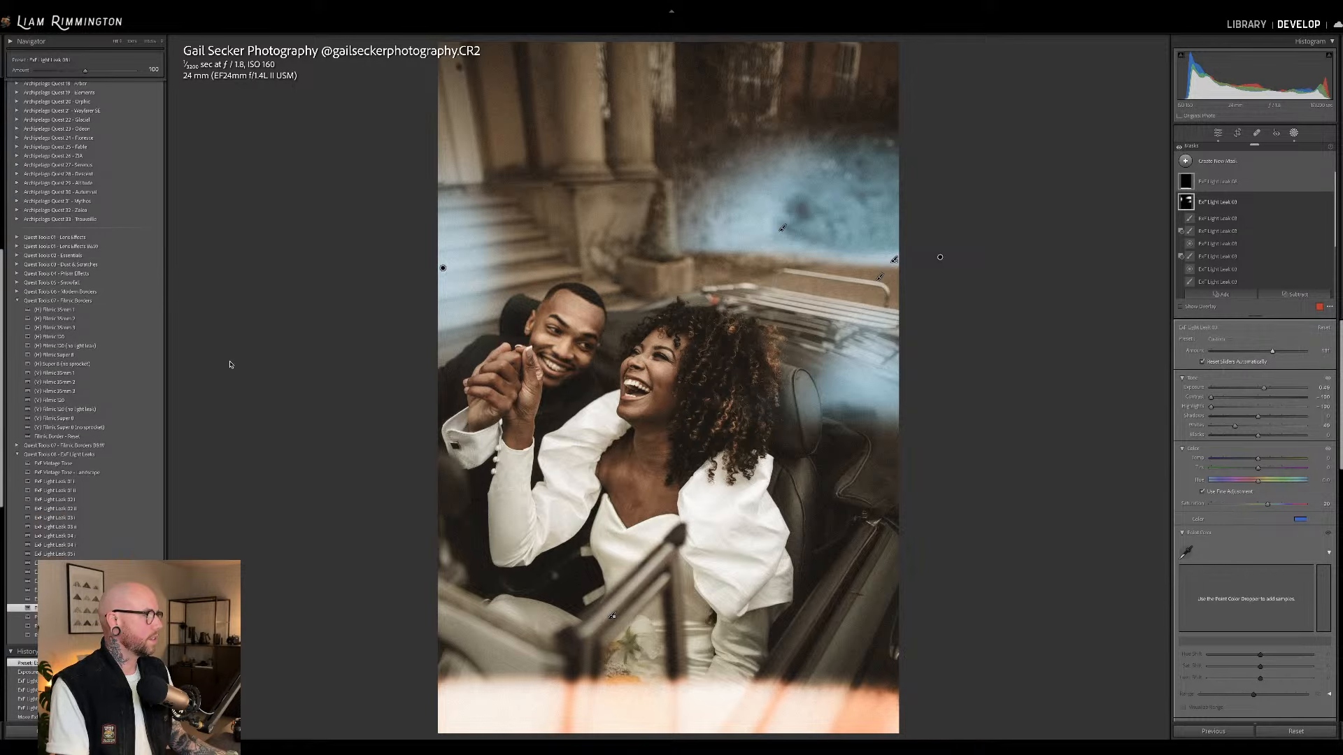
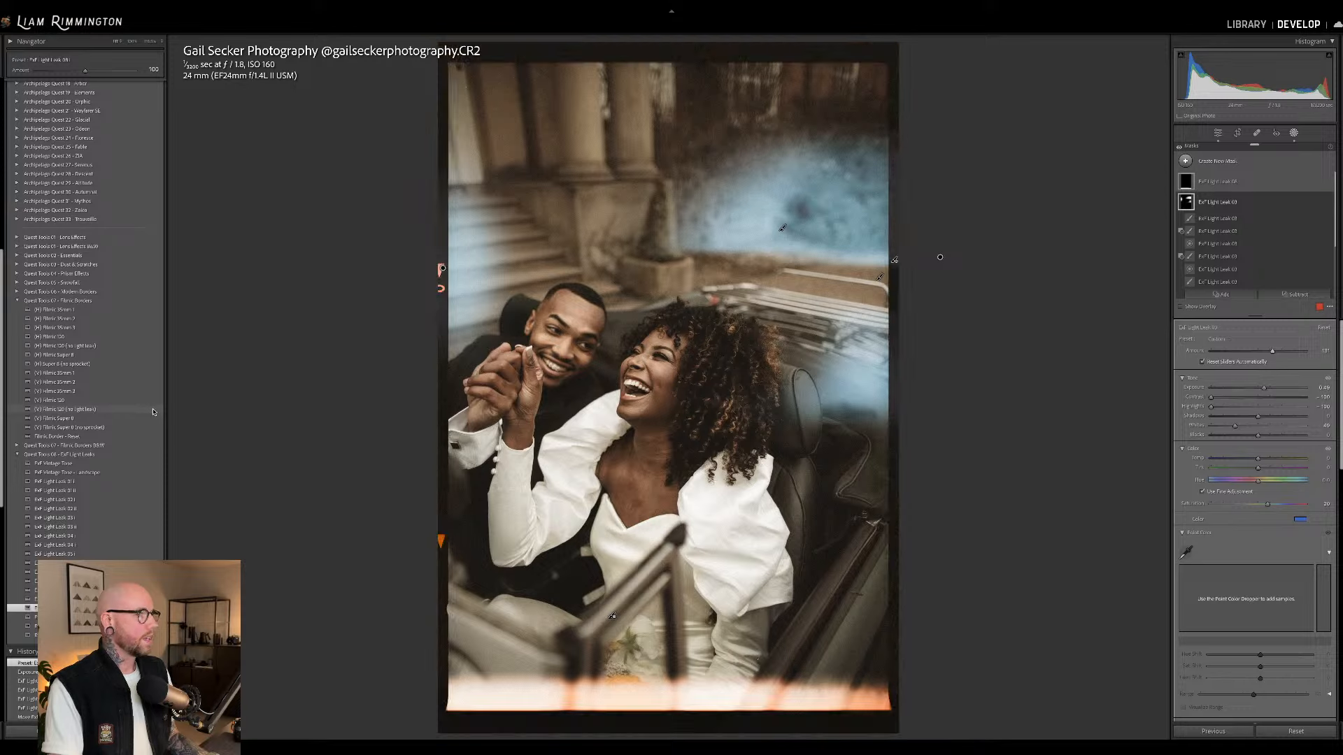
left_click(153, 410)
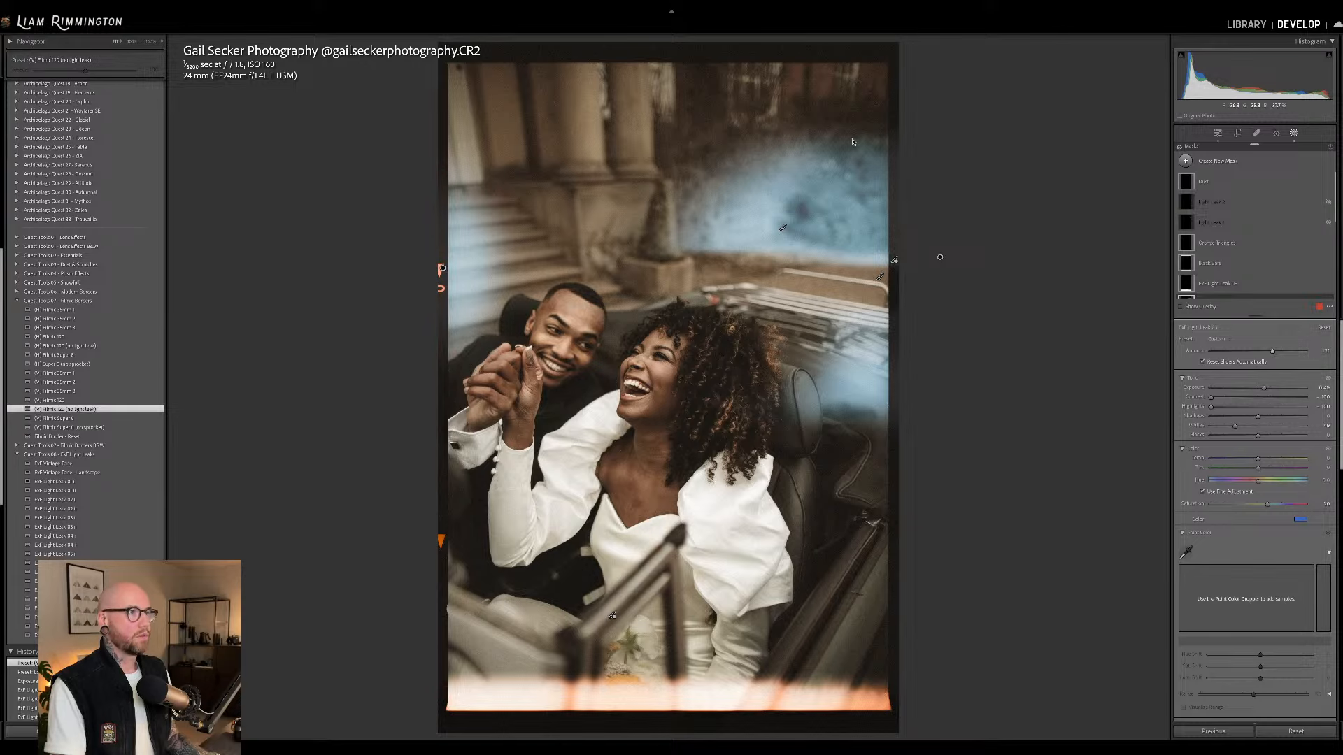
Leave mask editing and examine the orange light leak and film border near the bride's dress up close.
key("shift+w")
left_click(736, 682)
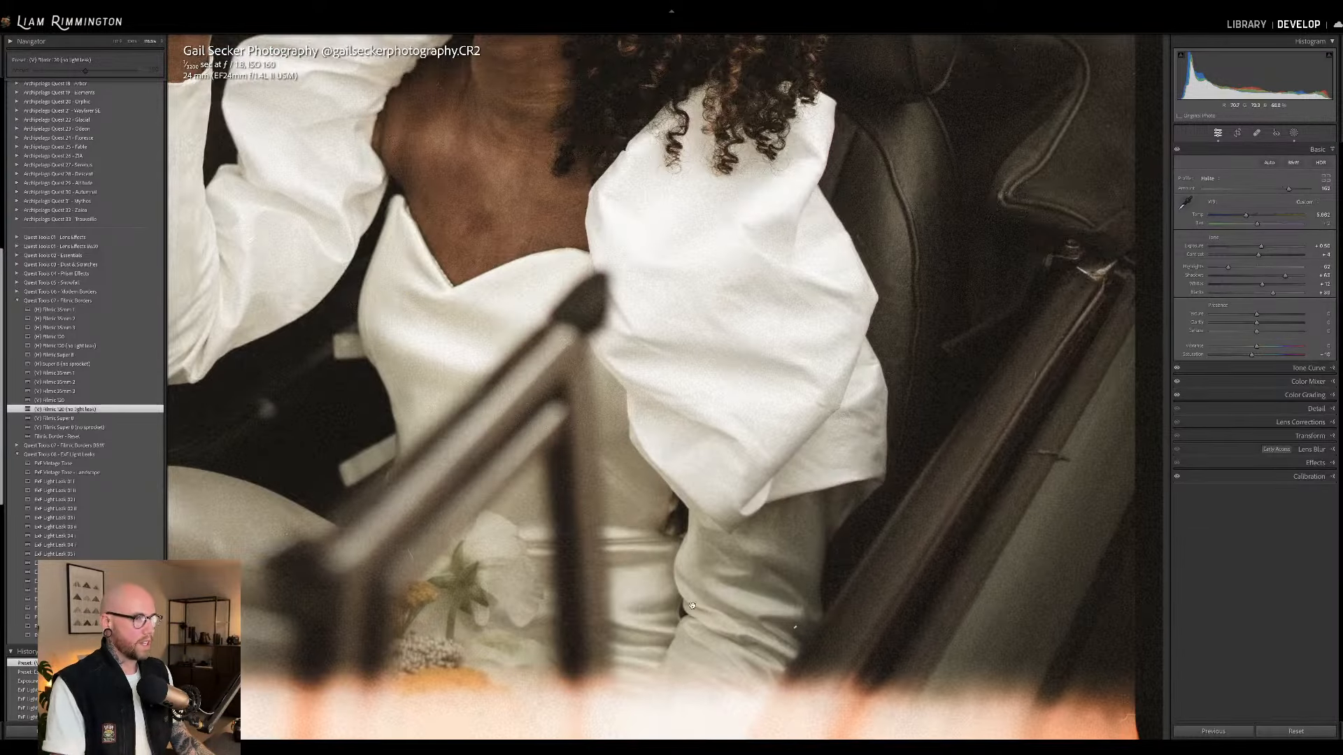
key("z")
key("z")
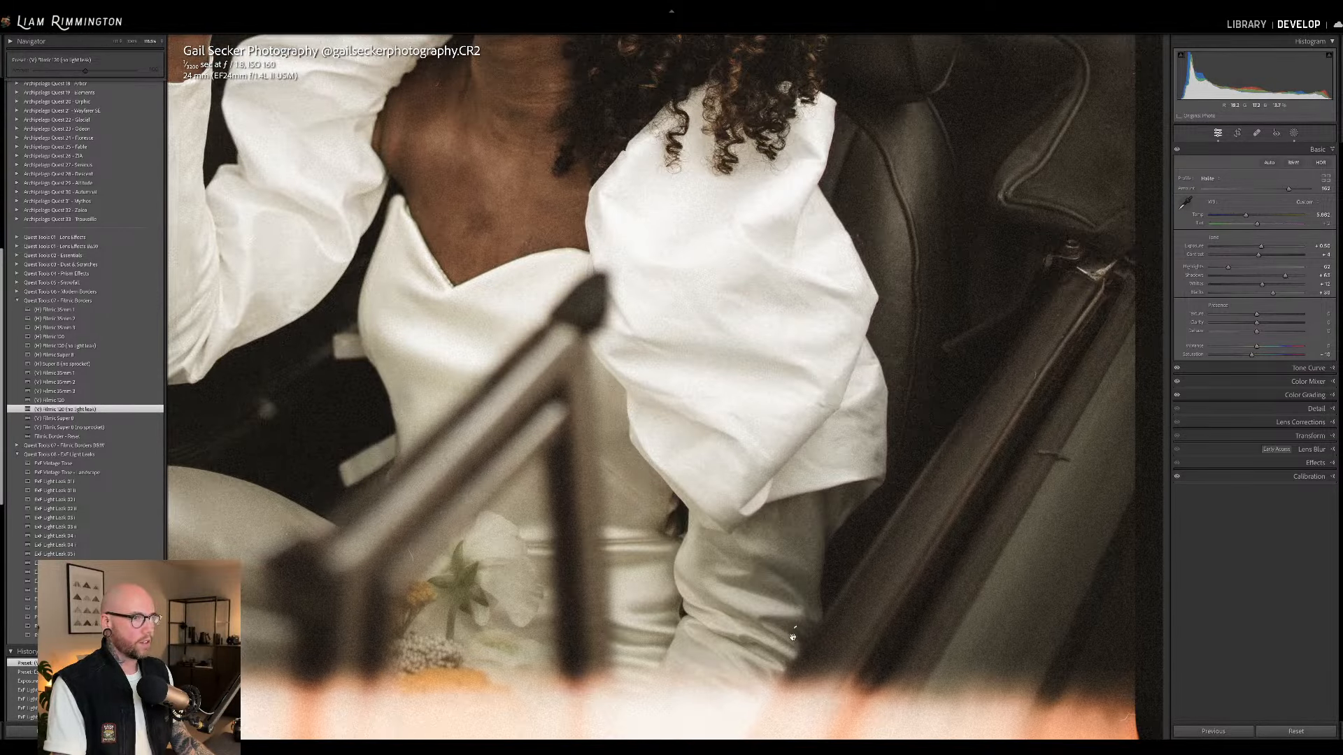
left_click(976, 360)
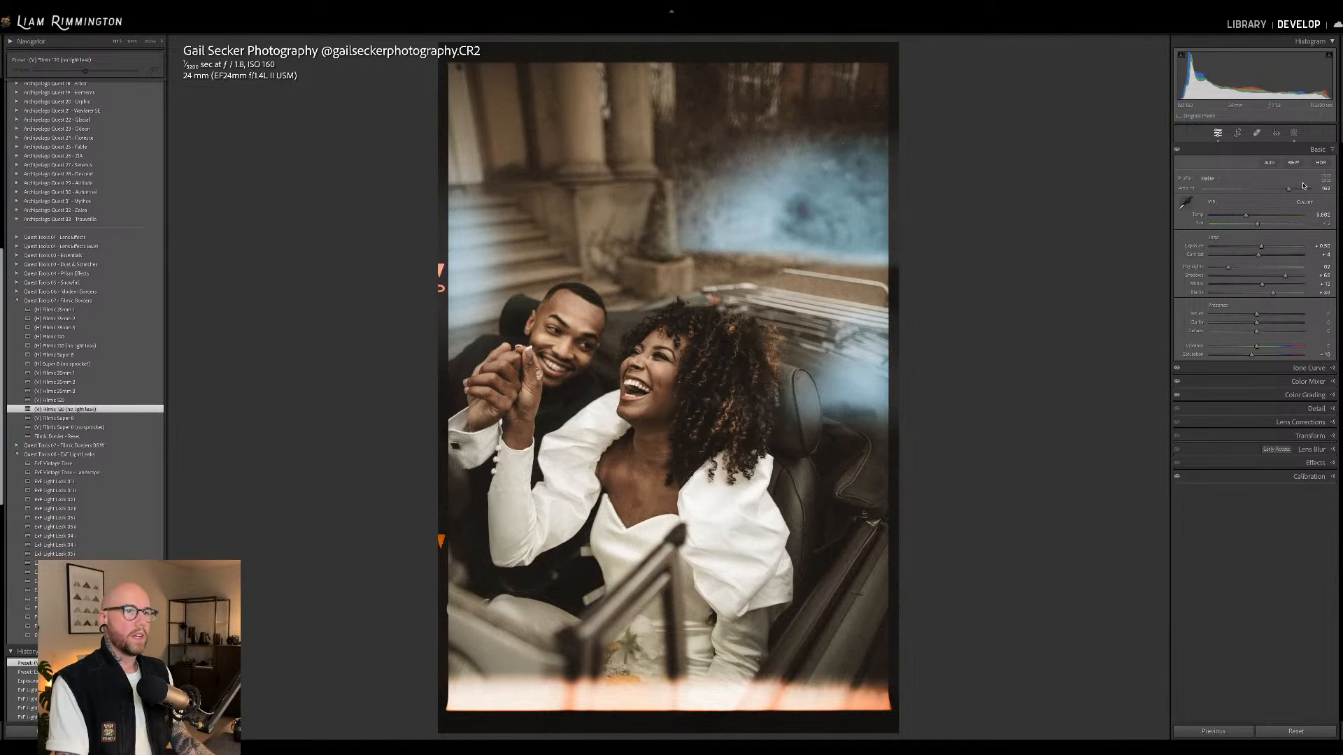
Strengthen the profile amount on the couple's car photo and compare the edit with the original.
mouse_move(1289, 190)
left_mouse_down()
mouse_move(1313, 191)
mouse_move(1303, 197)
left_mouse_up()
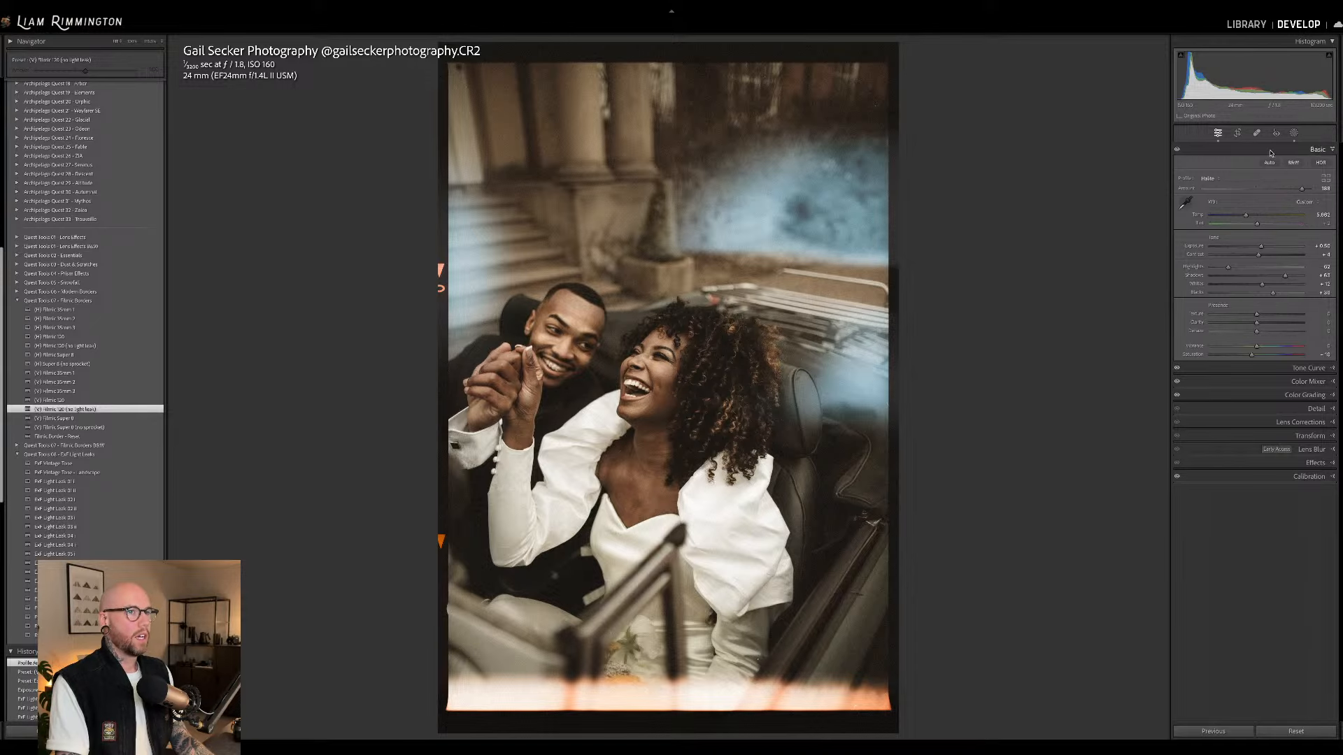
key("backslash")
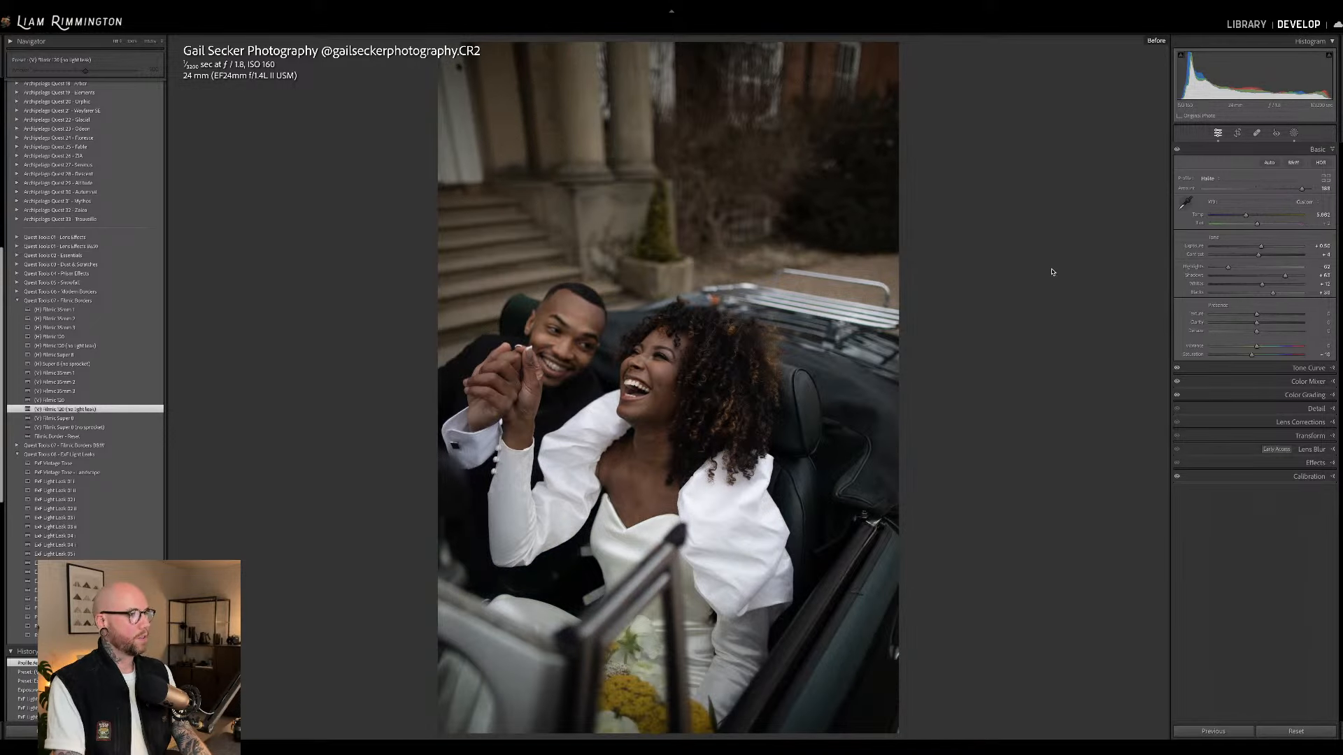
key("backslash")
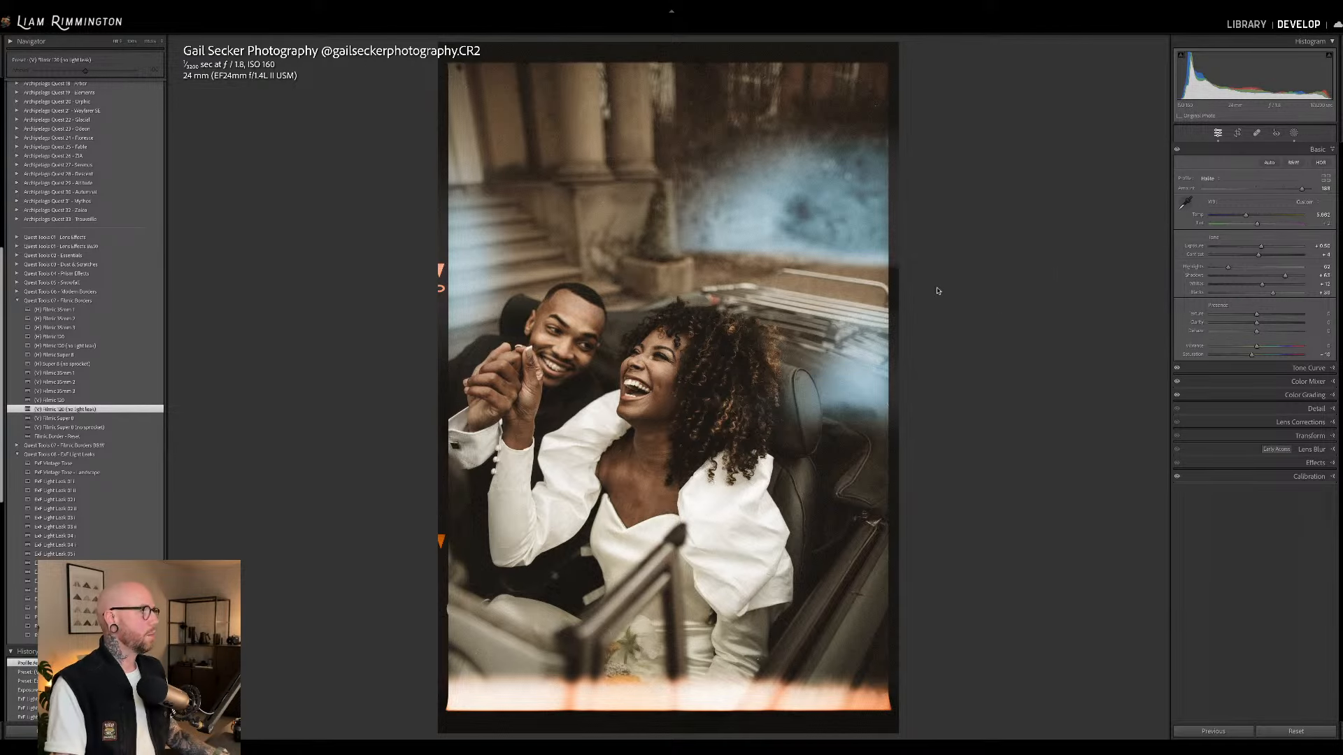
left_click(83, 300)
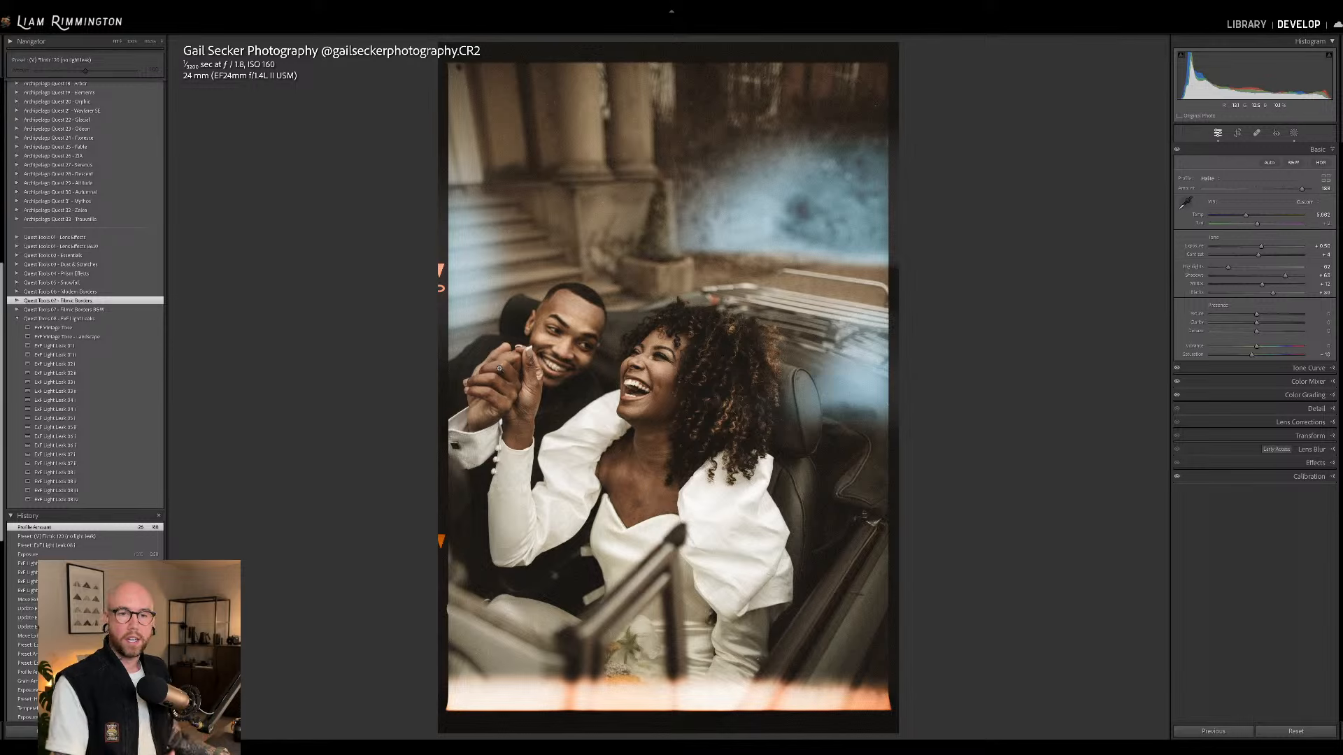
Crop the car photo tightly around the bride, cutting off the upper part and the groom's side of the film border.
key("r")
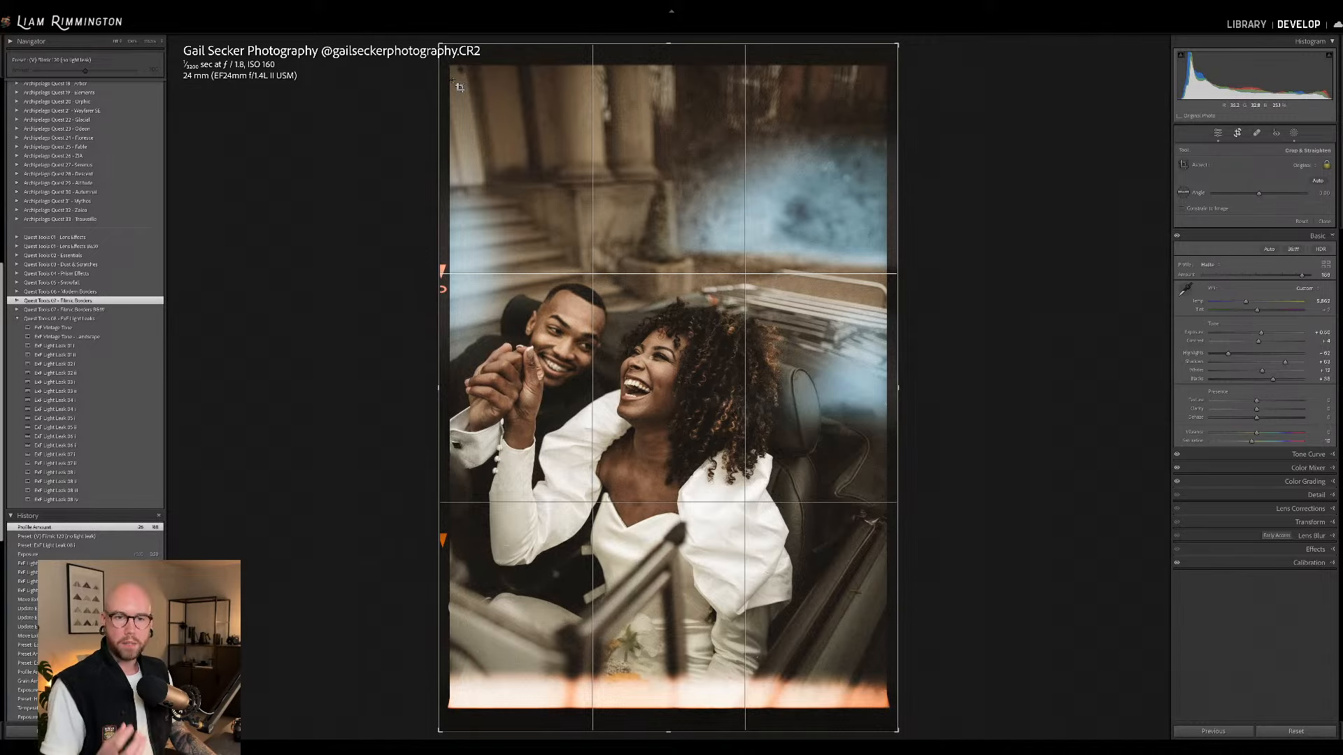
key("r")
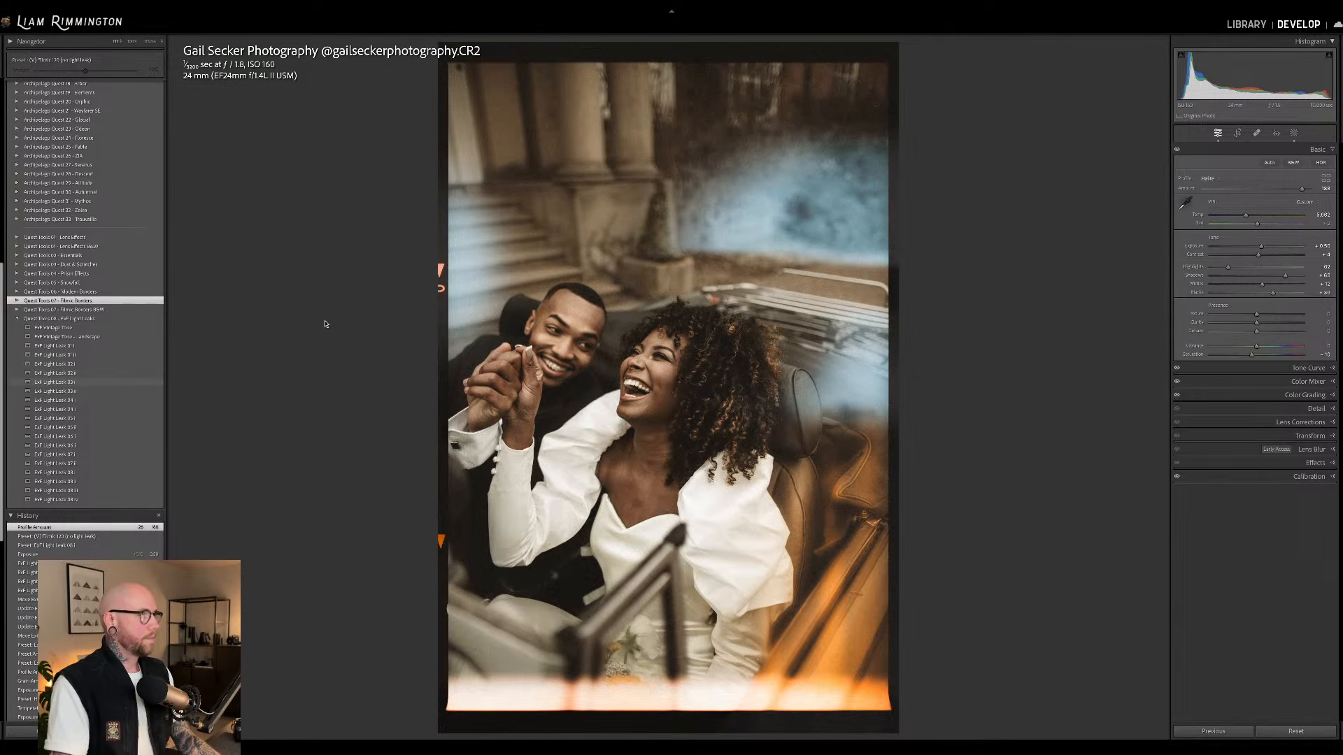
key("r")
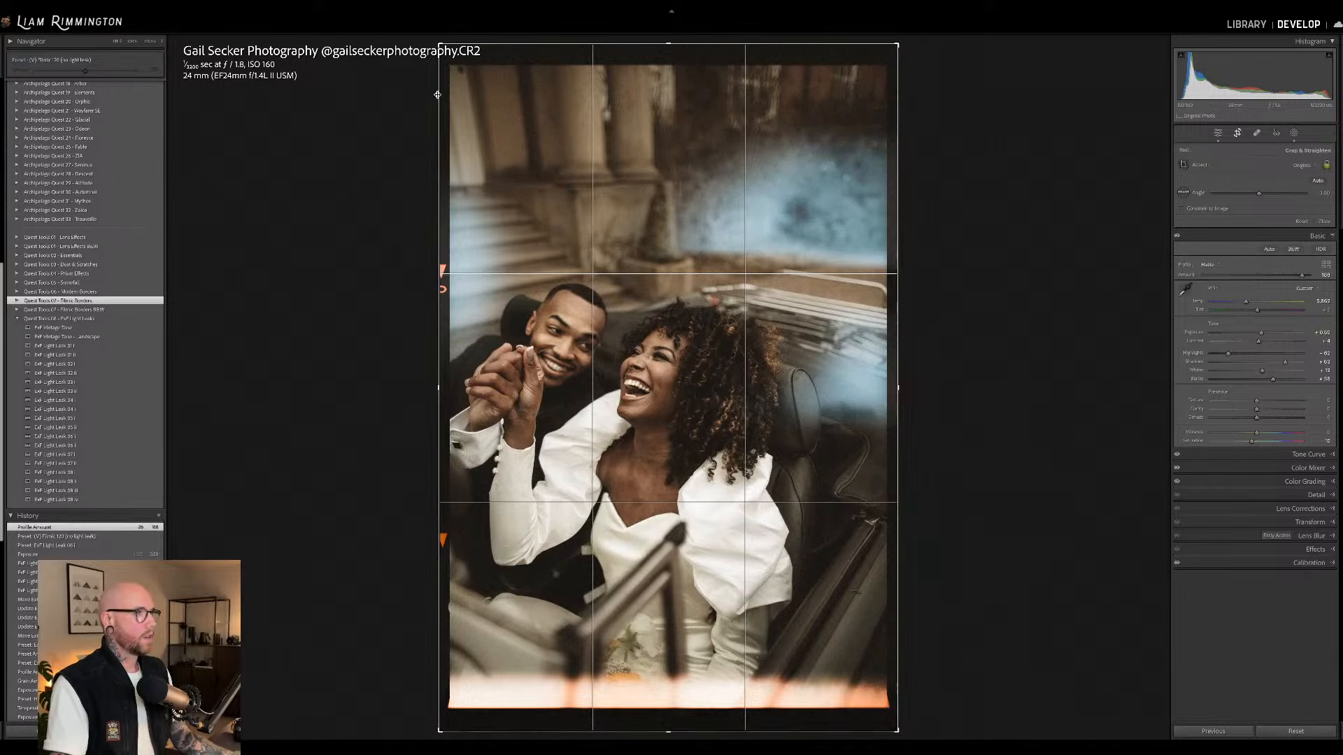
left_click_drag(447, 75, 490, 151)
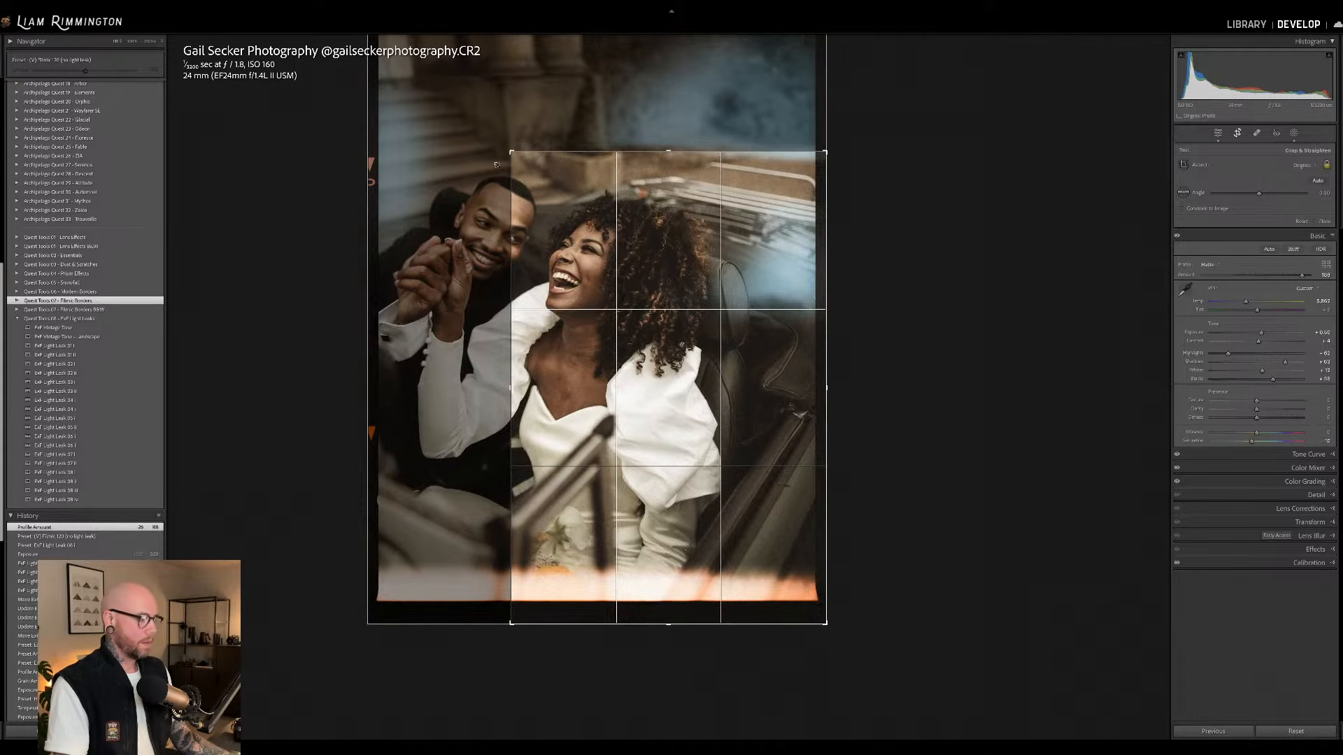
key("Return")
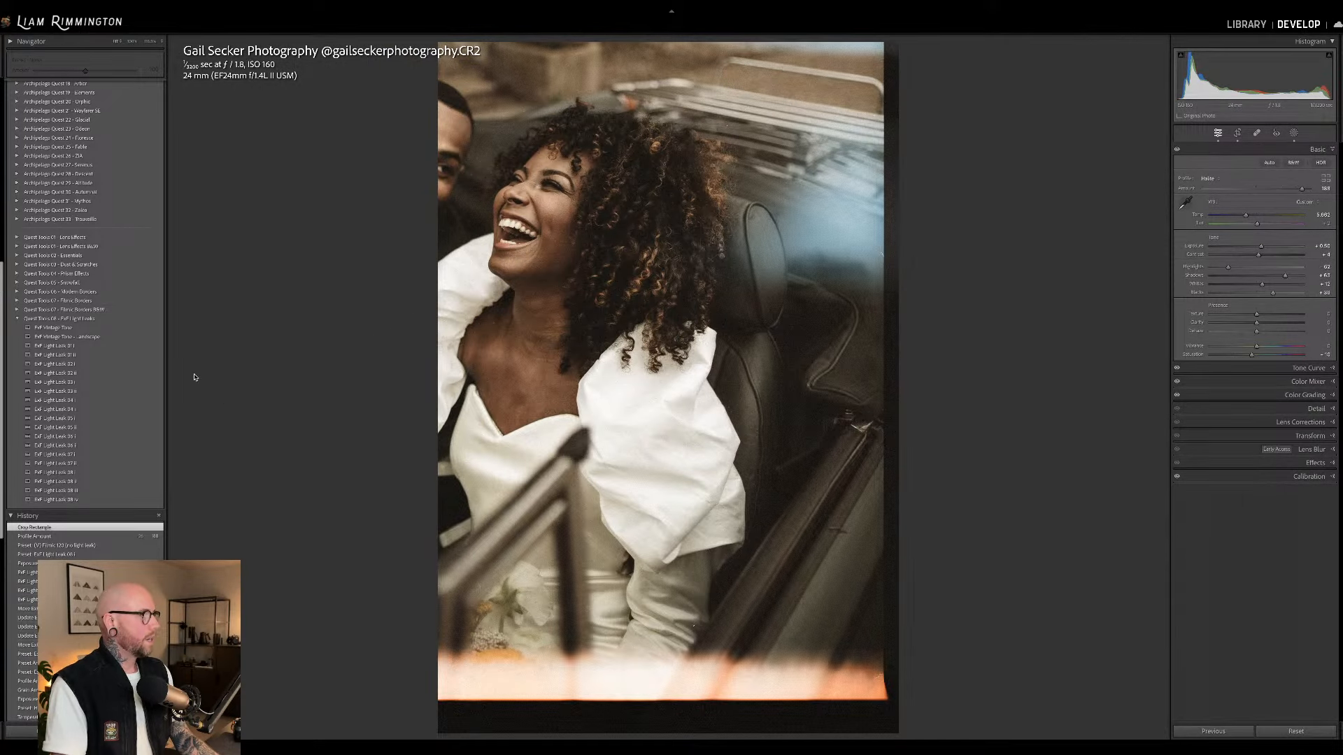
Add an ExF Light Leak 02 preset over the car door and reset the crop to the full photo.
left_click(153, 375)
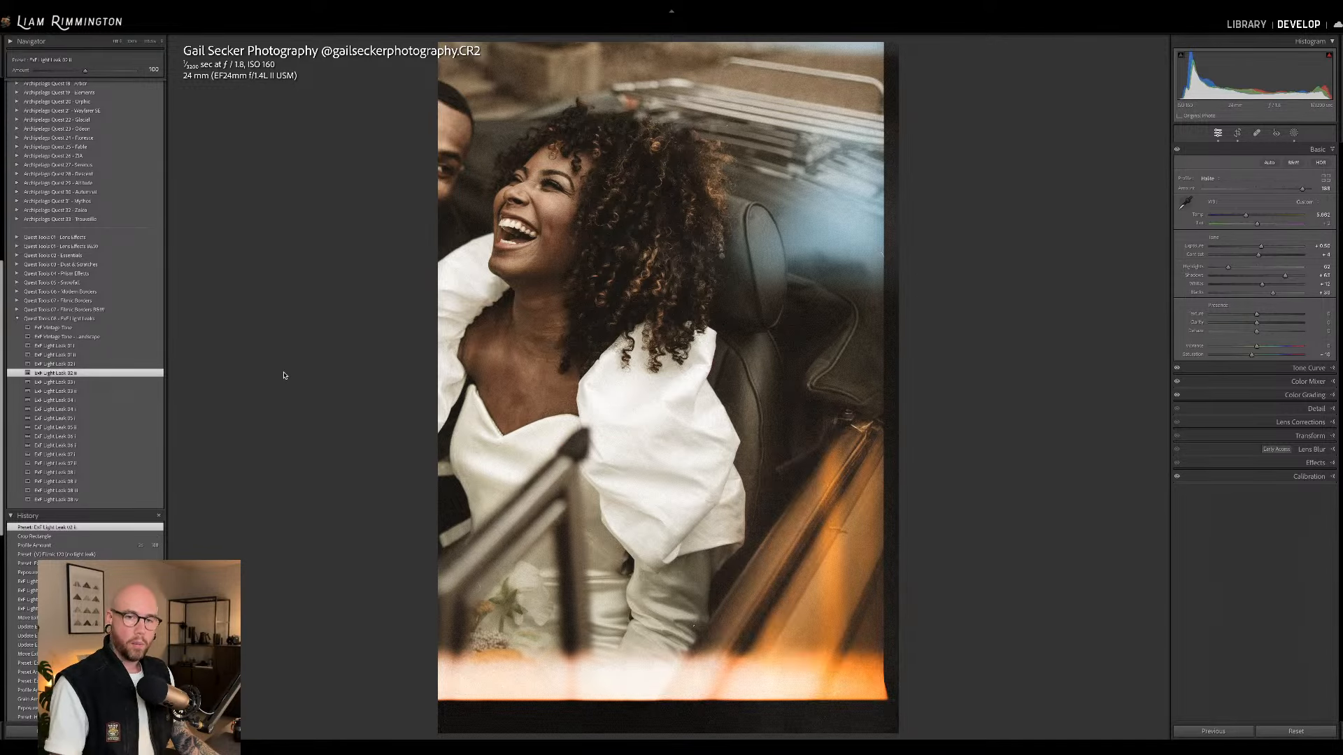
key("r")
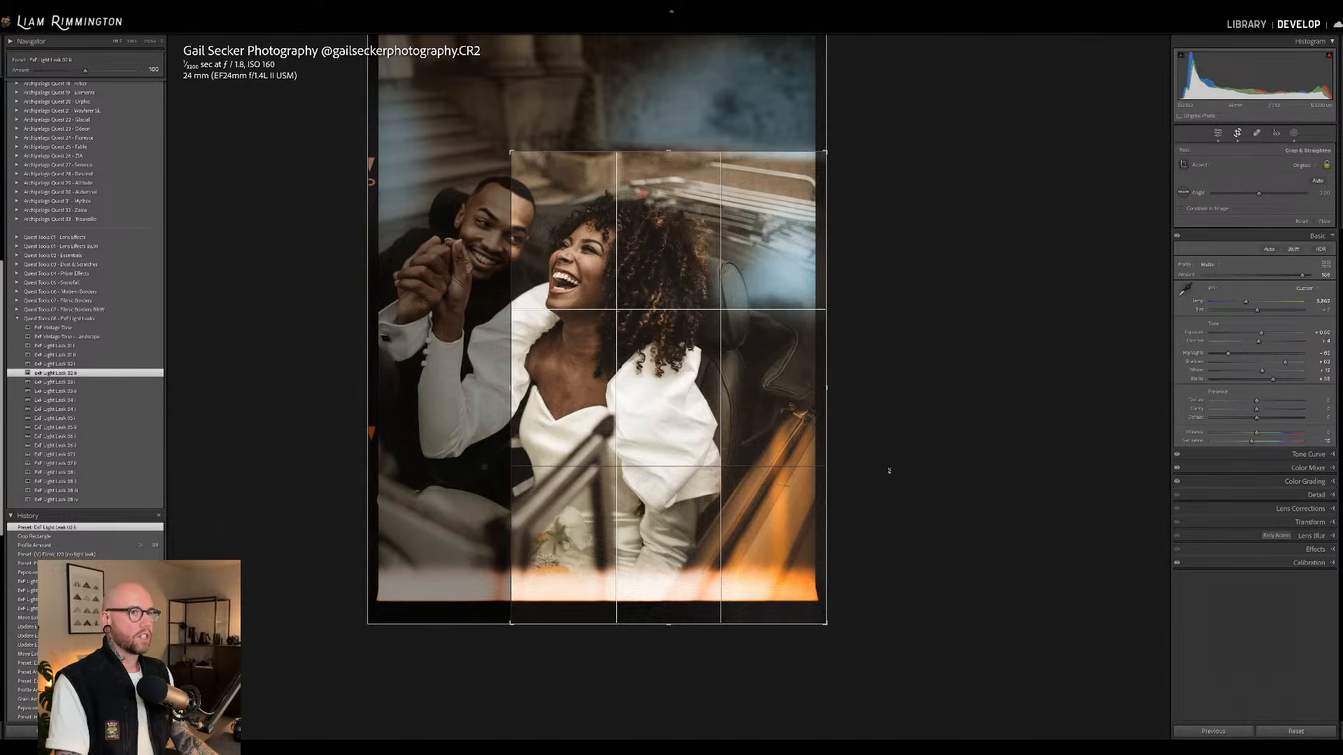
key("ctrl+alt+r")
key("Return")
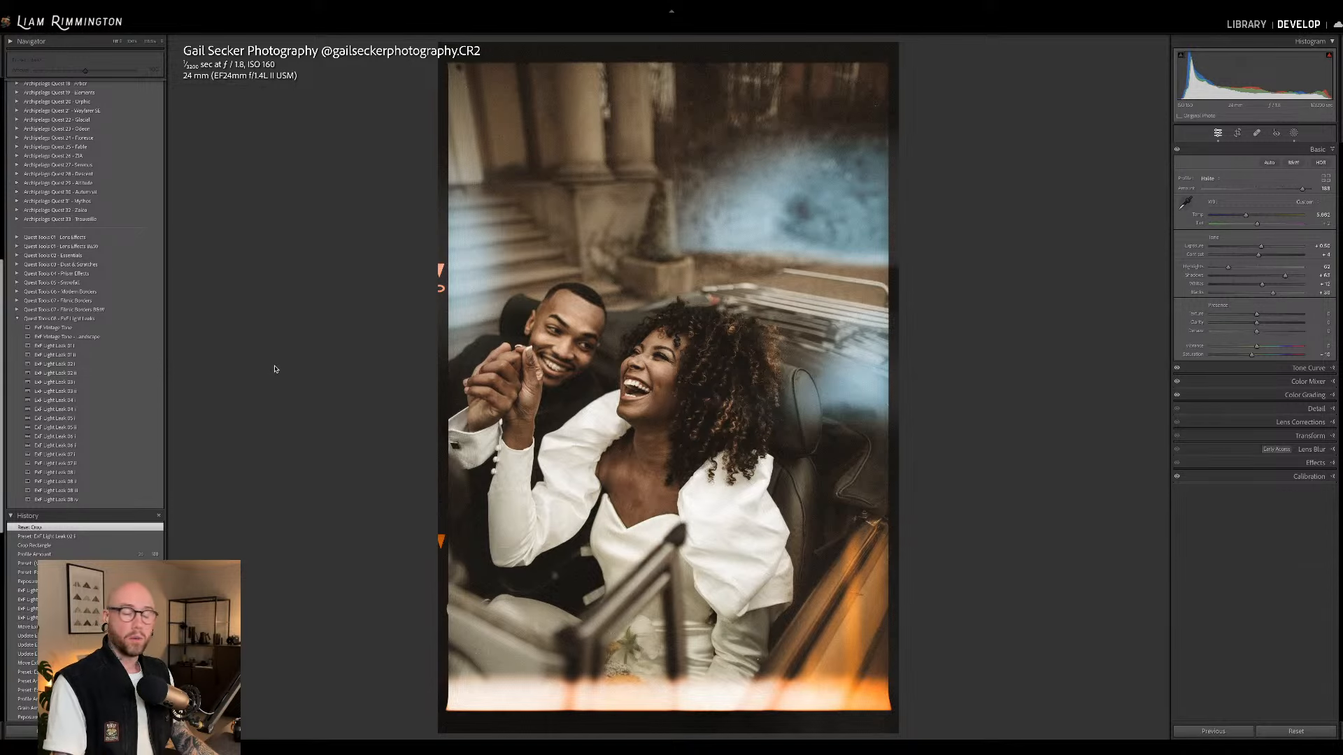
Shift the ExF Light Leak 02 mask slightly, raise its overall amount, and compare the photo with the original.
left_click(1294, 132)
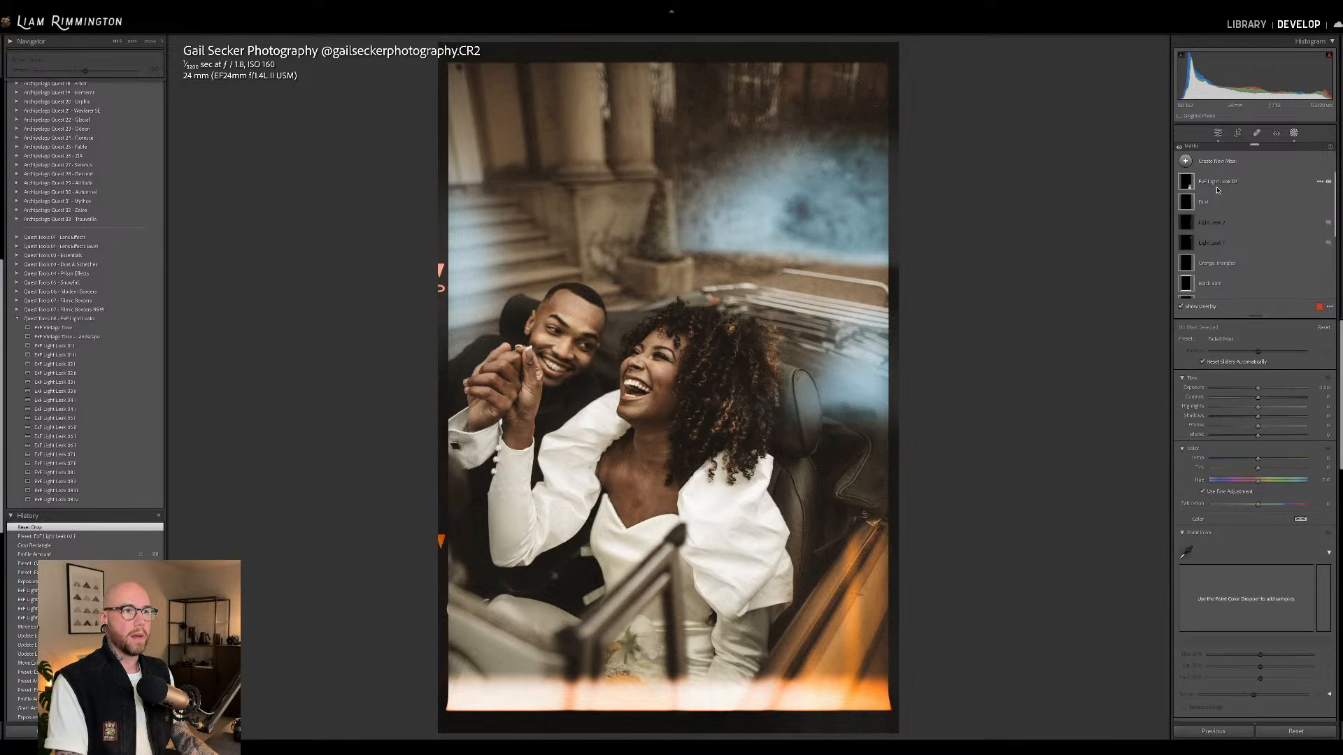
left_click(1217, 187)
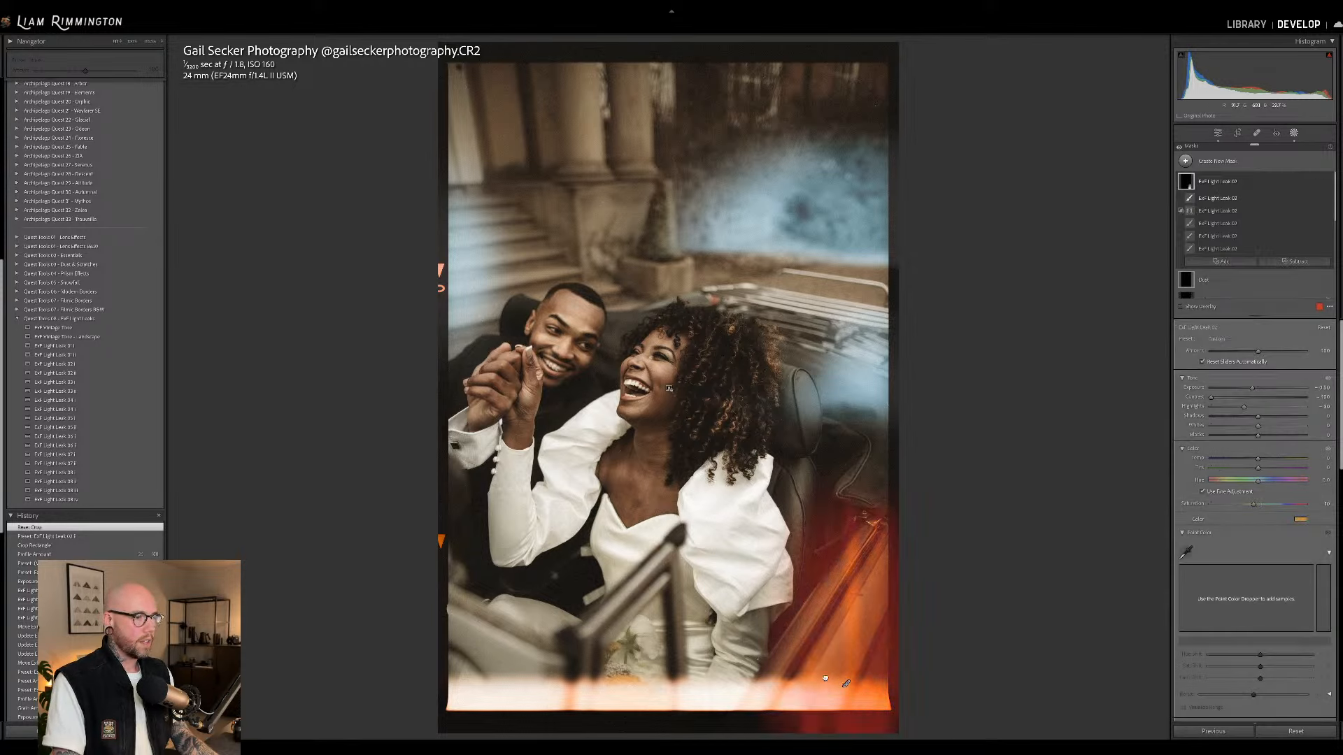
mouse_move(826, 678)
left_mouse_down()
mouse_move(814, 671)
mouse_move(832, 690)
left_mouse_up()
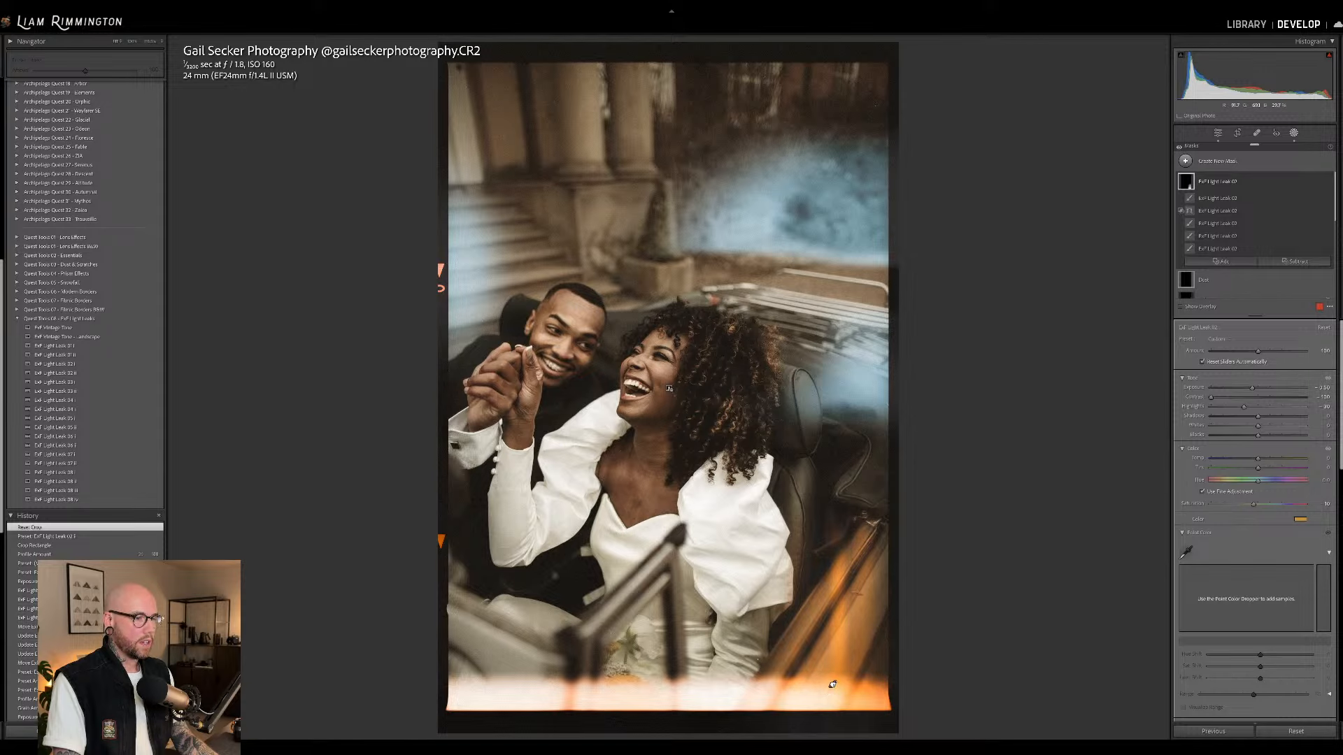
left_click_drag(1258, 350, 1282, 359)
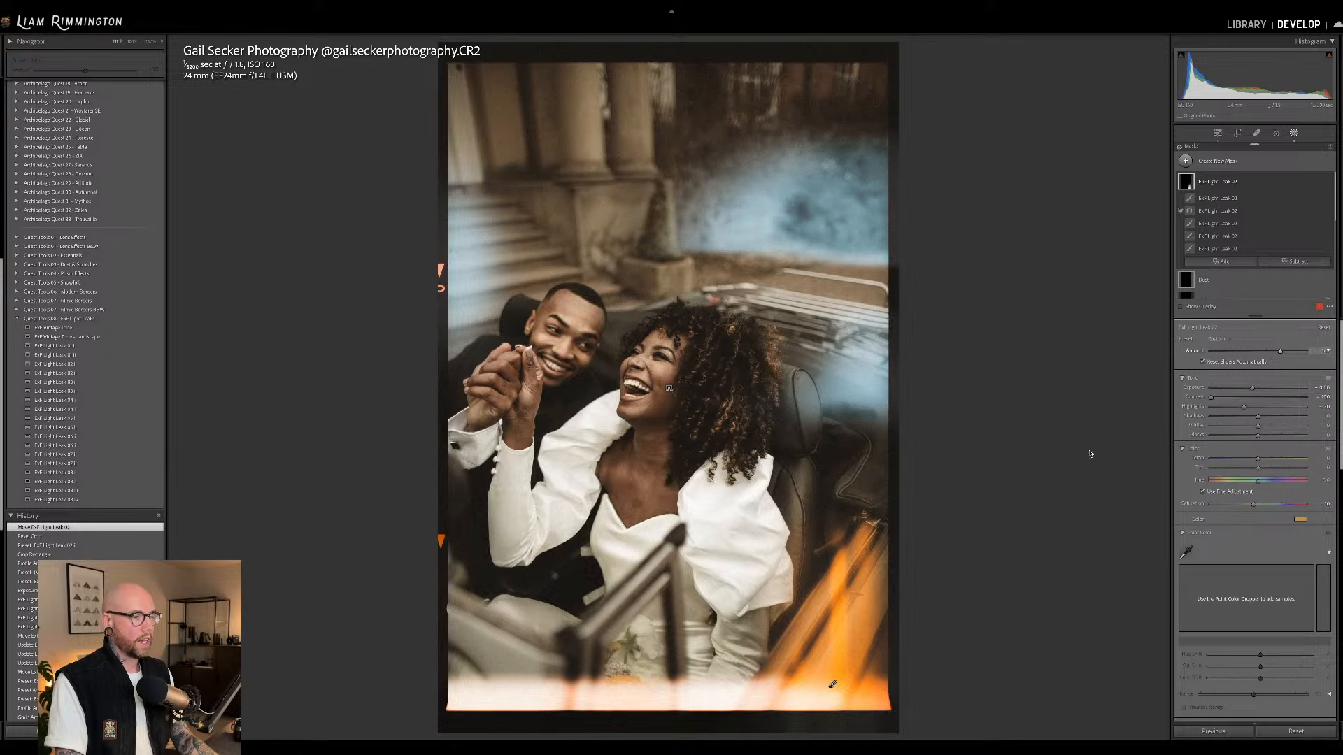
key("Escape")
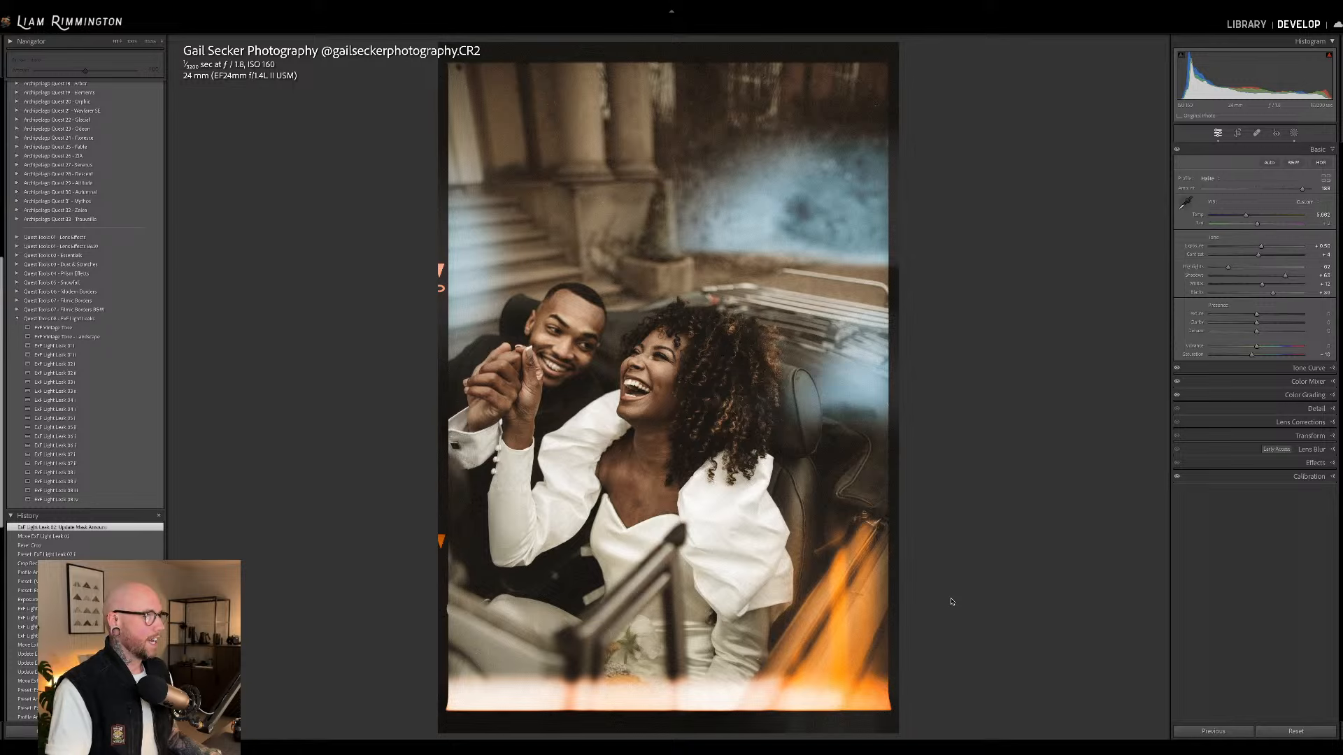
key("backslash")
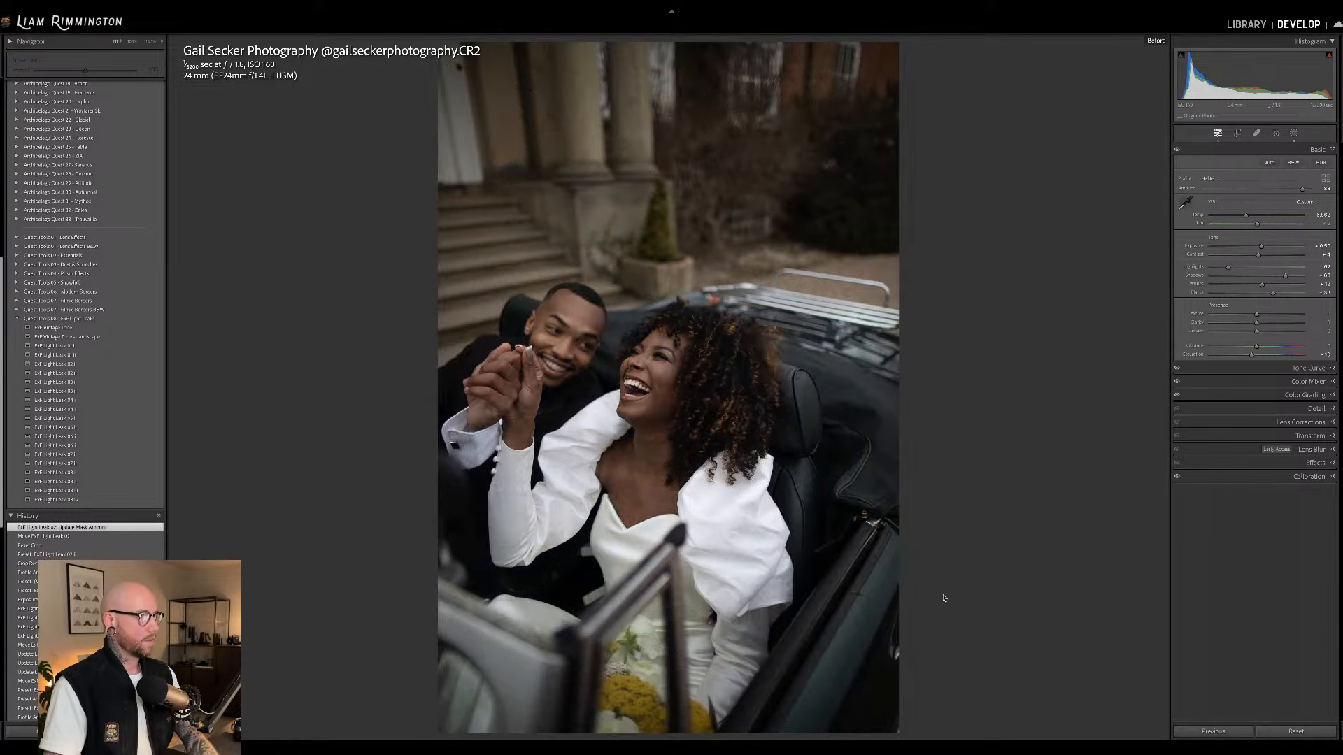
key("backslash")
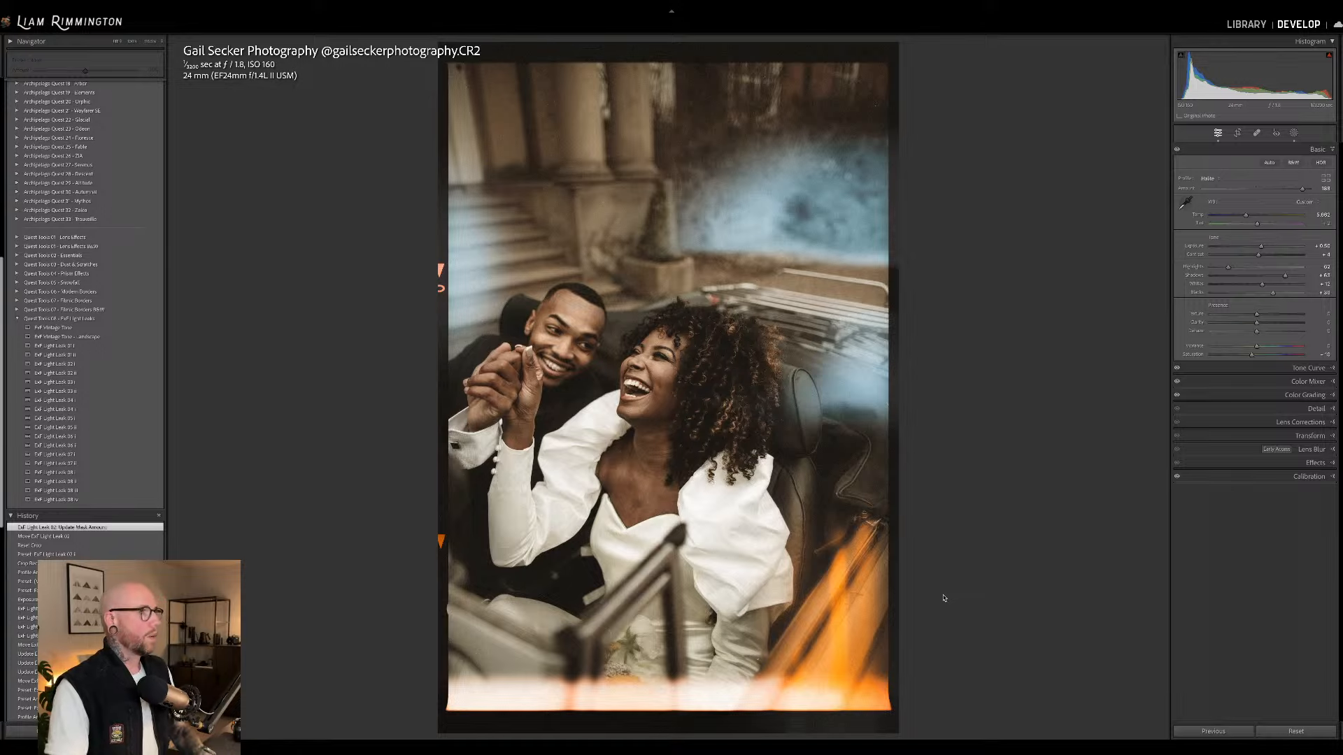
Open the portrait of the woman under the arches for editing and apply Redwood 05 with a stronger profile amount.
key("g")
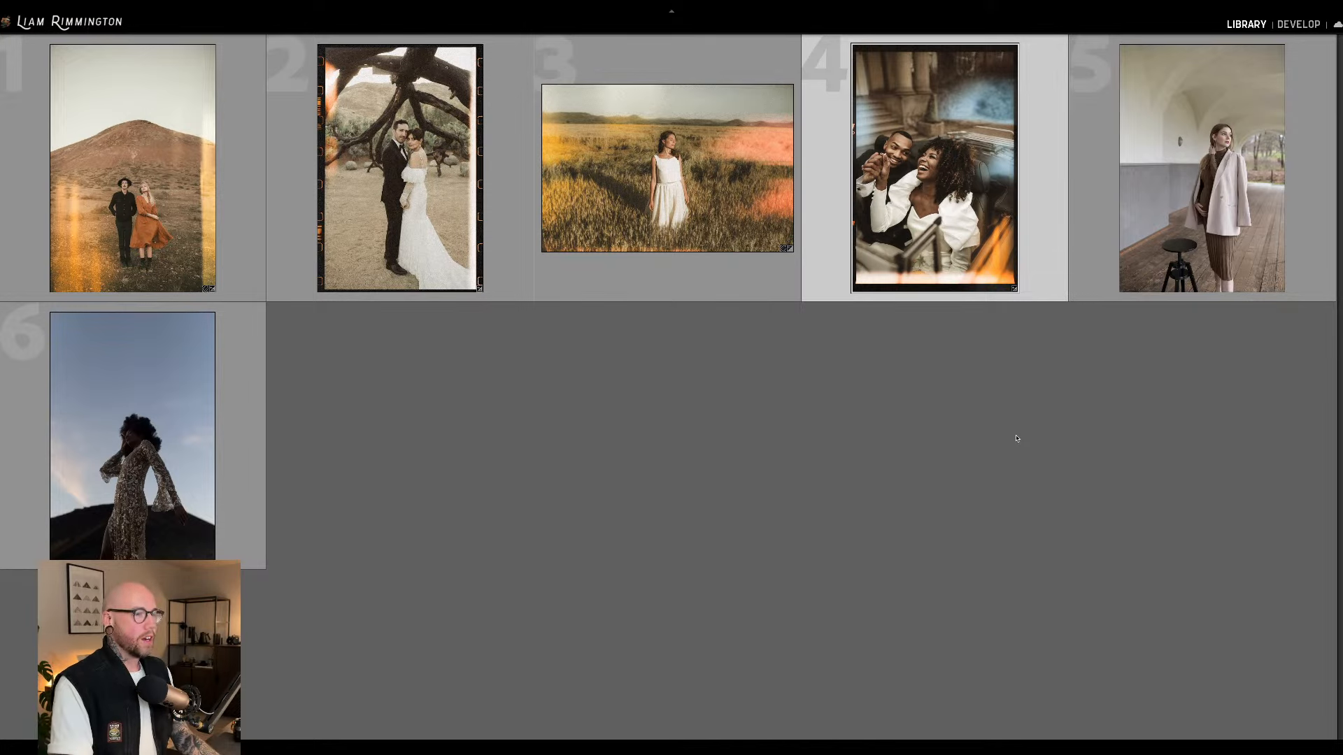
key("Right")
key("d")
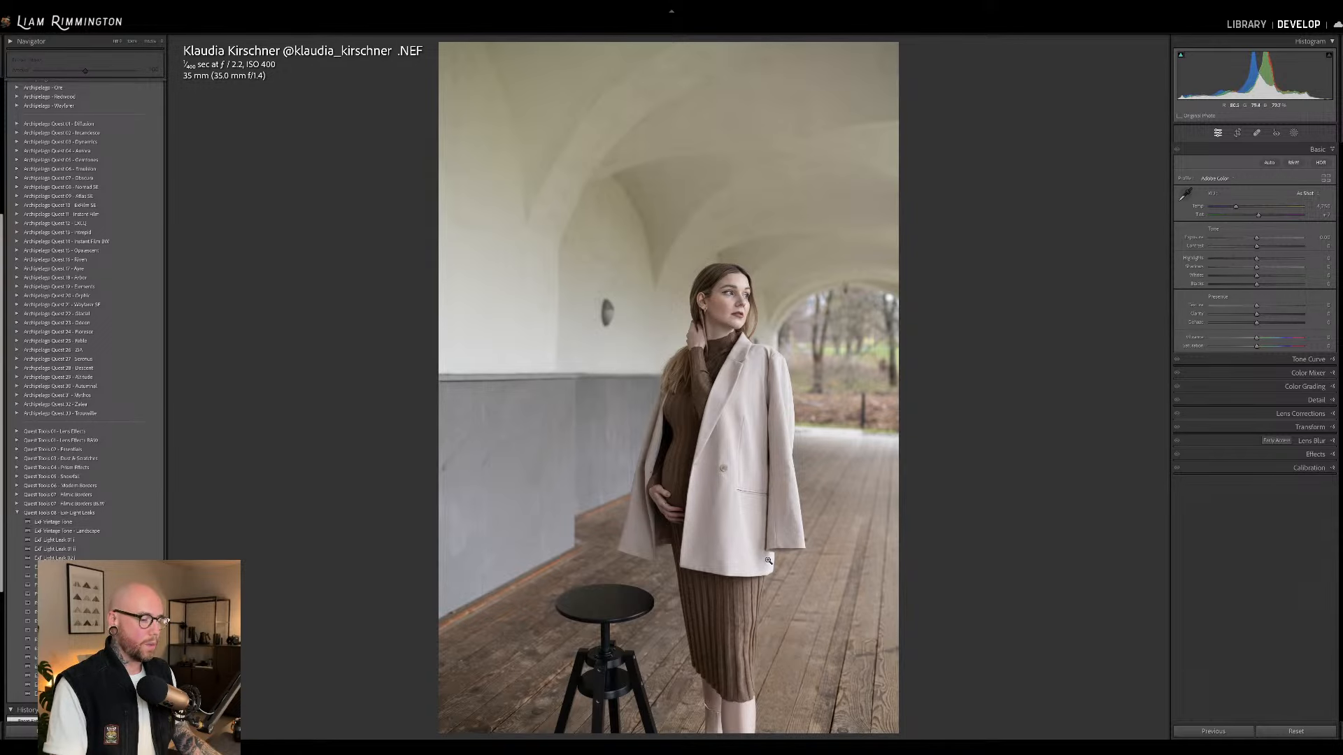
scroll(135, 330, "up", 6)
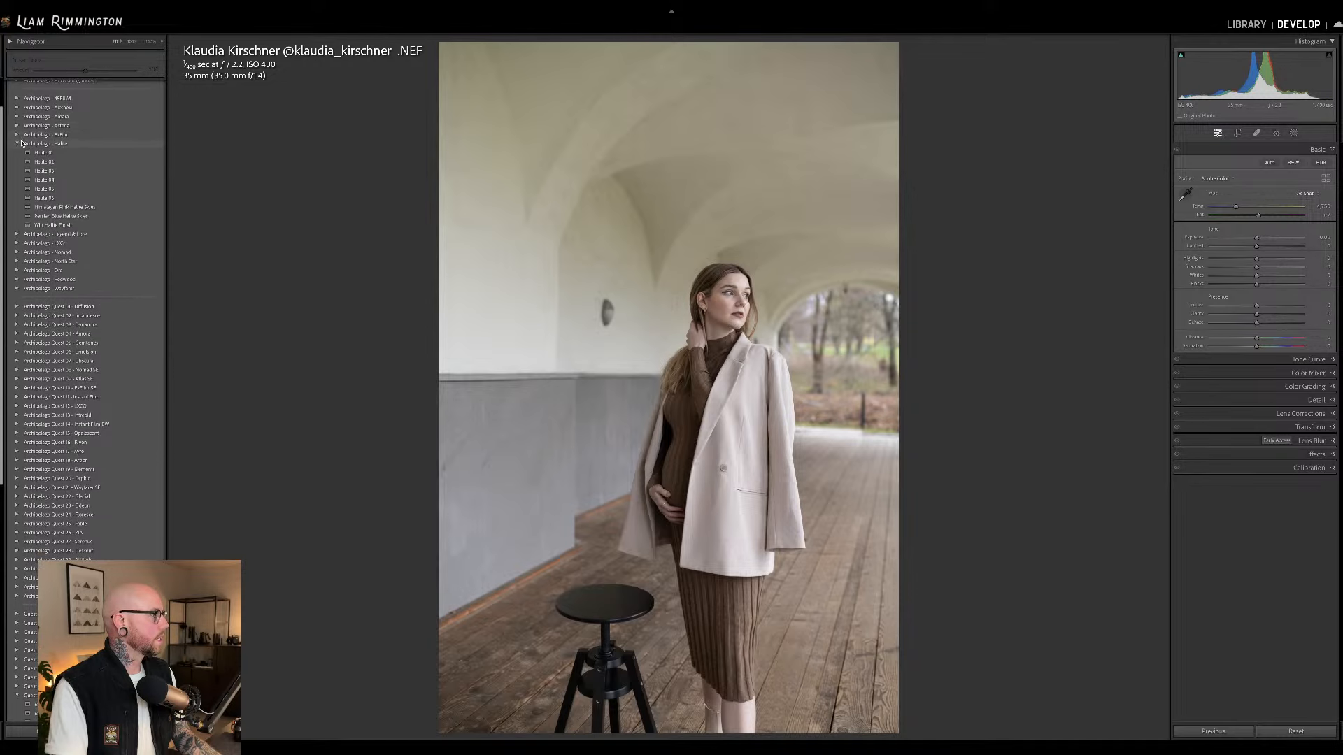
left_click(17, 143)
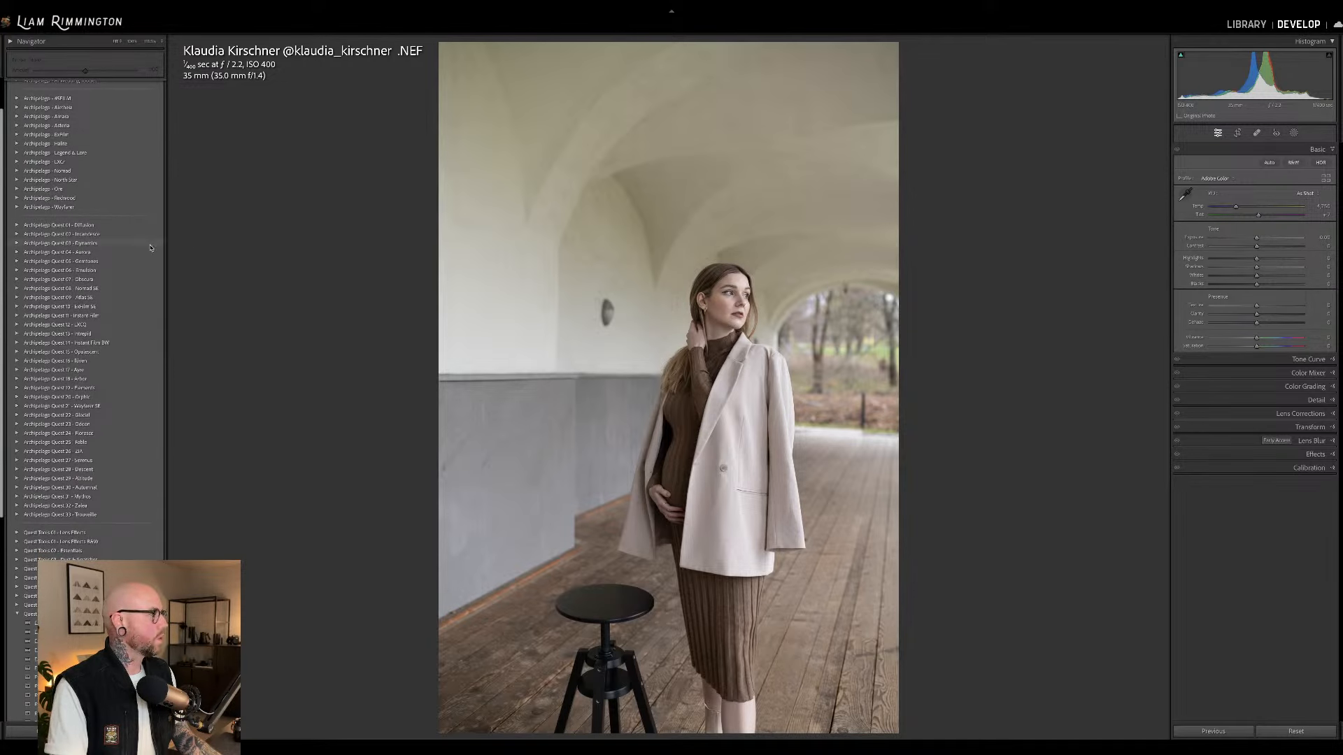
left_click(17, 198)
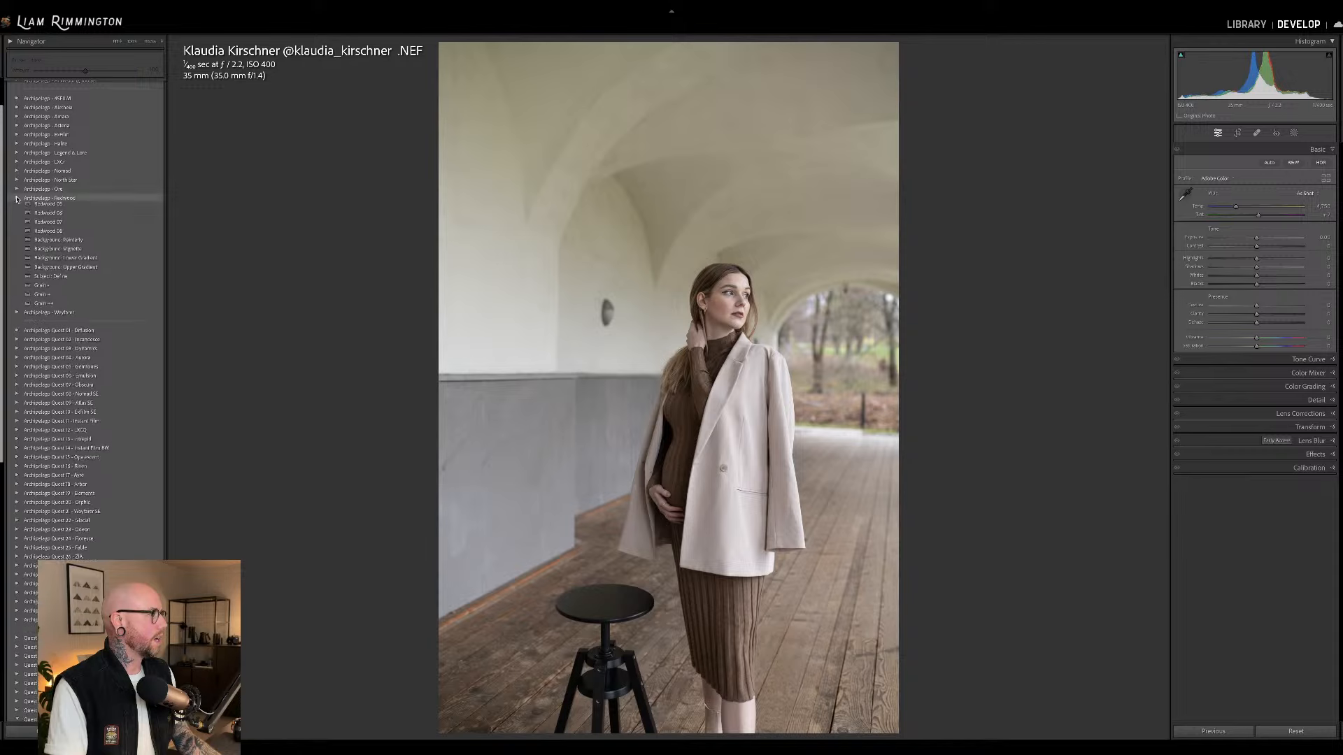
left_click(82, 243)
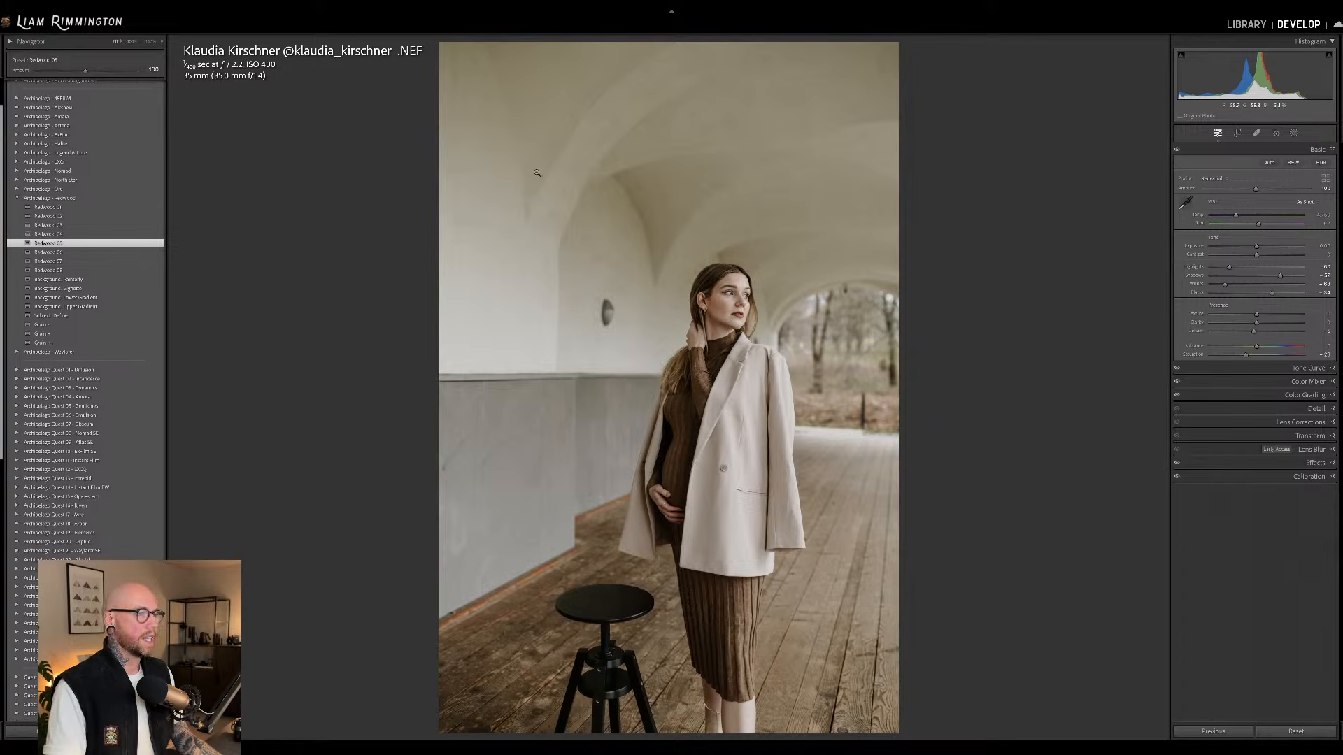
left_click(19, 198)
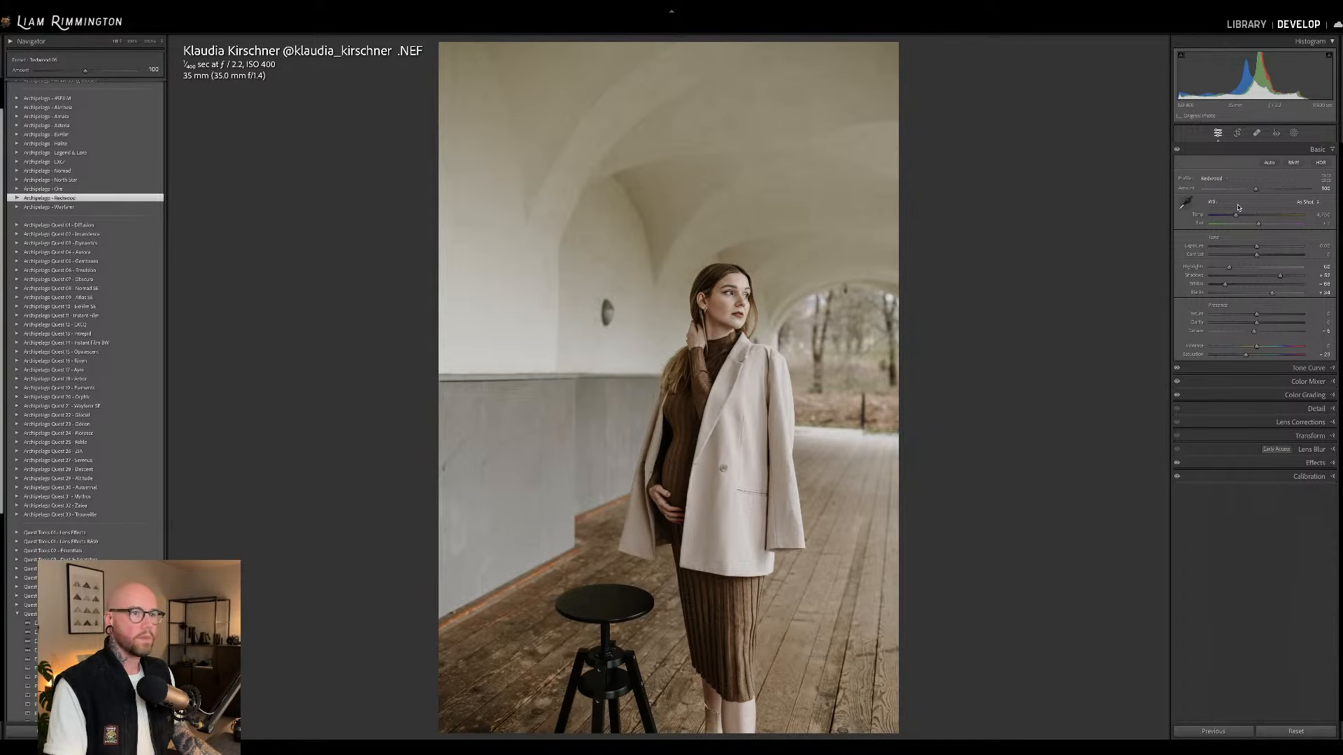
mouse_move(1282, 190)
left_mouse_down()
mouse_move(1298, 192)
mouse_move(1253, 200)
mouse_move(1280, 200)
left_mouse_up()
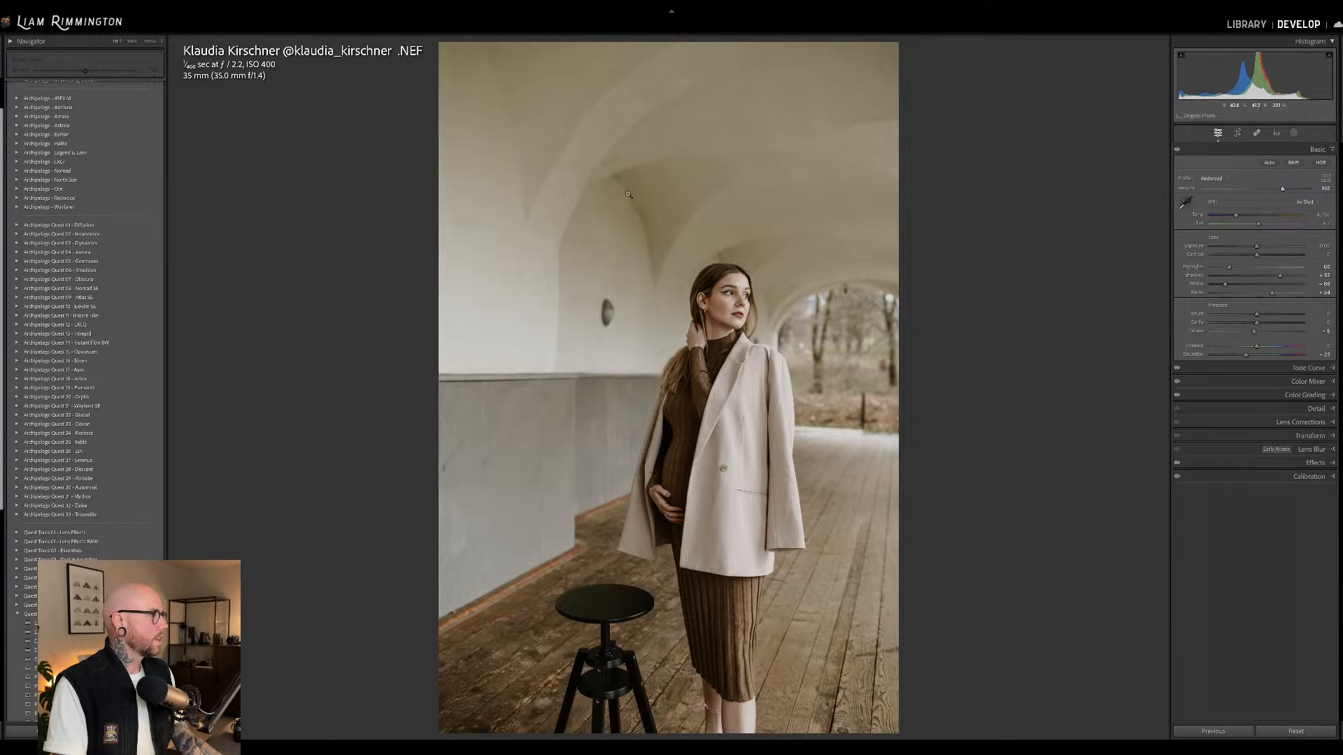
Add the first Background preset of the Redwood group at amount 200 and lower the exposure slightly.
left_click(17, 198)
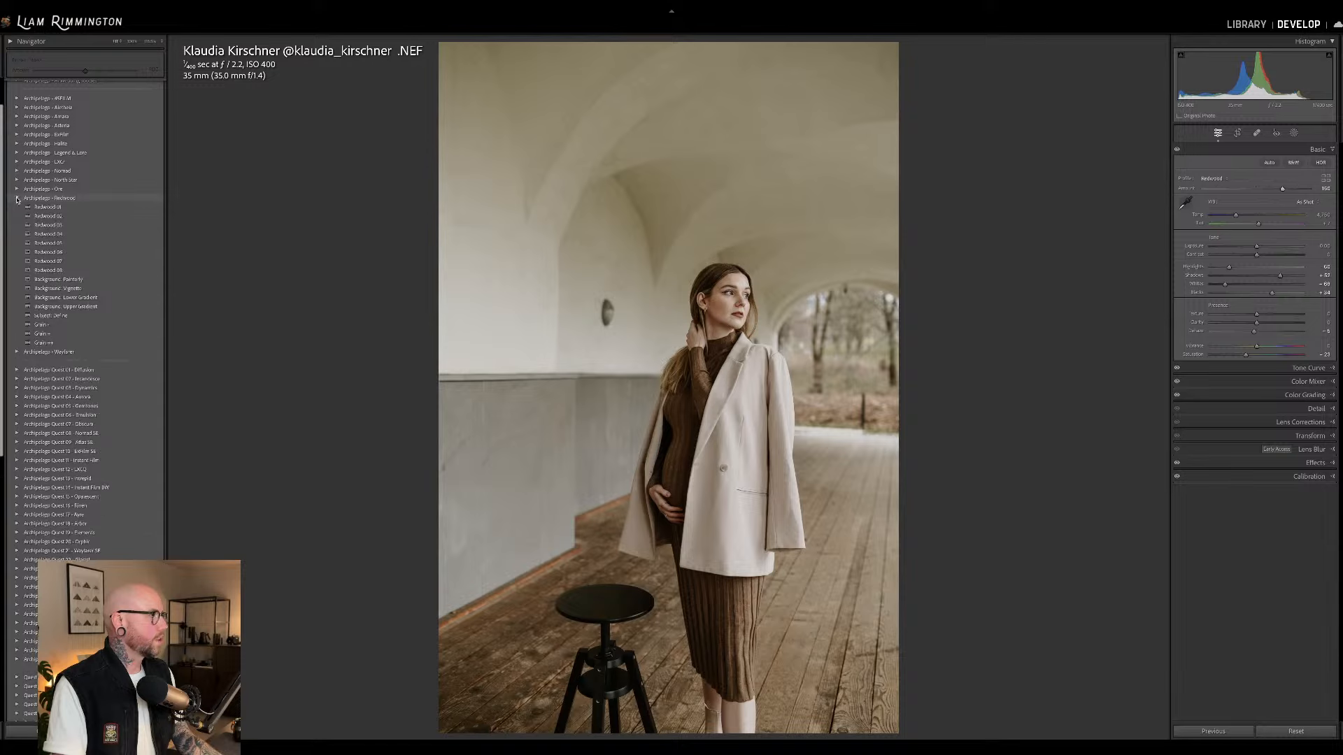
scroll(74, 173, "down", 1)
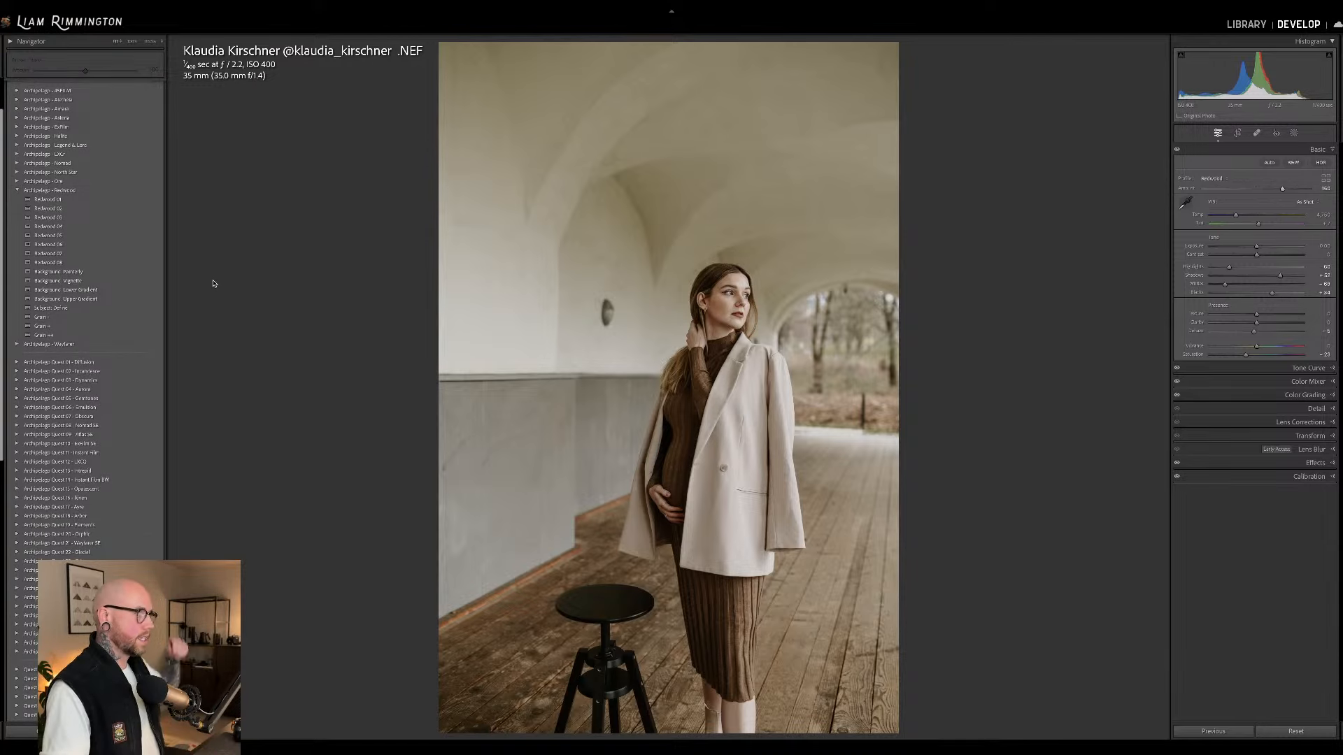
left_click(158, 274)
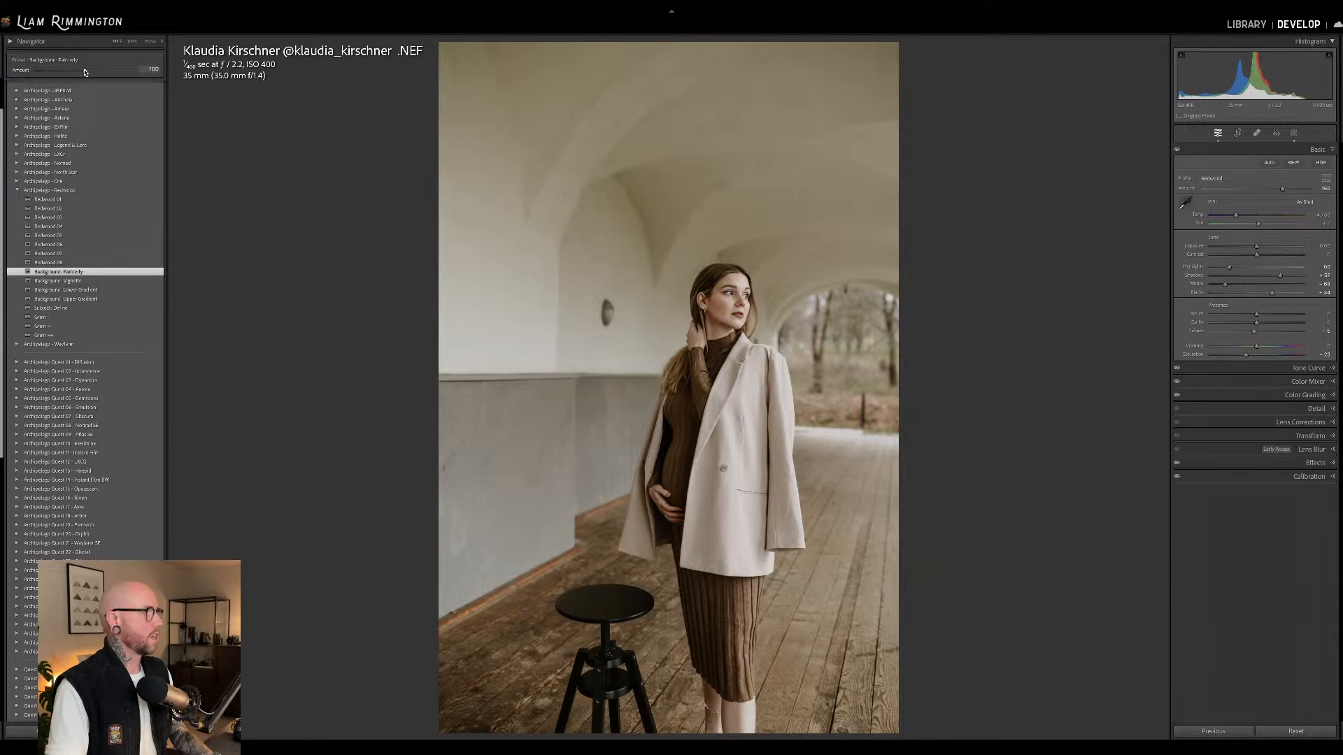
mouse_move(85, 72)
left_mouse_down()
mouse_move(35, 70)
mouse_move(171, 66)
left_mouse_up()
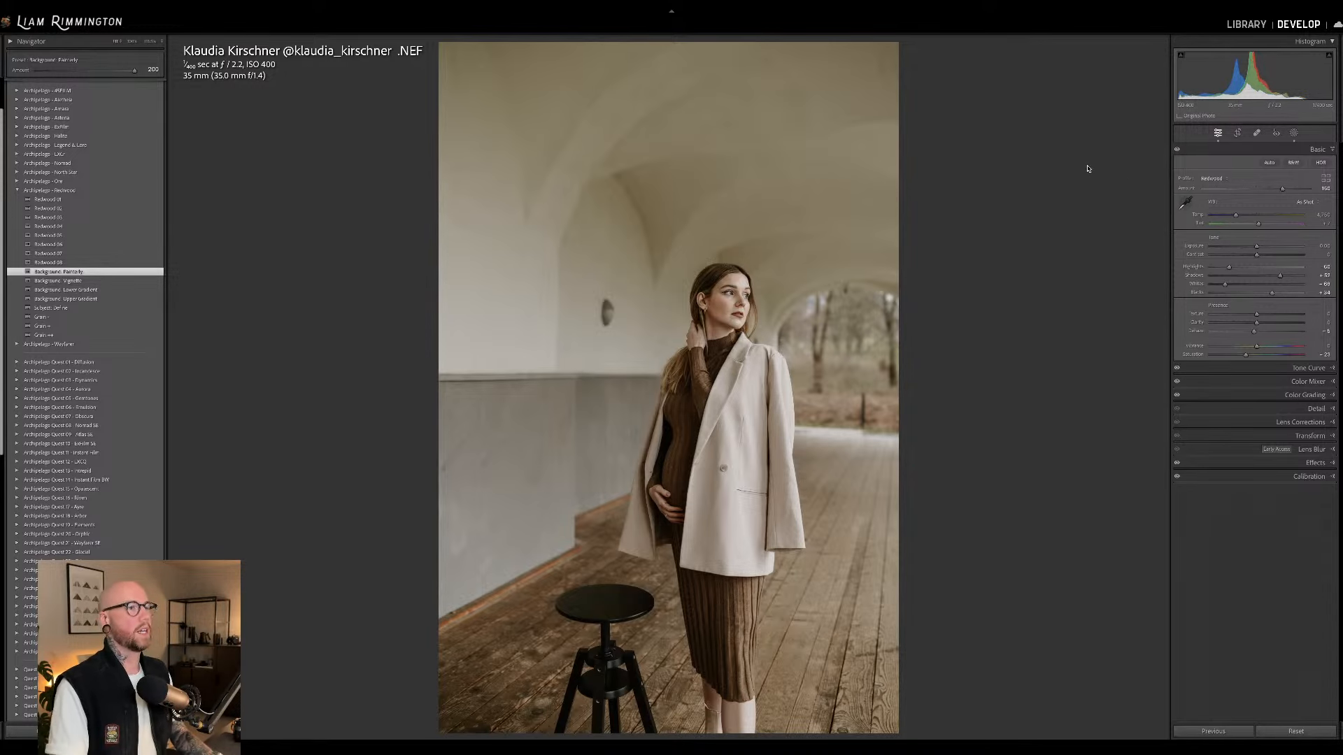
left_click_drag(1253, 73, 1248, 73)
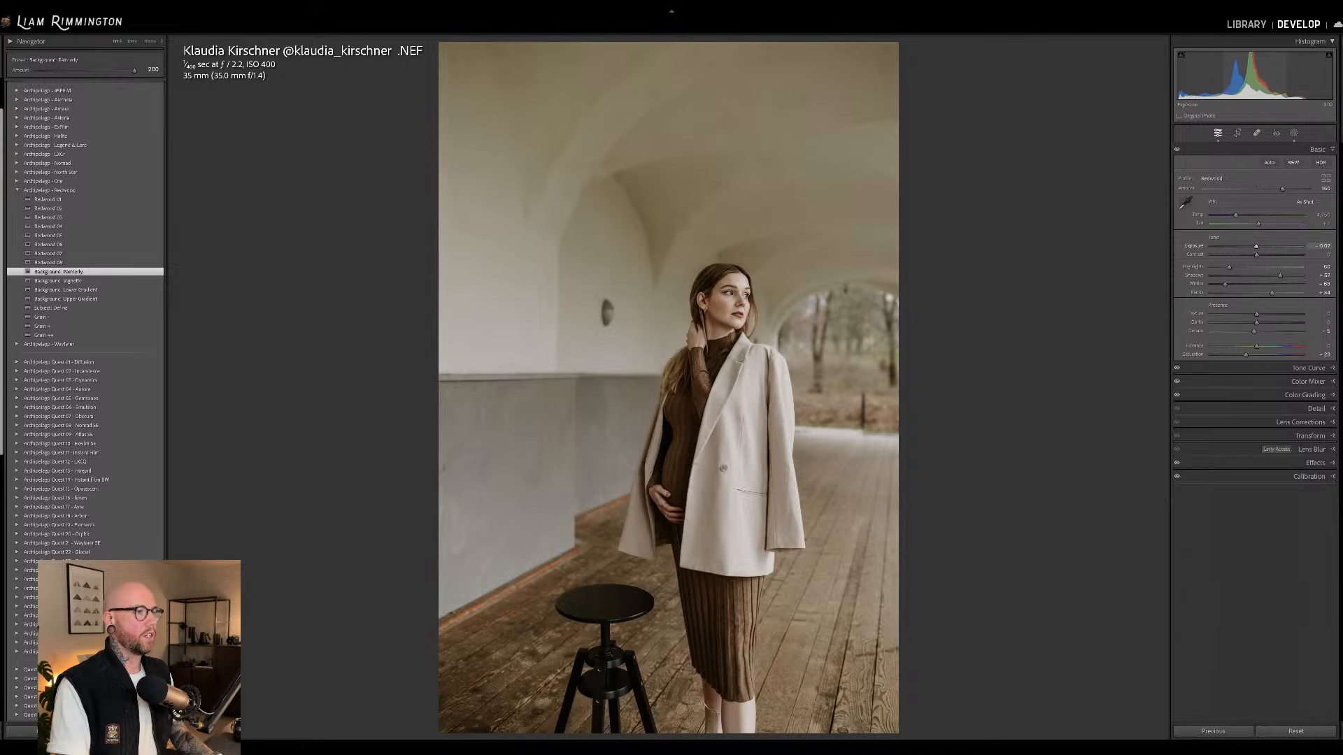
Apply the ExF Vintage Tone preset from the light leaks group to the arches portrait.
left_click(17, 190)
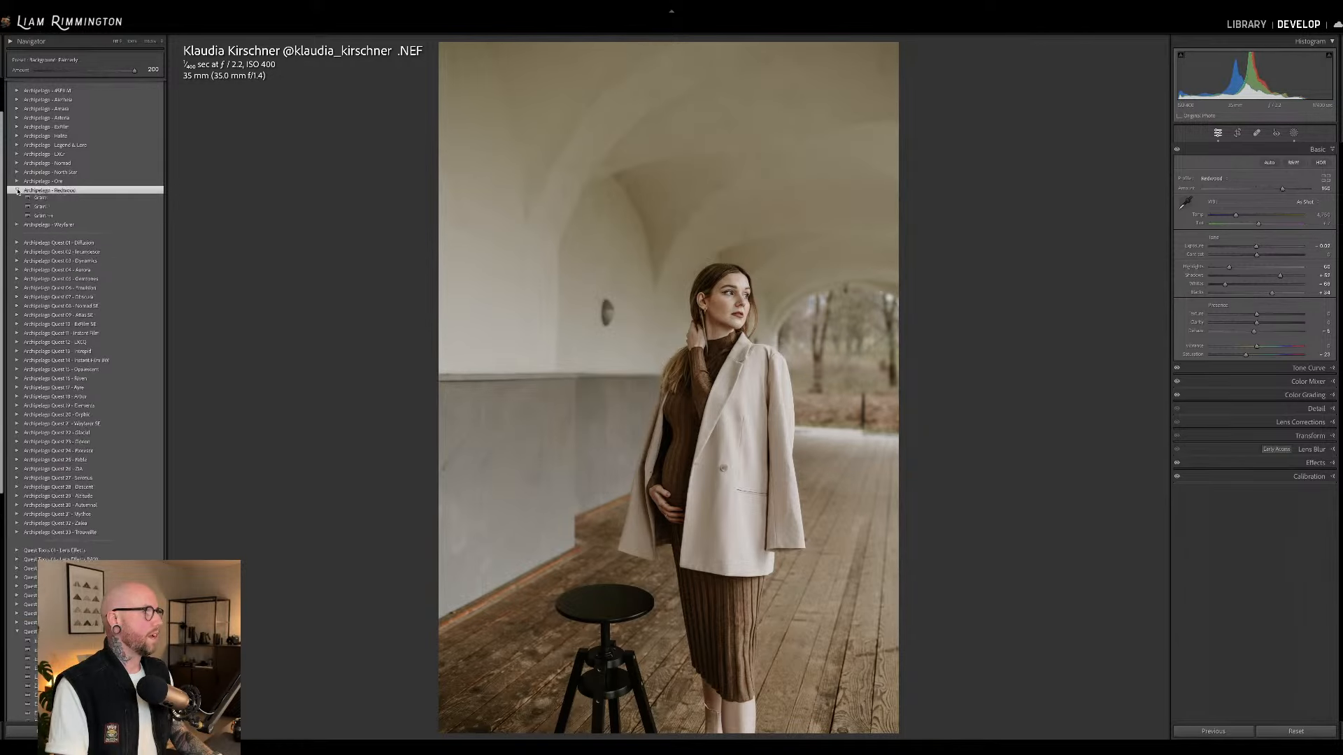
scroll(105, 231, "down", 4)
scroll(127, 231, "down", 3)
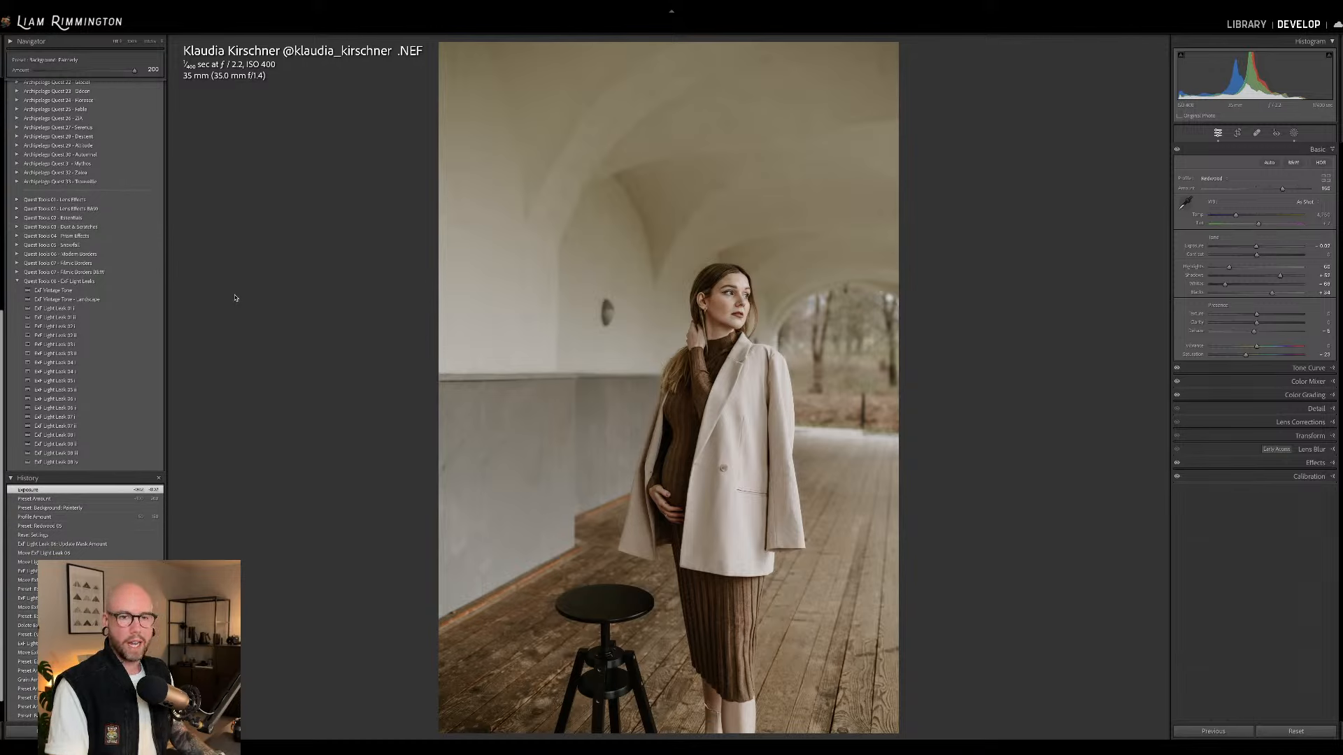
scroll(150, 247, "up", 1)
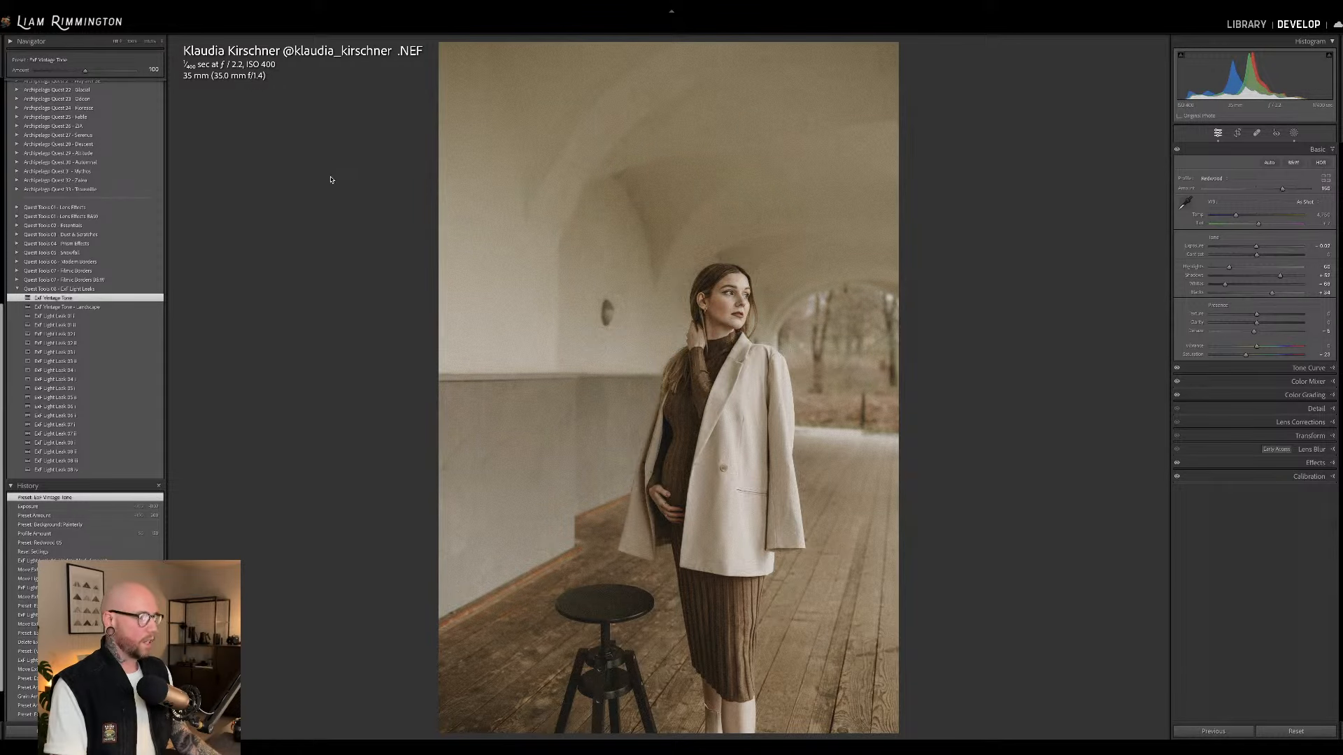
Compare the arches portrait with and without the ExF Vintage Tone preset.
key("ctrl+z")
key("ctrl+y")
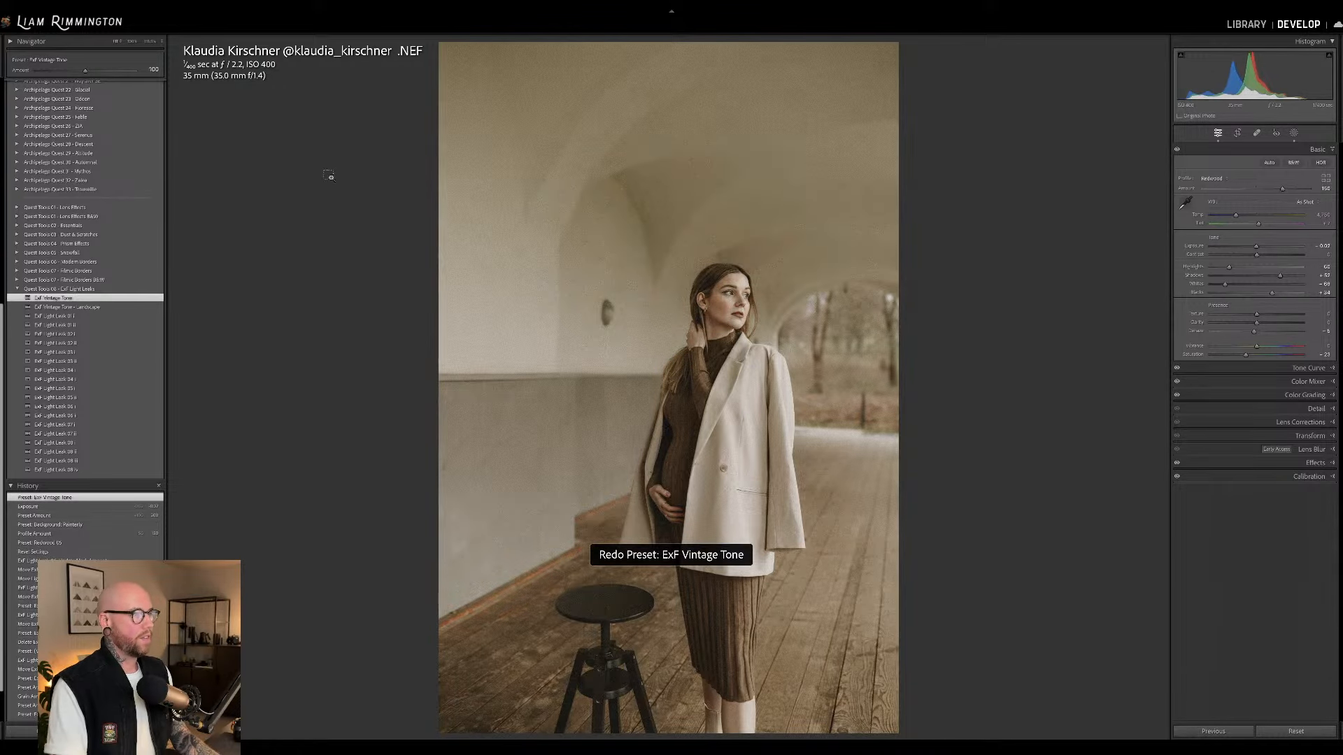
key("ctrl+z")
key("ctrl+y")
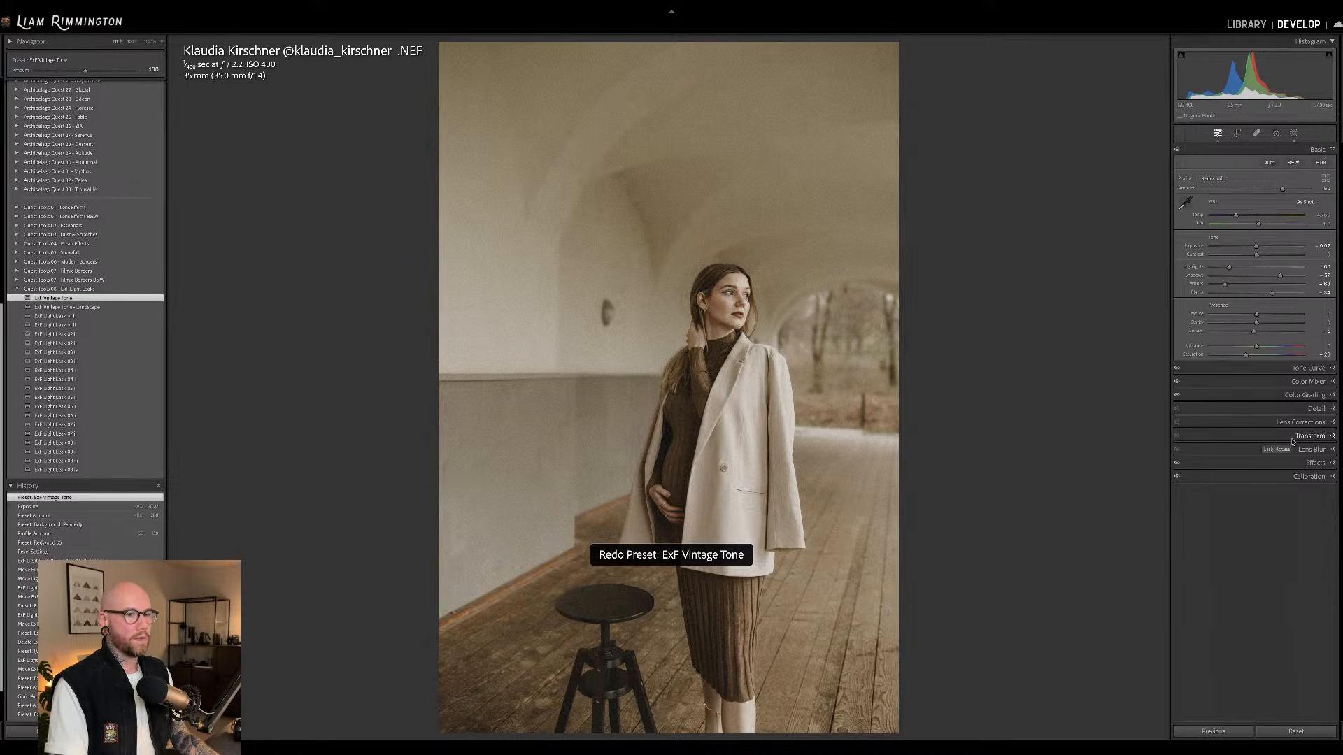
Remove the grain from the arches portrait by setting its grain amount to 0.
left_click(1314, 463)
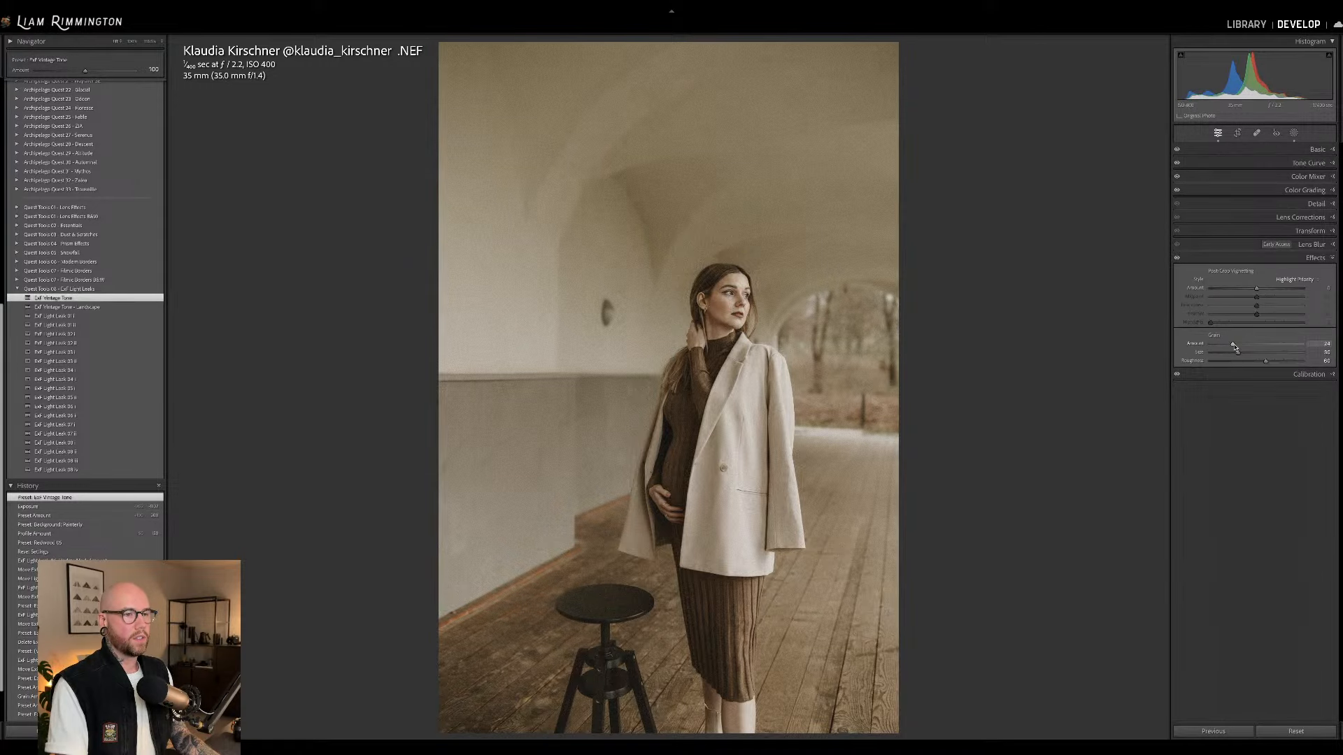
left_click_drag(1235, 347, 1234, 345)
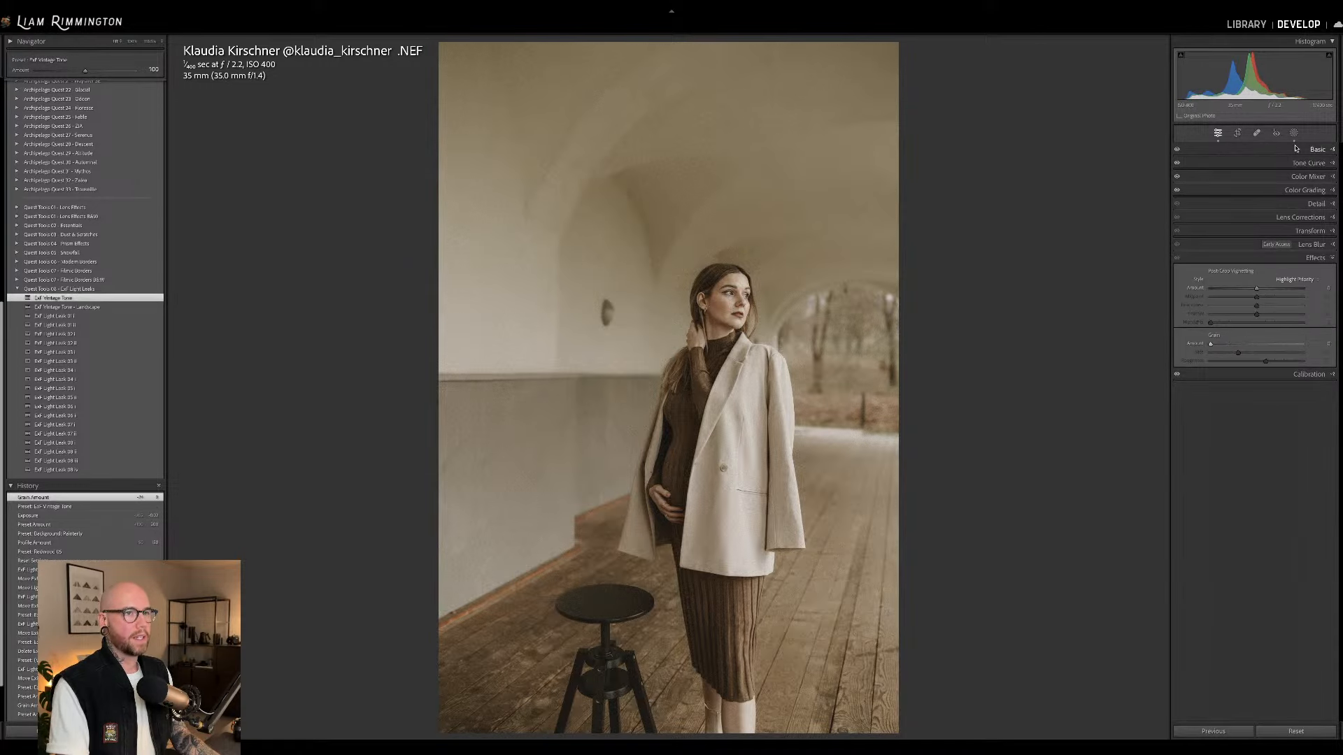
left_click(1318, 149)
Inspect the woman up close, reduce the ExF Vintage Tone preset amount to 77, and compare the photo with the original.
left_click(804, 391)
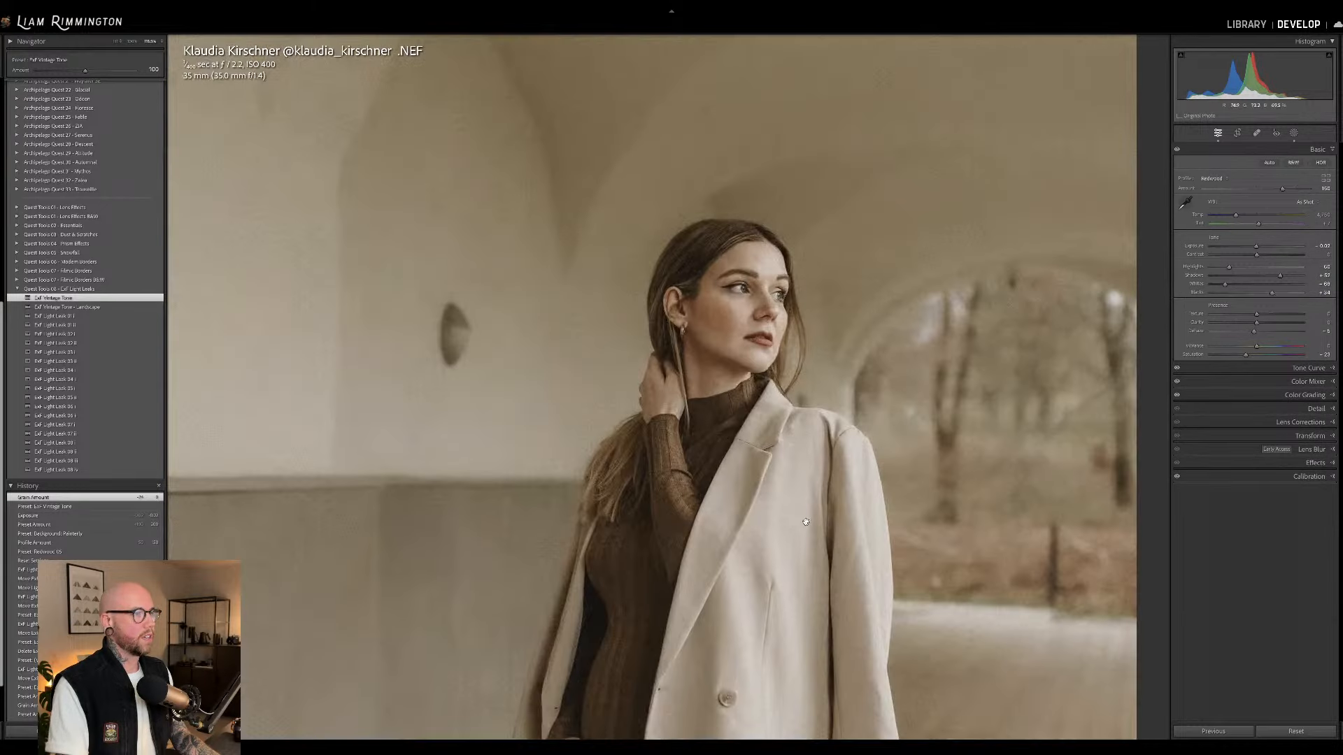
left_click_drag(833, 413, 834, 408)
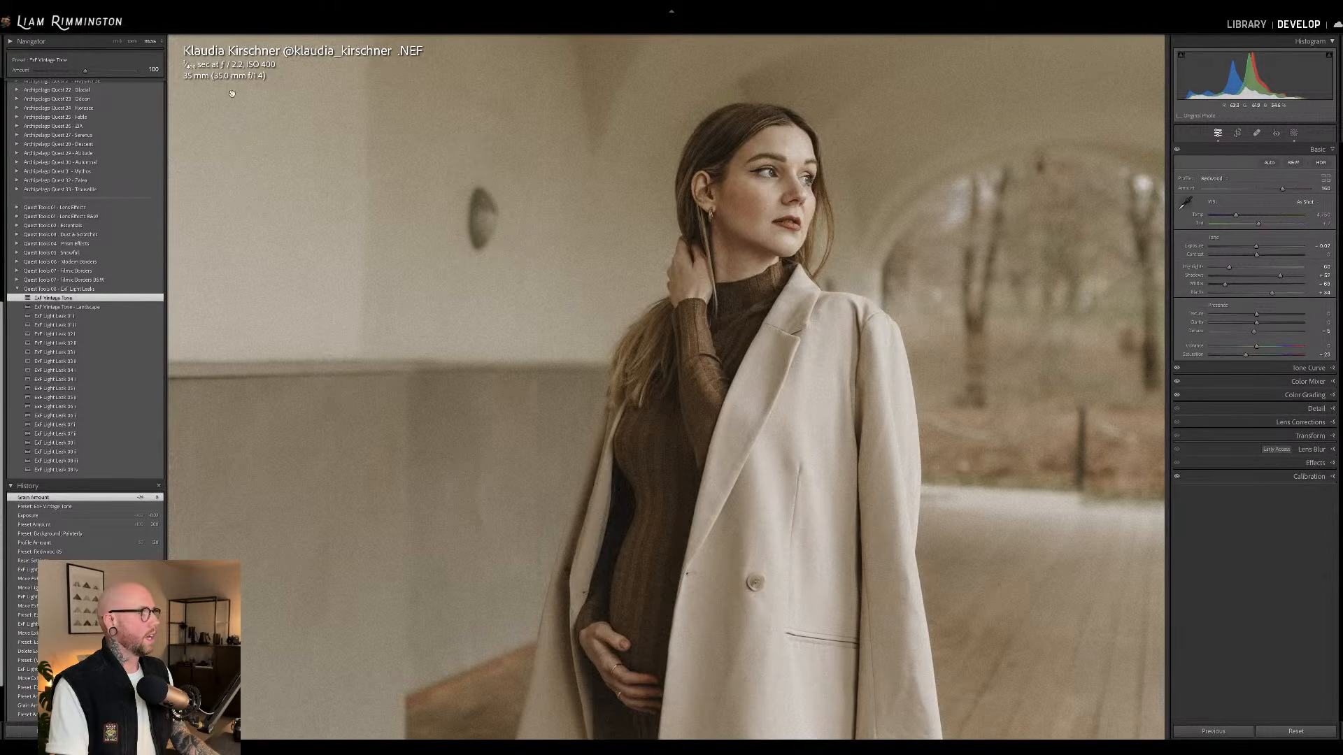
left_click_drag(708, 224, 713, 275)
mouse_move(87, 72)
left_mouse_down()
mouse_move(157, 79)
mouse_move(74, 84)
left_mouse_up()
left_click(651, 300)
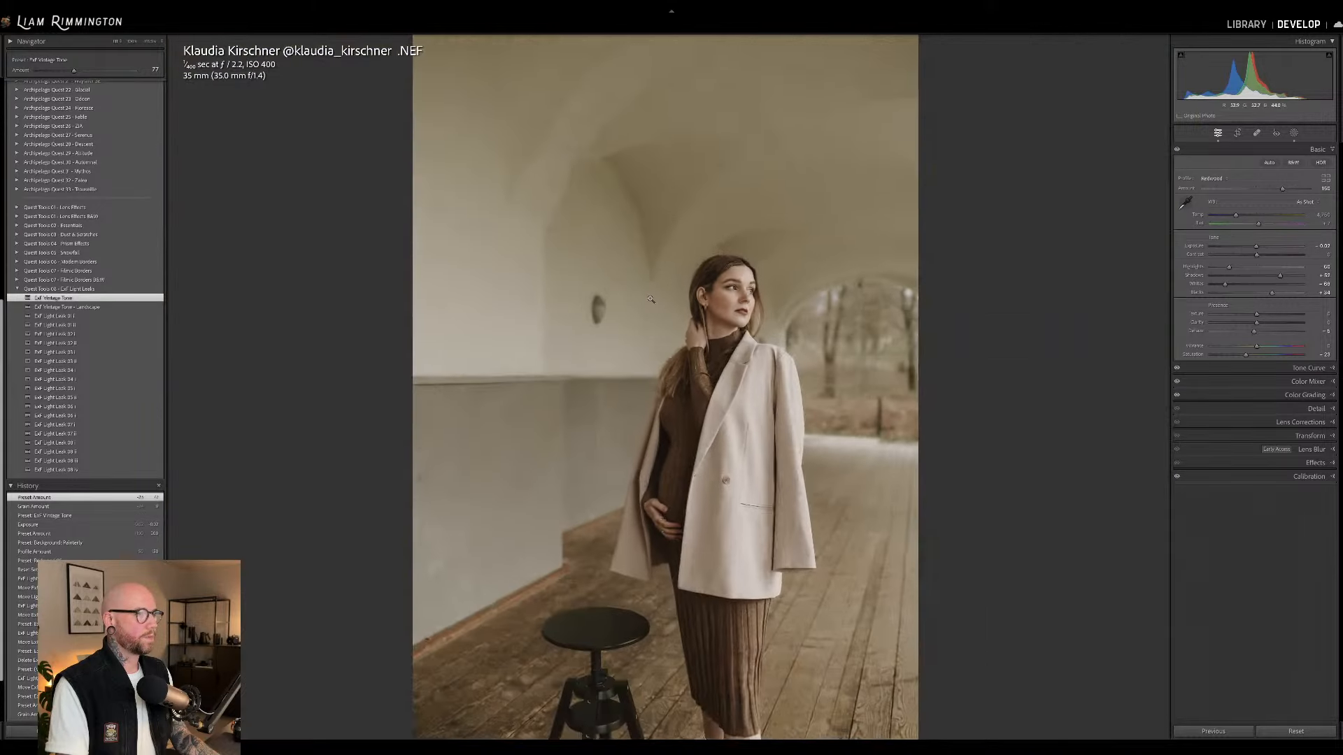
key("backslash")
key("backslash")
key("backslash")
key("backslash")
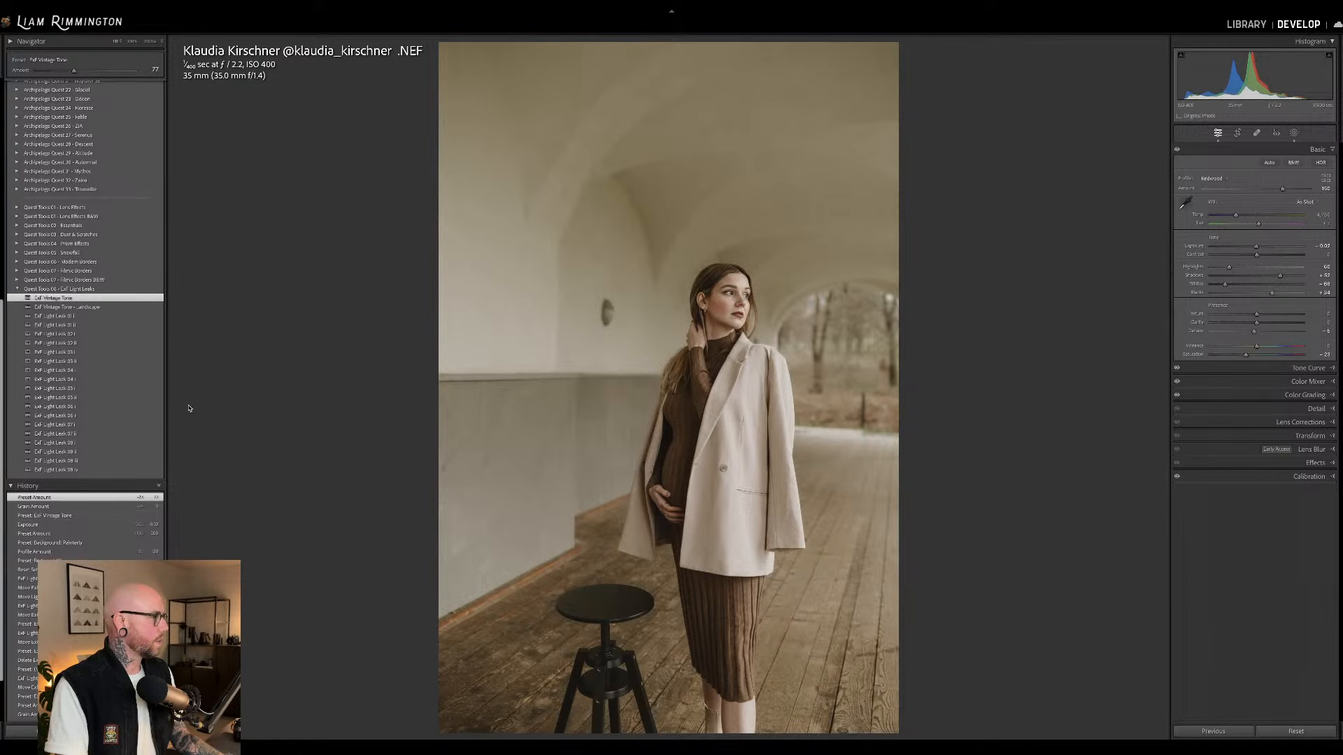
Add the ExF Light Leak 06 preset, move its streak toward the photo's right edge, and lower the mask's overall amount.
left_click(161, 406)
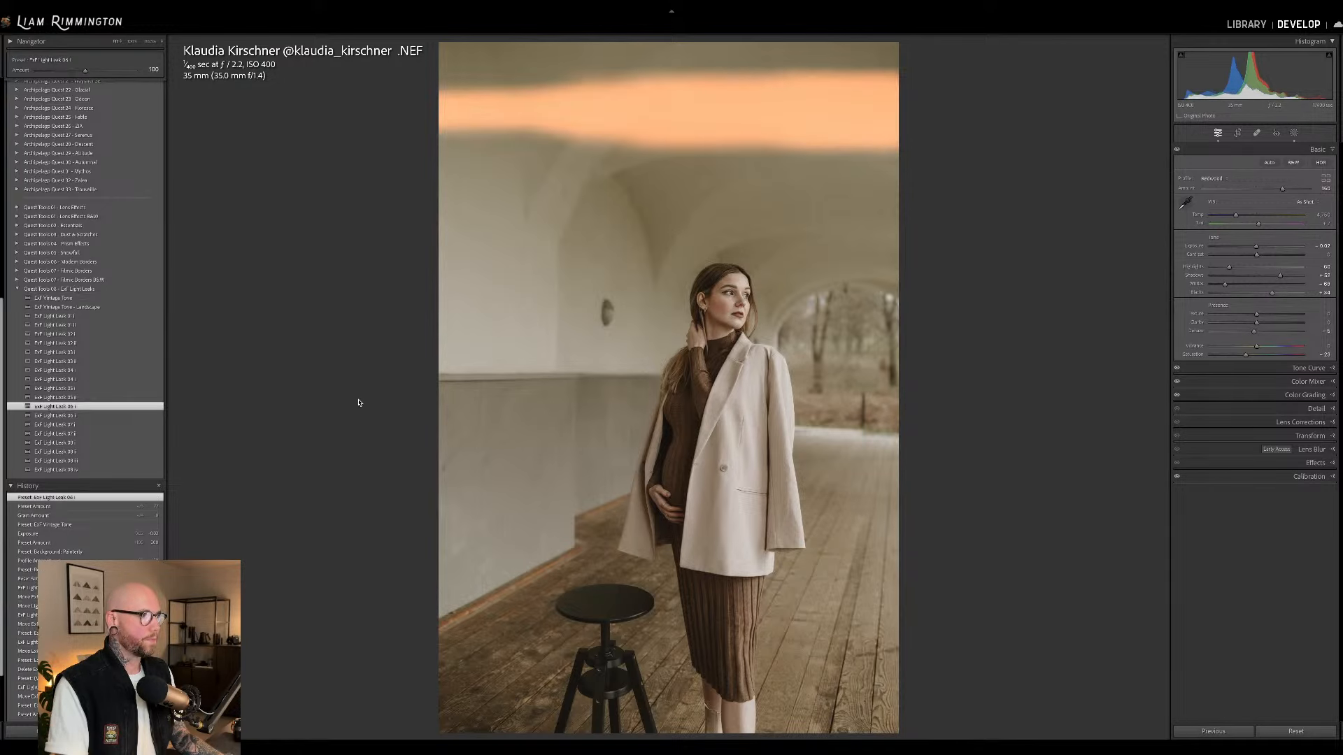
left_click(1294, 133)
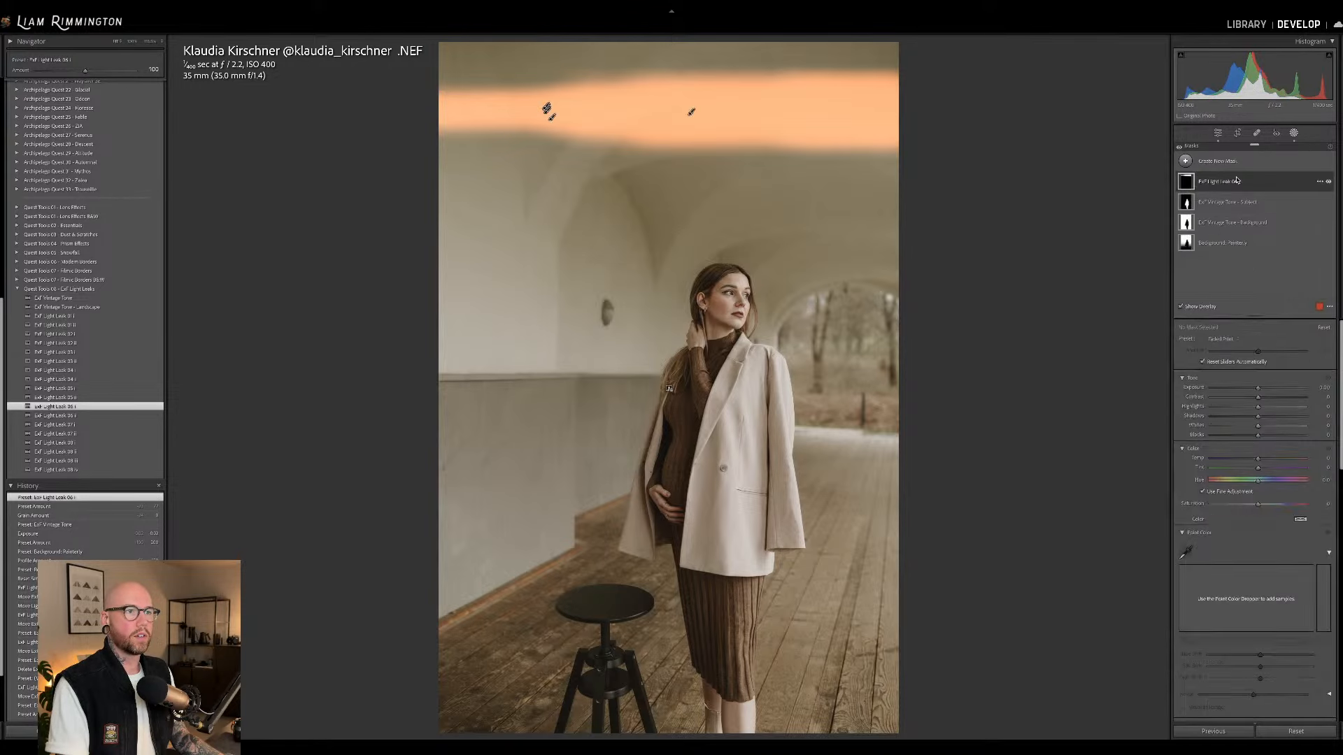
left_click_drag(695, 111, 1146, 106)
mouse_move(1257, 351)
left_mouse_down()
mouse_move(1235, 357)
mouse_move(1247, 359)
left_mouse_up()
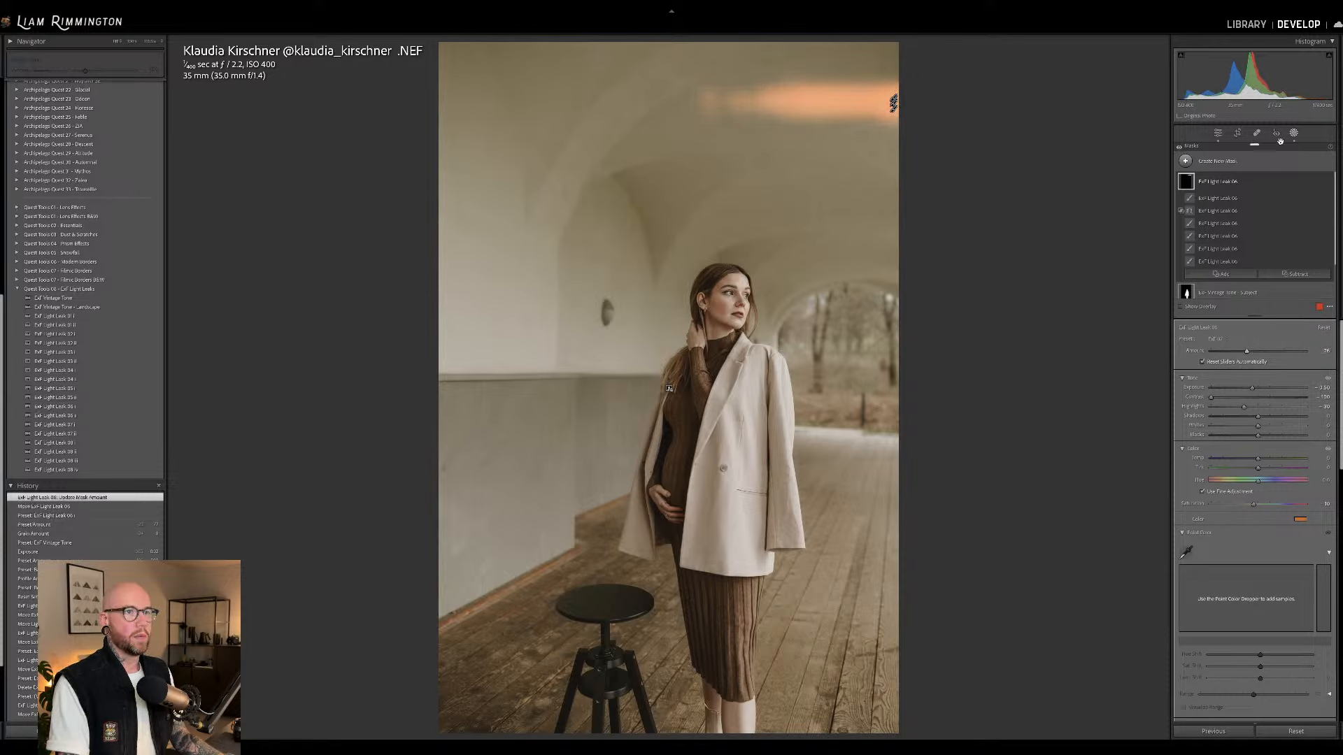
left_click(1294, 133)
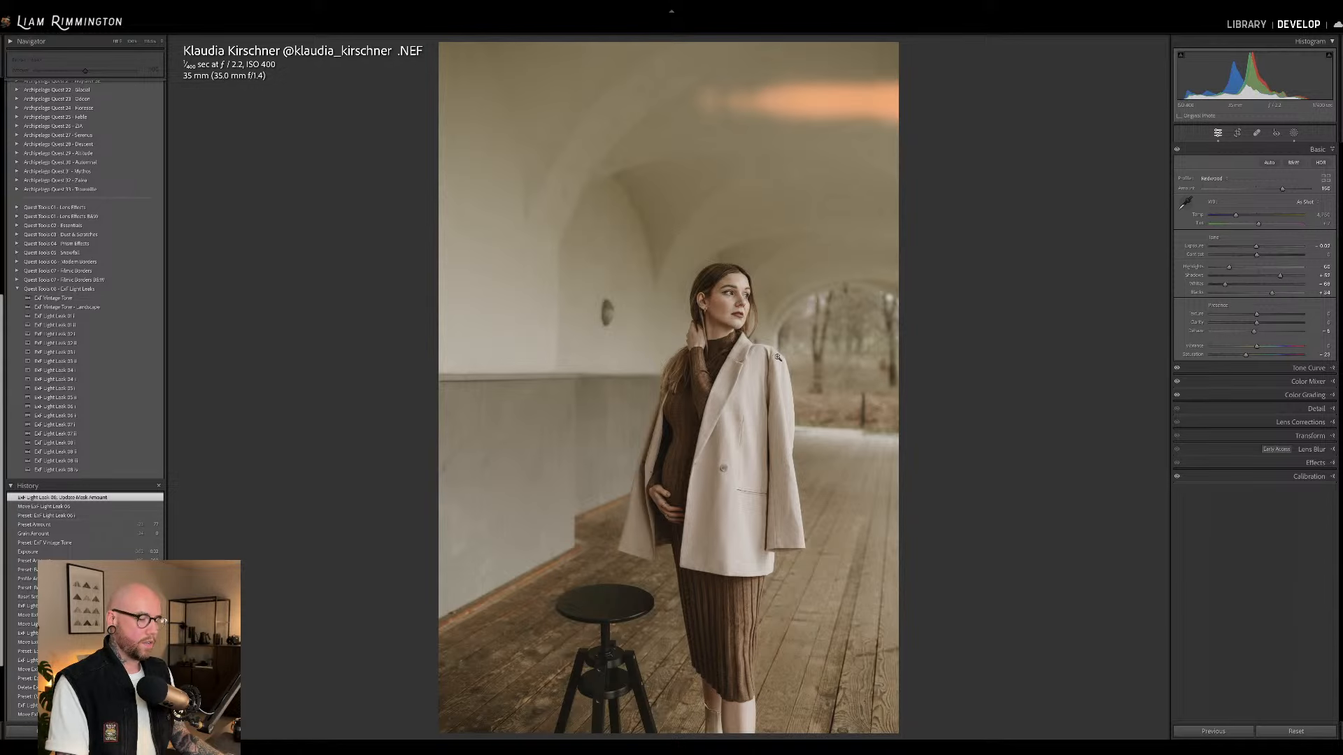
Add the ExF Light Leak 07 preset and move its mask away from the woman to the photo's left edge.
left_click(149, 434)
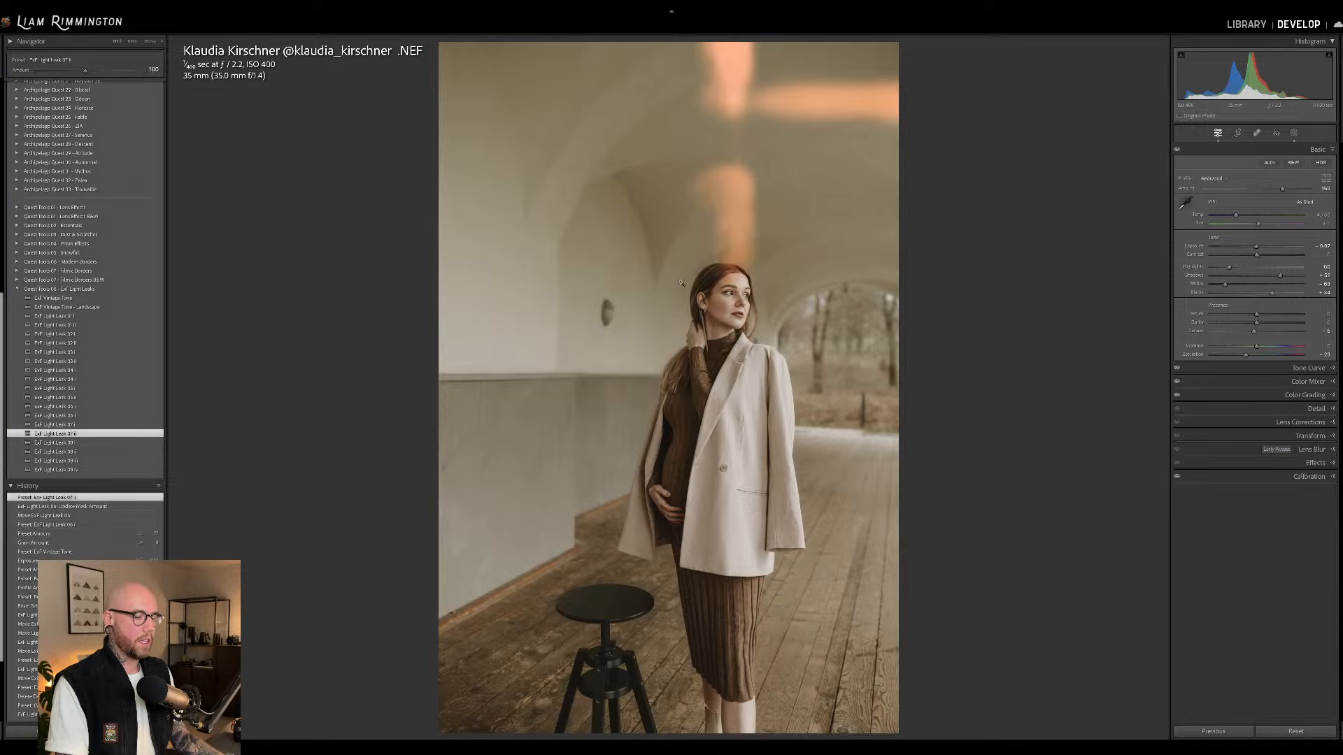
left_click(1294, 133)
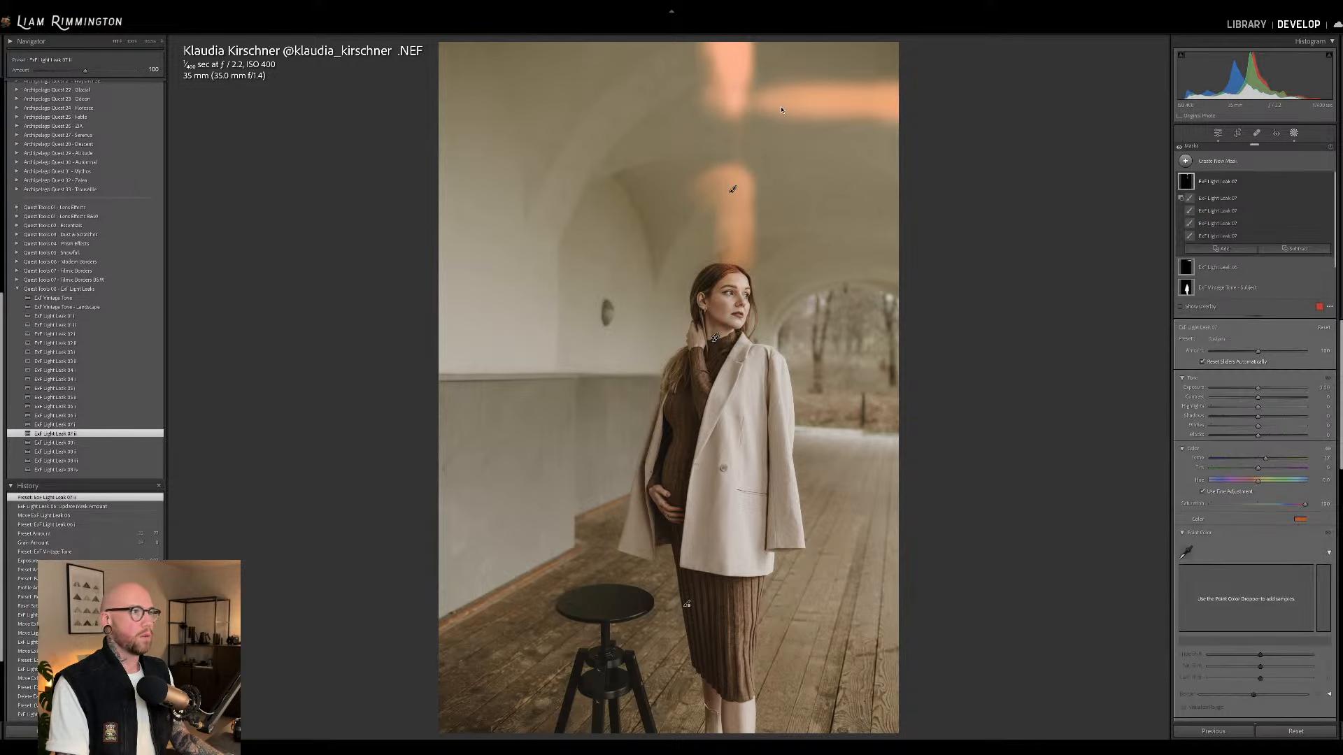
left_click_drag(733, 189, 470, 297)
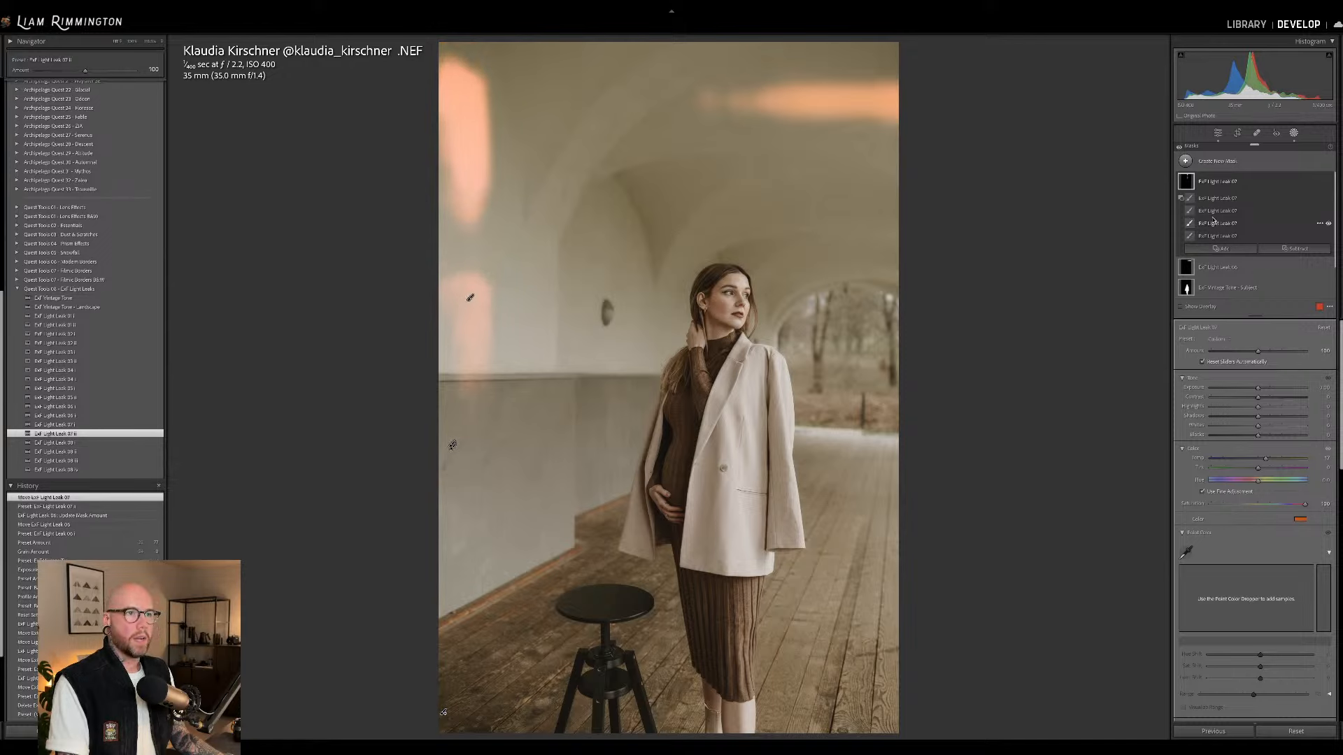
Tint the ExF Light Leak 07 mask golden yellow with hue 47 and fine-tune its overall amount.
left_click(1300, 519)
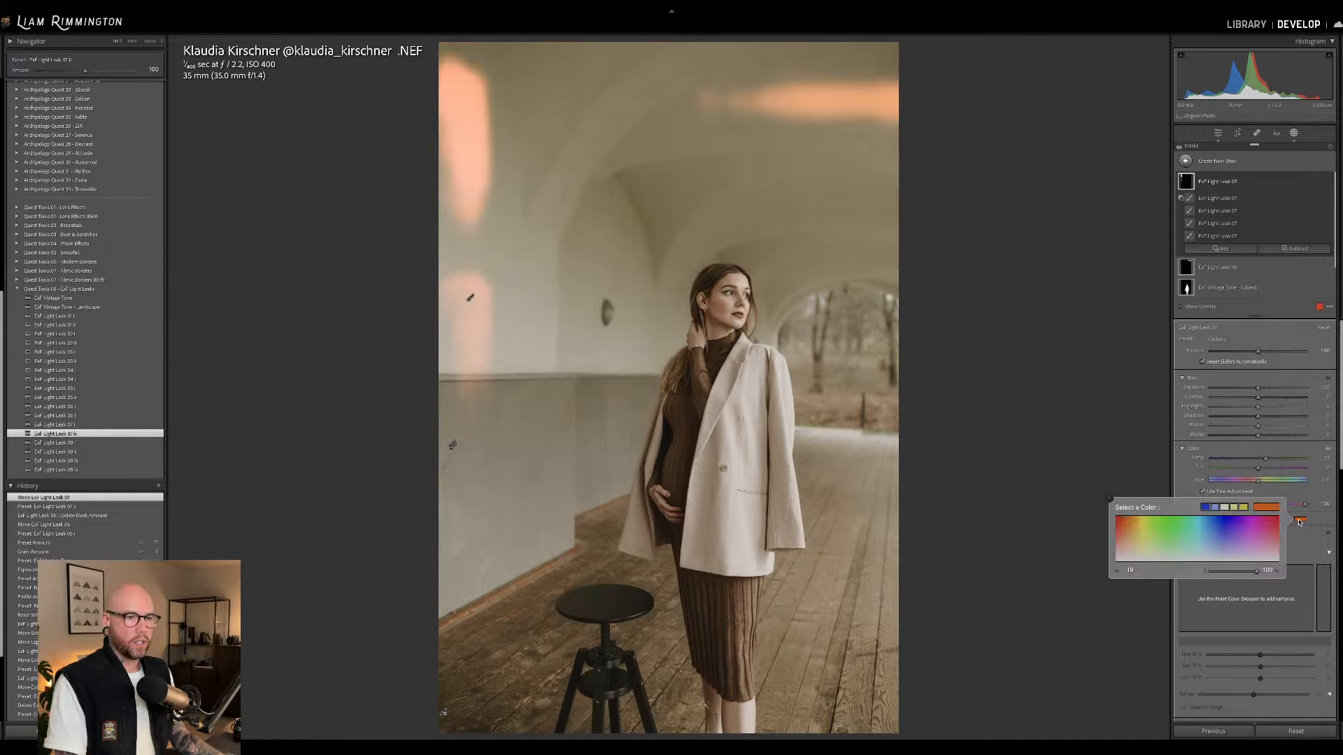
left_click(1137, 529)
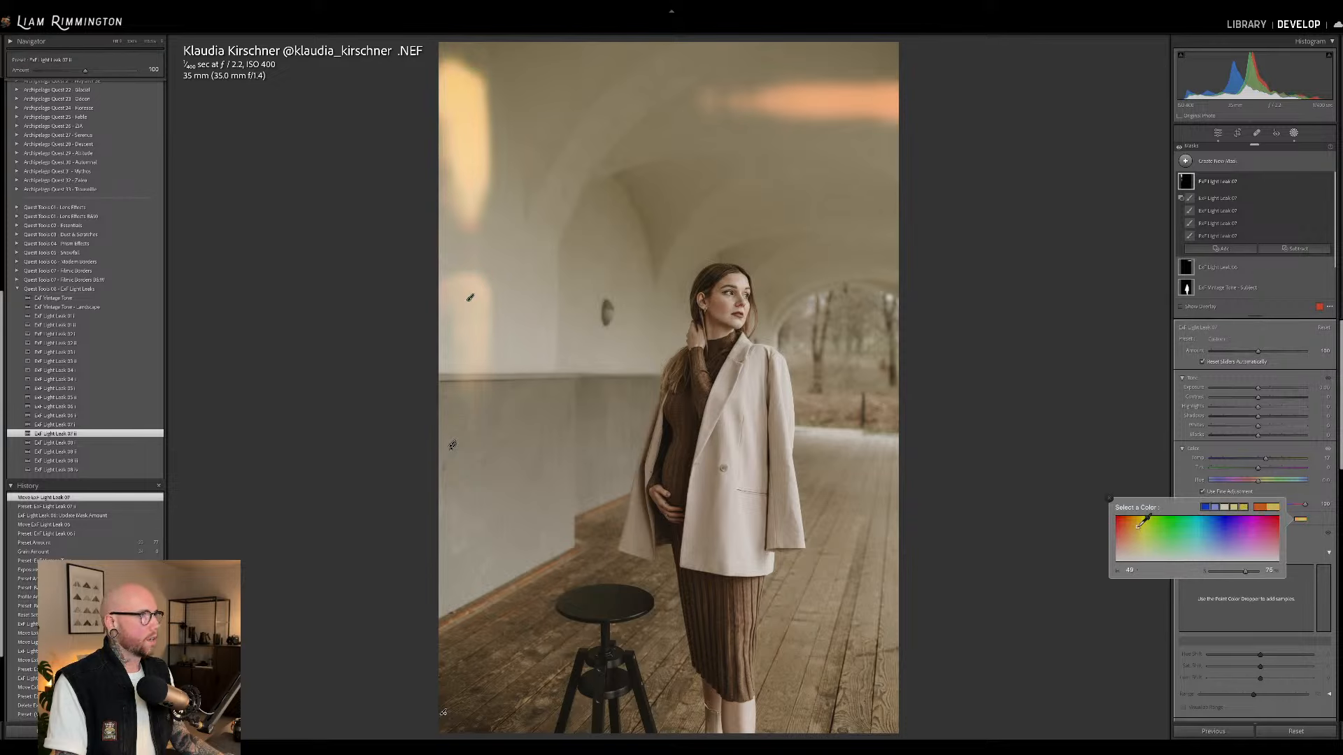
left_click_drag(1139, 529, 1138, 524)
left_click_drag(1251, 572, 1268, 572)
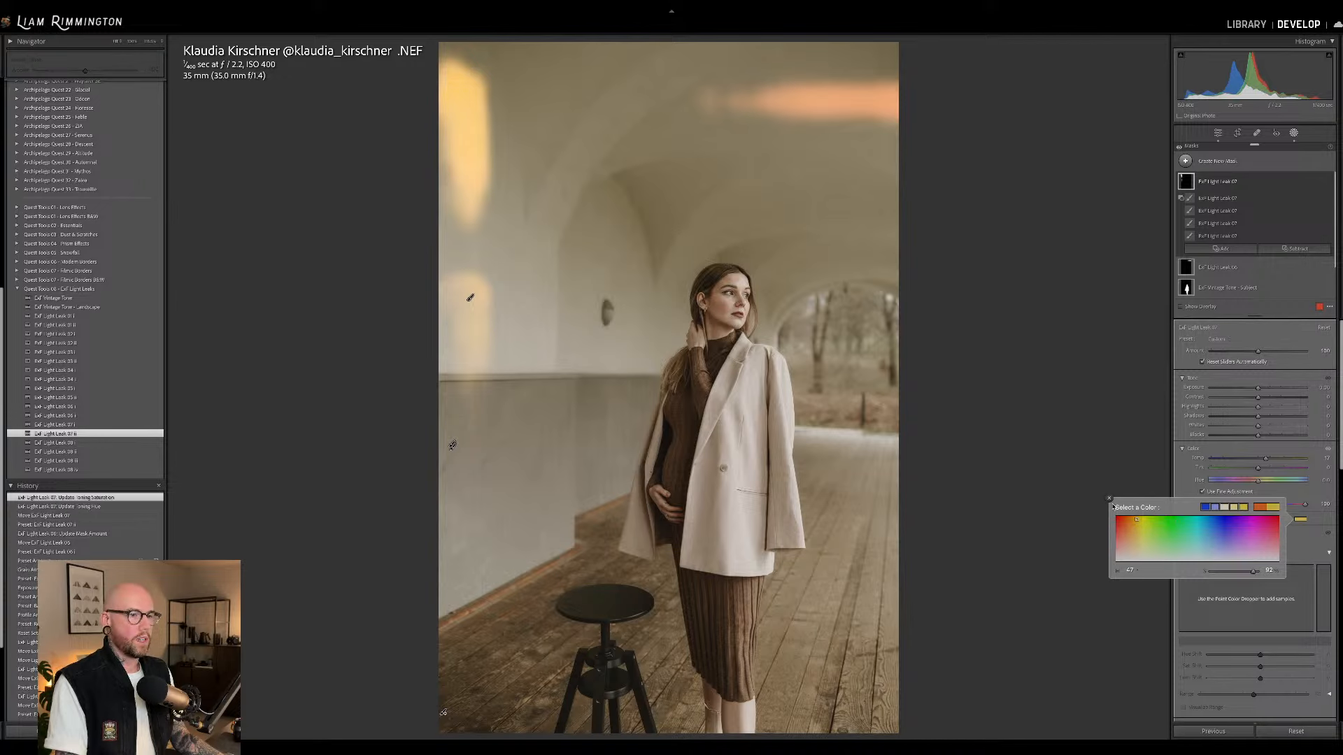
left_click(1109, 499)
mouse_move(1259, 354)
left_mouse_down()
mouse_move(1279, 355)
mouse_move(1262, 355)
left_mouse_up()
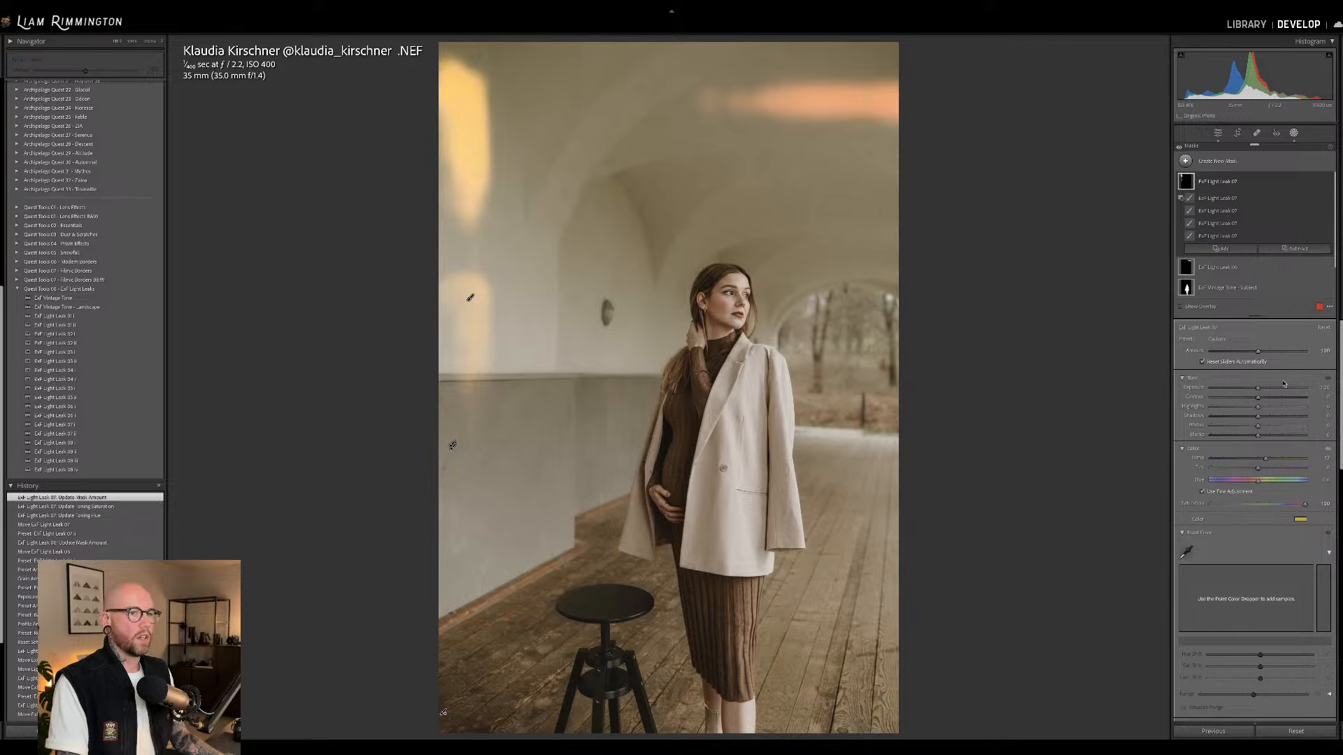
left_click(1257, 181)
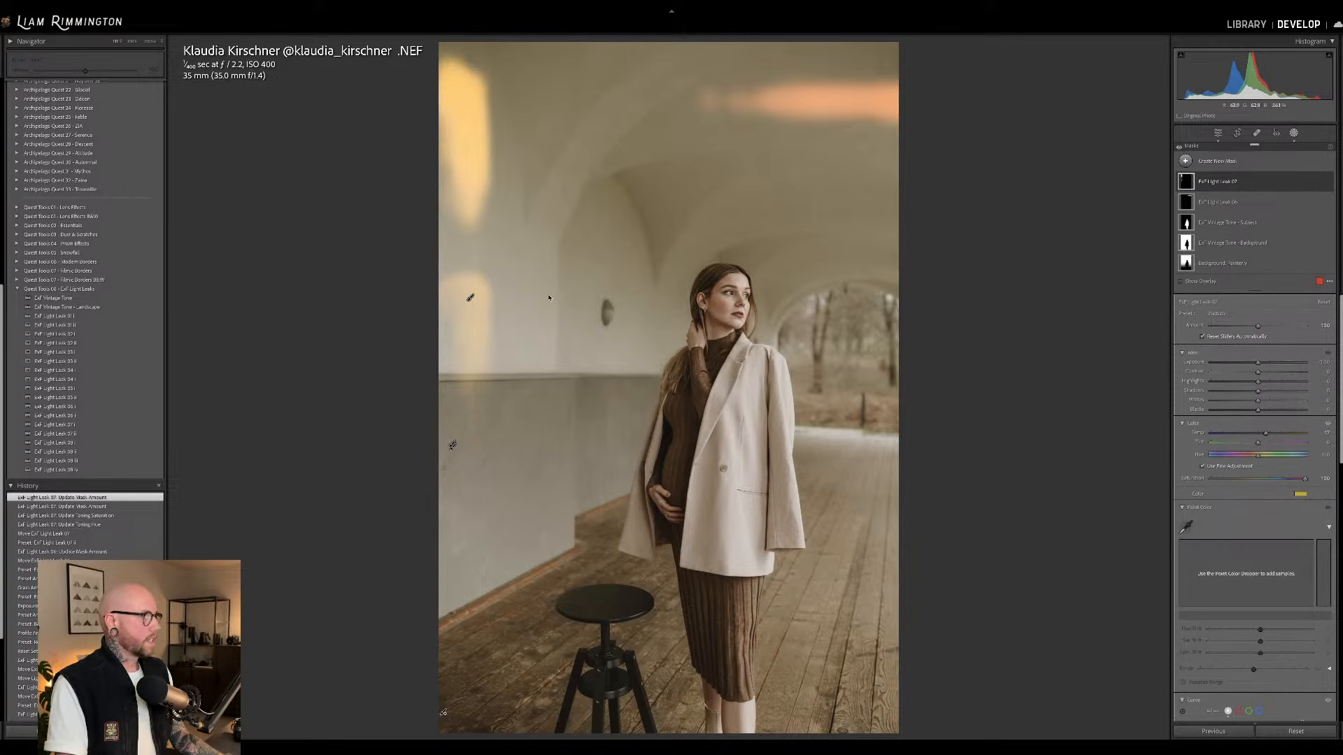
Collapse the light leaks preset group and compare the edited arches portrait with its original.
left_click(17, 289)
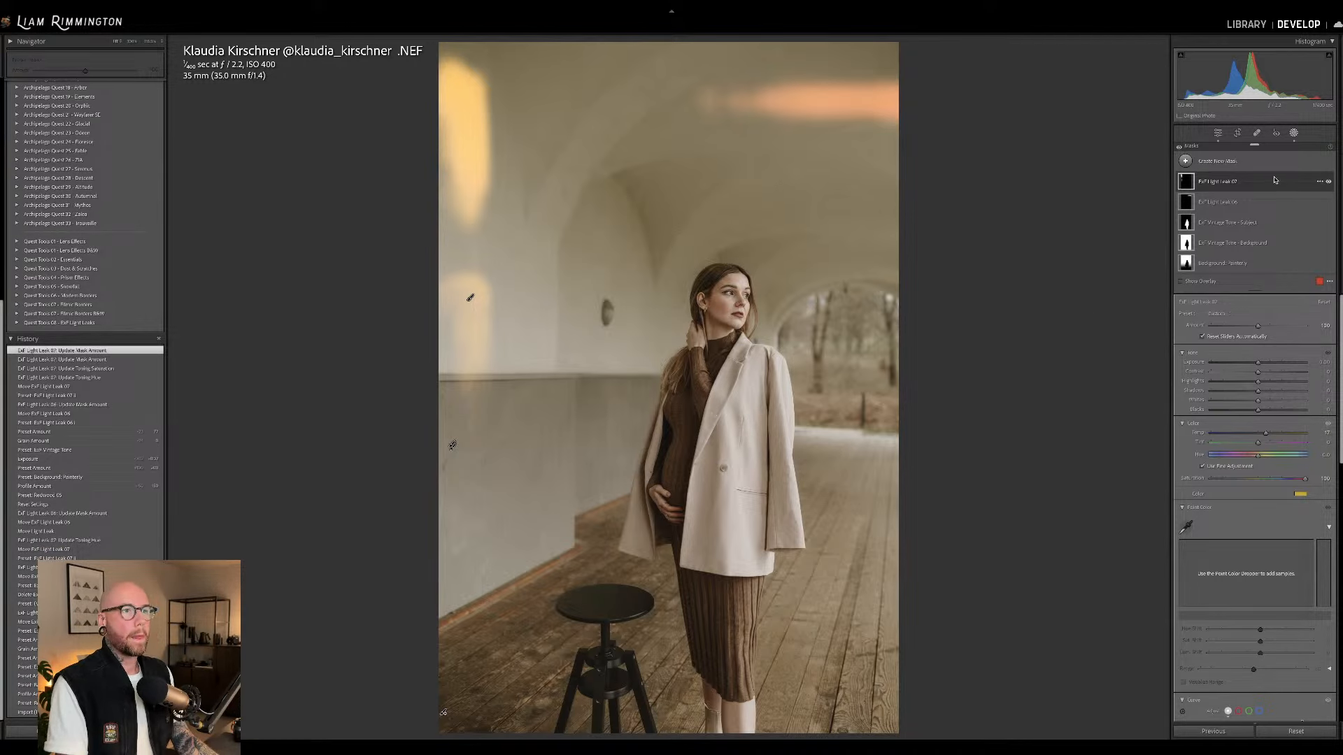
key("backslash")
key("backslash")
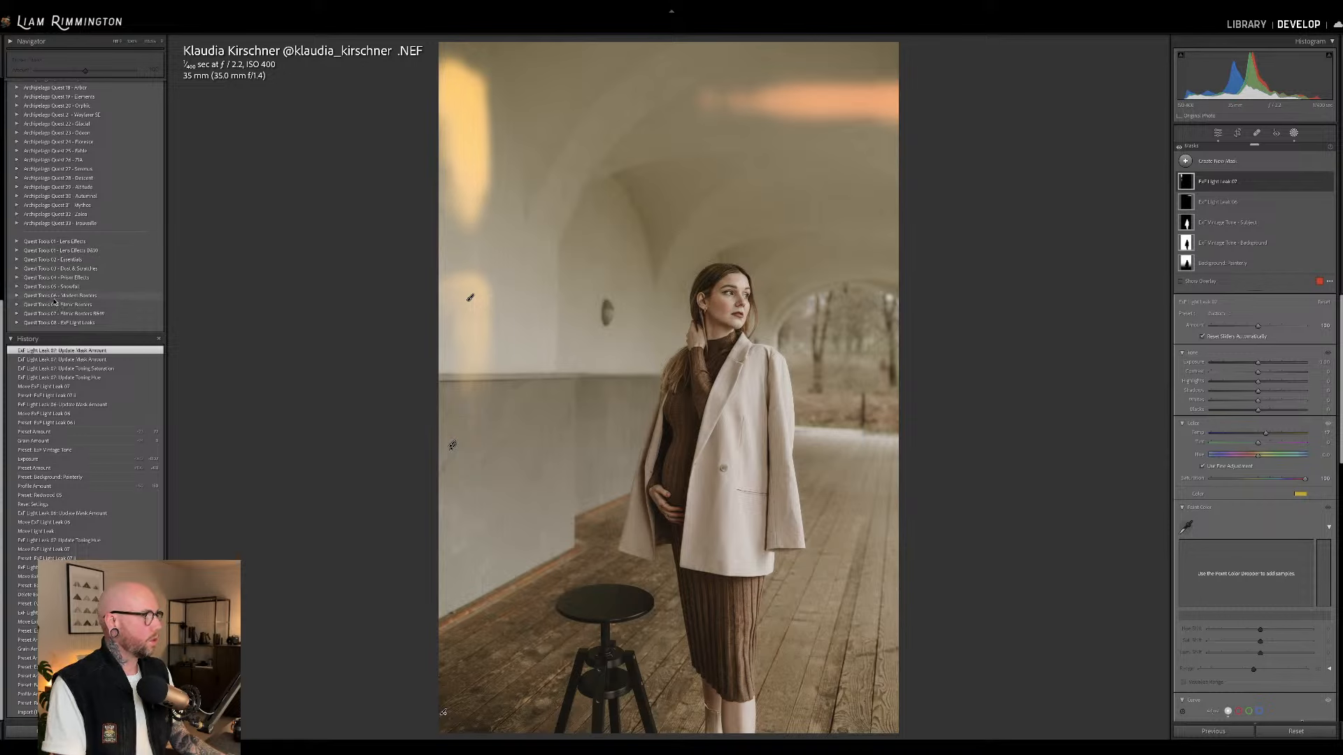
Apply the vertical 35mm film border preset number 3 from the Filmic Borders group to the arches portrait.
left_click(17, 323)
left_click(16, 306)
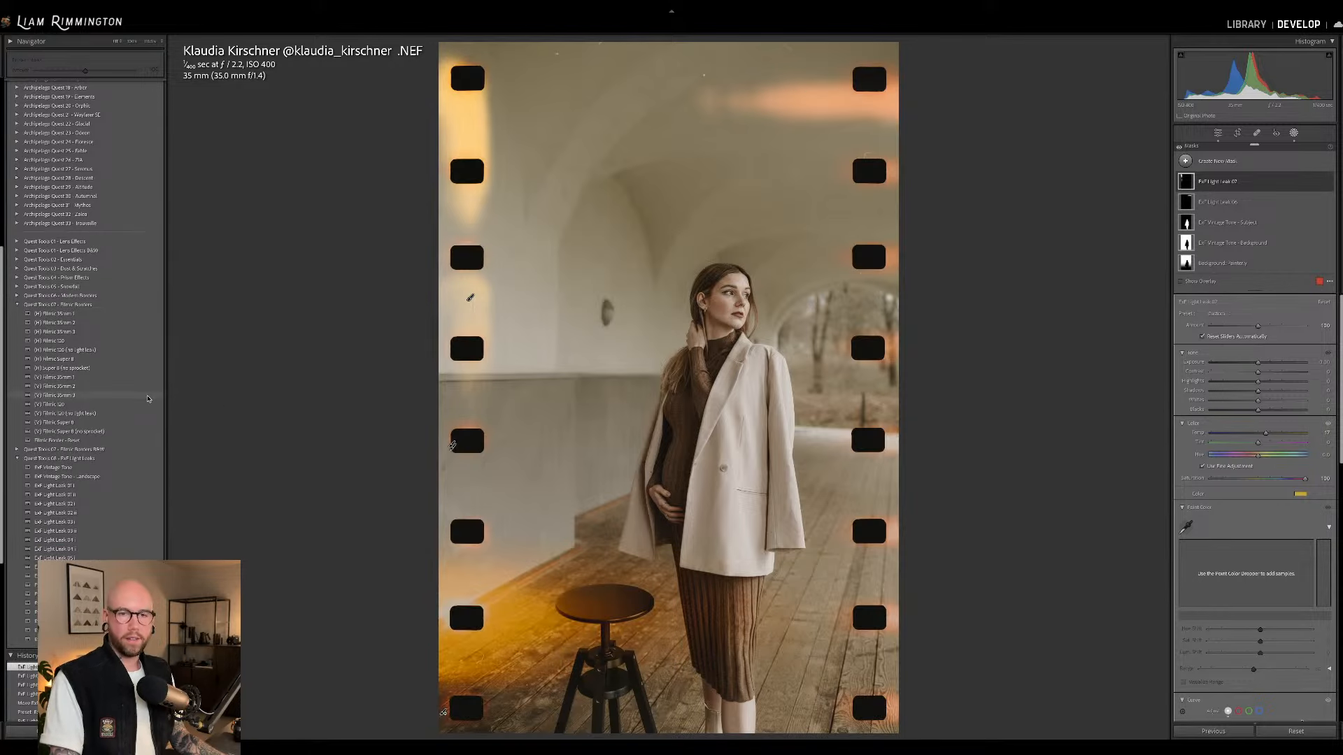
left_click(148, 398)
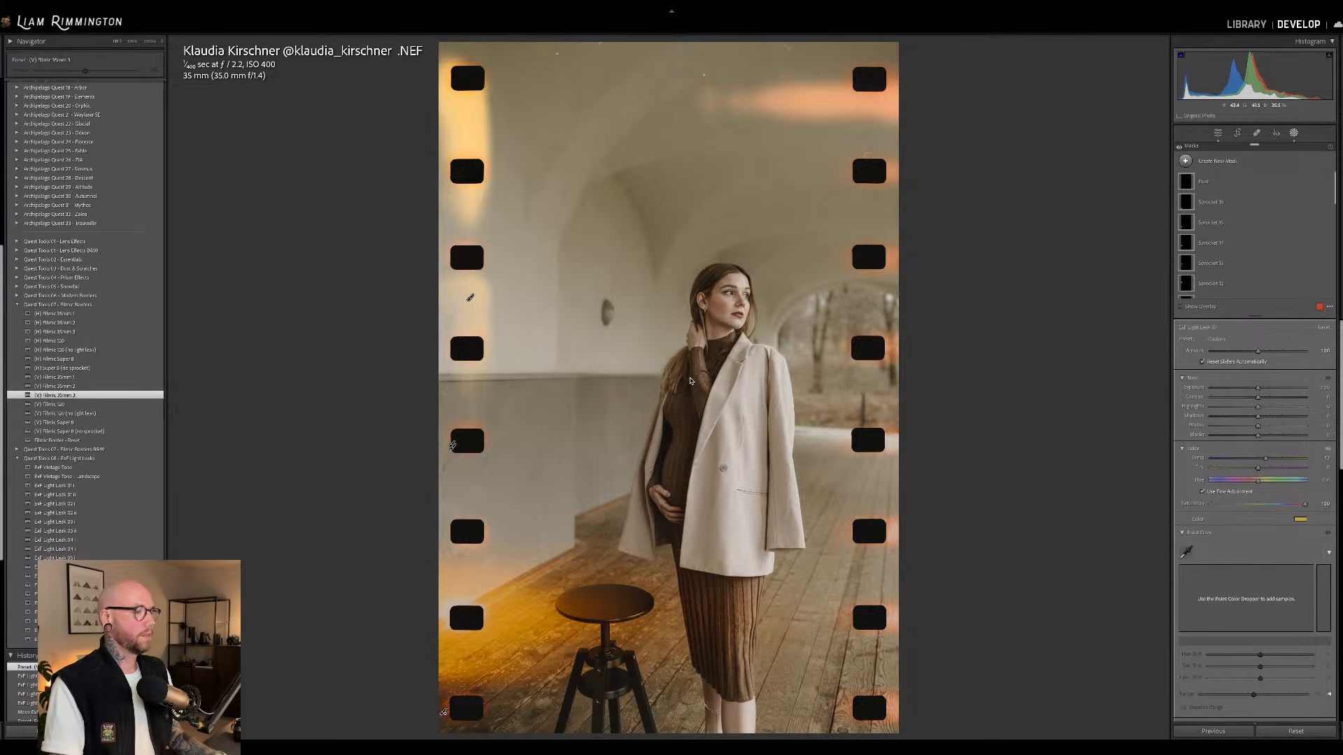
Move the film border's Light Leak mask from the lower-left corner of the photo to beyond its upper-right corner.
scroll(1260, 203, "down", 5)
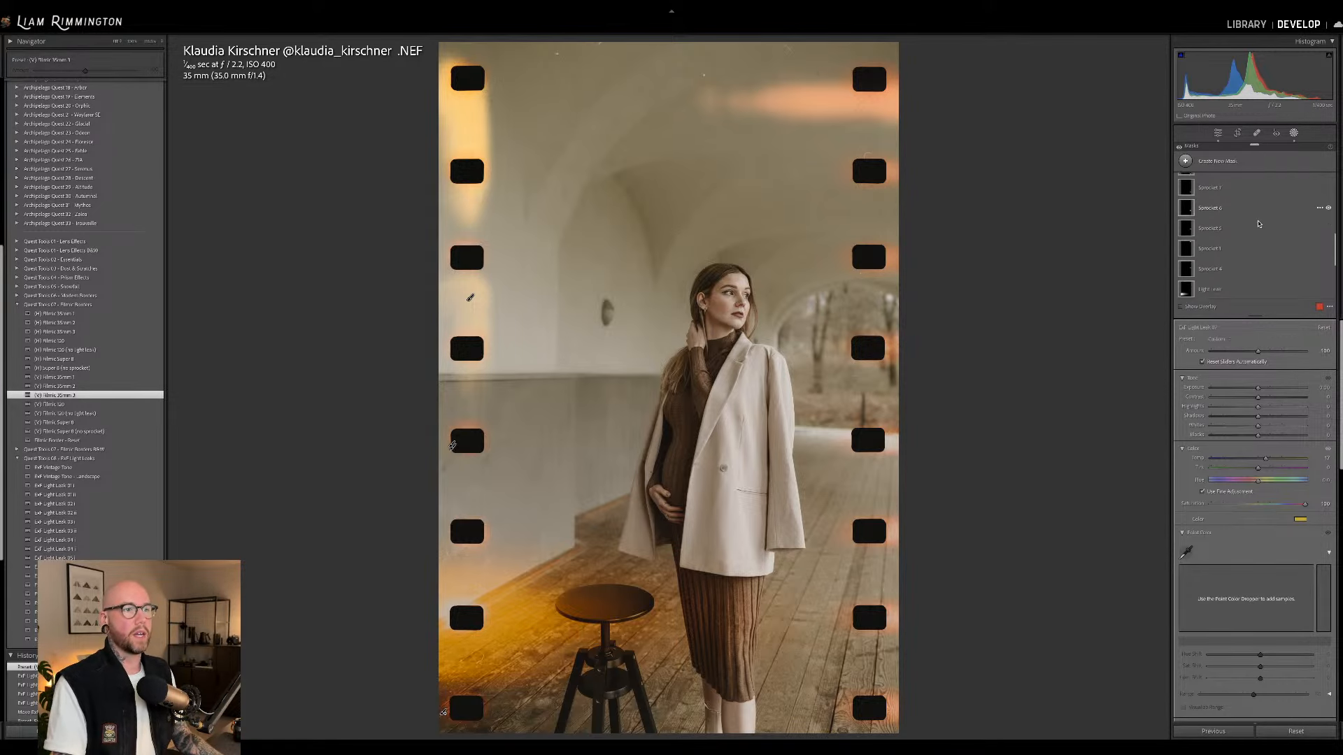
scroll(1187, 220, "up", 2)
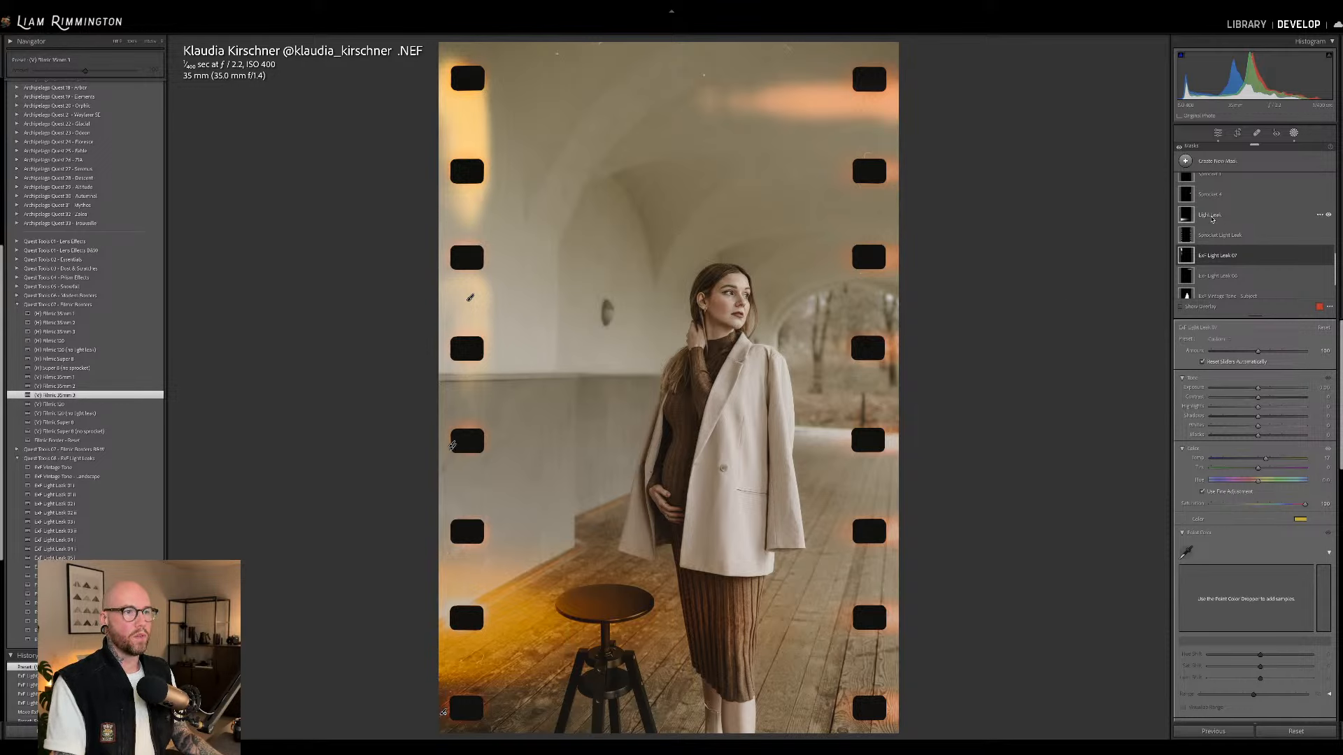
left_click(1209, 216)
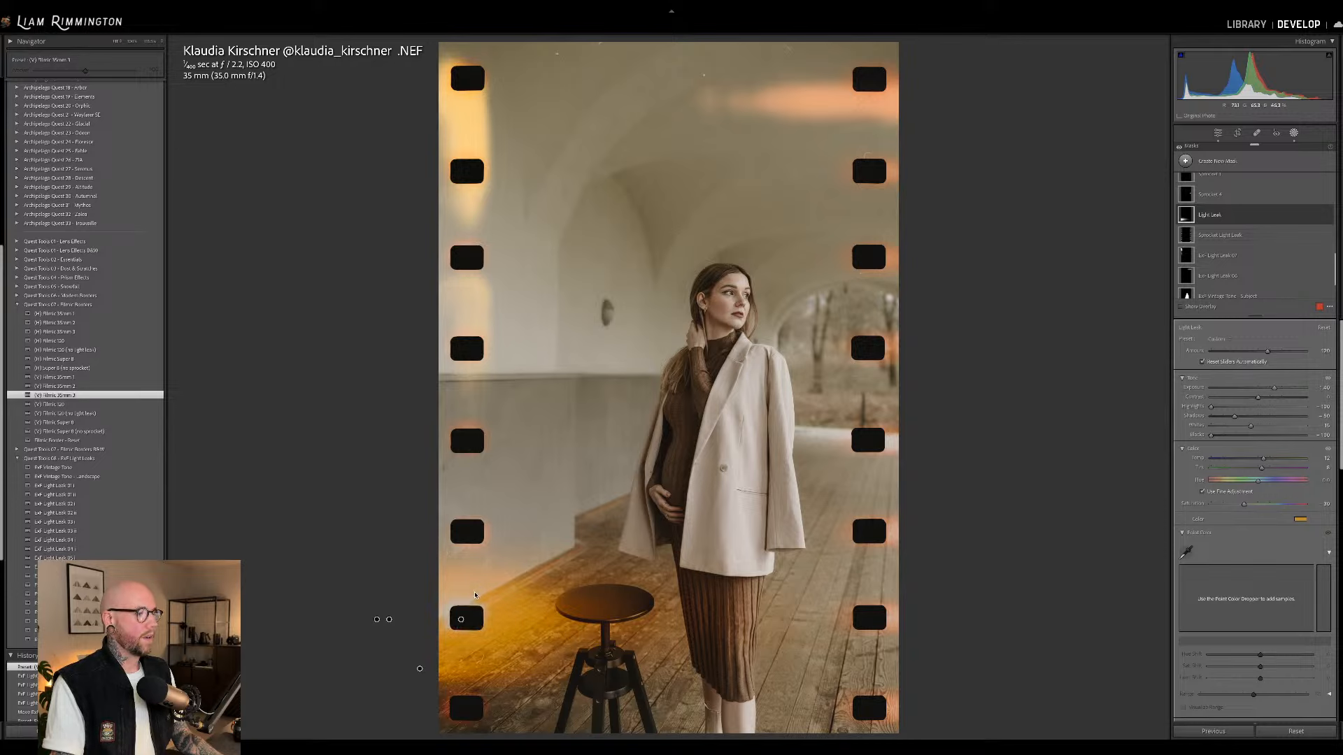
left_click_drag(461, 619, 793, 269)
left_click_drag(831, 221, 1071, 28)
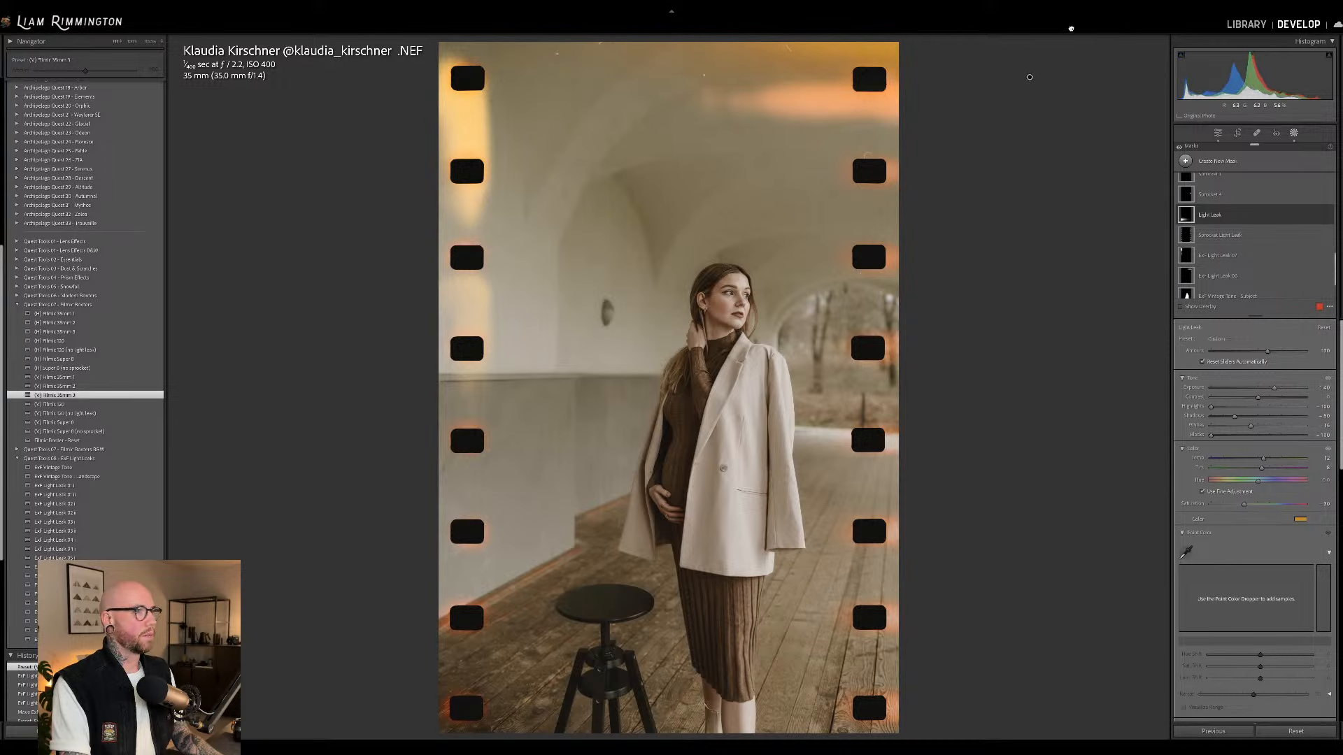
Select the ExF Light Leak 07 mask and nudge it slightly upward along the photo's left edge.
scroll(1223, 244, "down", 1)
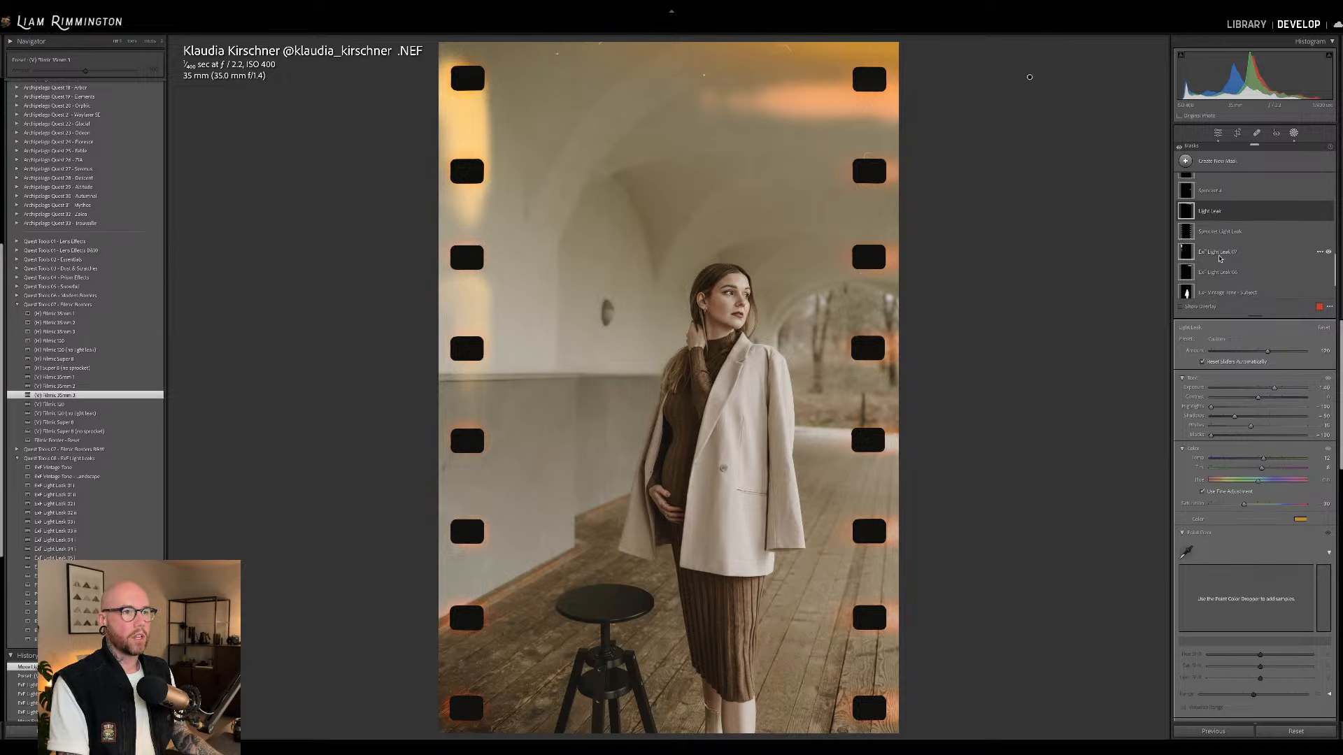
left_click(1223, 253)
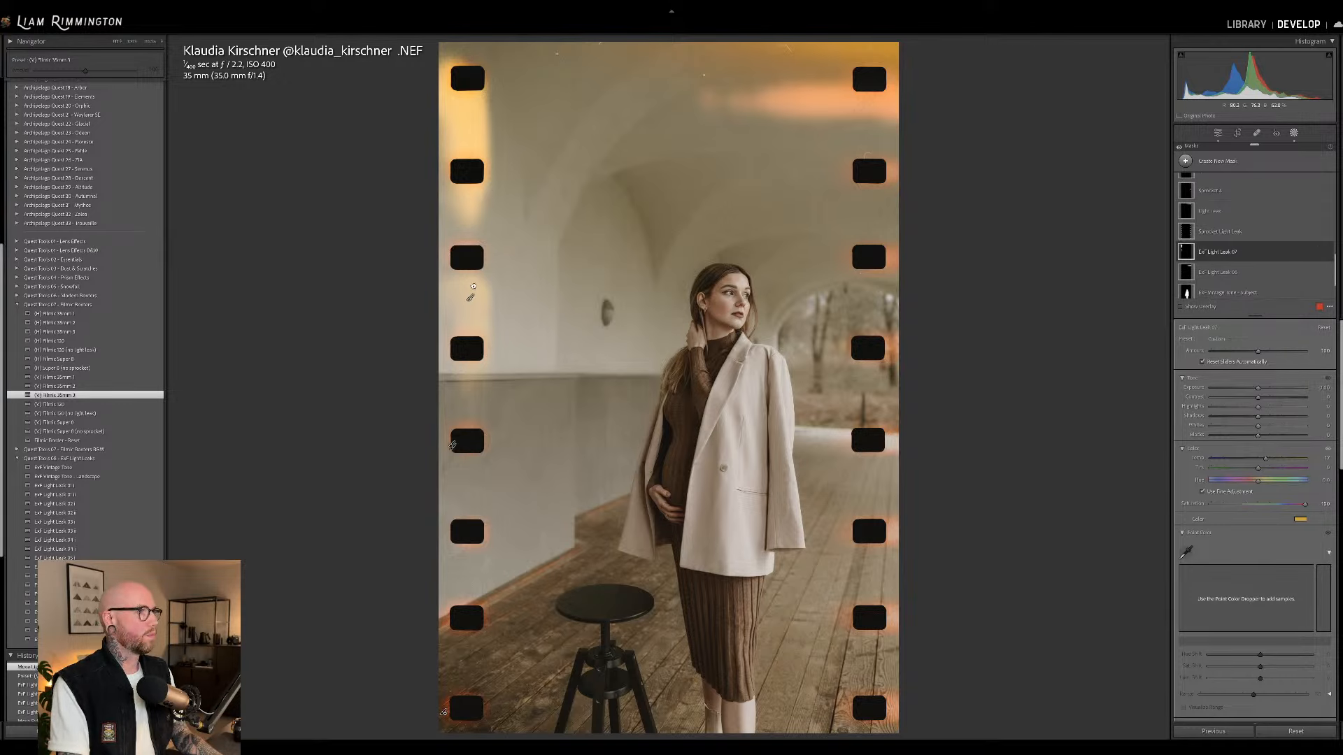
left_click_drag(470, 297, 475, 270)
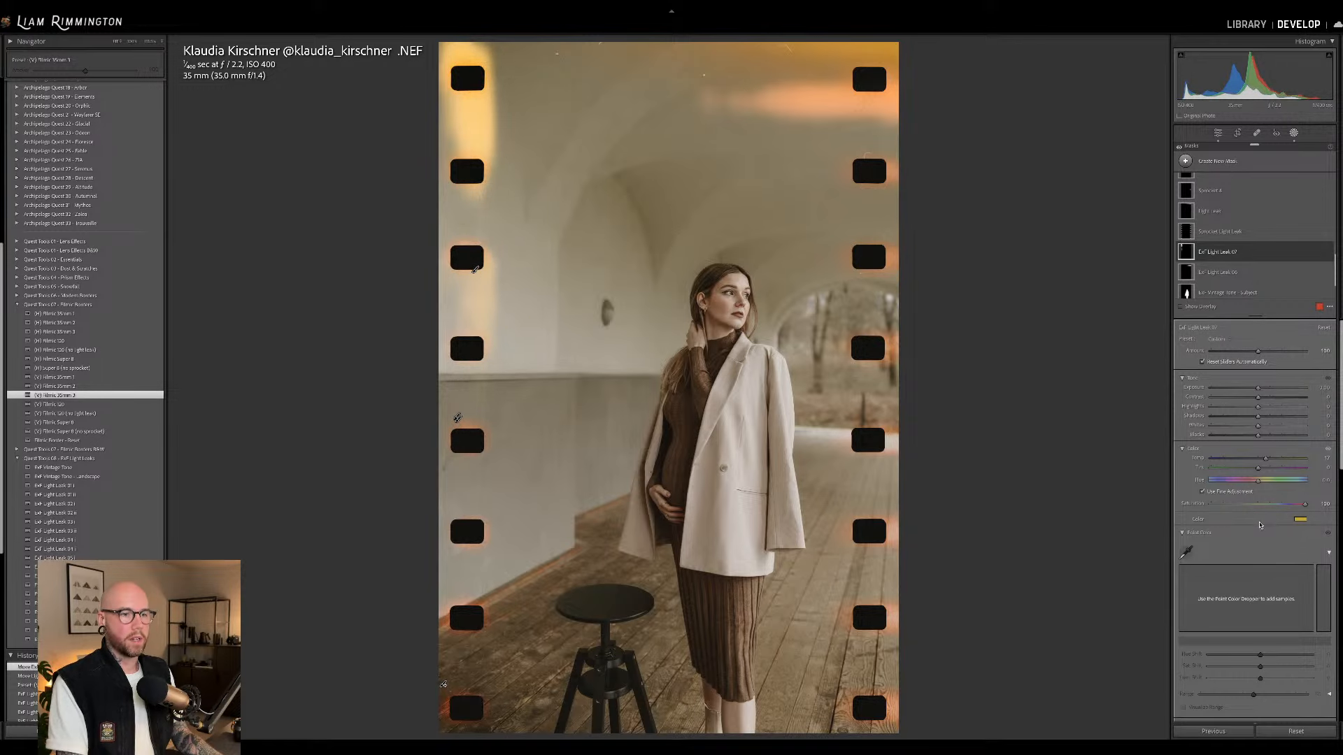
Warm the ExF Light Leak 07 tint to hue 42 with saturation 100, and raise the mask's Dehaze.
left_click(1300, 519)
left_click_drag(1137, 520, 1136, 517)
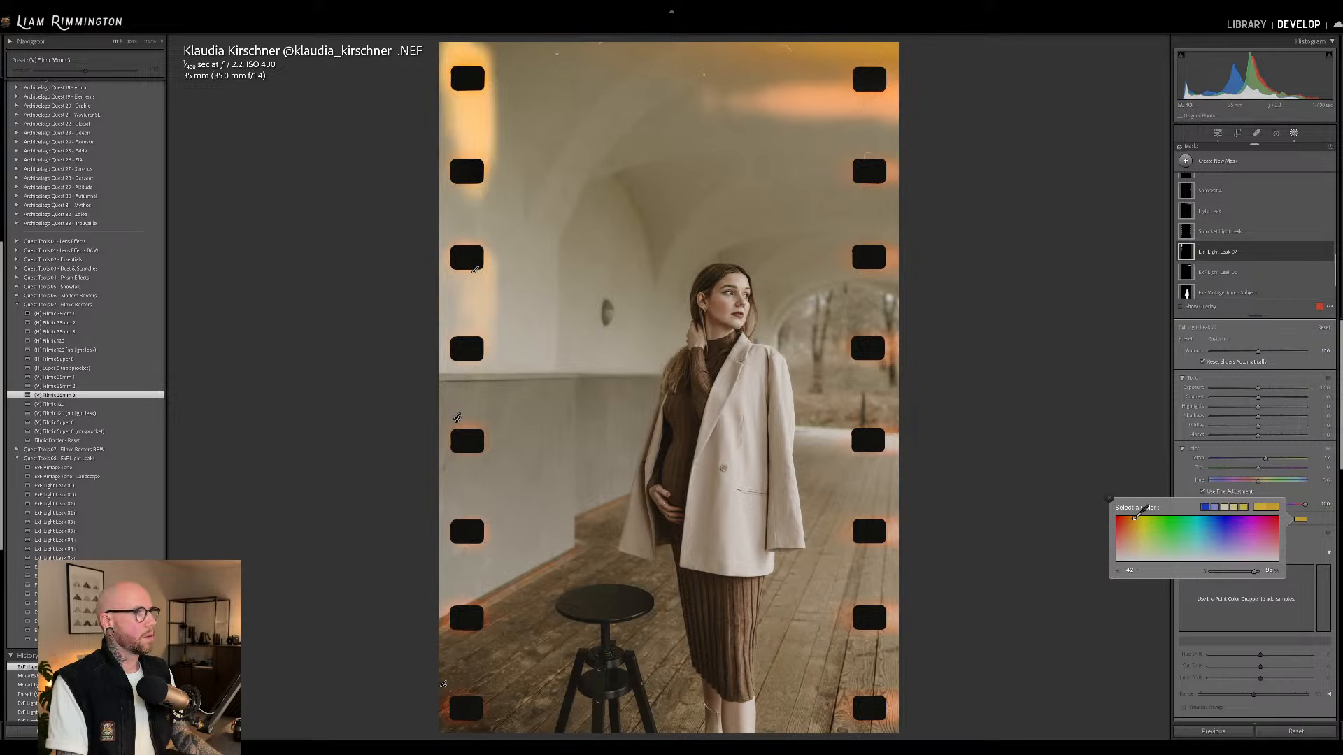
left_click_drag(1253, 571, 1257, 572)
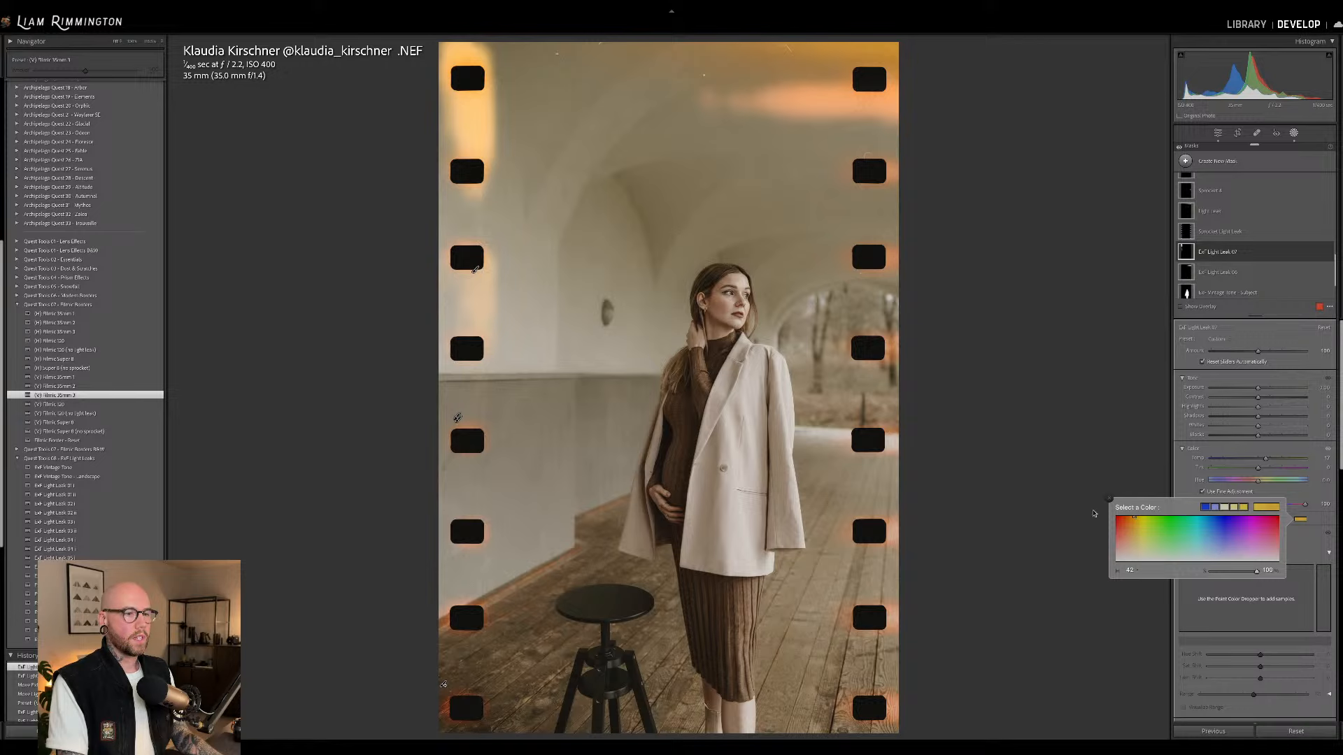
left_click(1108, 501)
scroll(1216, 481, "down", 10)
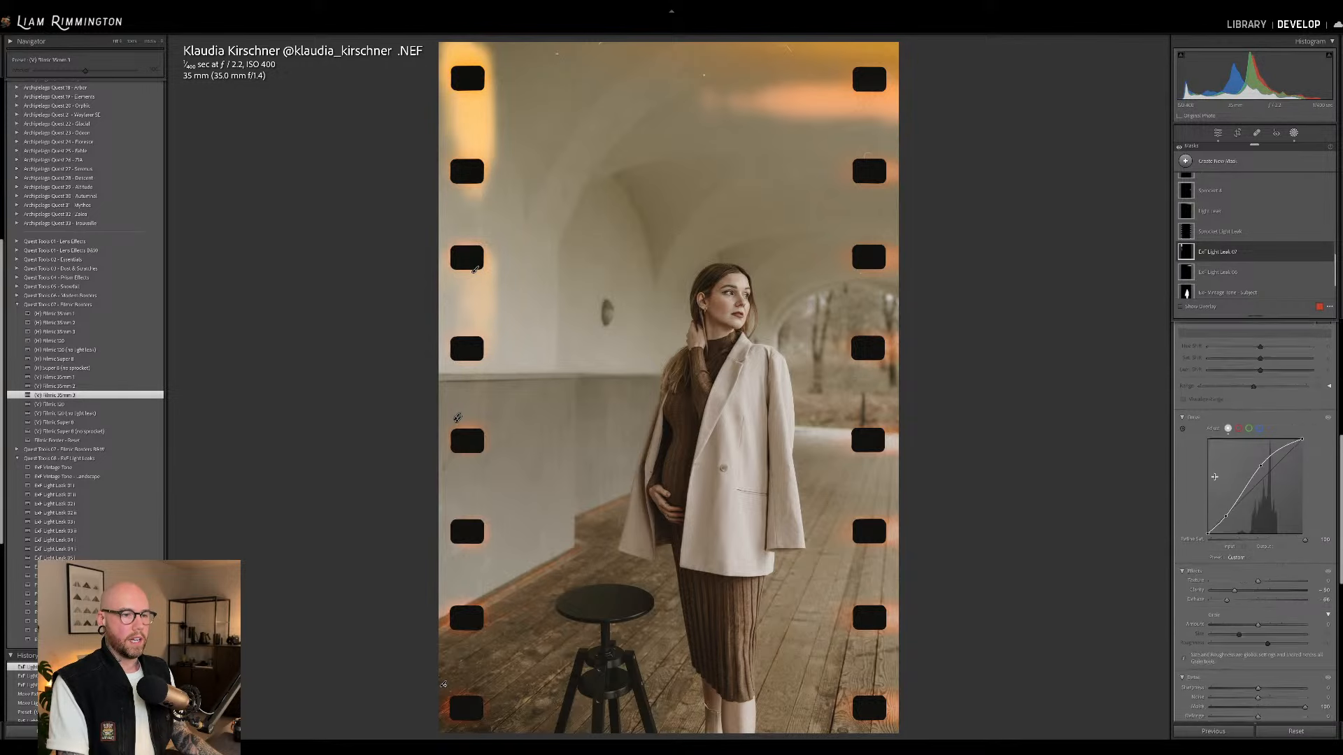
left_click_drag(1226, 498, 1238, 500)
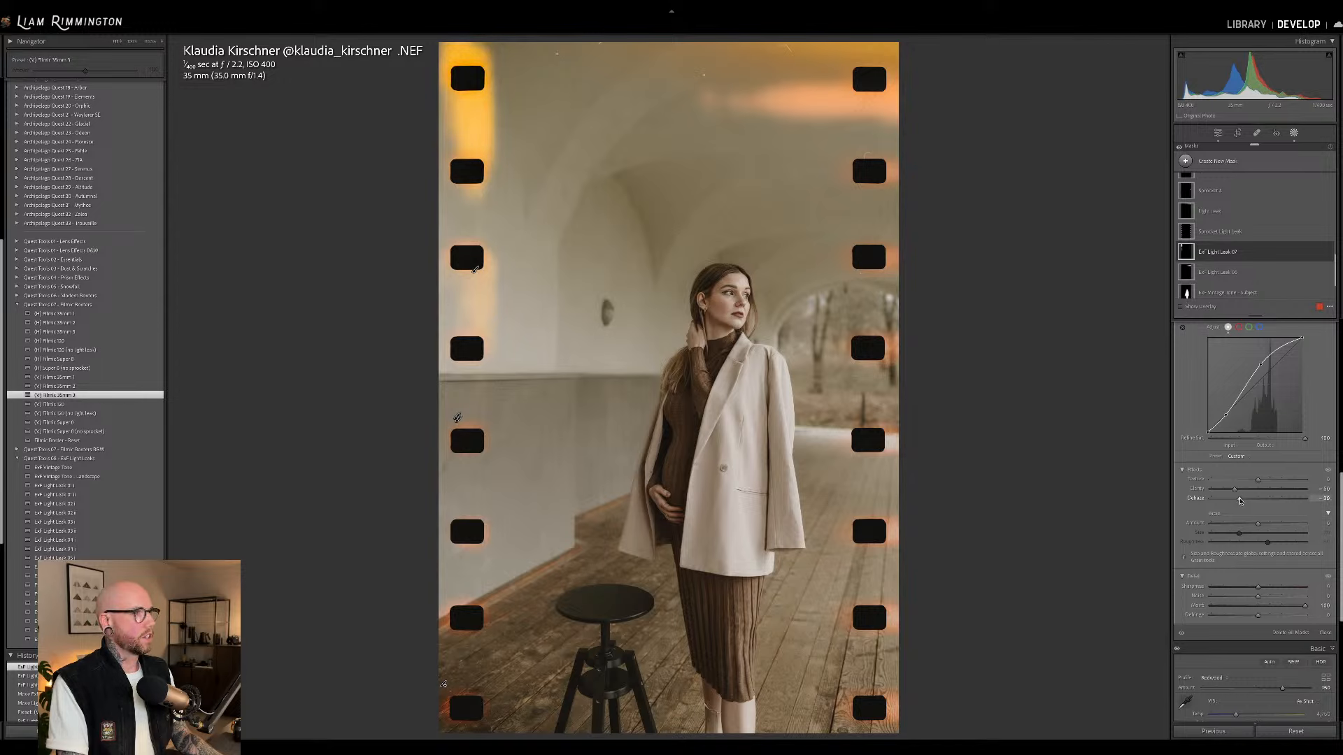
Slightly lower the ExF Light Leak 07 mask's amount, and strengthen the arches portrait's profile amount to near its maximum.
scroll(1243, 455, "up", 10)
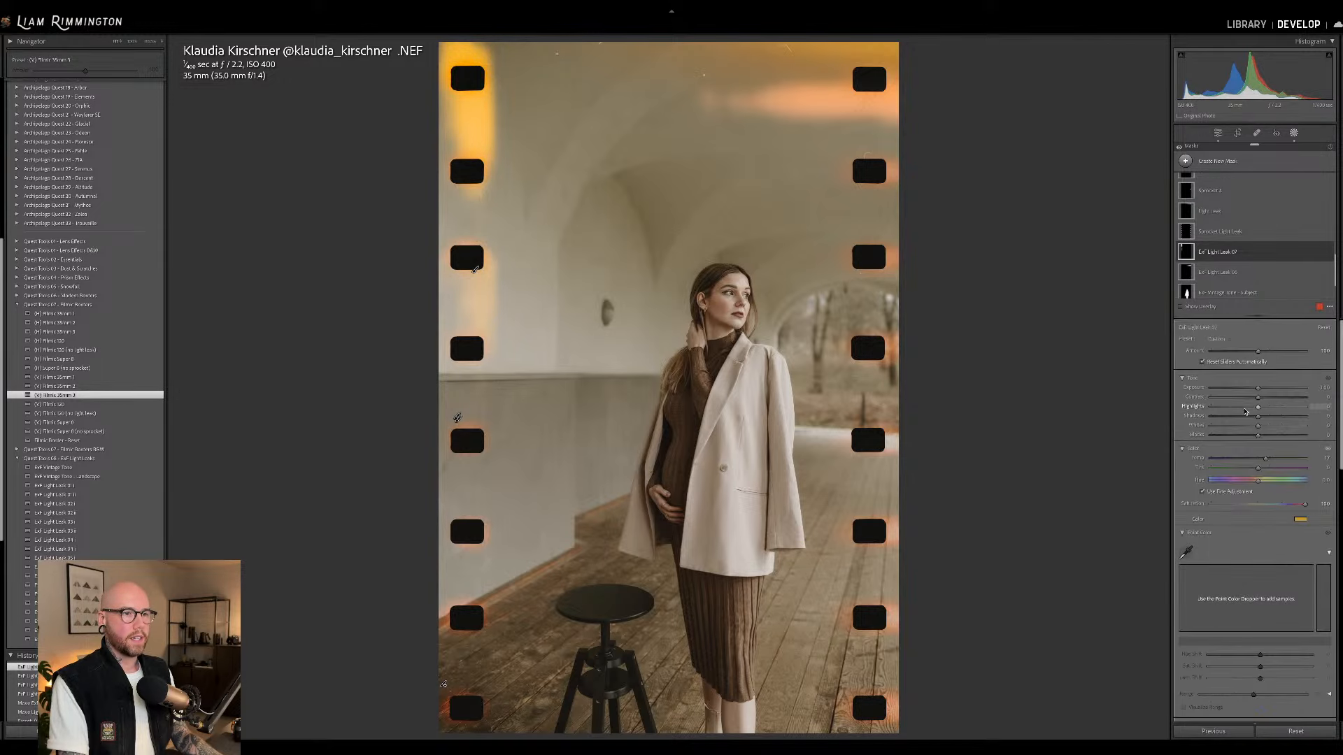
left_click_drag(1258, 351, 1246, 354)
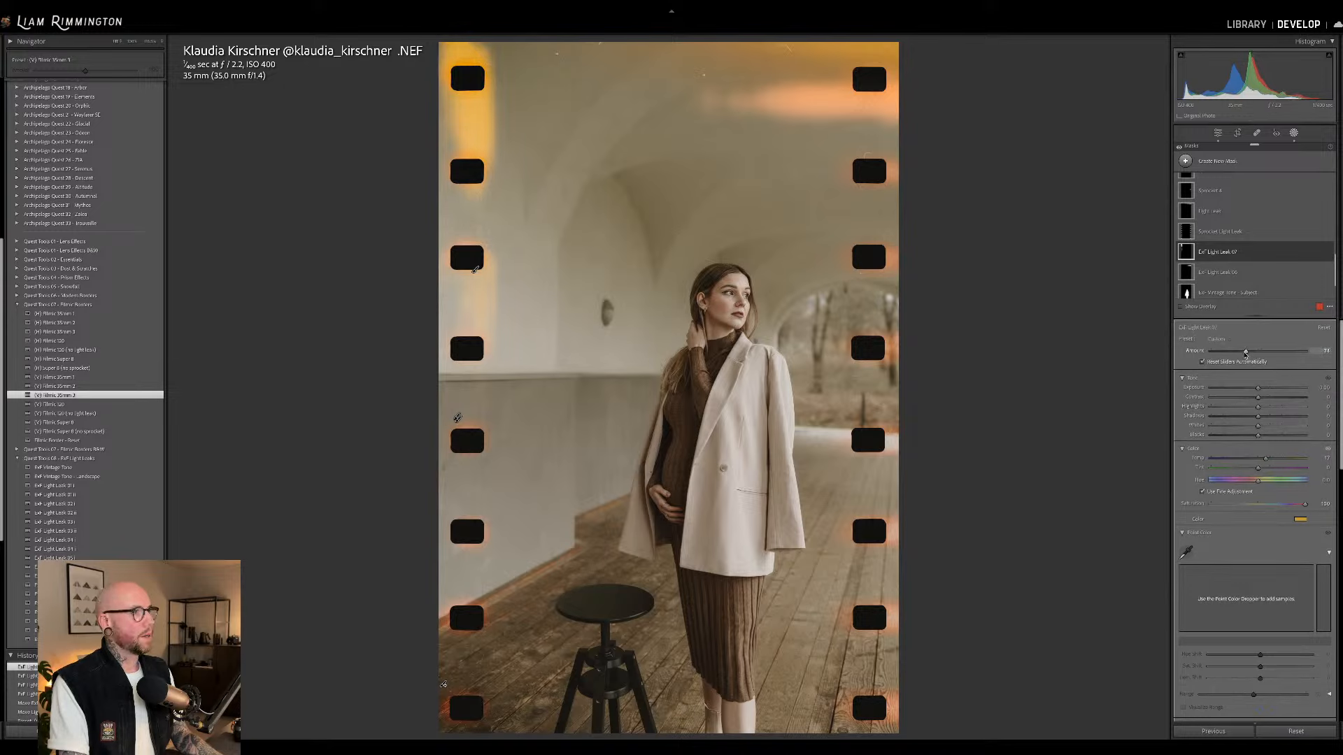
key("shift+w")
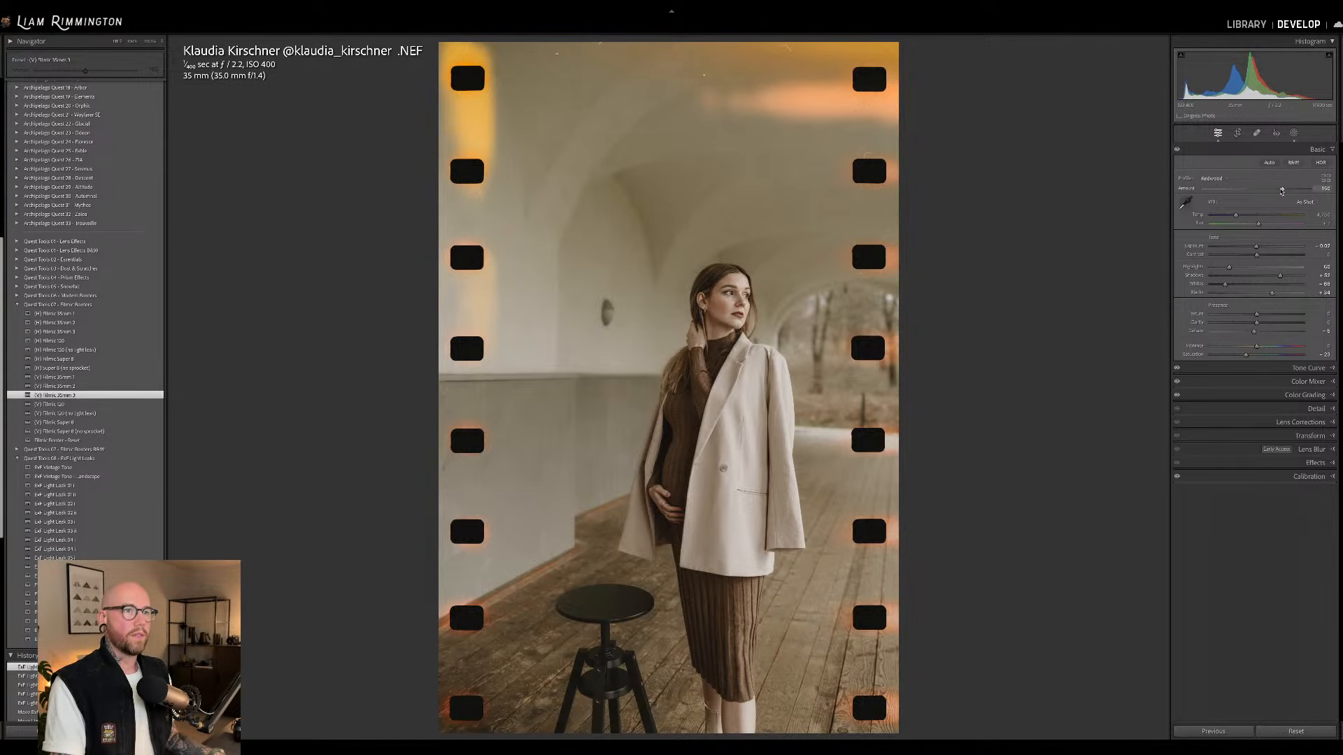
left_click_drag(1306, 191, 1304, 191)
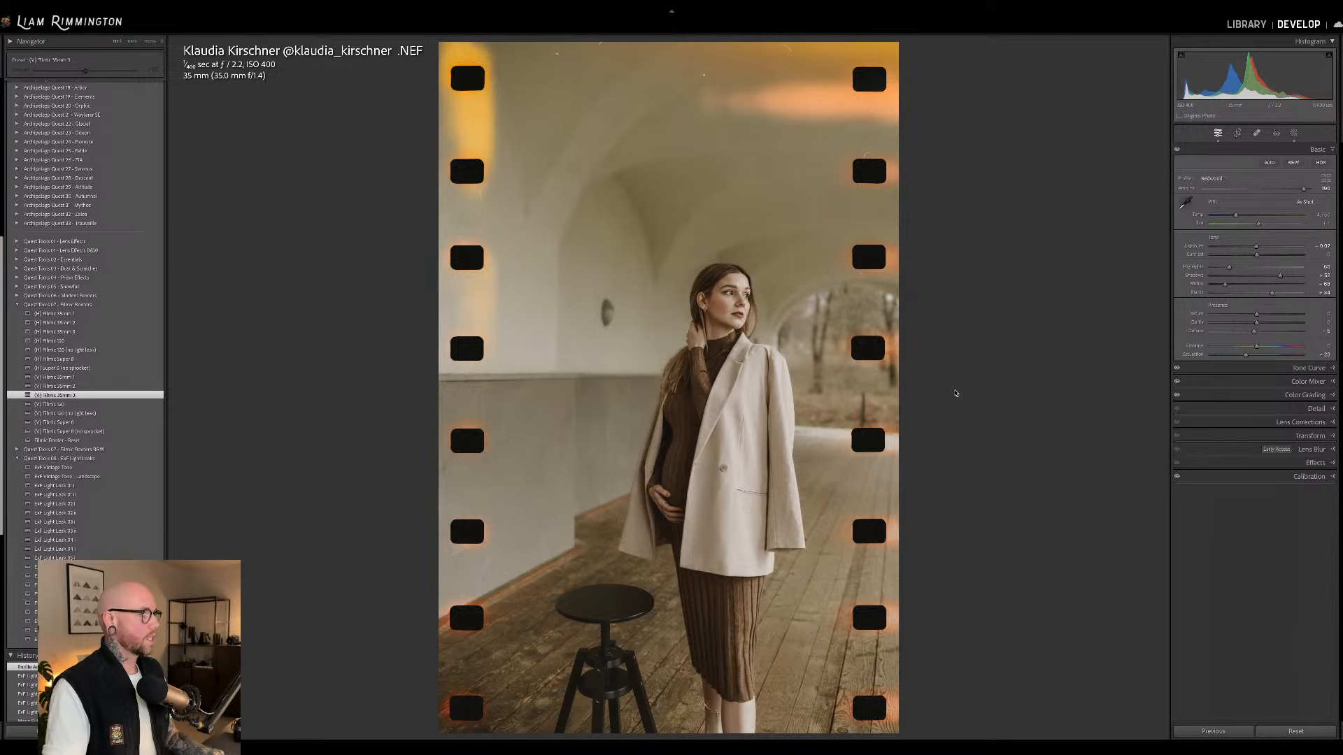
Compare the arches portrait with its unedited original, first in the single view and then side by side.
left_click(17, 305)
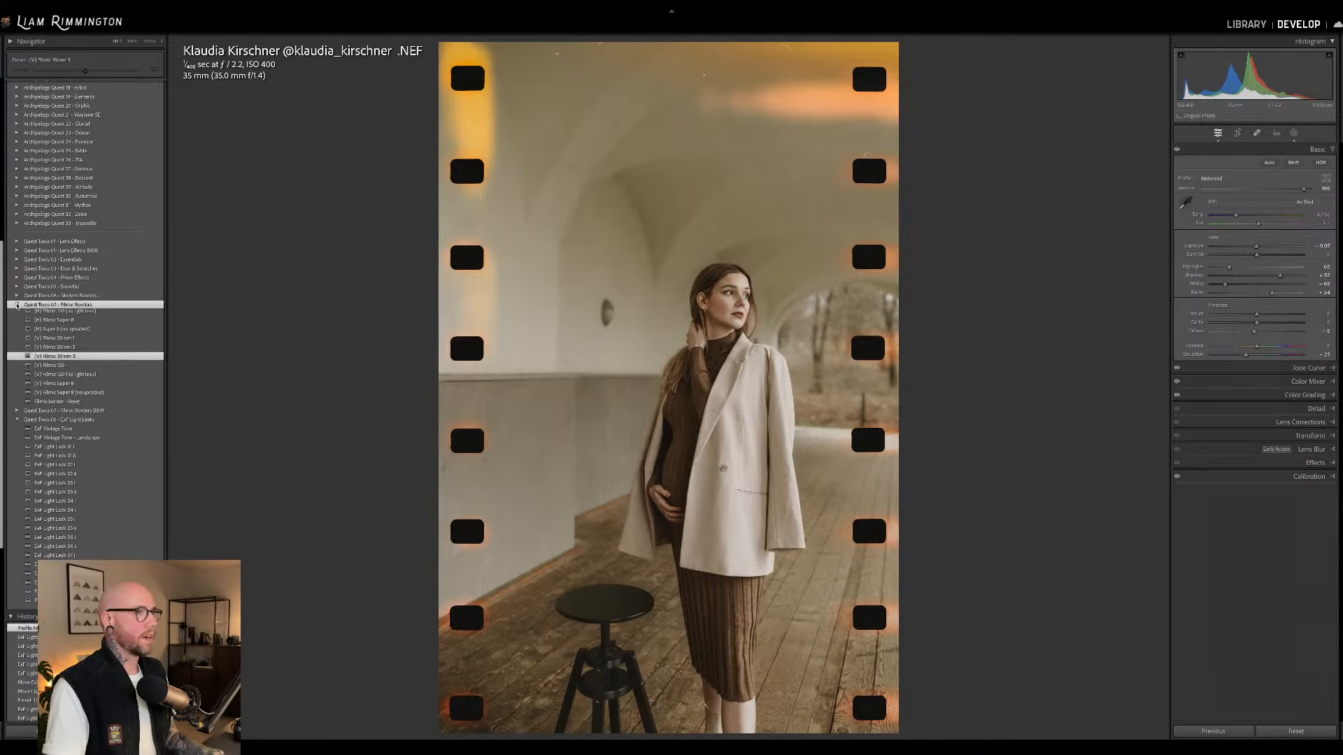
key("backslash")
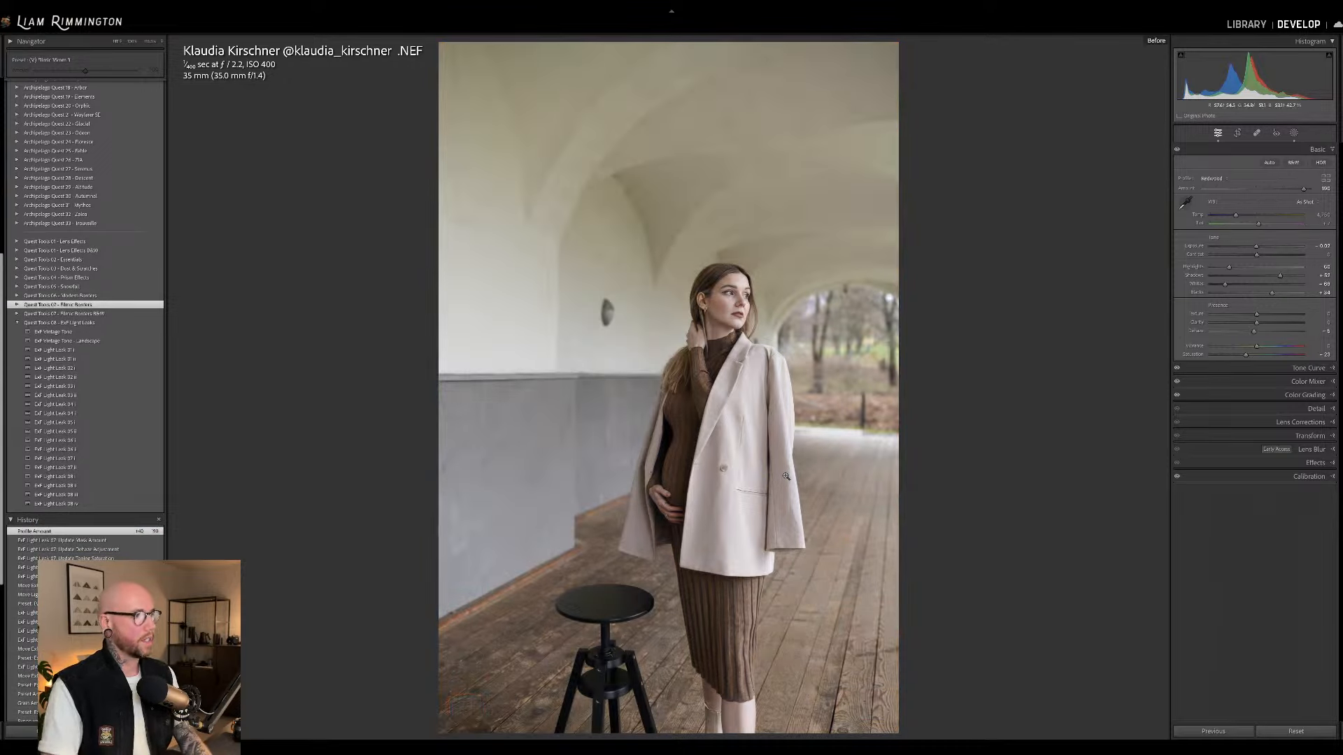
key("backslash")
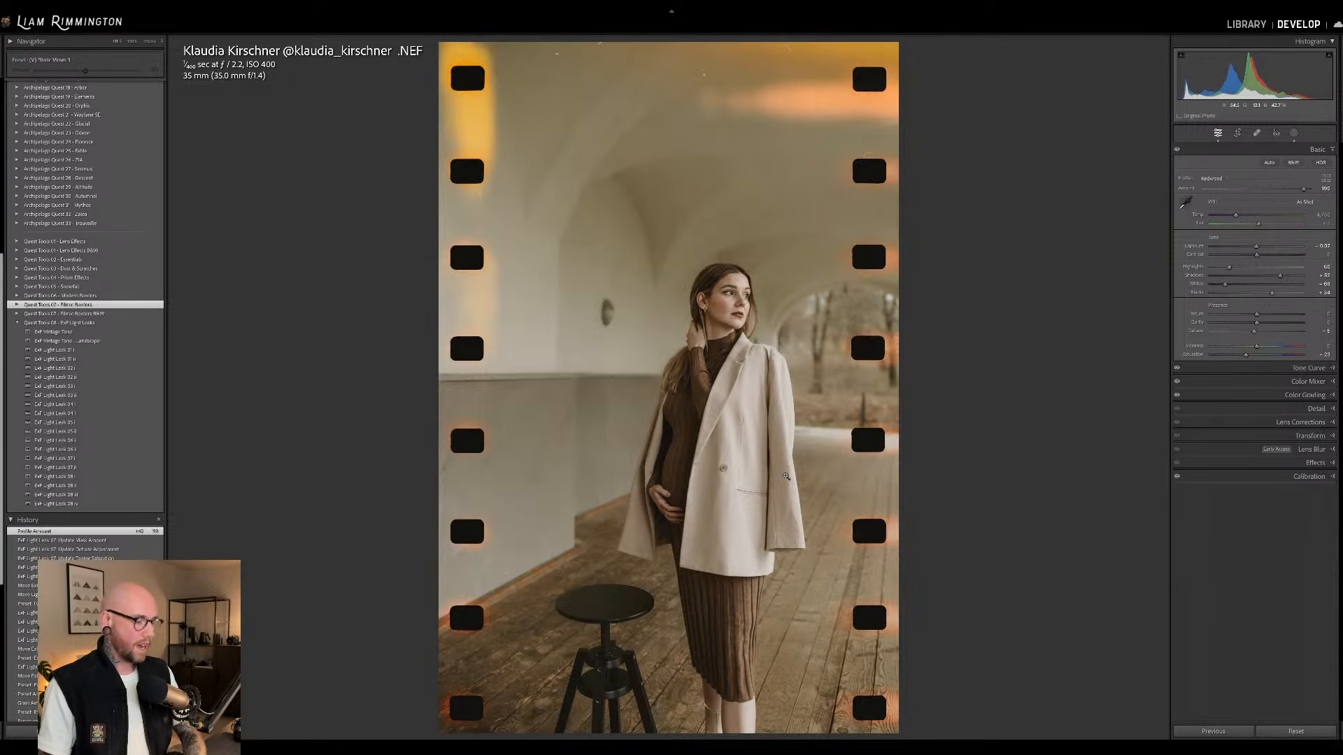
key("y")
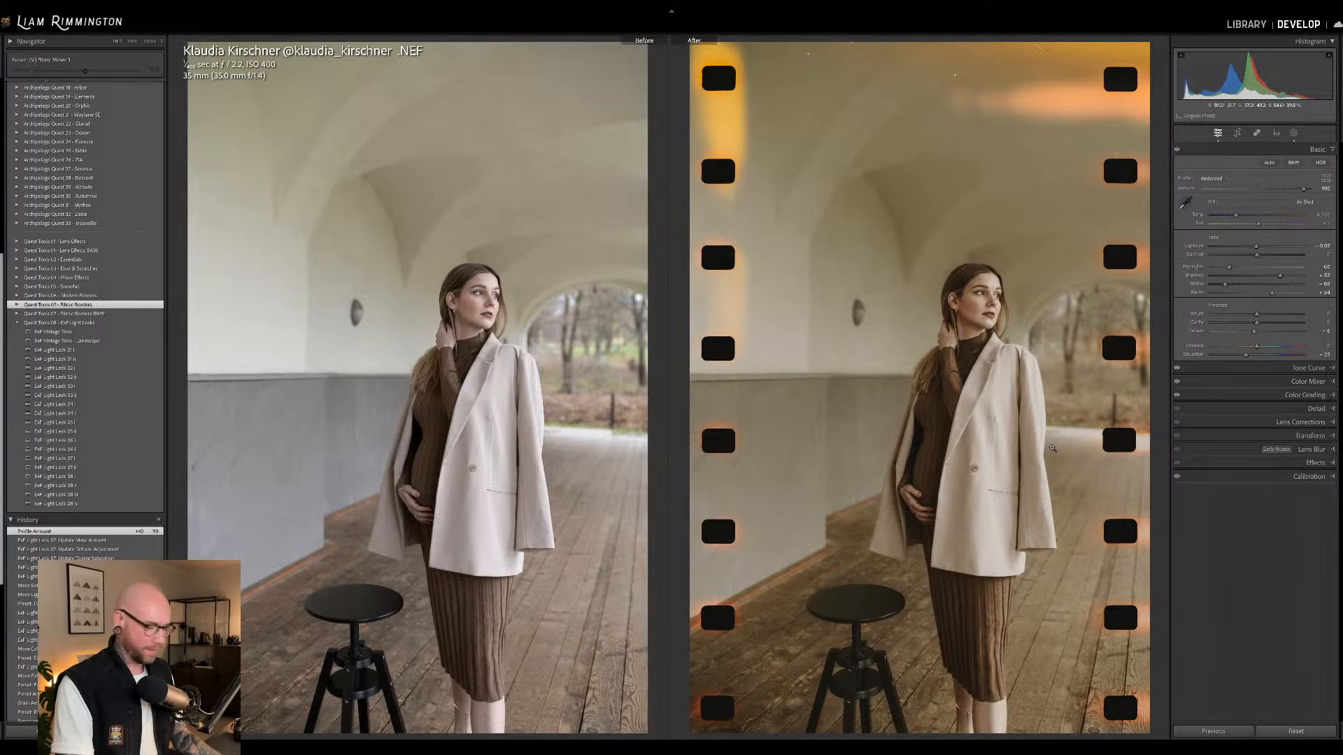
key("y")
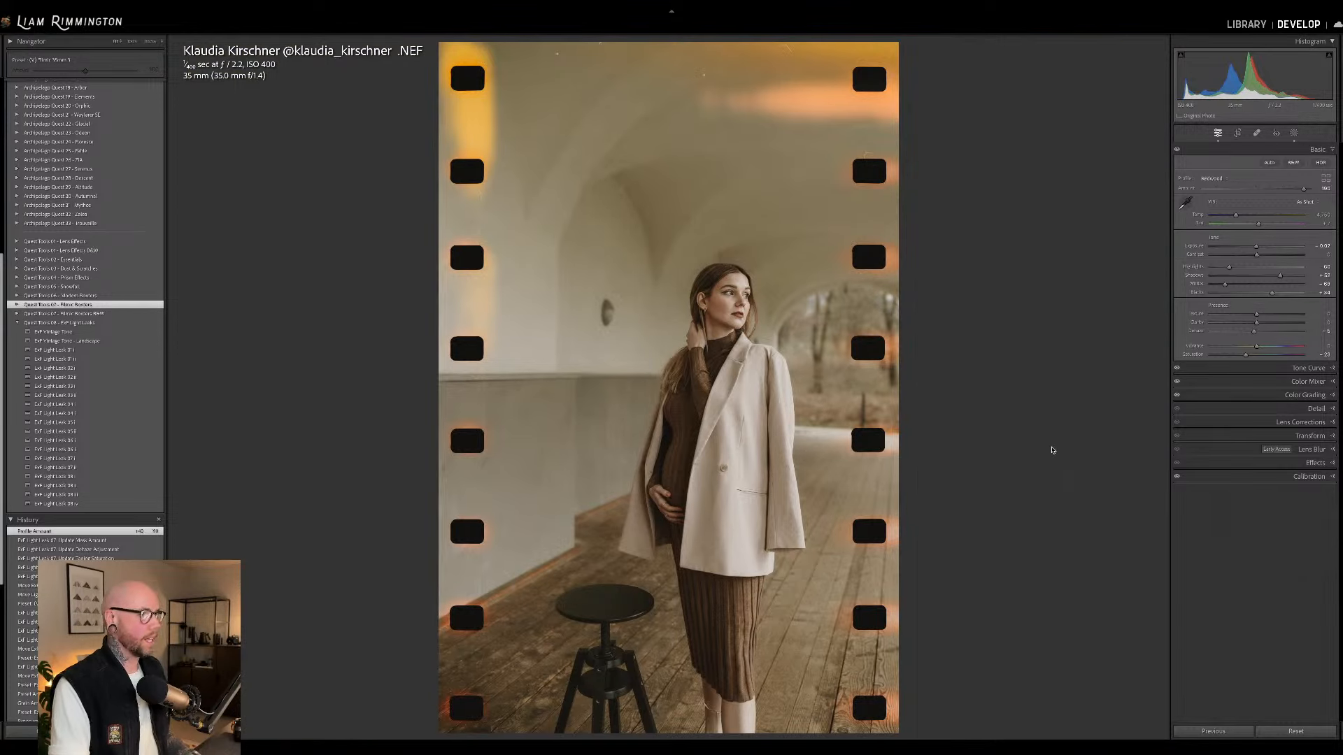
Open the next portrait, the woman in the embroidered dress against the sky, and raise its exposure and white balance temperature.
key("Right")
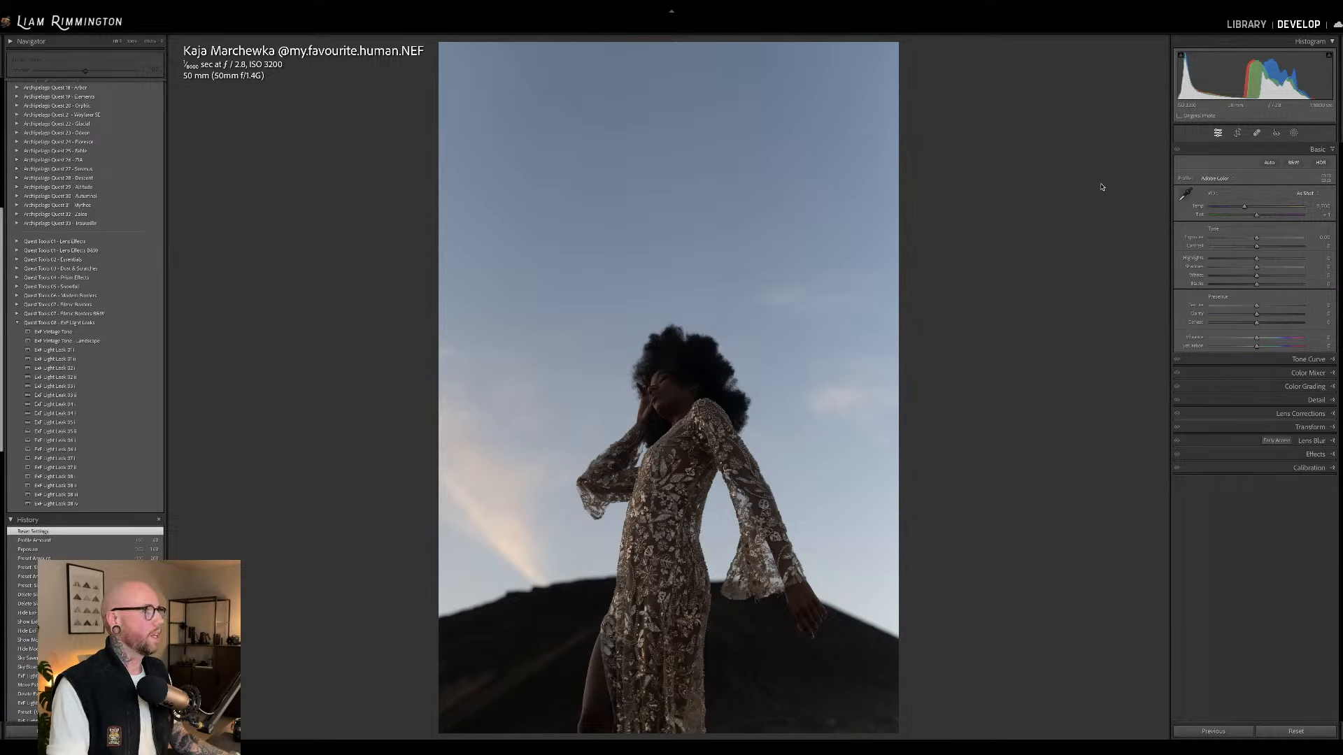
left_click_drag(1238, 67, 1261, 68)
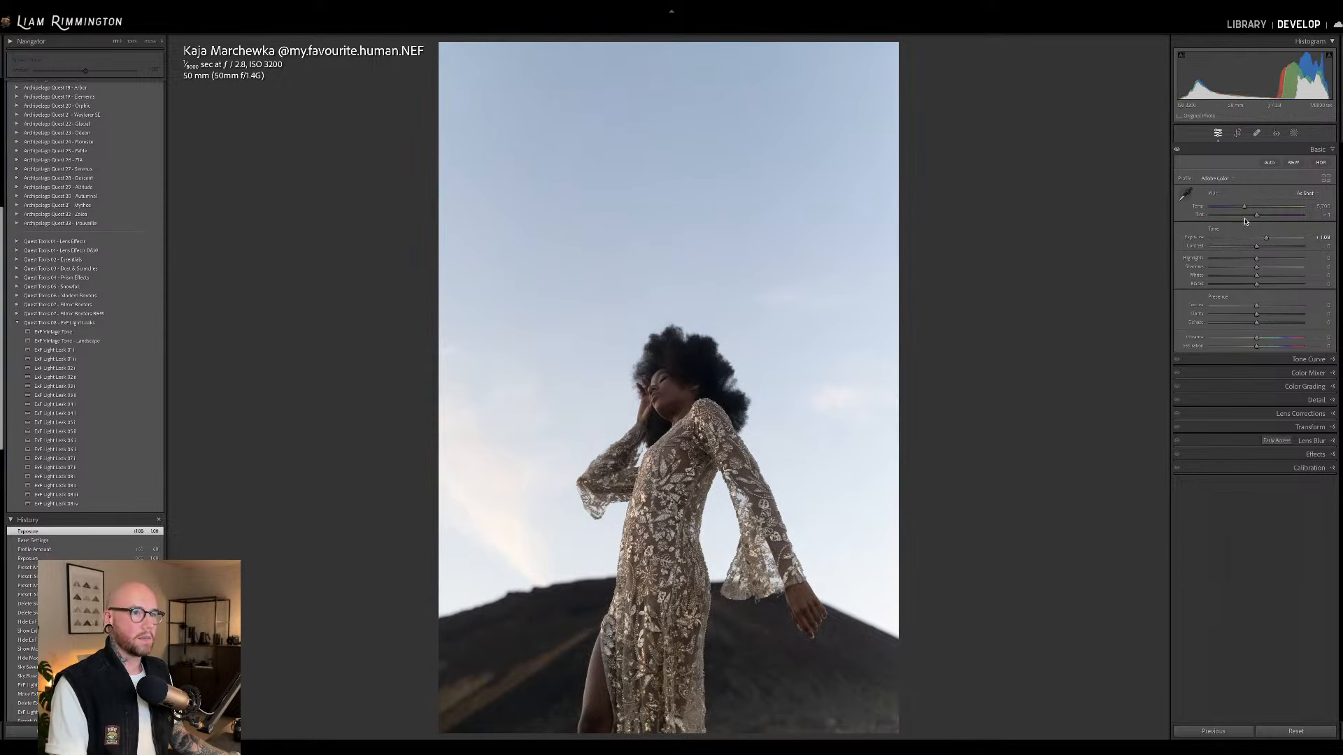
left_click_drag(1245, 207, 1249, 208)
Apply the Wayfarer 02 preset from the Archipelago - Wayfarer group to the embroidered dress portrait.
scroll(63, 233, "up", 5)
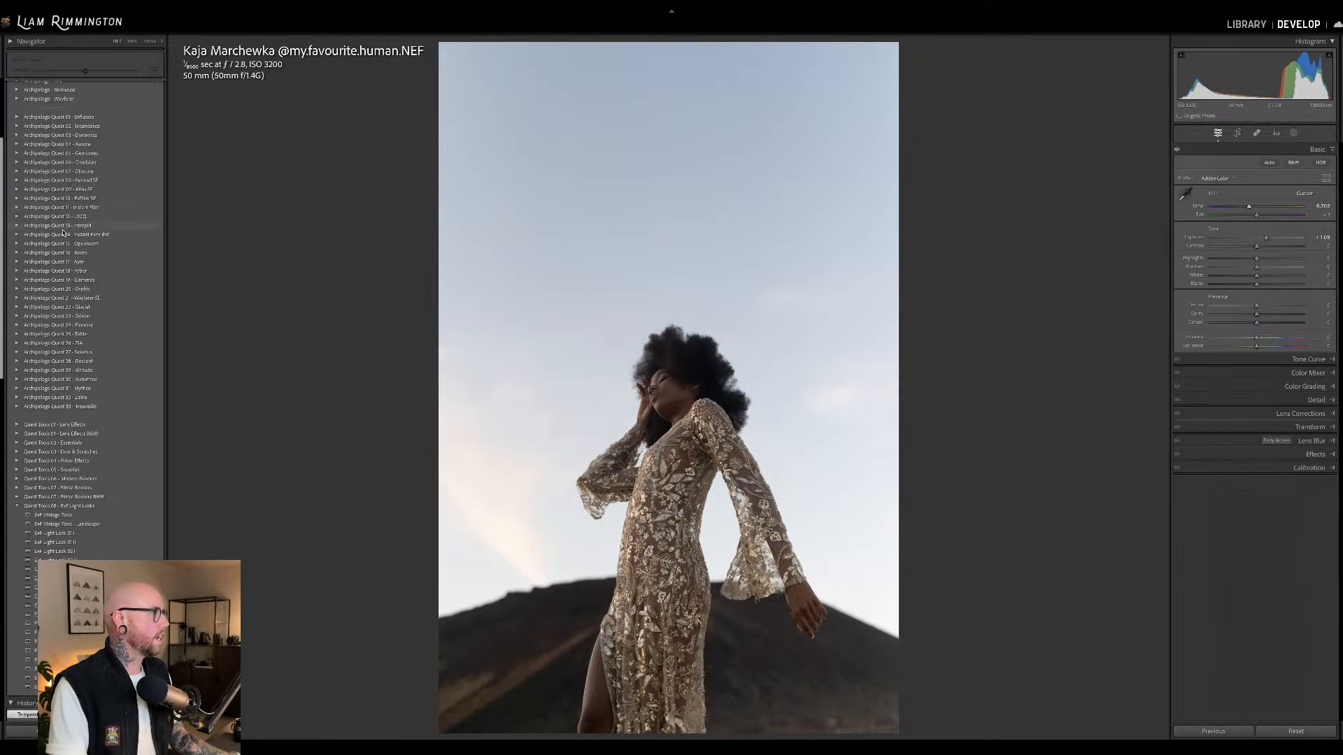
scroll(111, 252, "up", 5)
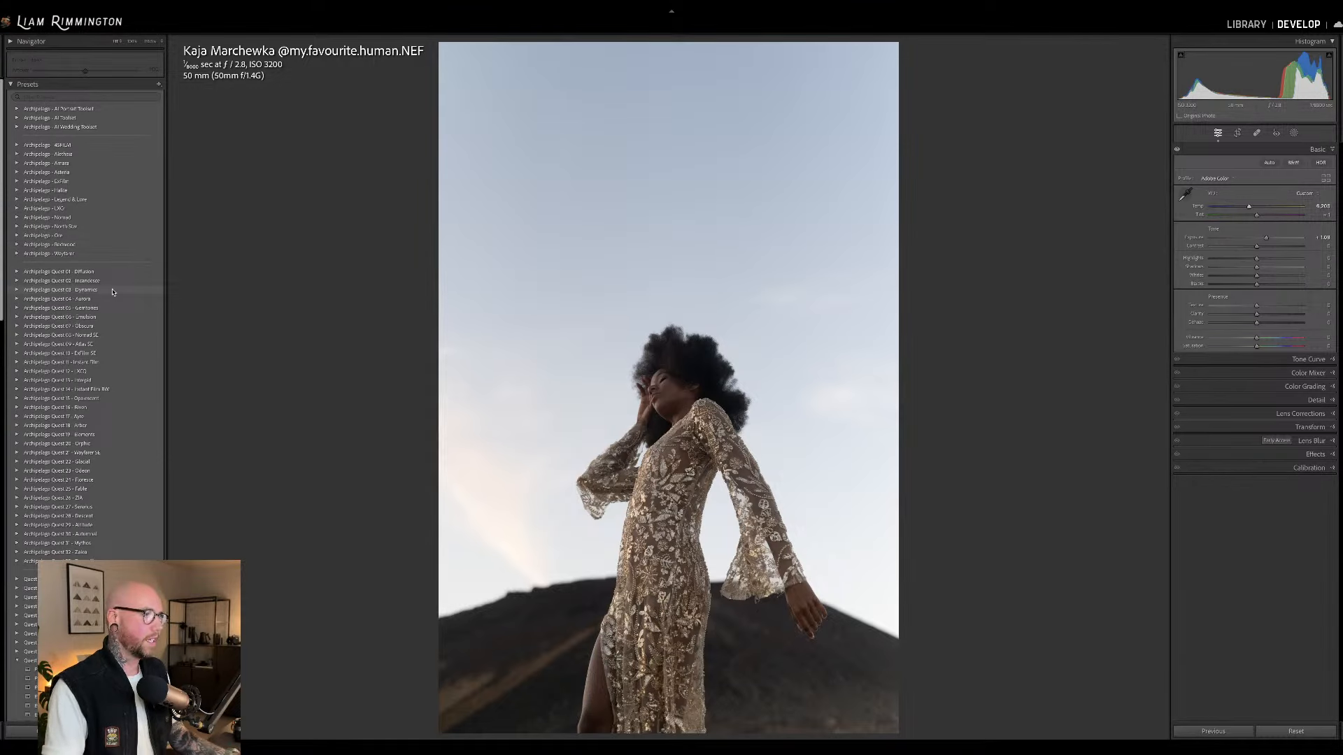
left_click(18, 256)
left_click(48, 272)
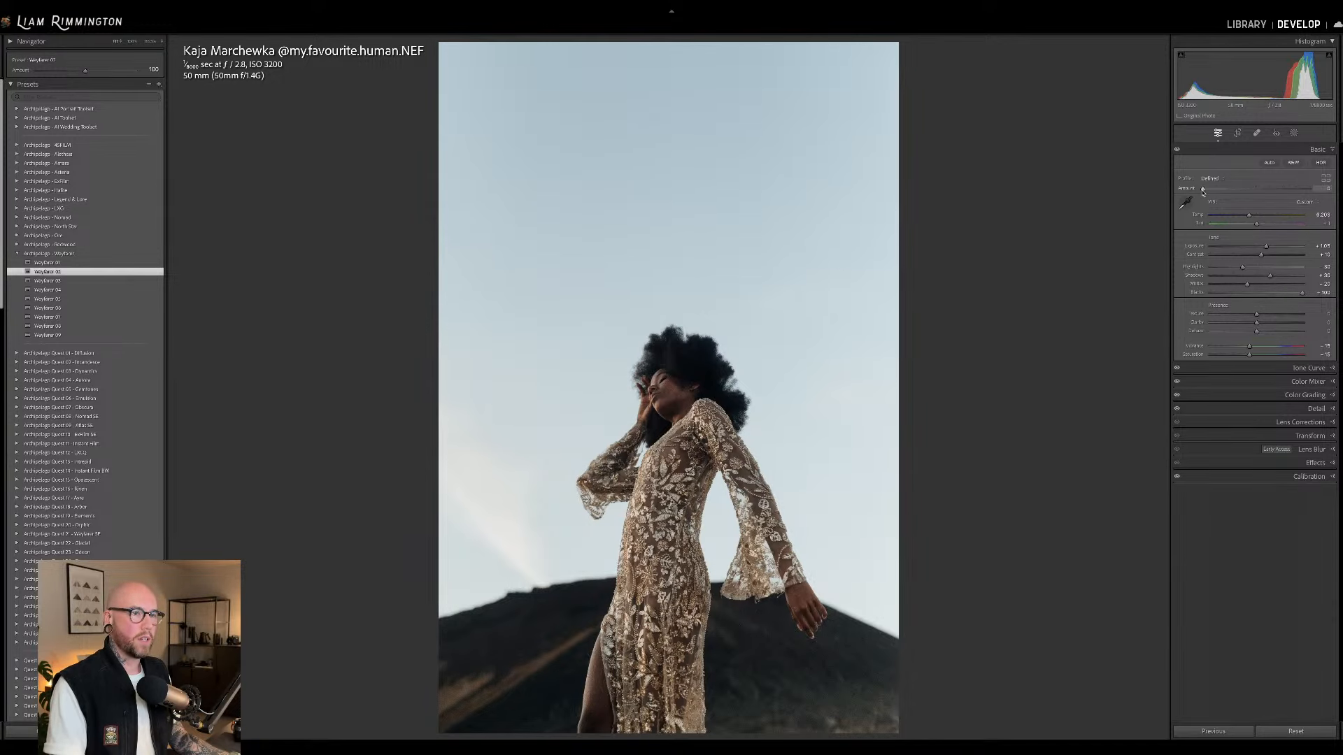
Brighten the portrait's exposure further and set the profile amount to 67.
left_click_drag(1204, 191, 1235, 192)
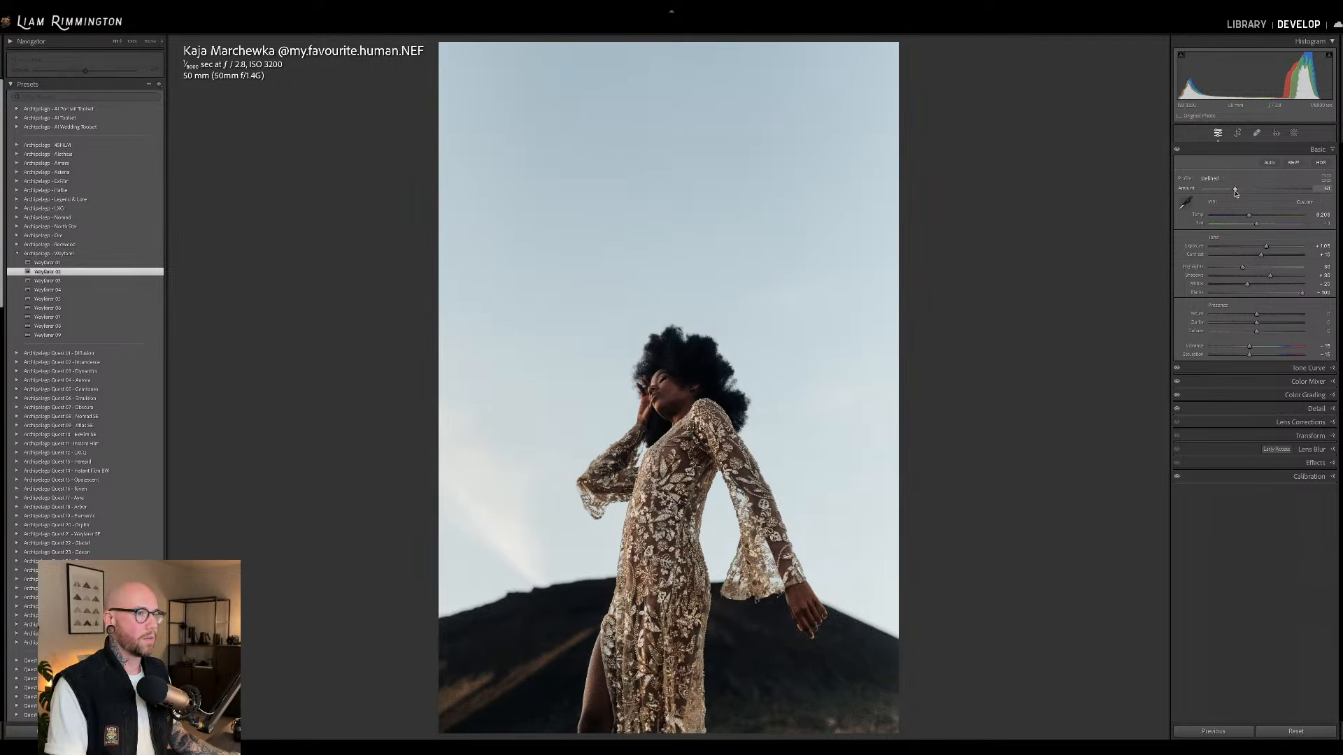
left_click_drag(1248, 74, 1259, 74)
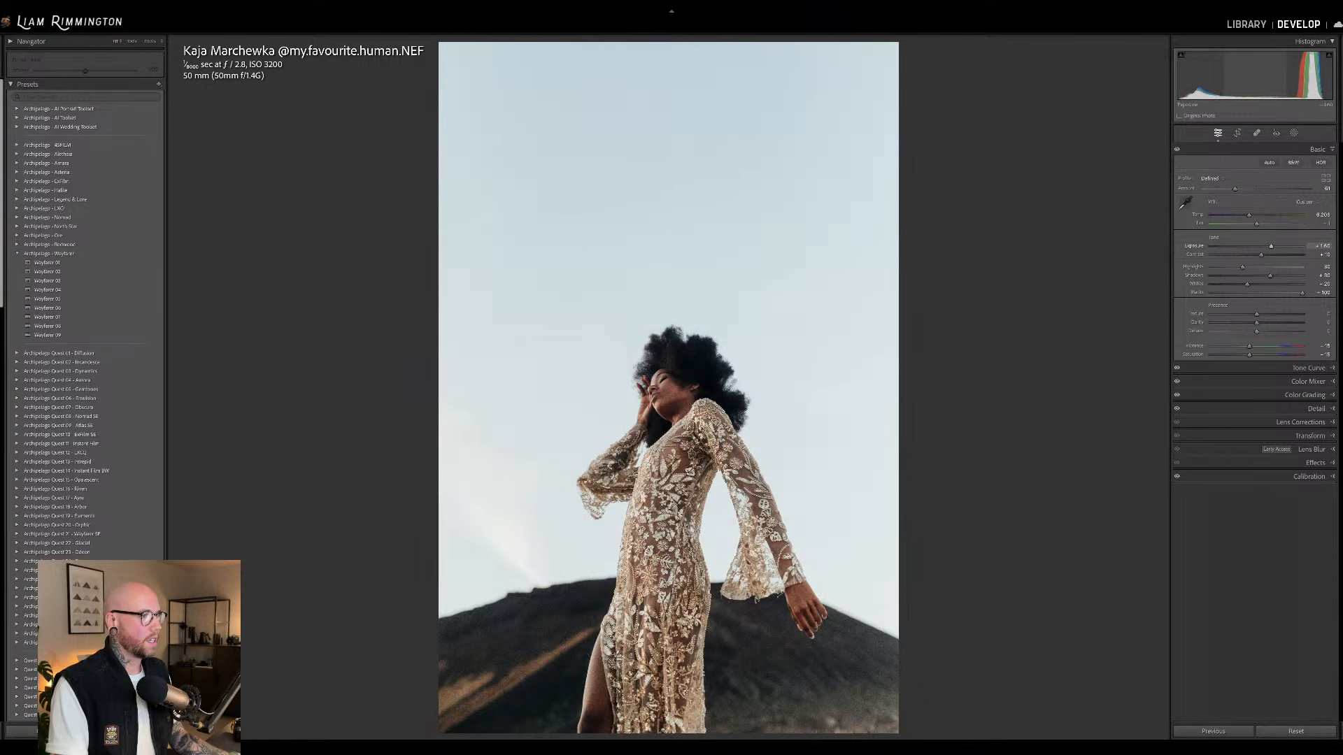
left_click_drag(1236, 188, 1245, 191)
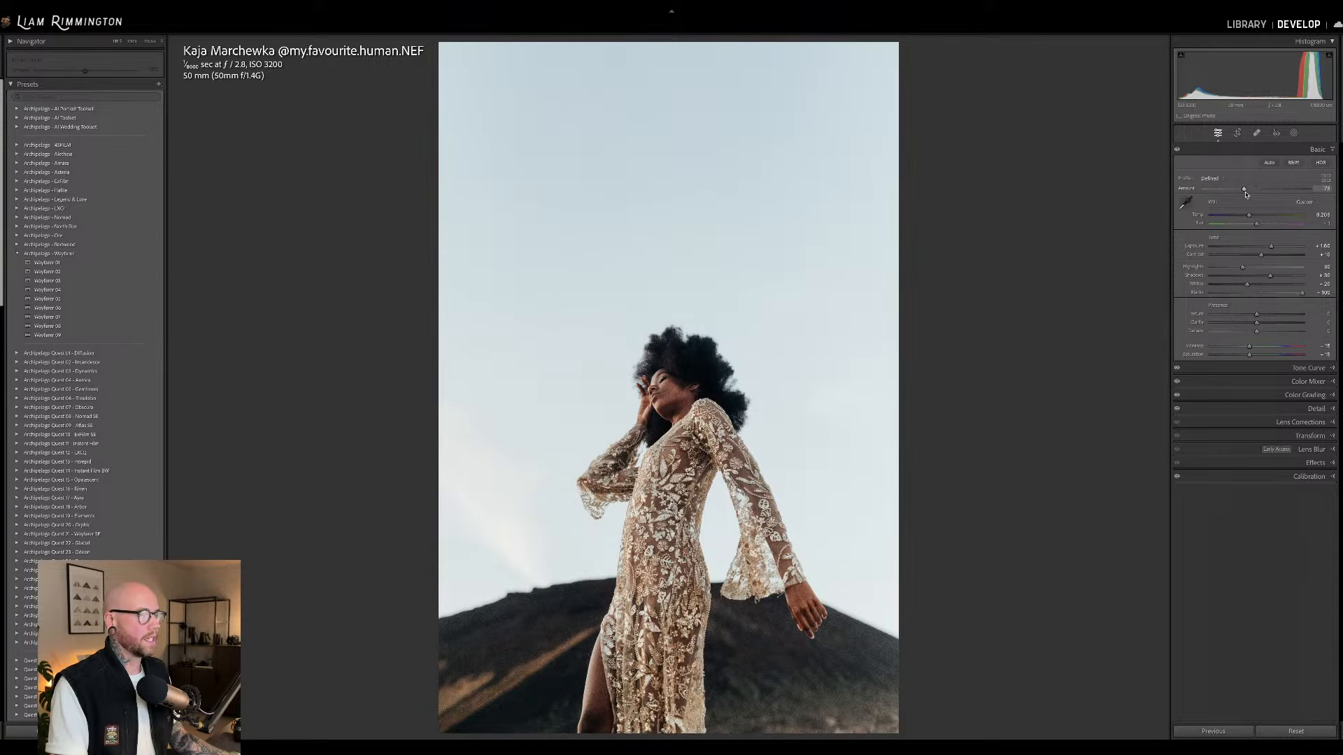
left_click_drag(1246, 194, 1241, 196)
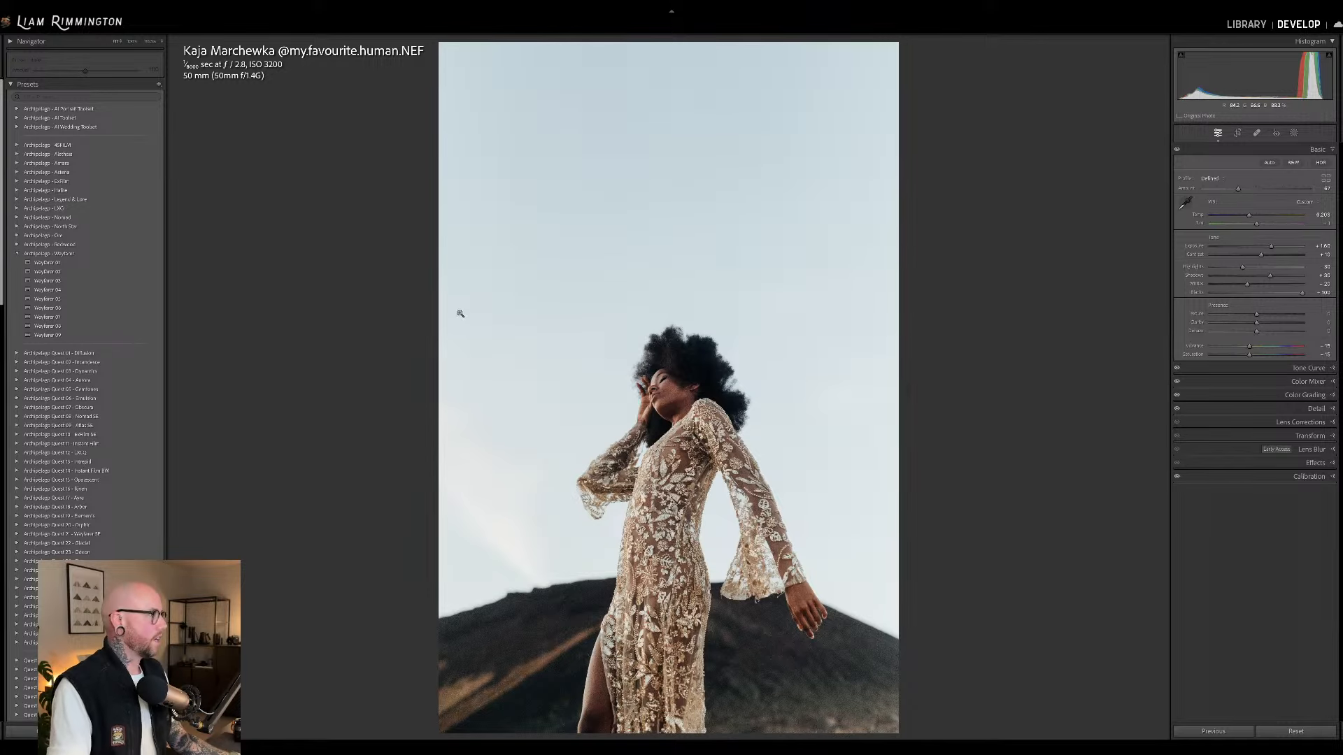
Apply the ExF Vintage Tone preset at amount 140 and warm the portrait's white balance temperature slightly.
scroll(126, 287, "down", 5)
scroll(158, 345, "down", 1)
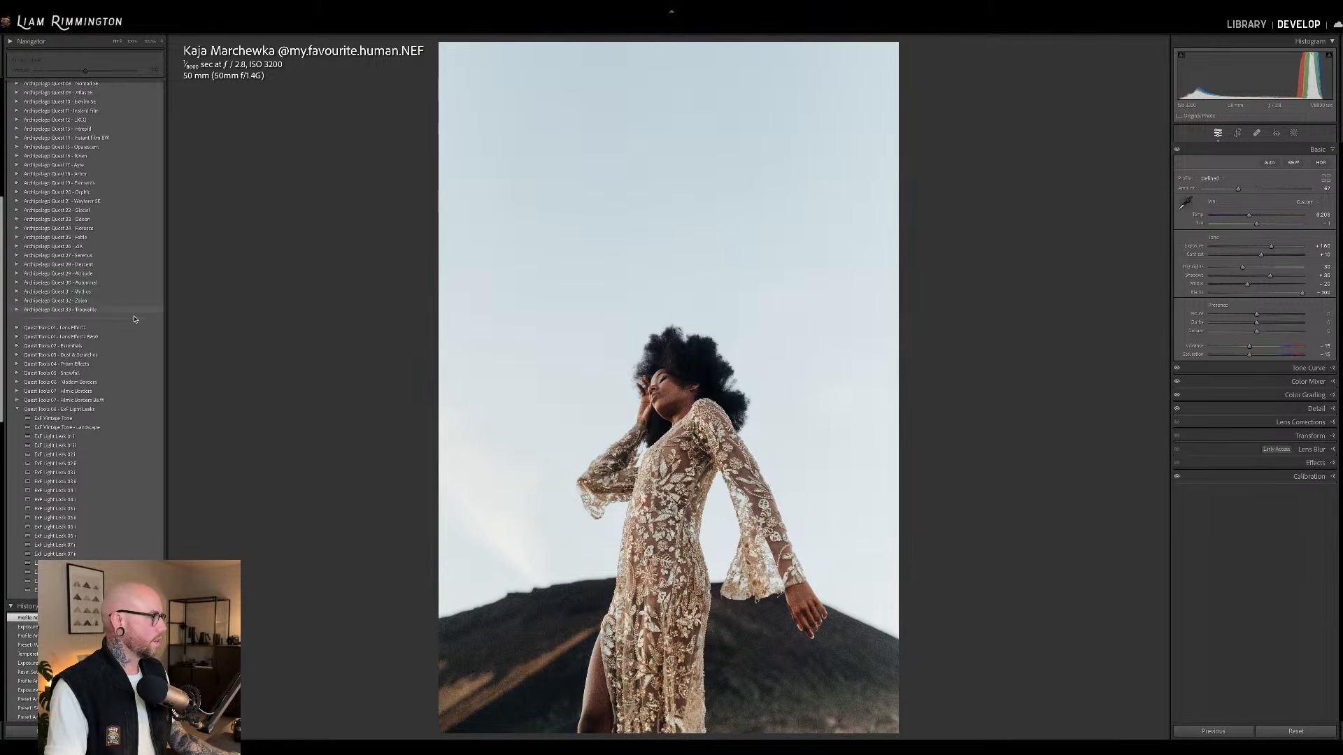
left_click(147, 422)
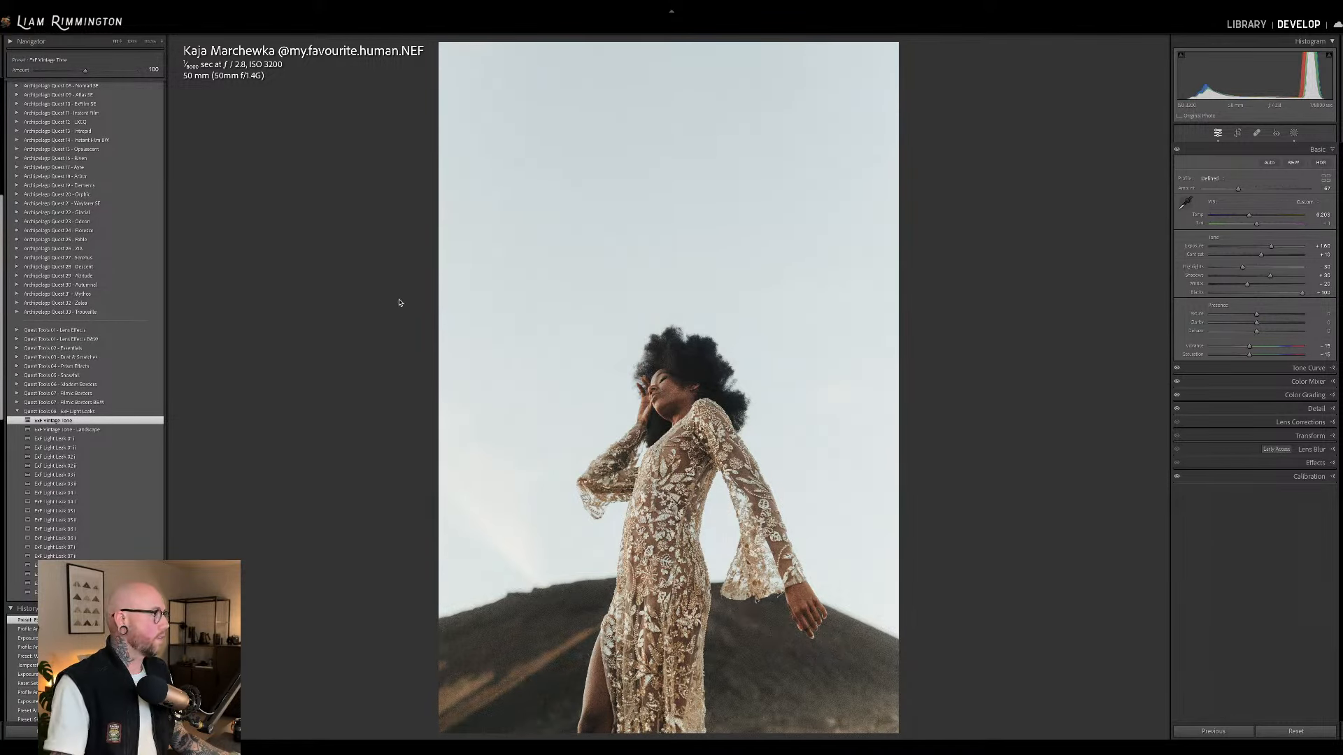
left_click_drag(1248, 216, 1255, 219)
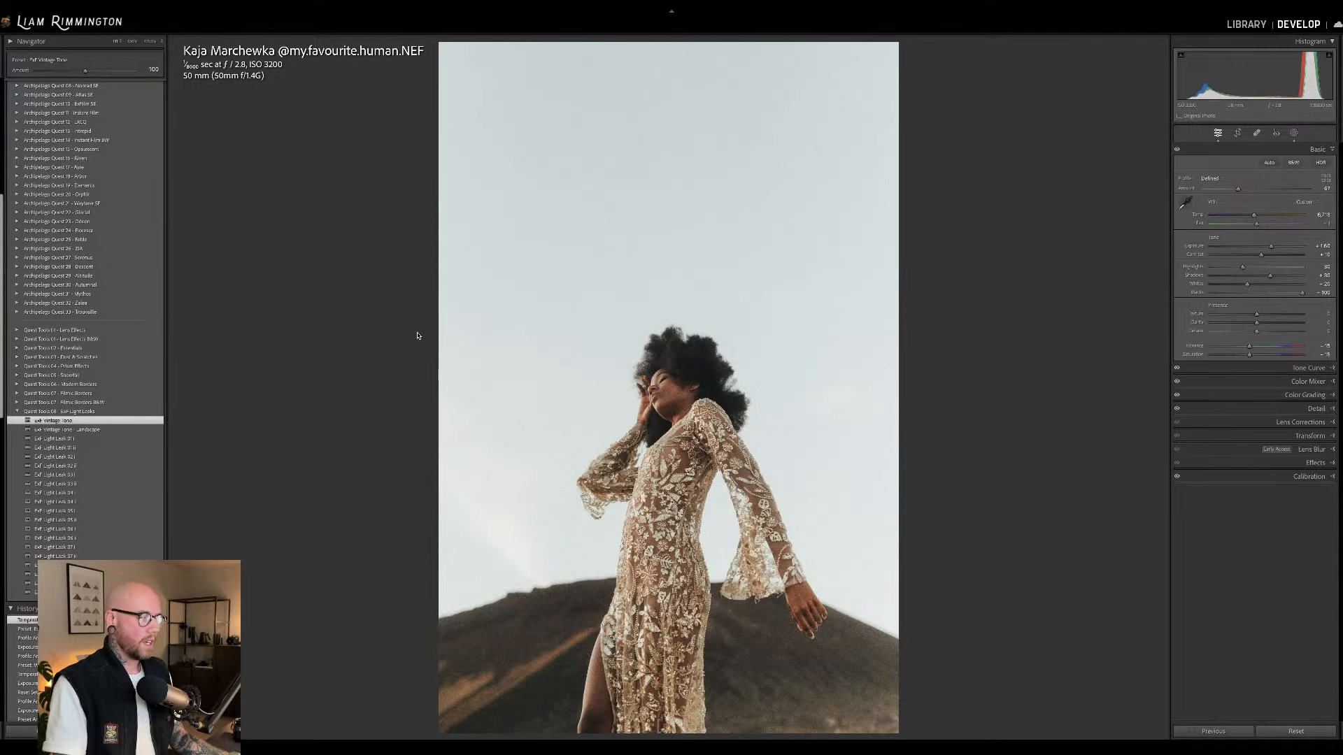
left_click_drag(86, 71, 106, 74)
Compare the portrait with its unedited original, then add the ExF Light Leak 08 preset that burns its lower edge.
key("backslash")
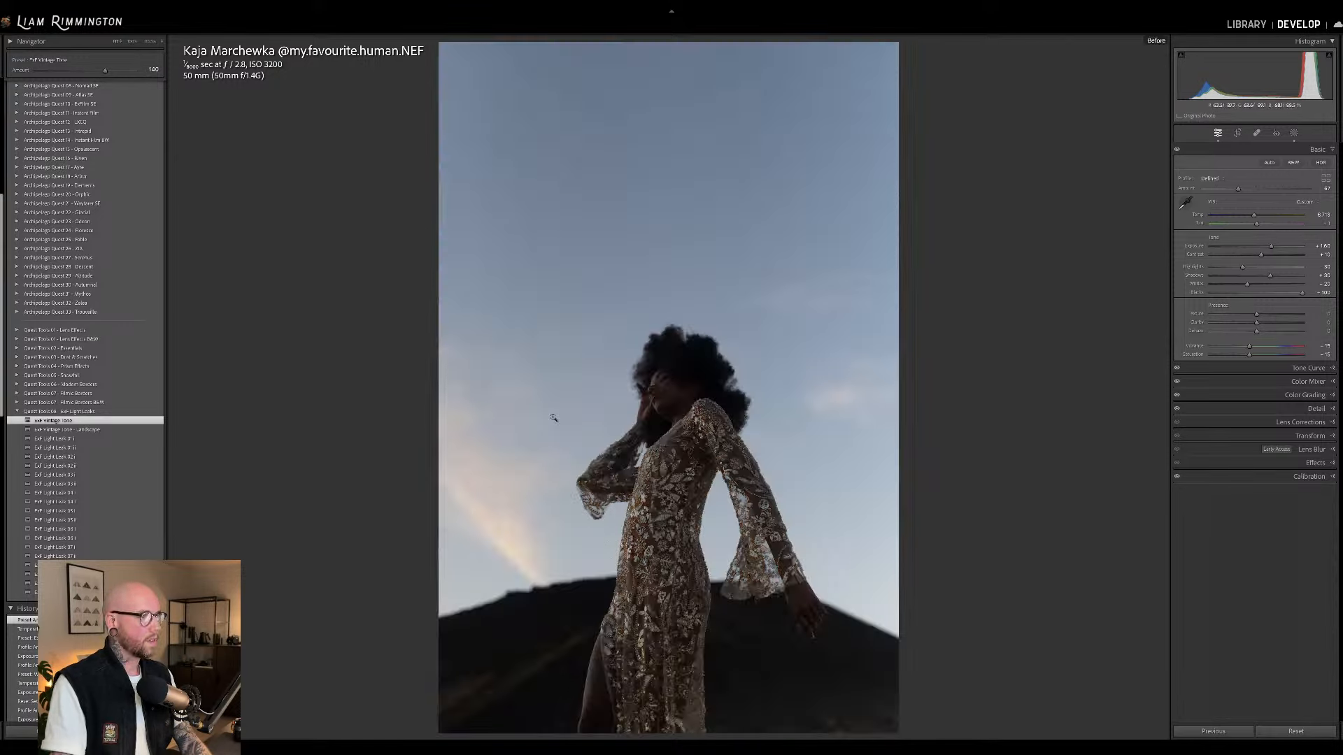
key("backslash")
key("backslash")
key("backslash")
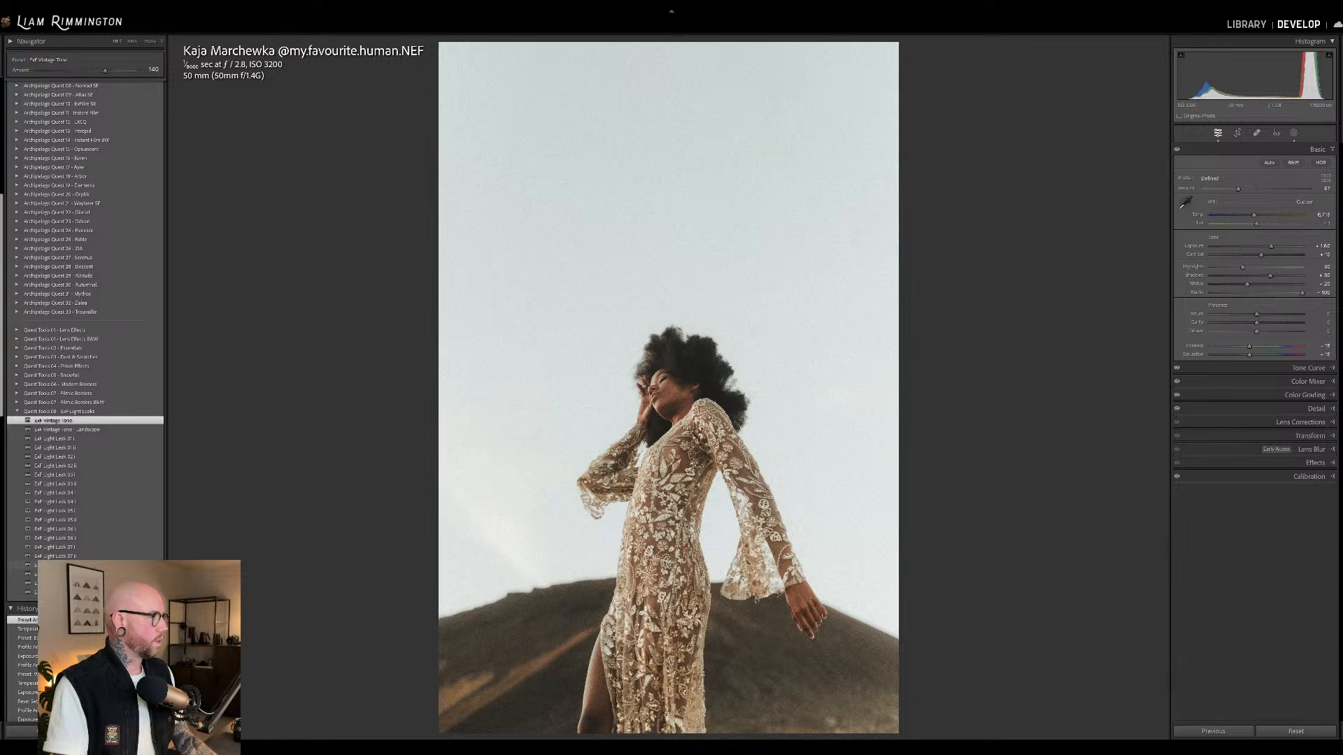
left_click(56, 566)
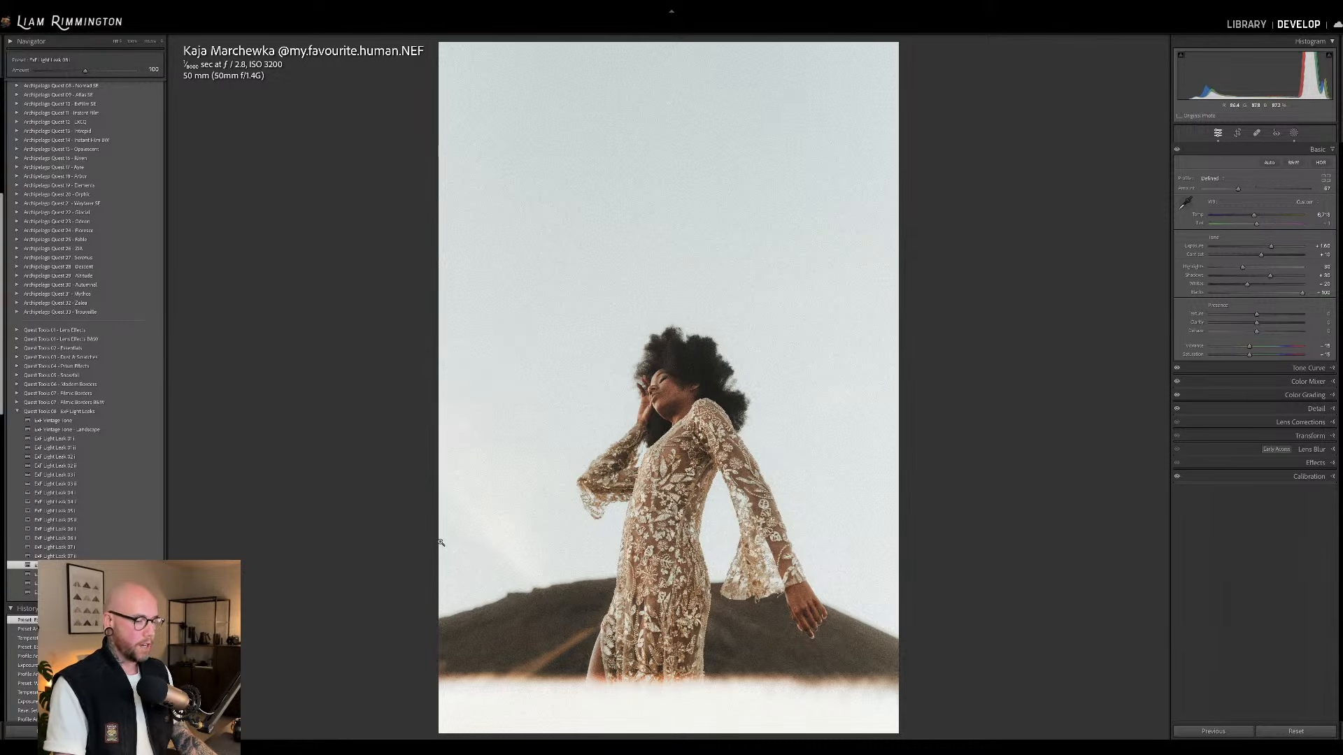
Crop the portrait tighter around the woman at the original aspect ratio, trimming the sky and both sides.
key("r")
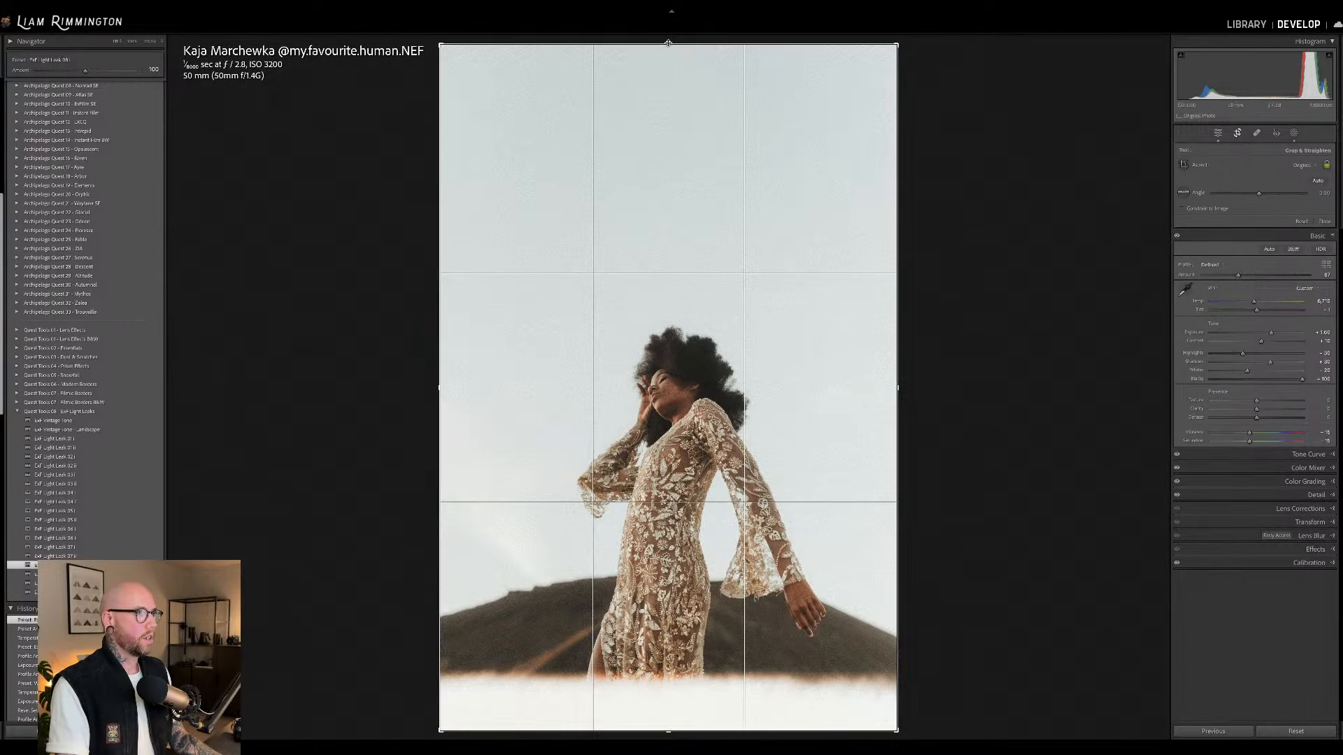
left_click_drag(670, 67, 674, 128)
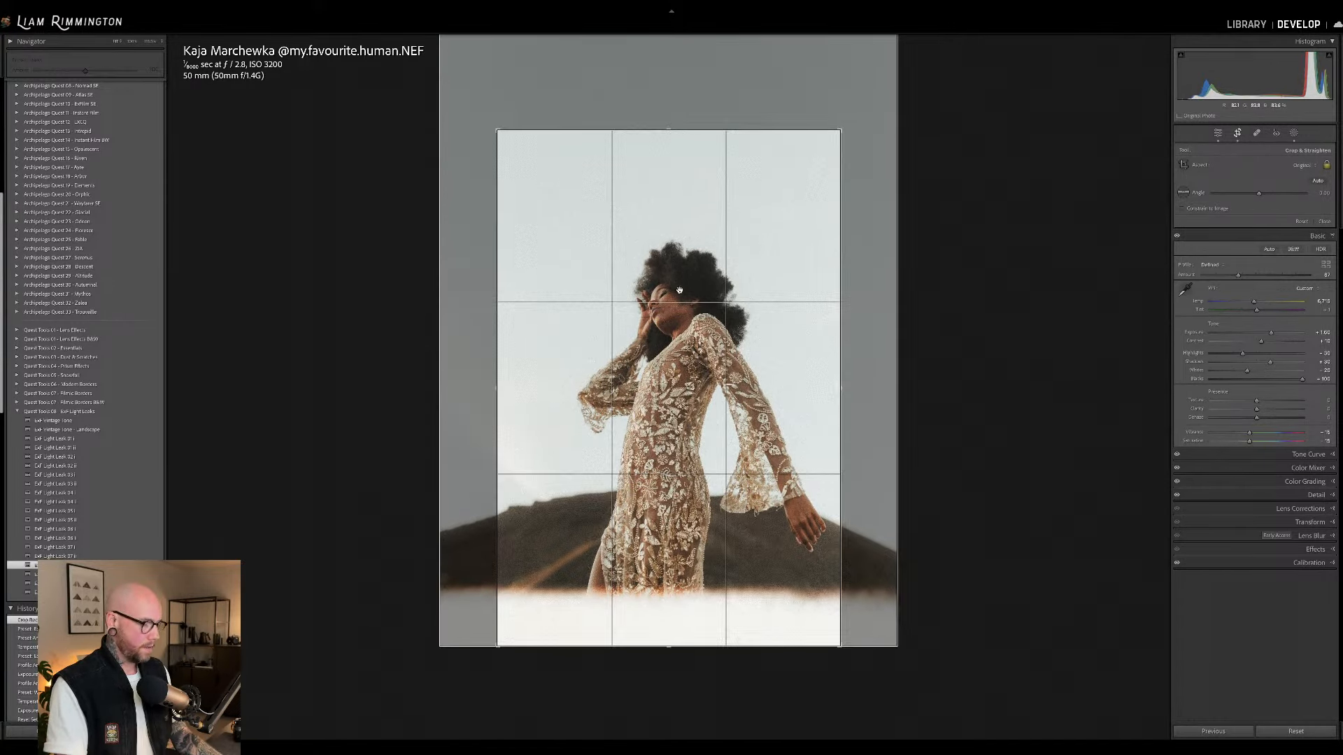
key("Return")
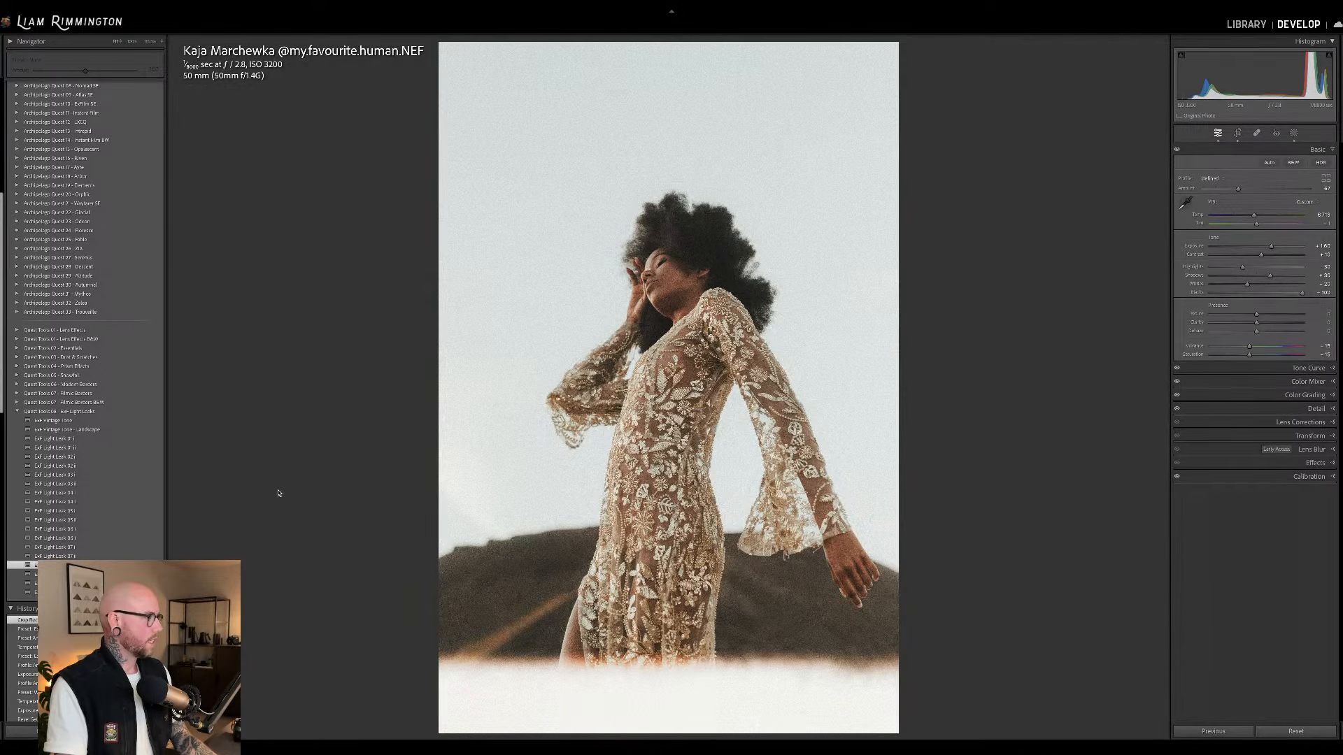
Apply the second variant of the ExF Light Leak 03 preset and reset the crop to the full frame.
left_click(142, 476)
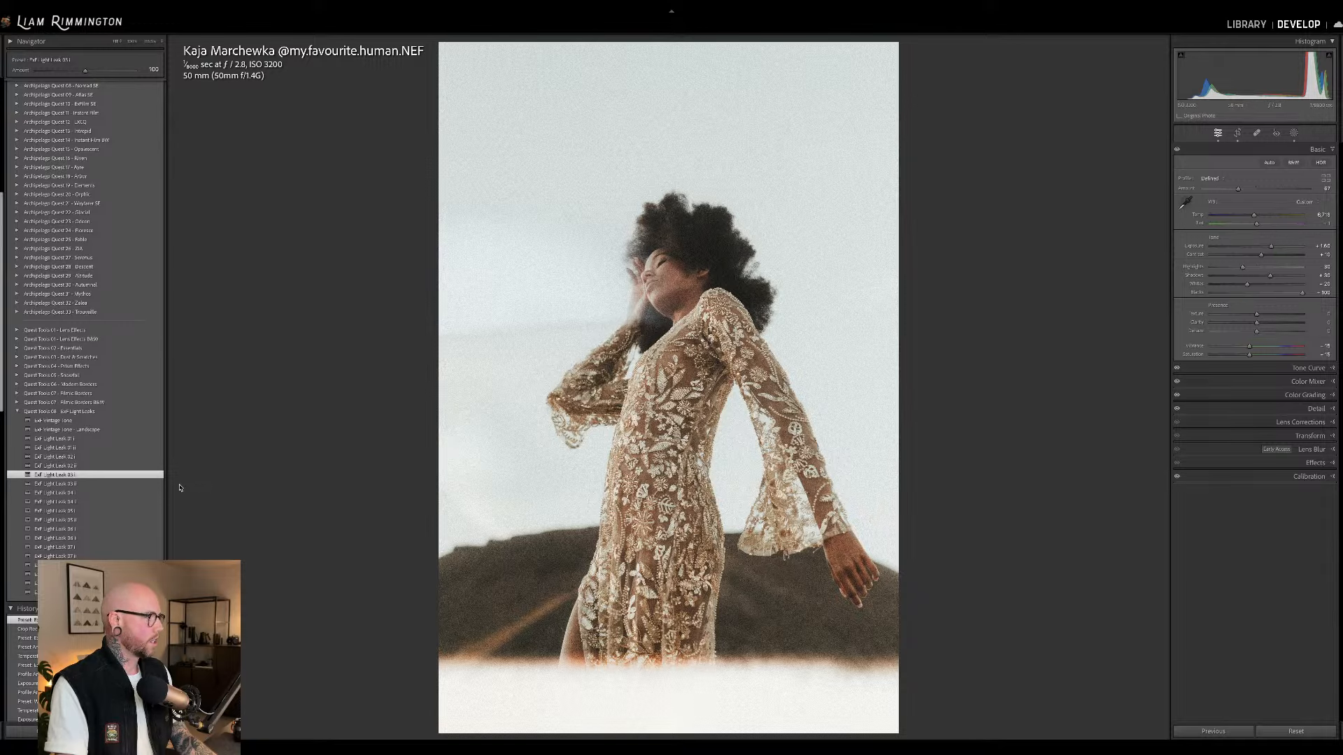
left_click(157, 483)
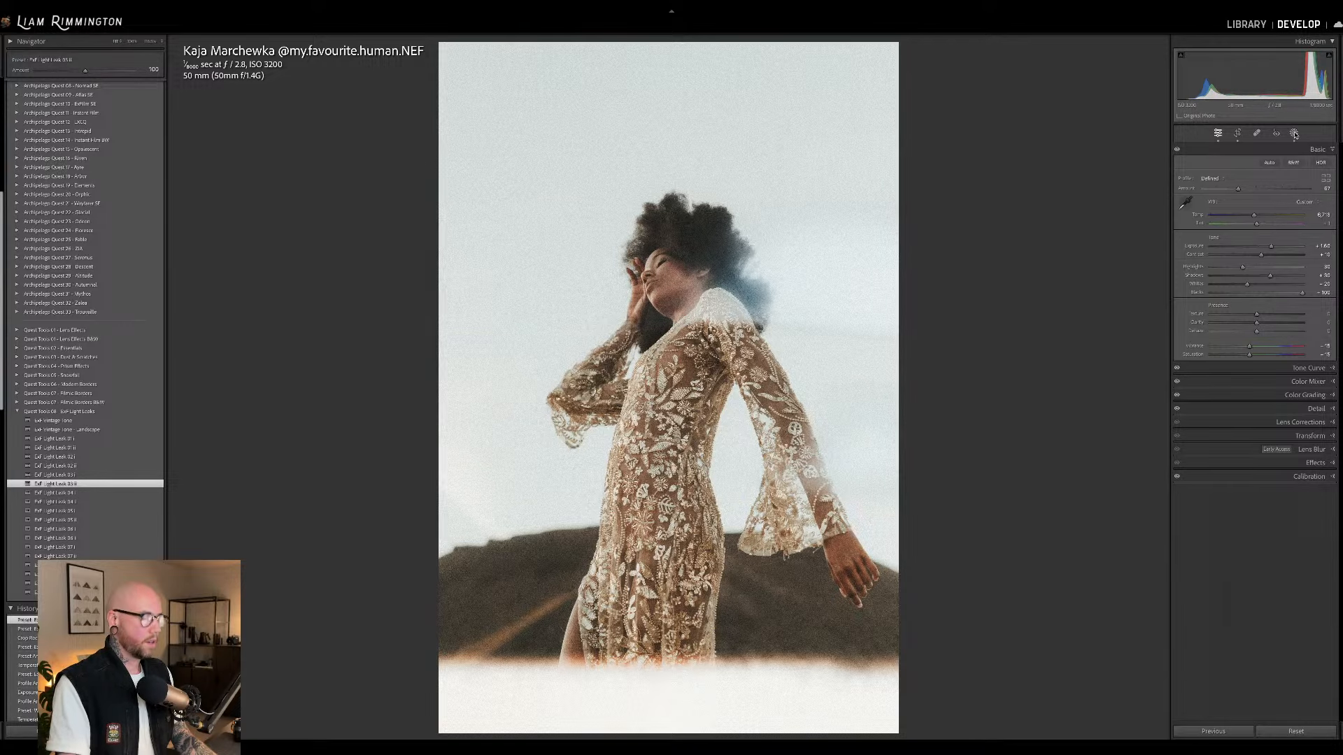
key("r")
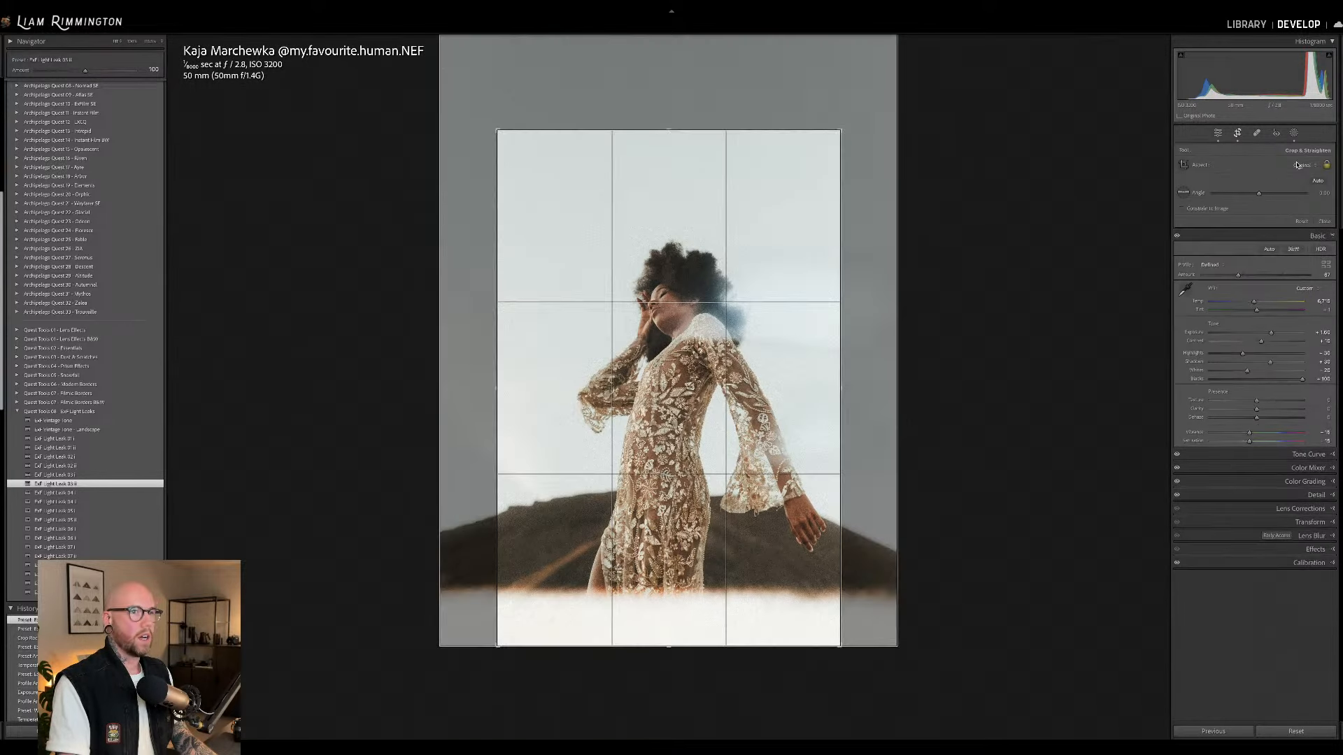
left_click(1302, 222)
key("r")
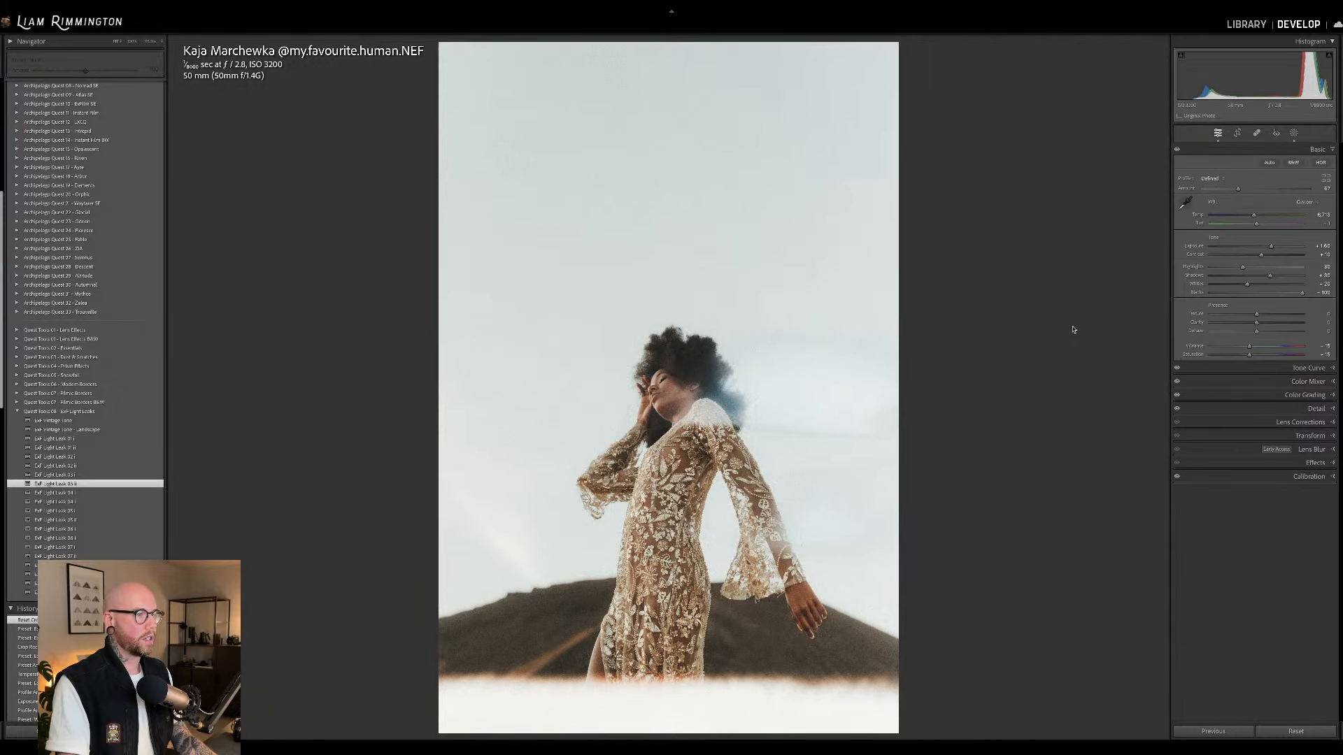
Move the ExF Light Leak 03 mask down towards the woman's lowered hand and tint it warm yellow-orange.
left_click(1293, 133)
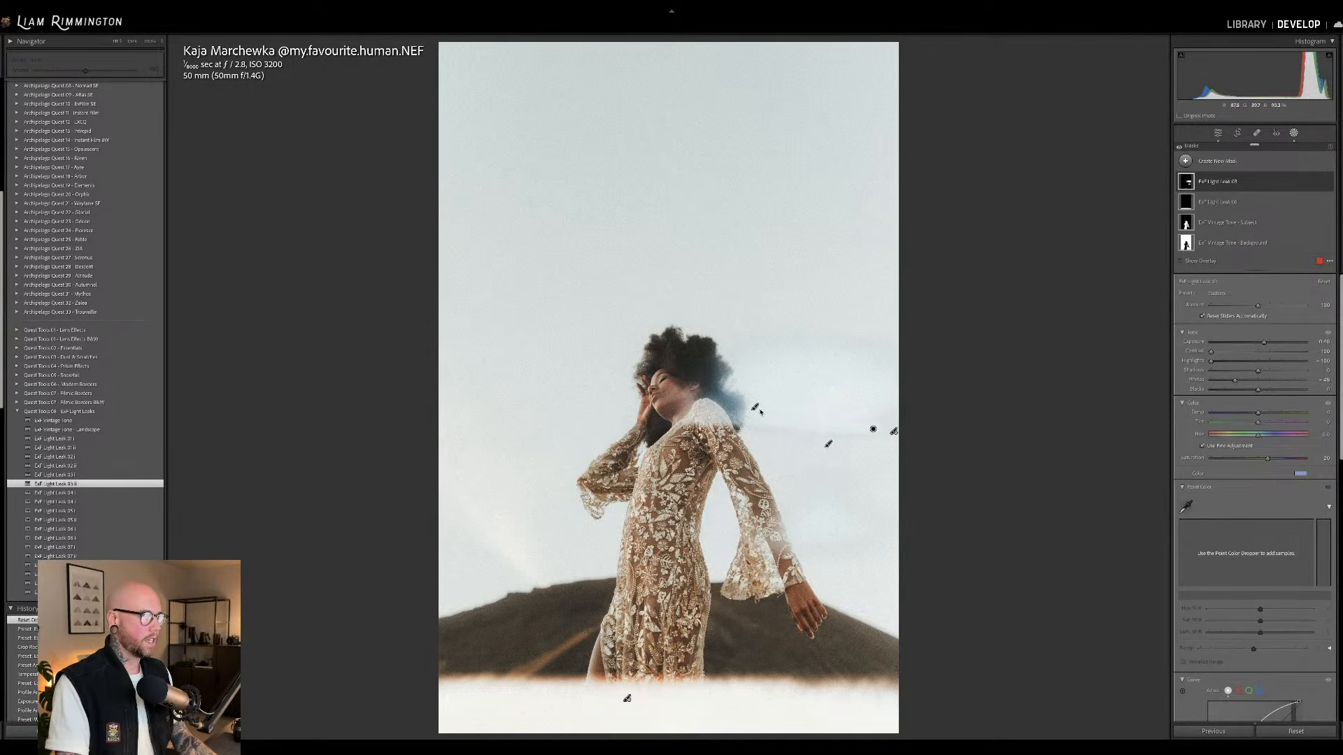
left_click_drag(756, 407, 802, 522)
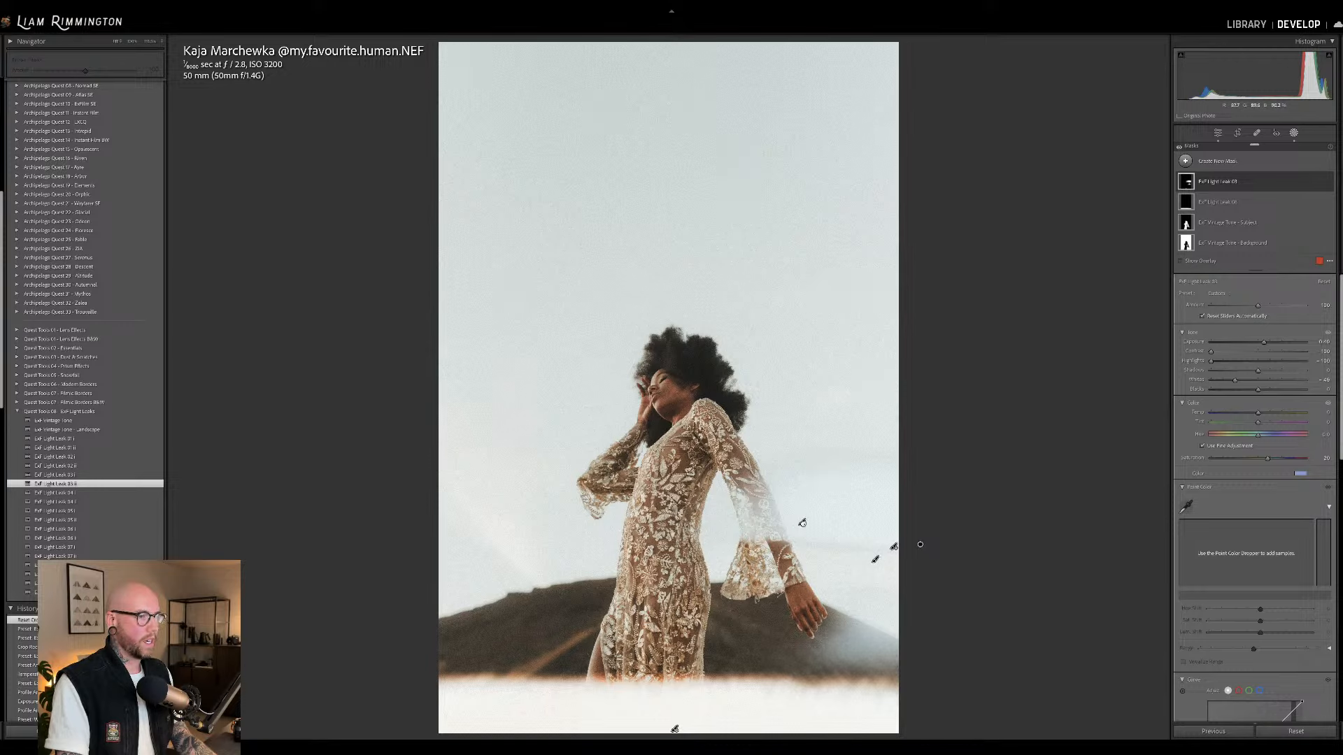
left_click(1300, 475)
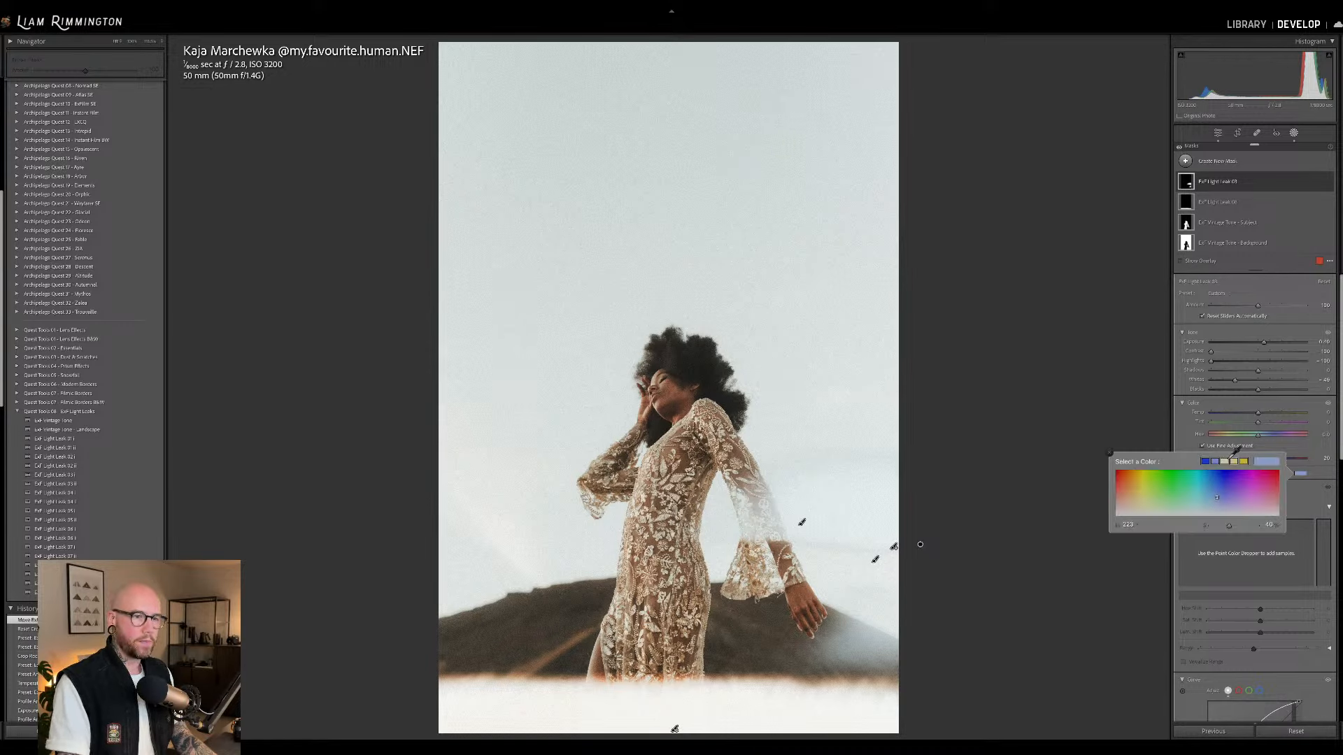
left_click(1137, 485)
left_click_drag(1137, 485, 1136, 483)
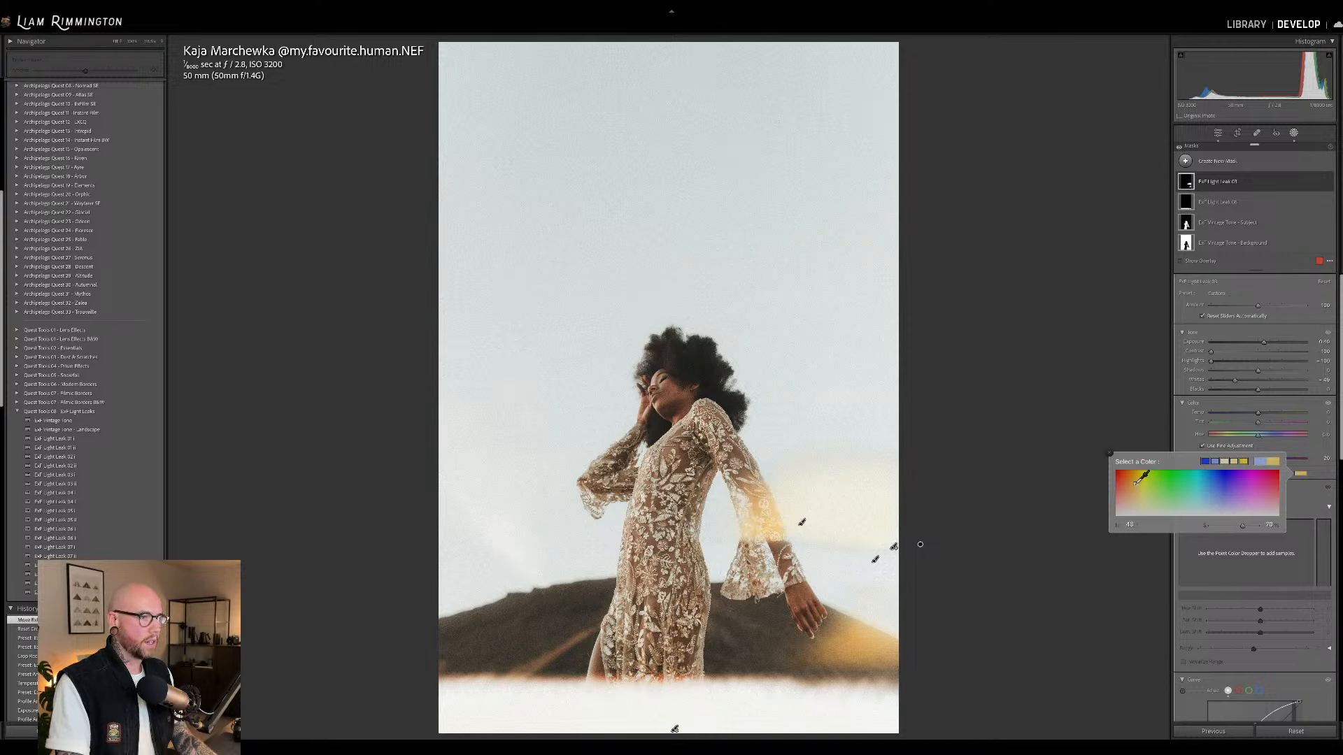
Test full saturation on the light leak's yellow-orange tint, settle on a softer saturation and finish choosing the colour.
left_click(1274, 527)
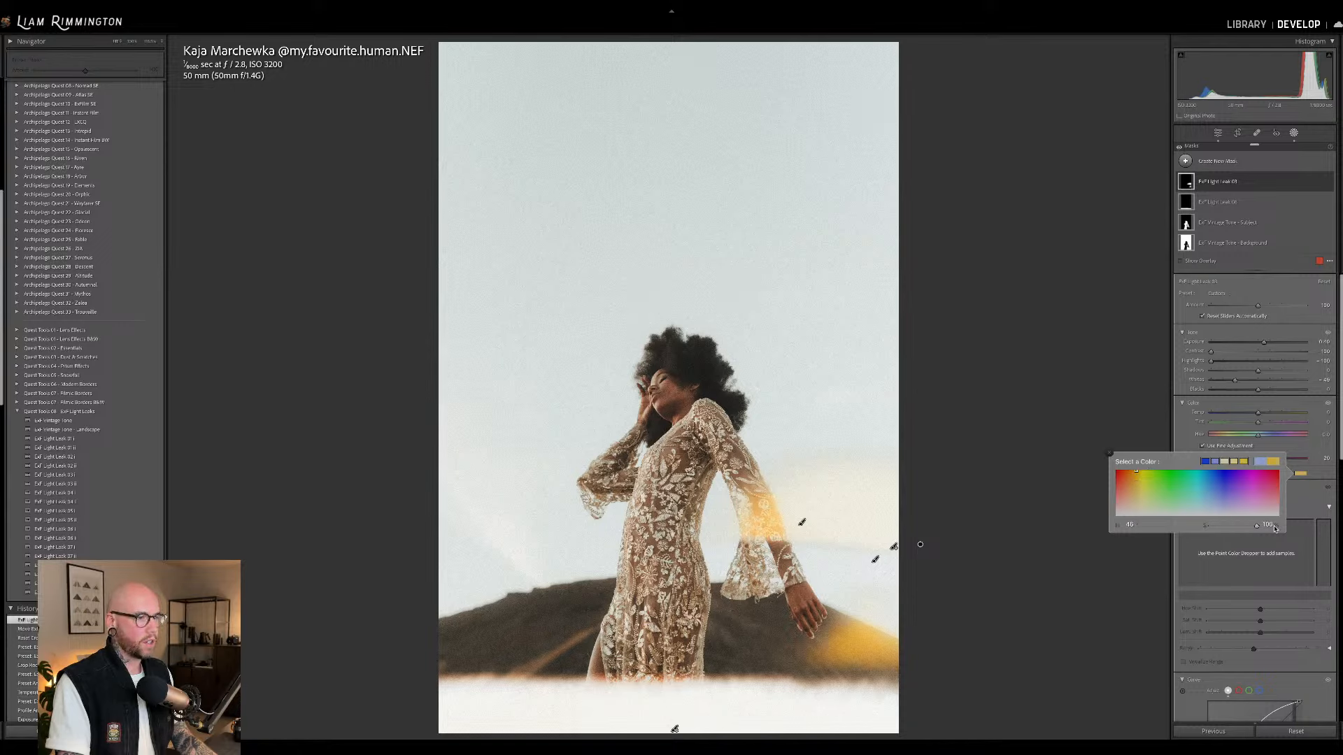
left_click_drag(1259, 530, 1245, 529)
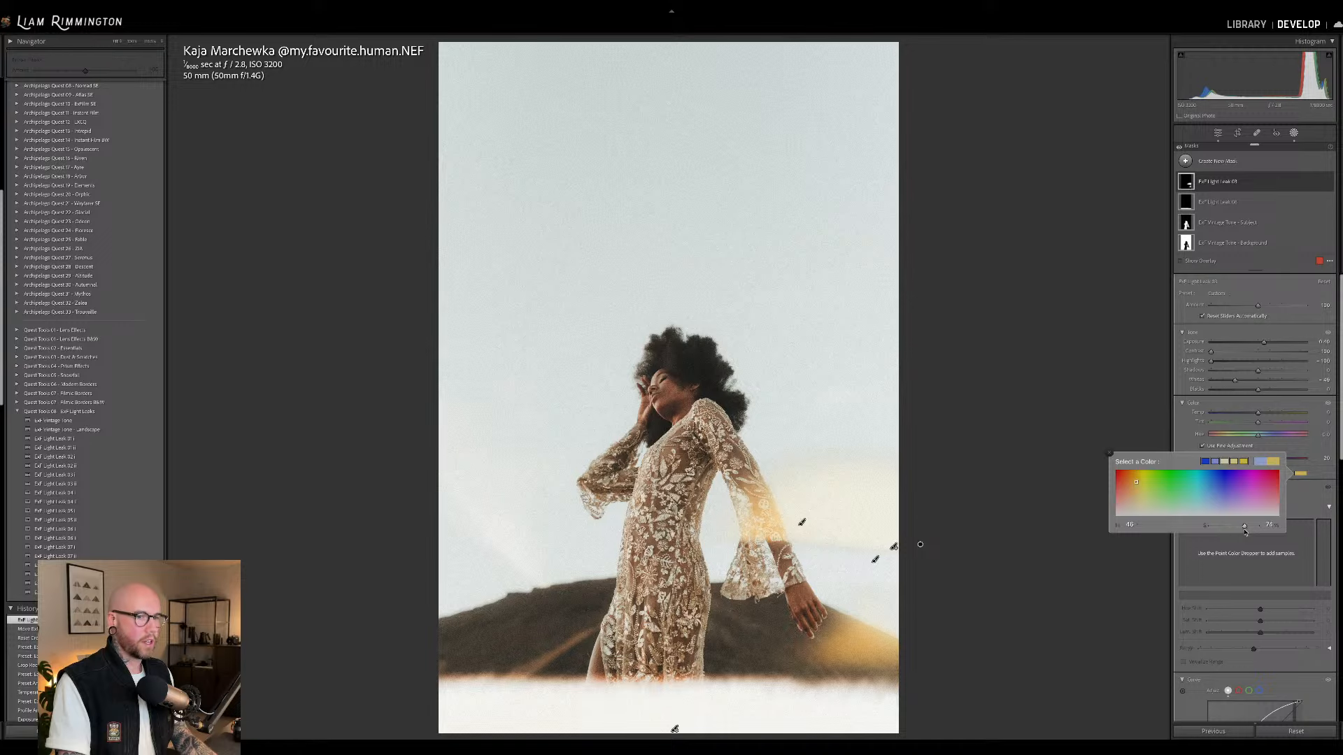
left_click(1110, 454)
Try different strengths for the light leak mask, reset its amount to 100 and compare the portrait with its unedited original.
left_click_drag(1258, 306, 1276, 307)
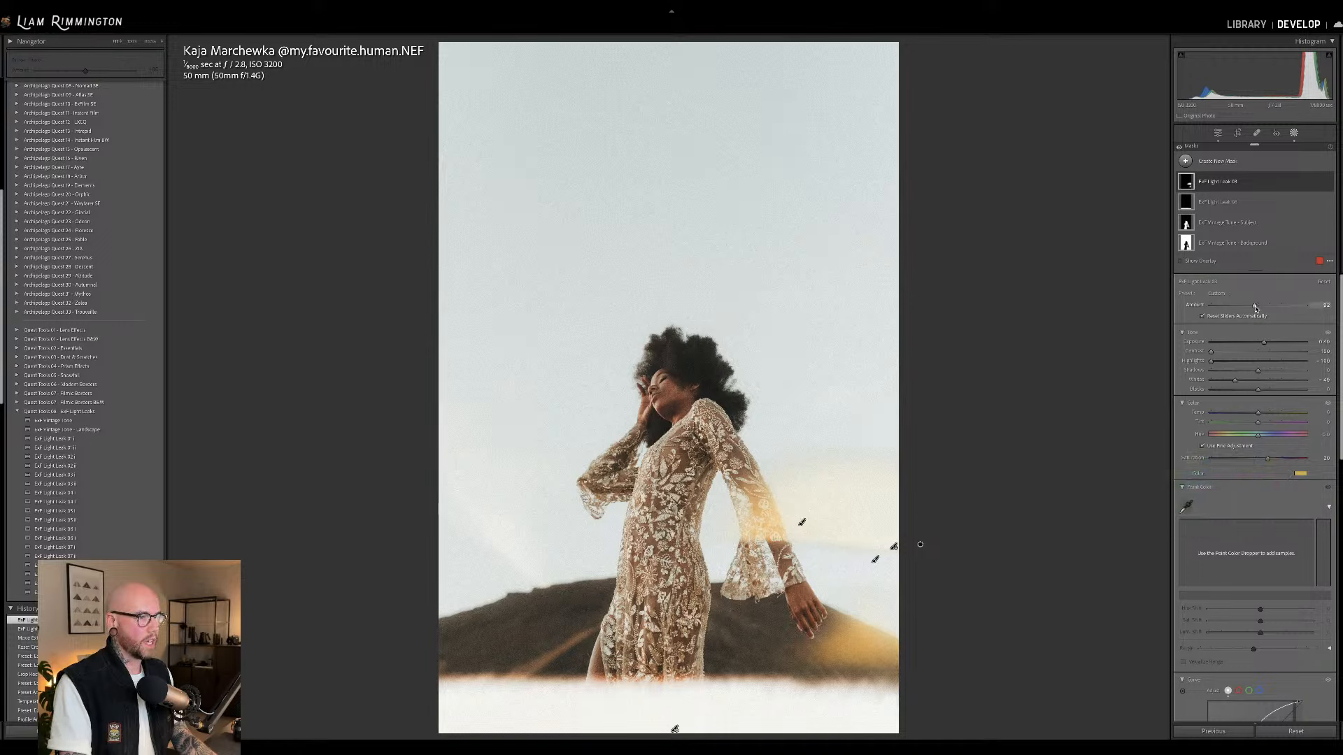
left_click_drag(1257, 308, 1265, 310)
double_click(1194, 305)
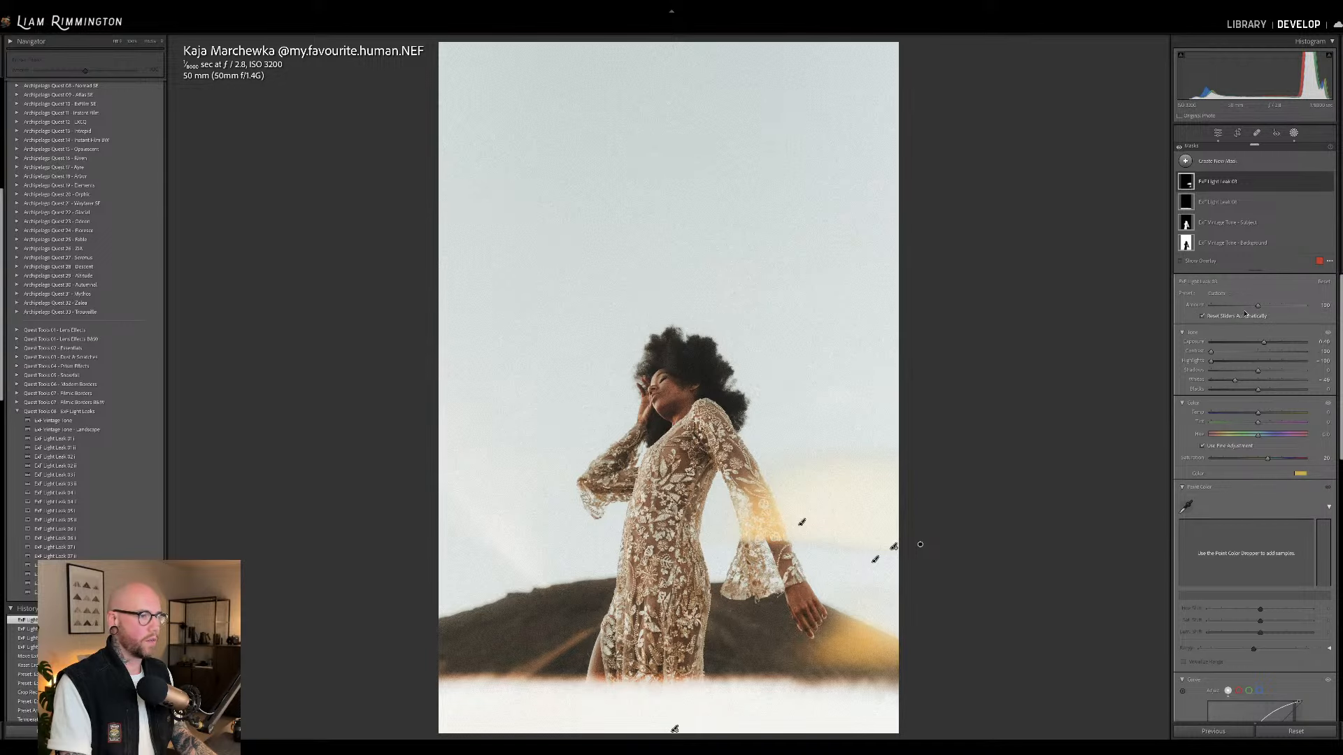
left_click(969, 493)
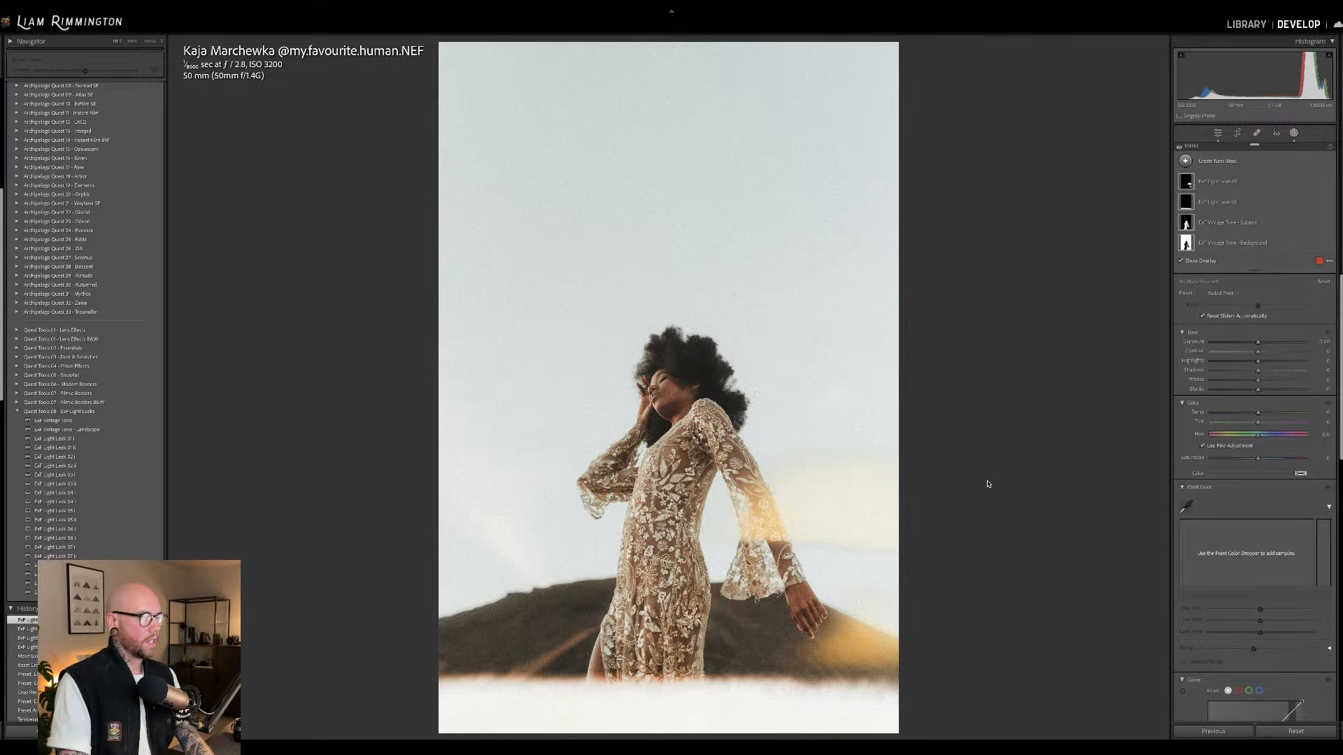
key("shift+w")
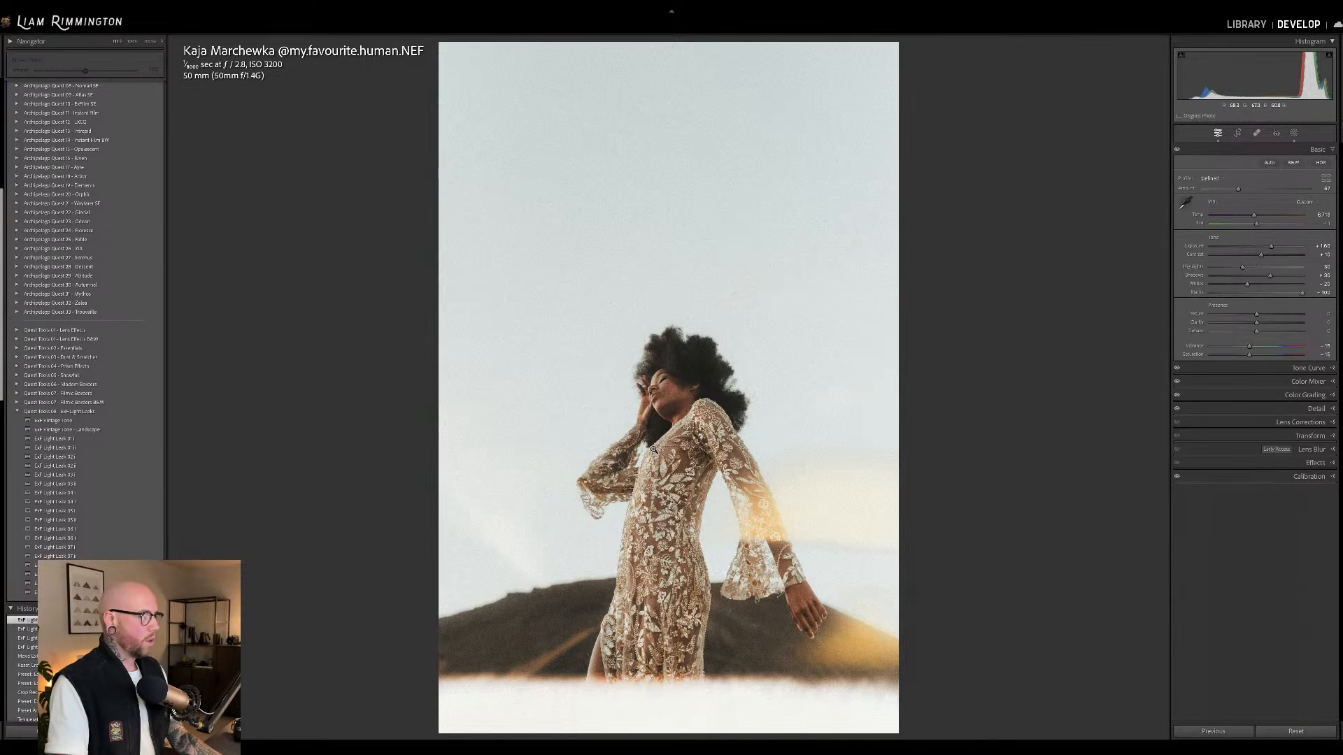
key("backslash")
key("backslash")
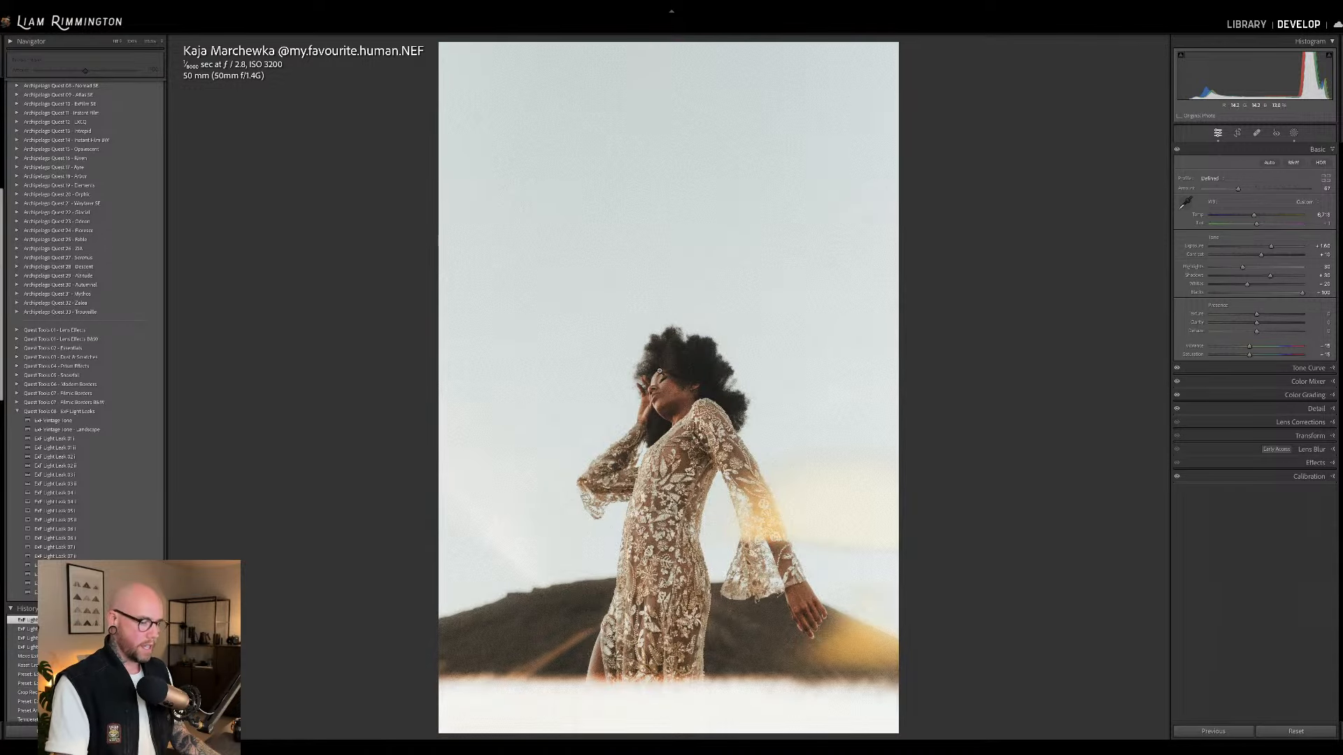
Apply the Sky Saver and Sky Blue presets from the Archipelago AI toolset, raising Sky Blue's amount to 200.
scroll(153, 295, "up", 10)
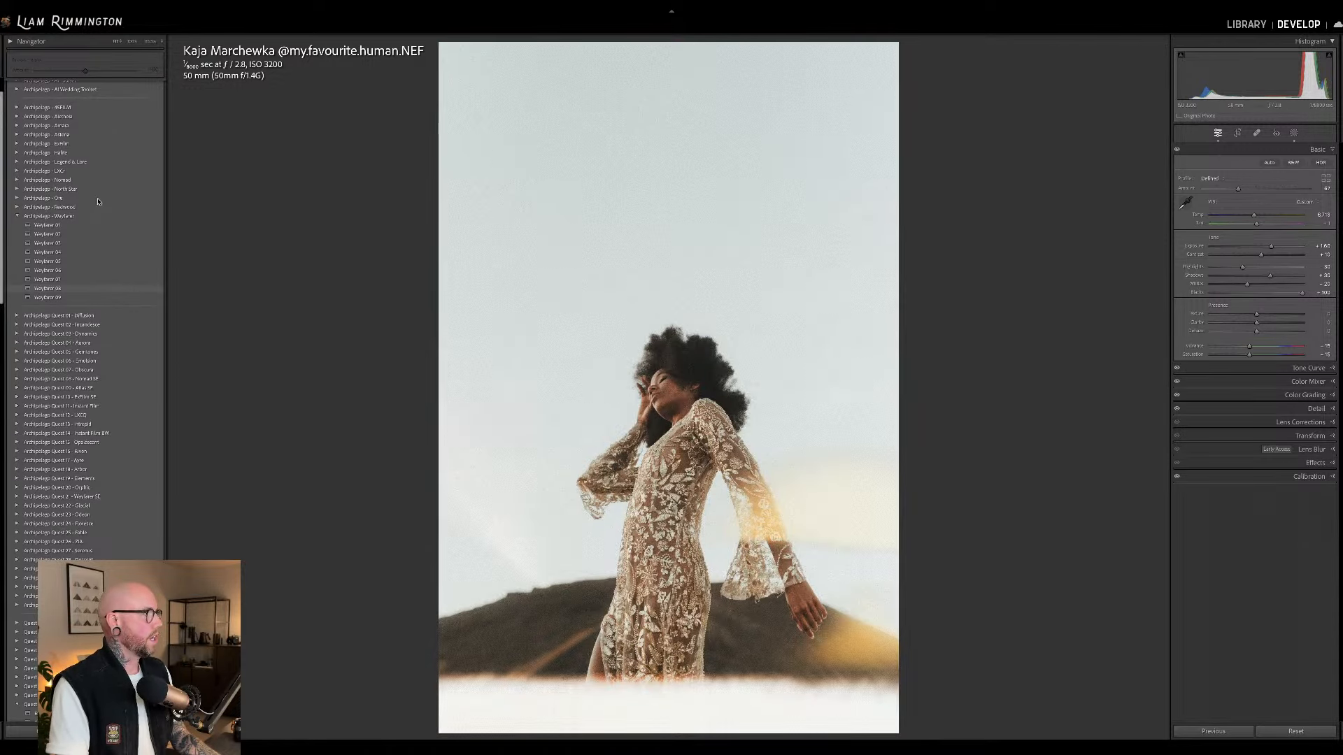
scroll(98, 182, "up", 2)
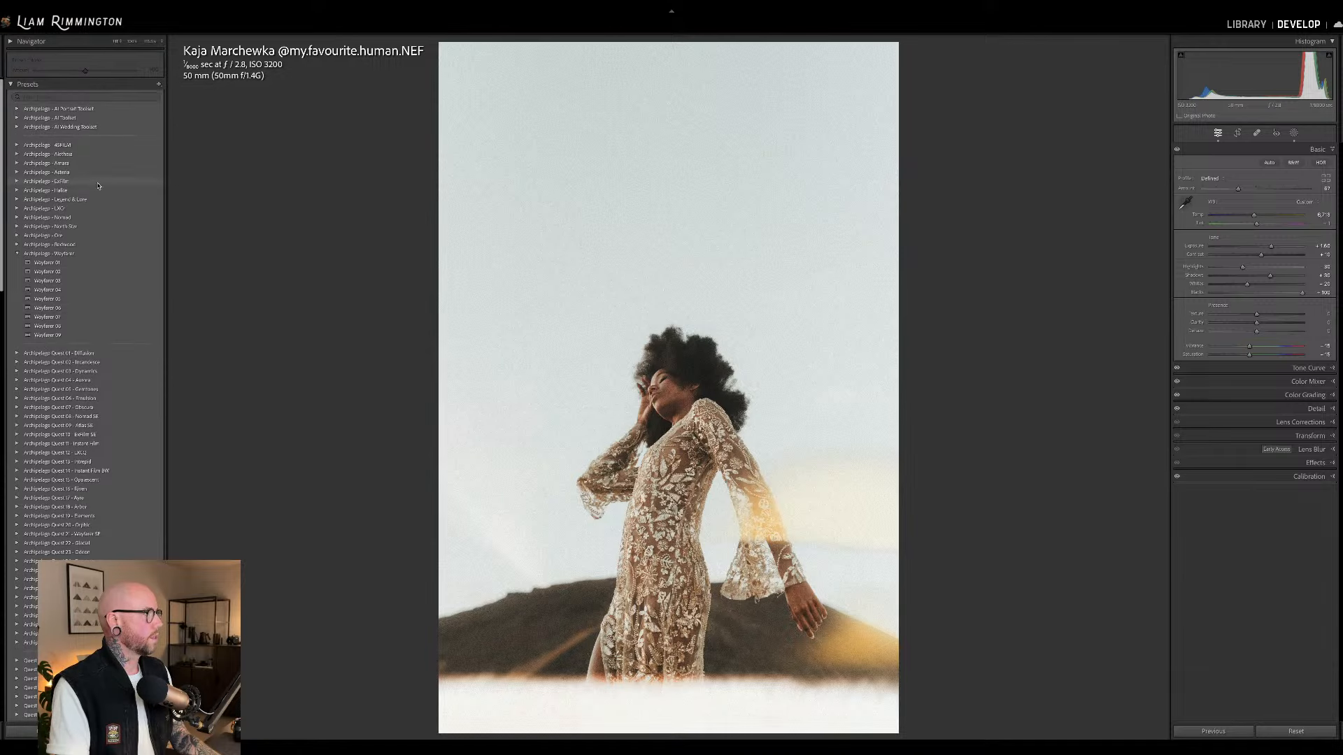
left_click(15, 118)
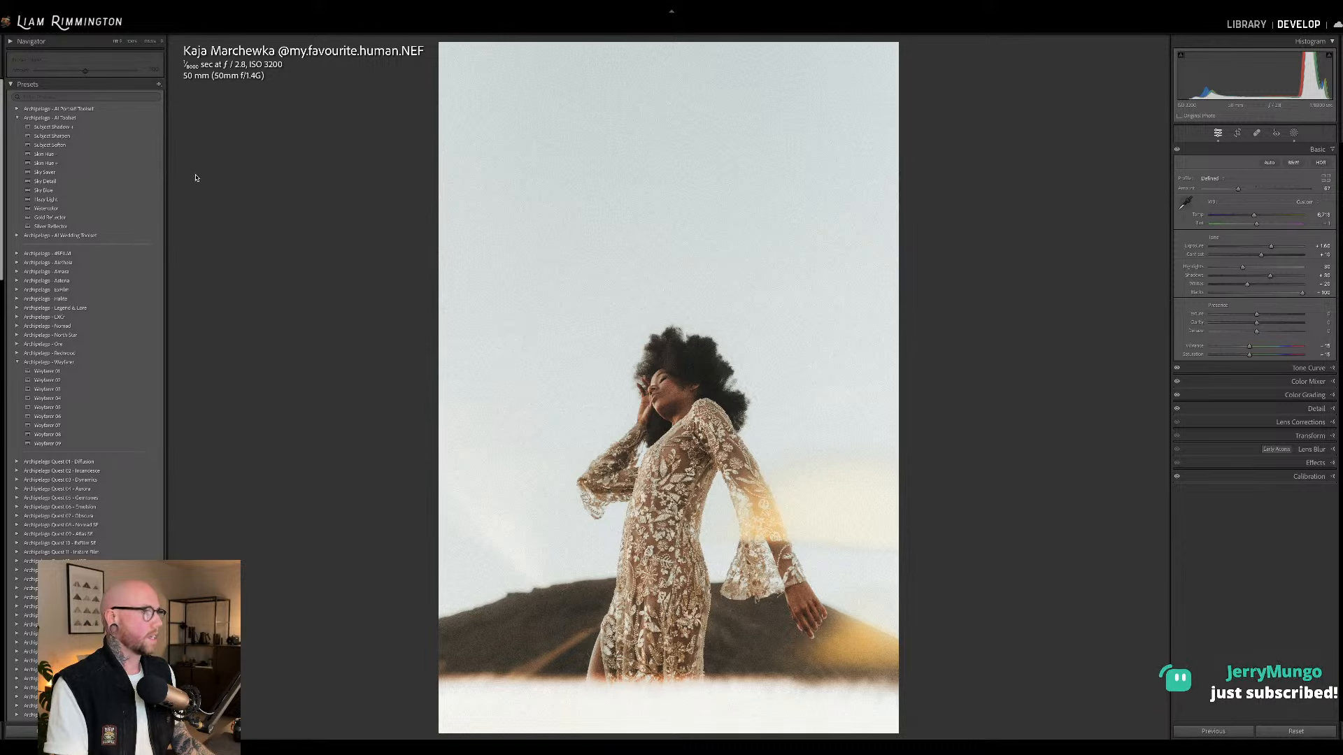
left_click(133, 172)
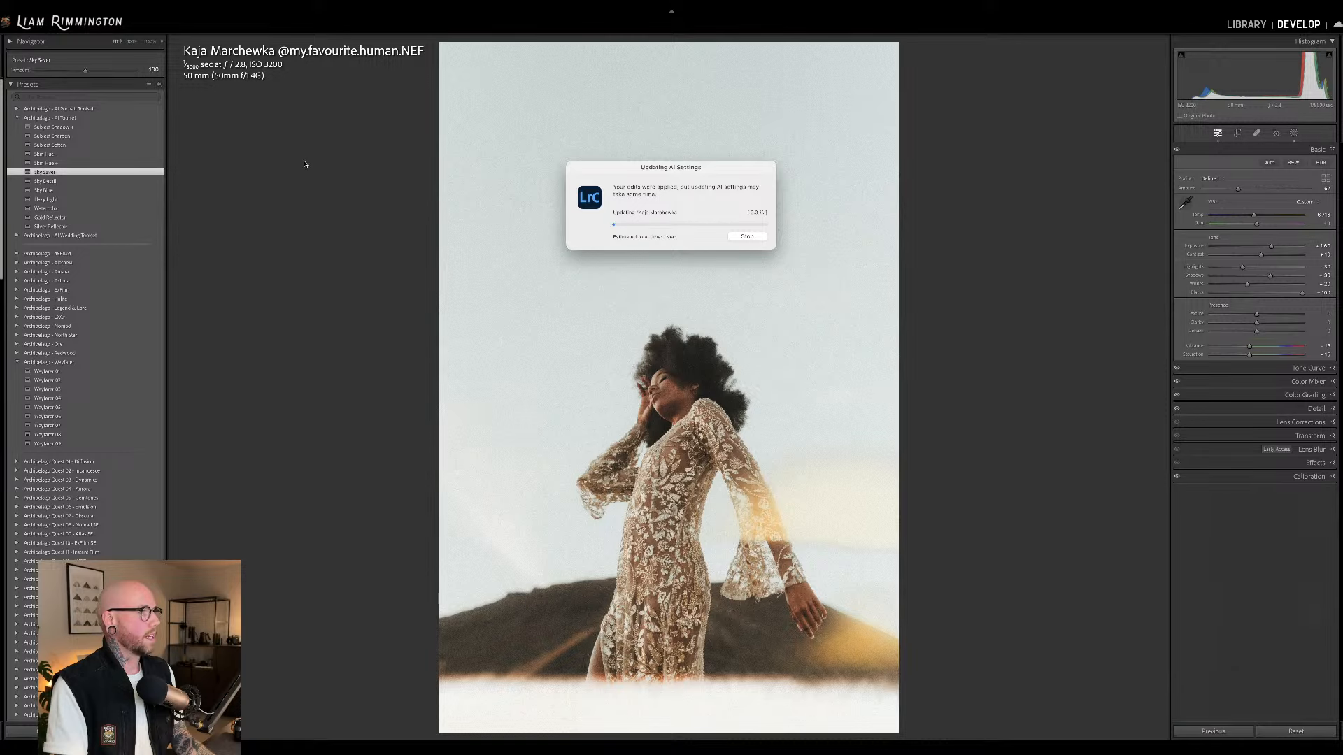
left_click_drag(84, 71, 135, 71)
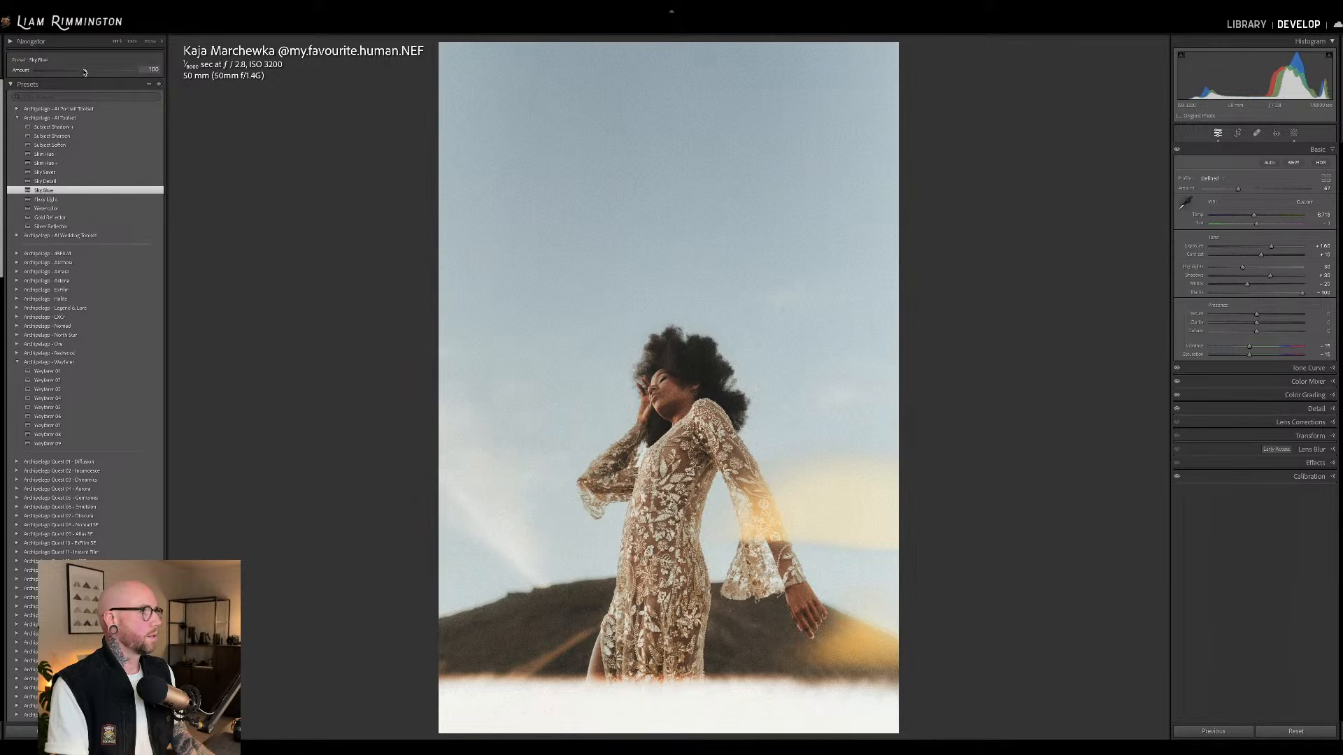
left_click_drag(87, 70, 168, 82)
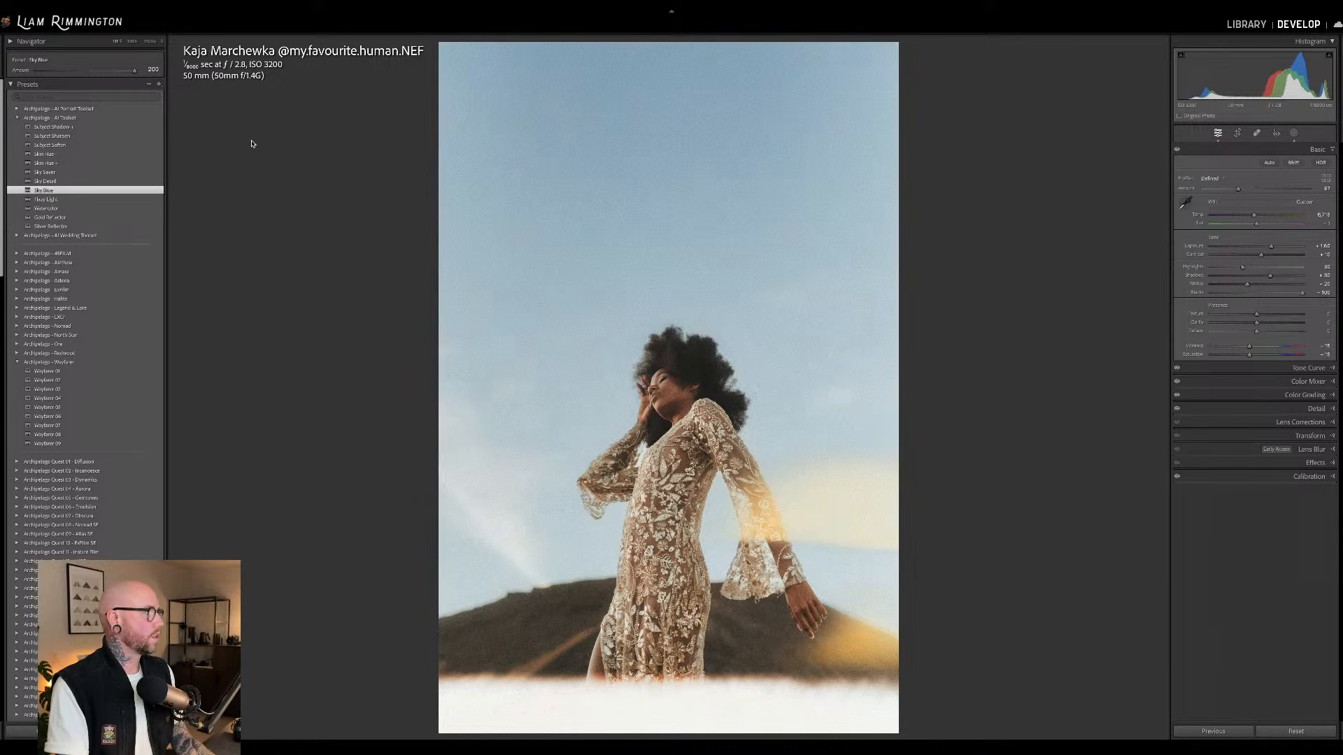
left_click(19, 118)
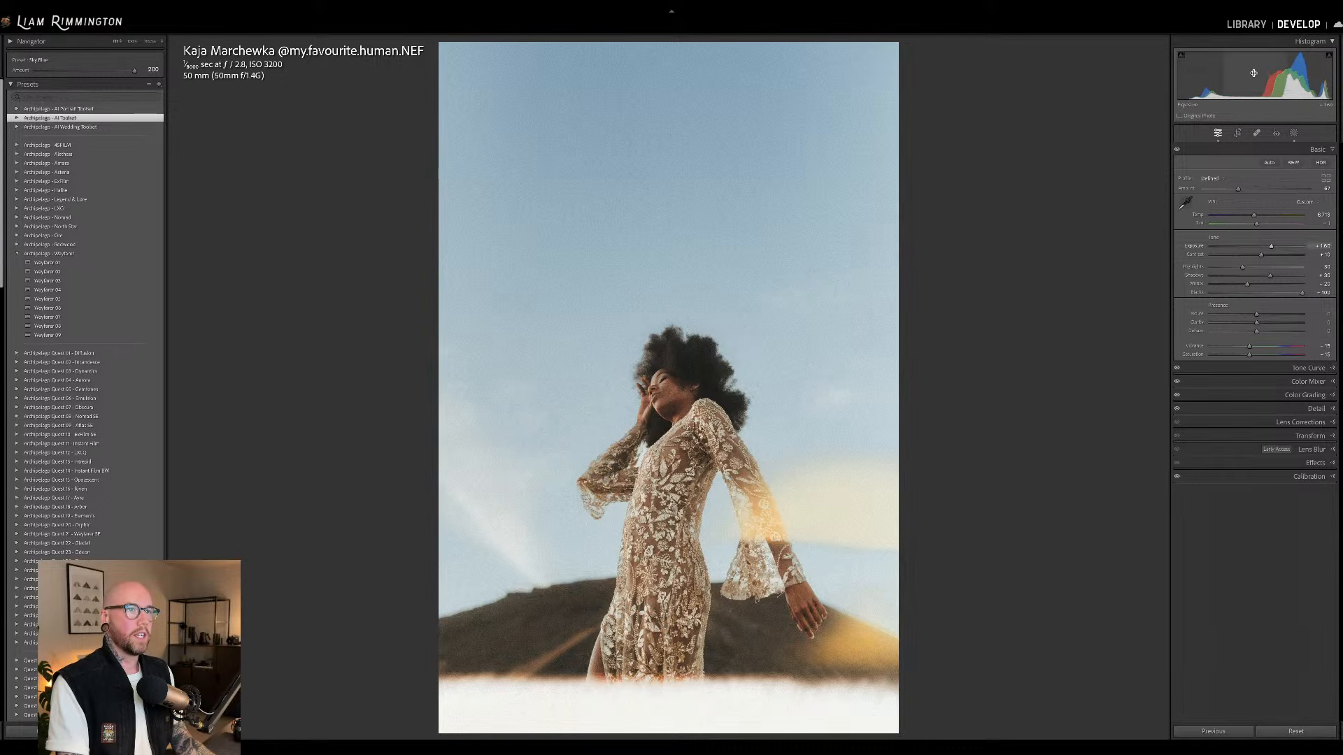
Nudge the portrait's exposure slightly, set the profile amount to 70 and check the result against the unedited original.
left_click_drag(1253, 73, 1255, 73)
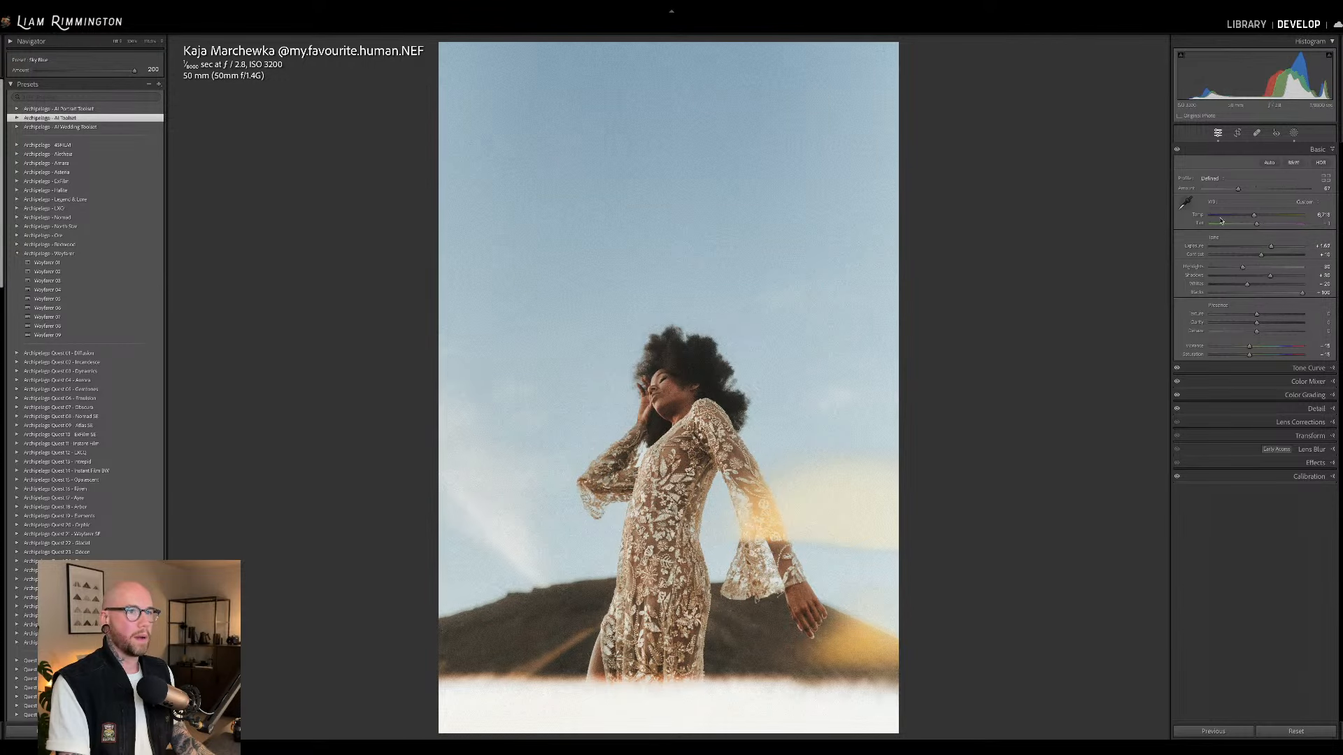
left_click_drag(1238, 189, 1240, 190)
key("backslash")
key("backslash")
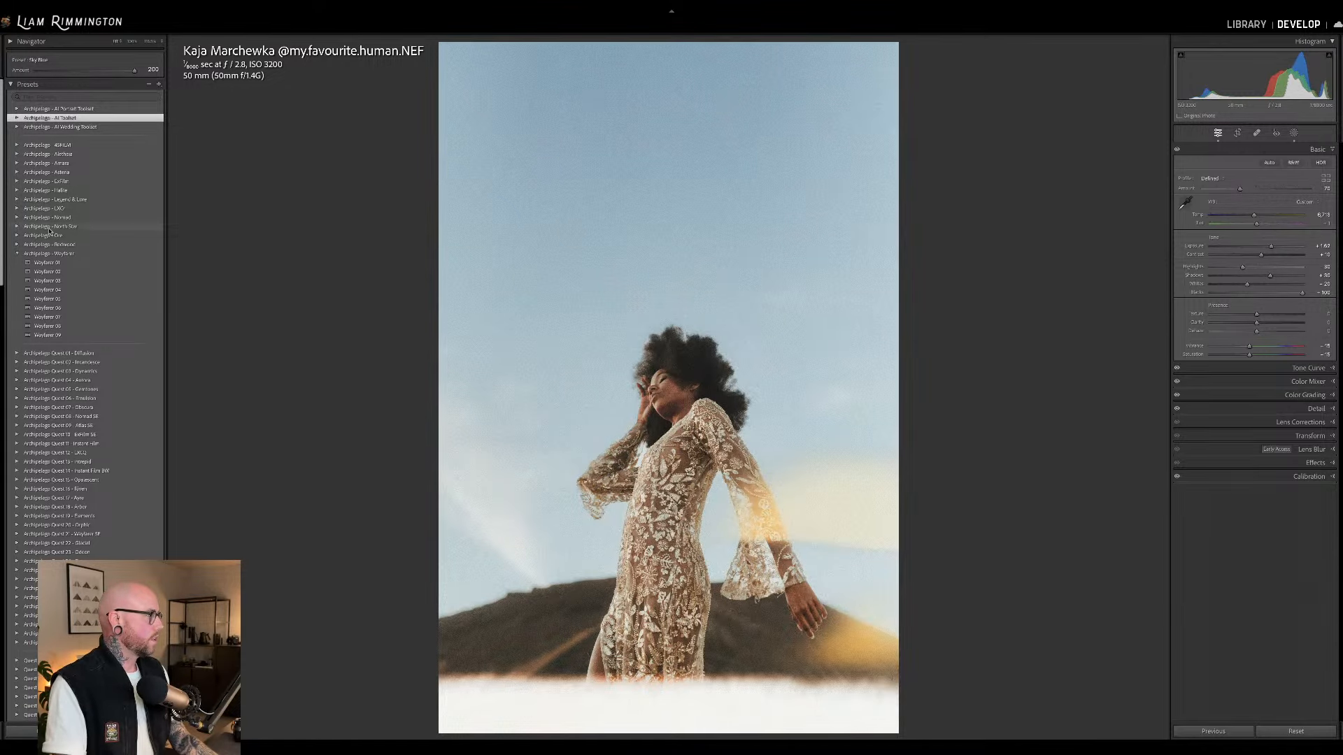
left_click(21, 253)
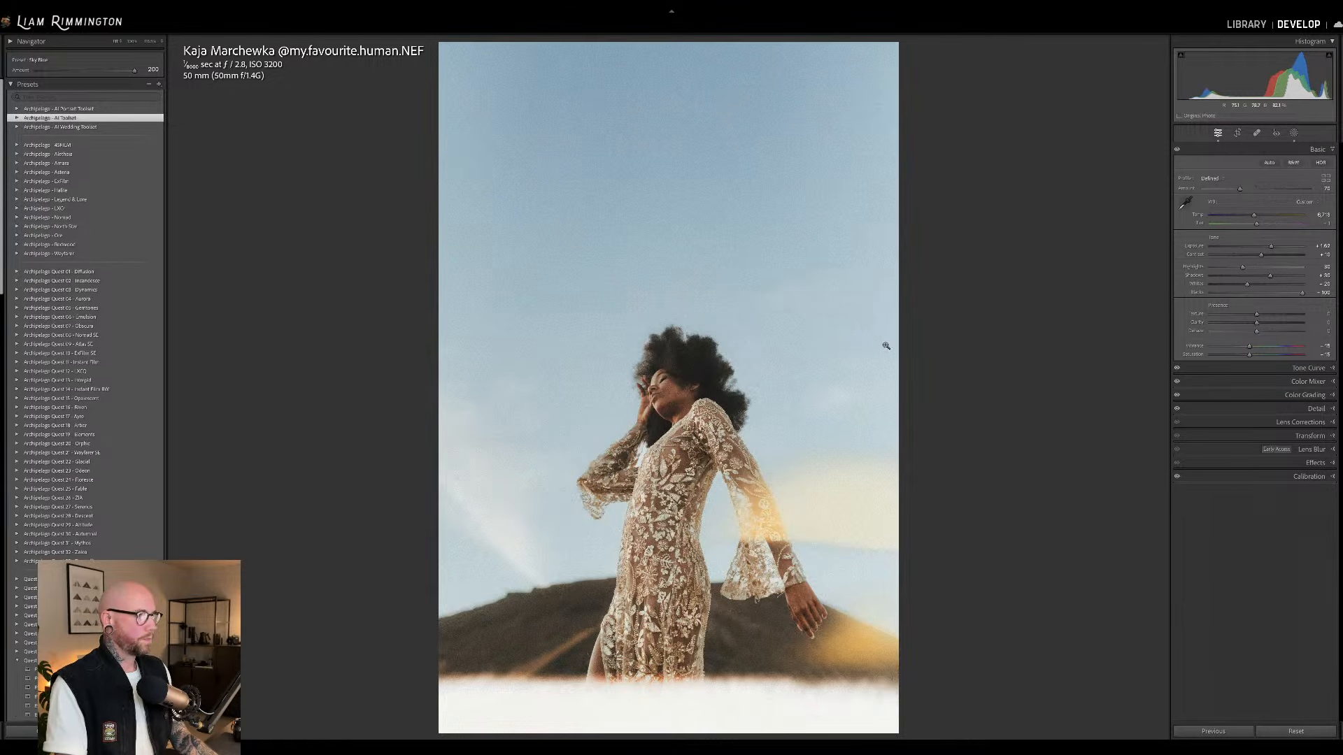
Crop the portrait tighter at the original aspect ratio, trimming sky above the woman and both sides evenly.
key("r")
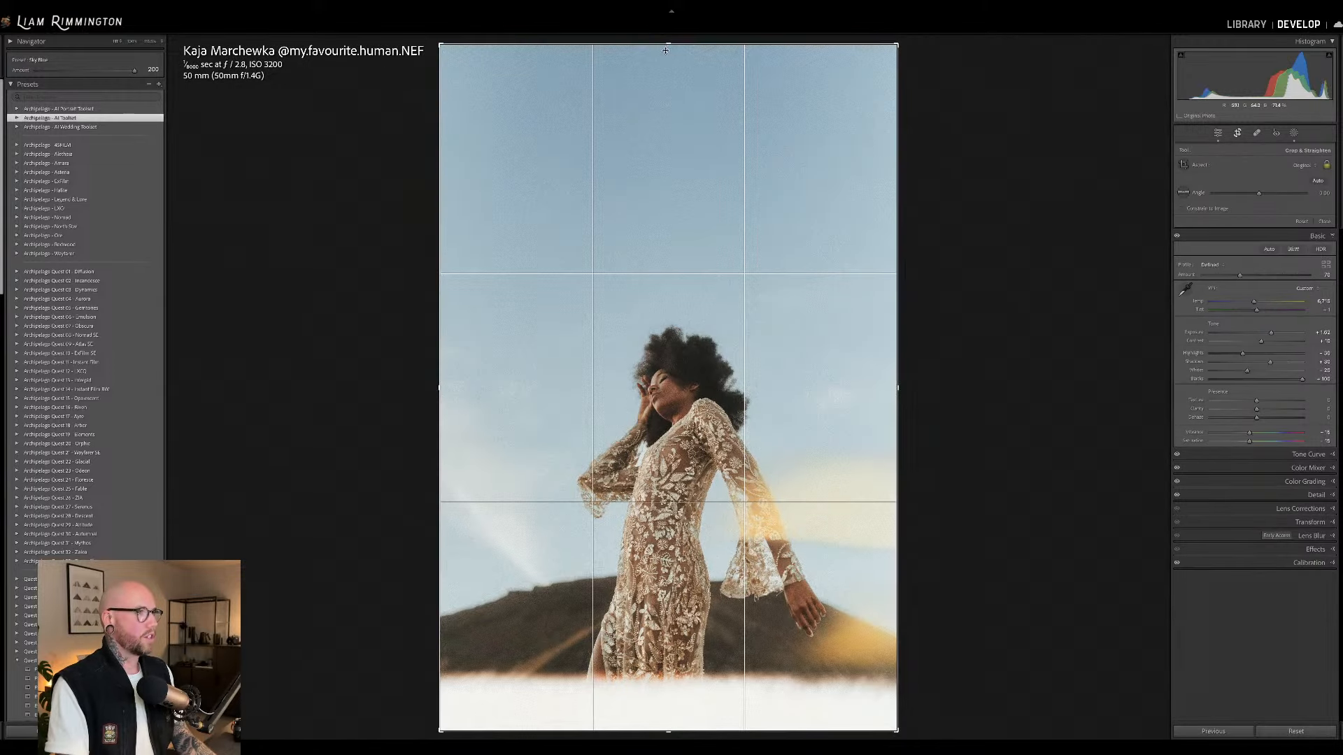
left_click_drag(665, 50, 679, 106)
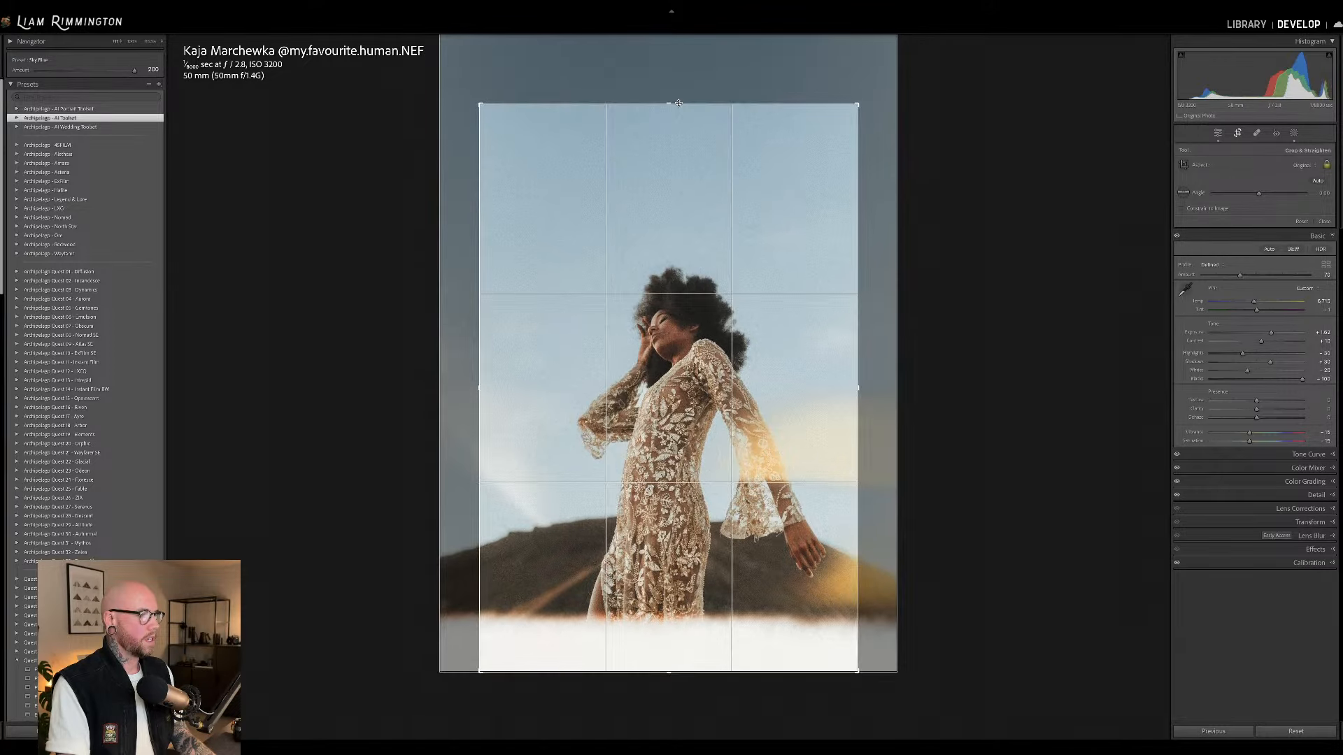
key("Return")
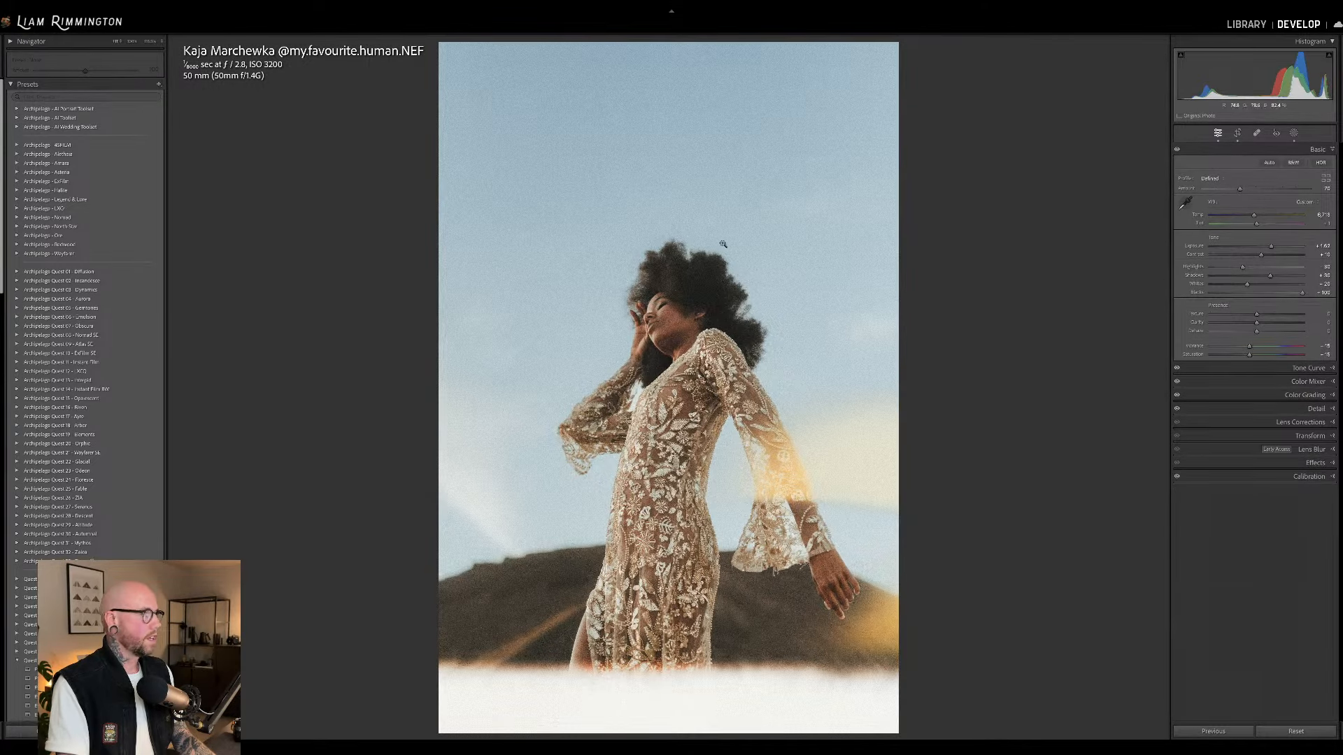
Apply the (V) Modern 1 preset from the Modern Borders group to frame the portrait with a white arch.
scroll(90, 395, "down", 3)
scroll(89, 395, "down", 6)
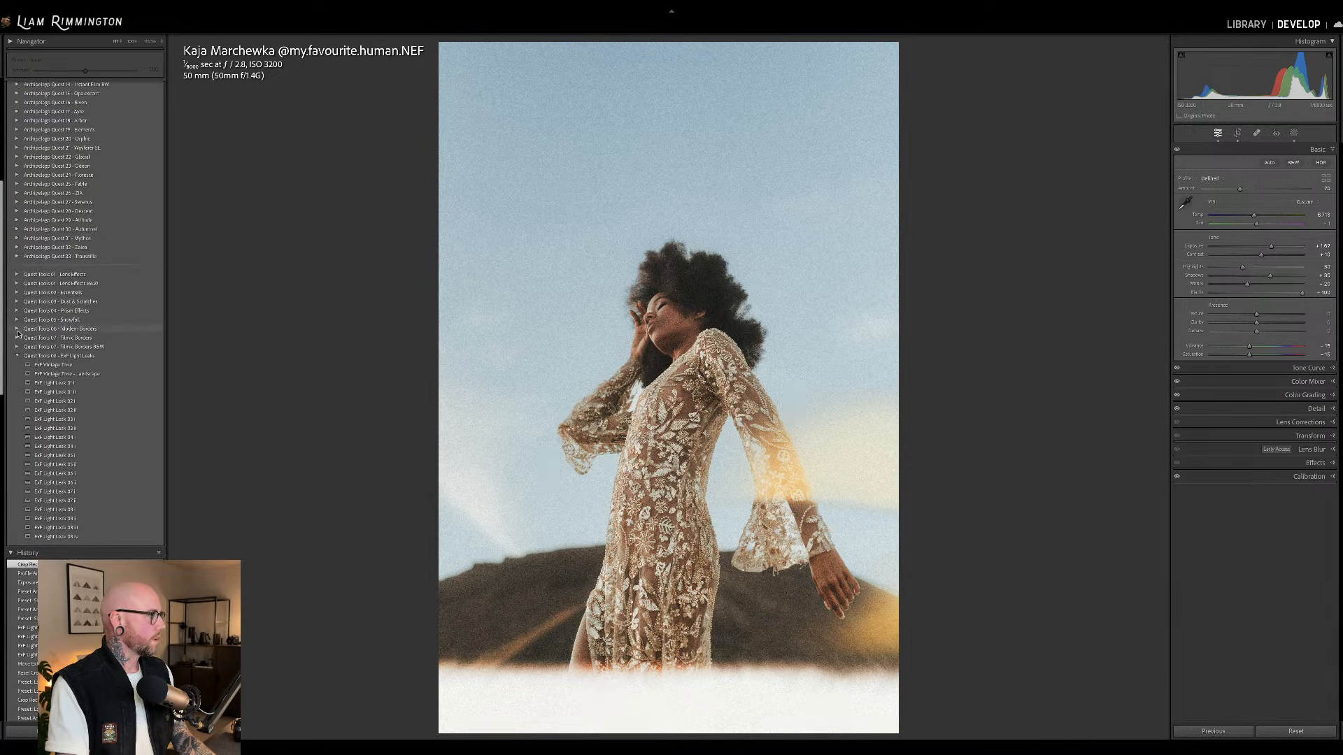
left_click(17, 329)
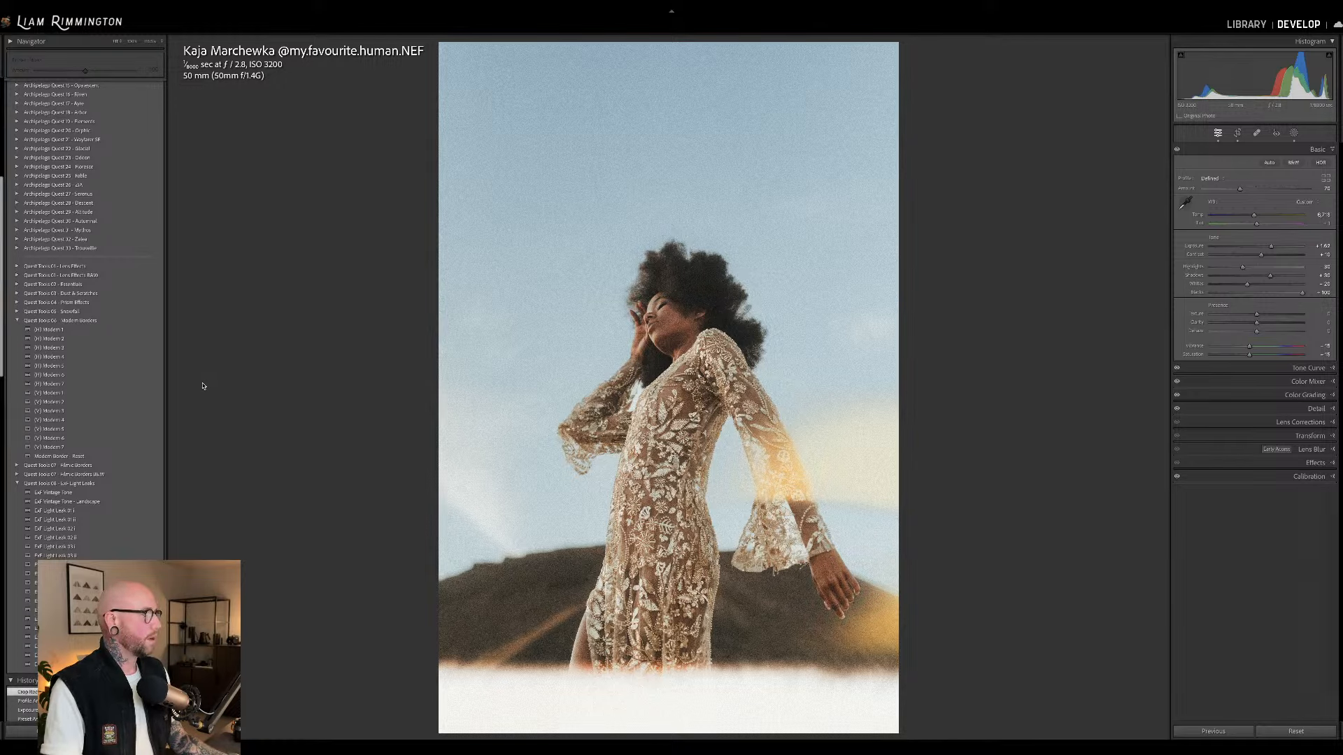
left_click(157, 397)
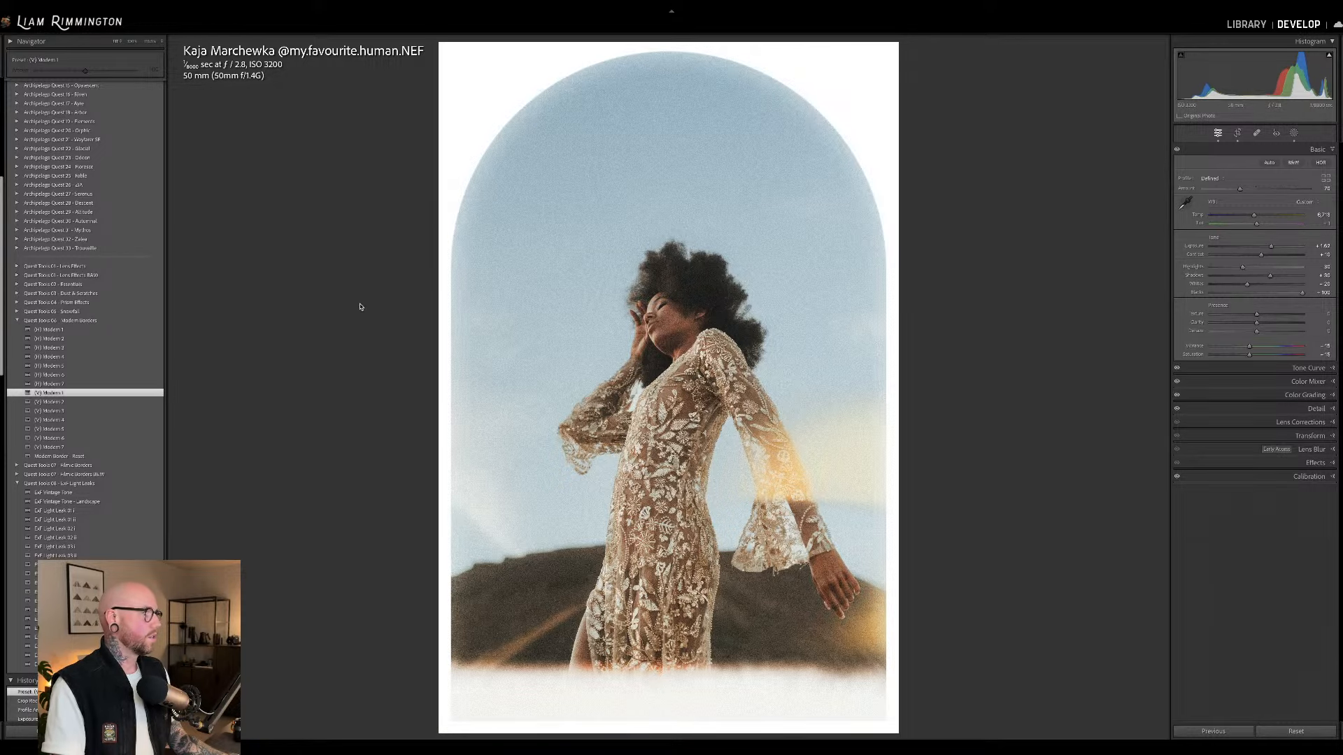
left_click(18, 322)
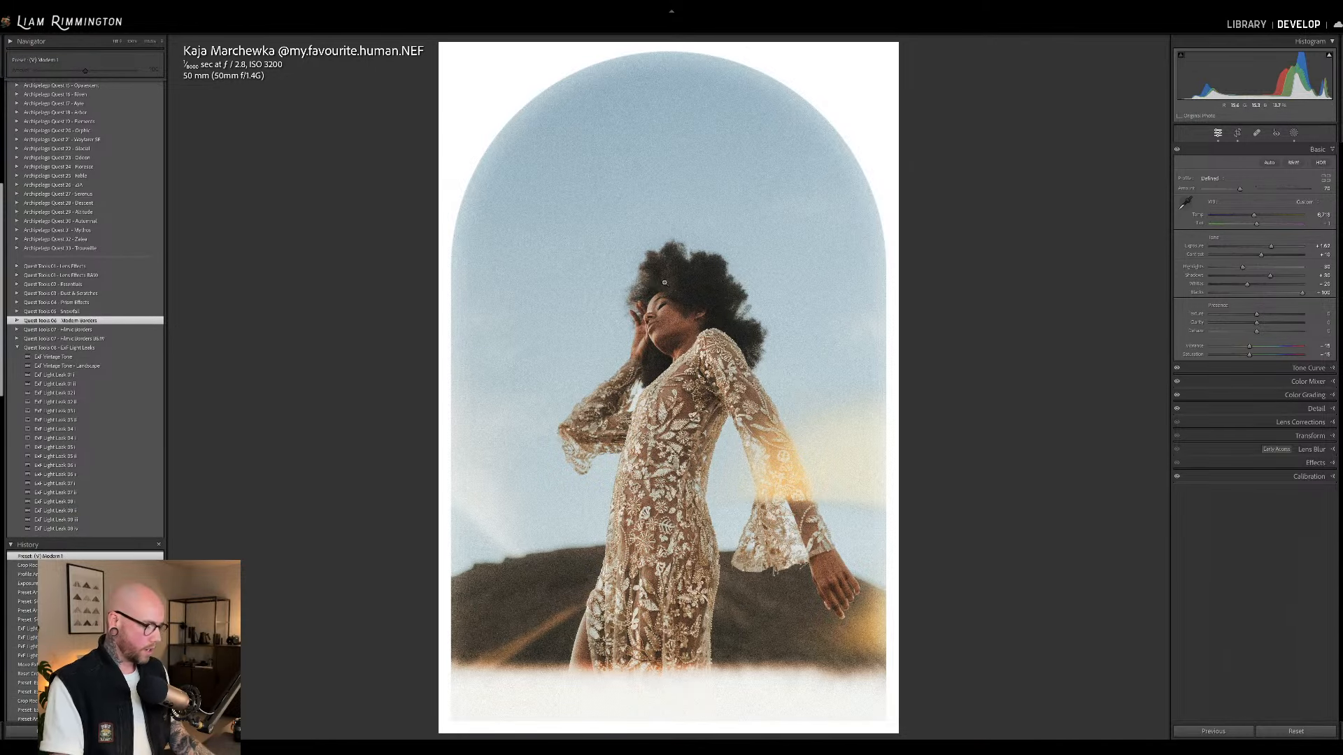
Crop in further on the woman at the original aspect ratio, shifting the frame to position her inside the arch.
key("r")
left_click_drag(669, 110, 674, 128)
left_click_drag(689, 217, 684, 215)
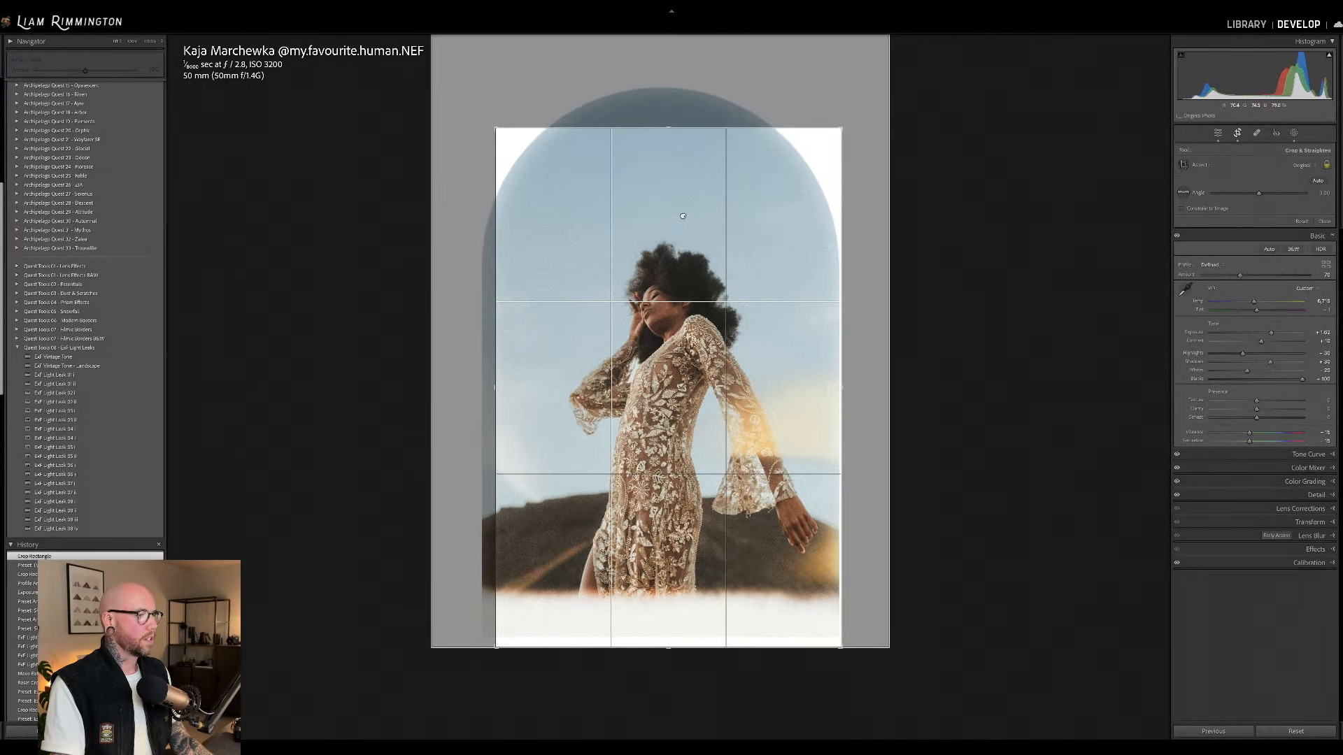
key("Return")
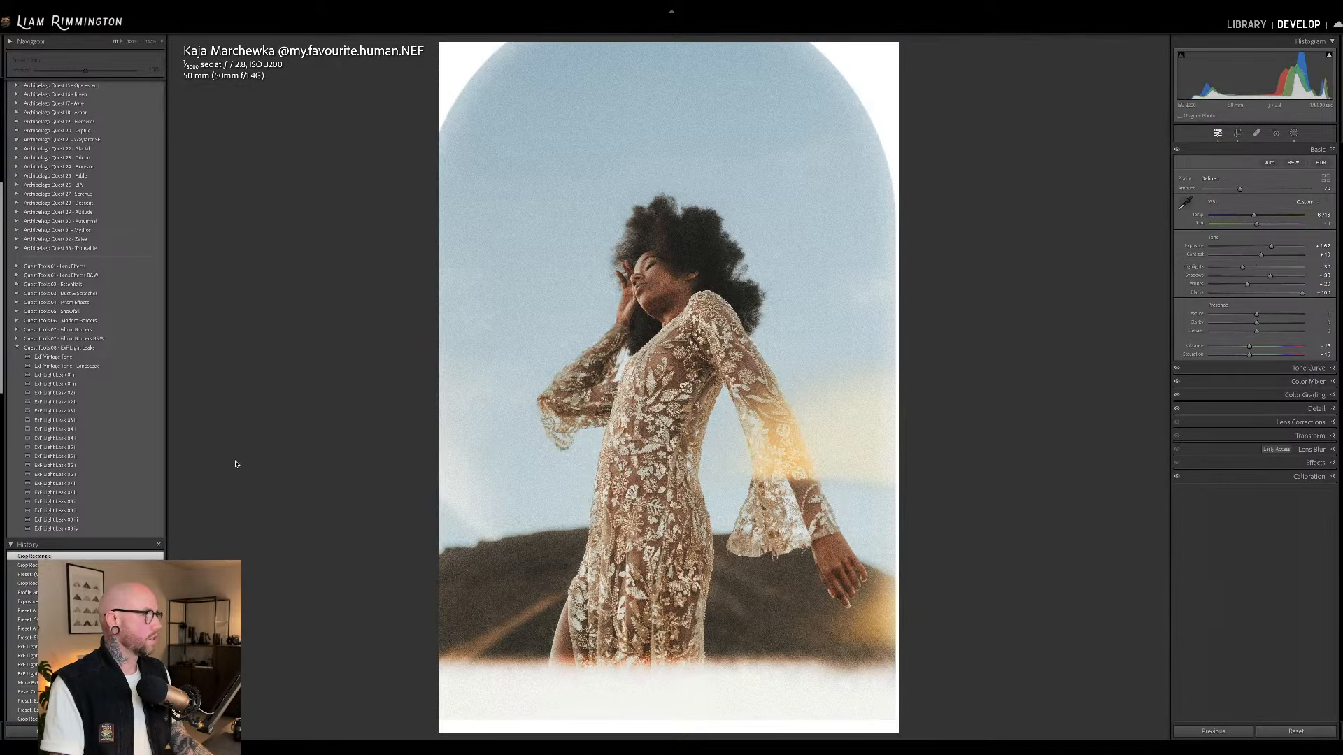
Reapply the (V) Modern 1 border preset so the white arch fits the new crop.
left_click(18, 321)
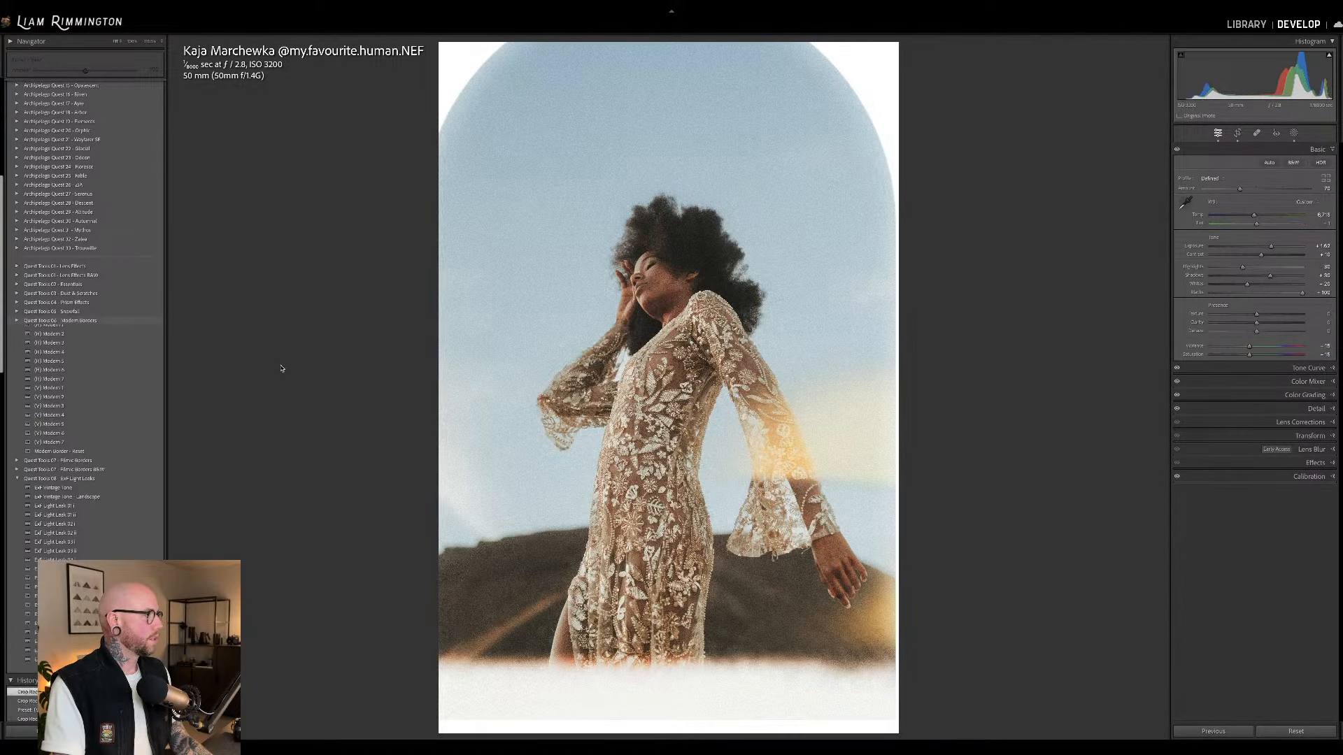
left_click(156, 393)
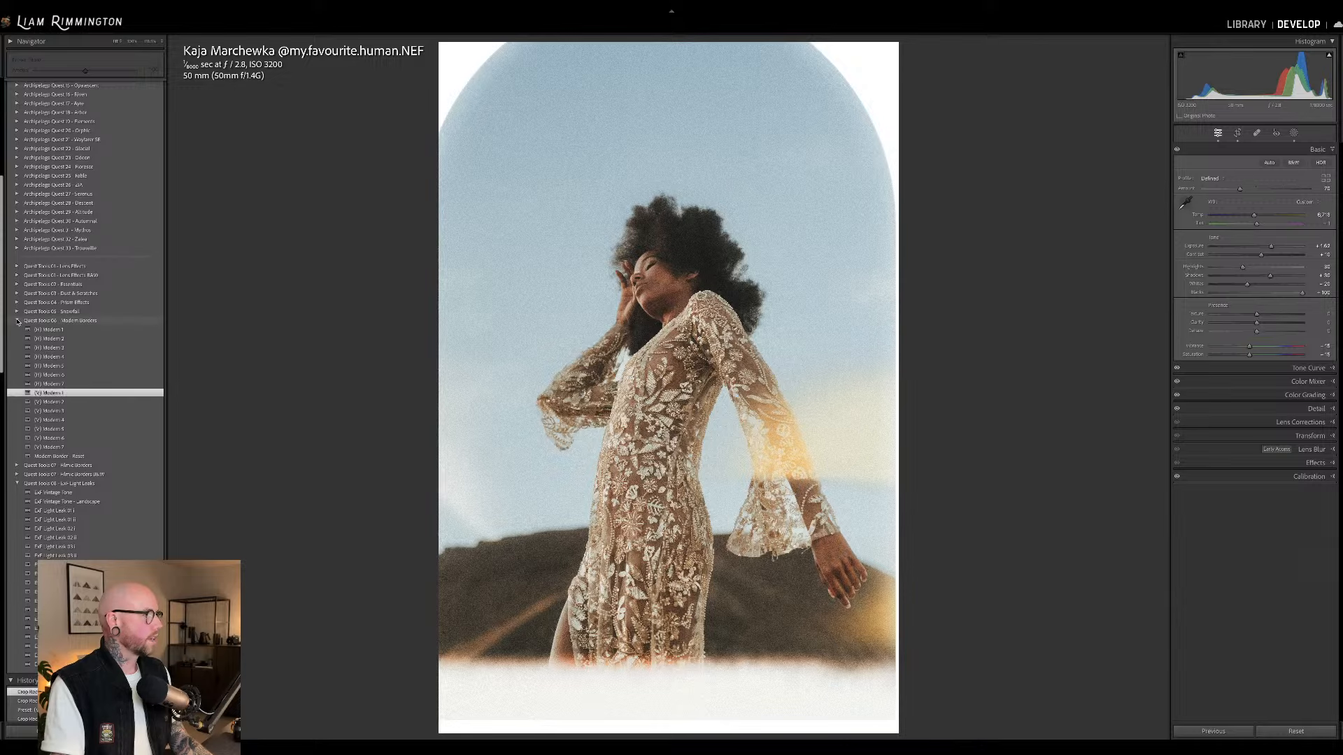
left_click(158, 321)
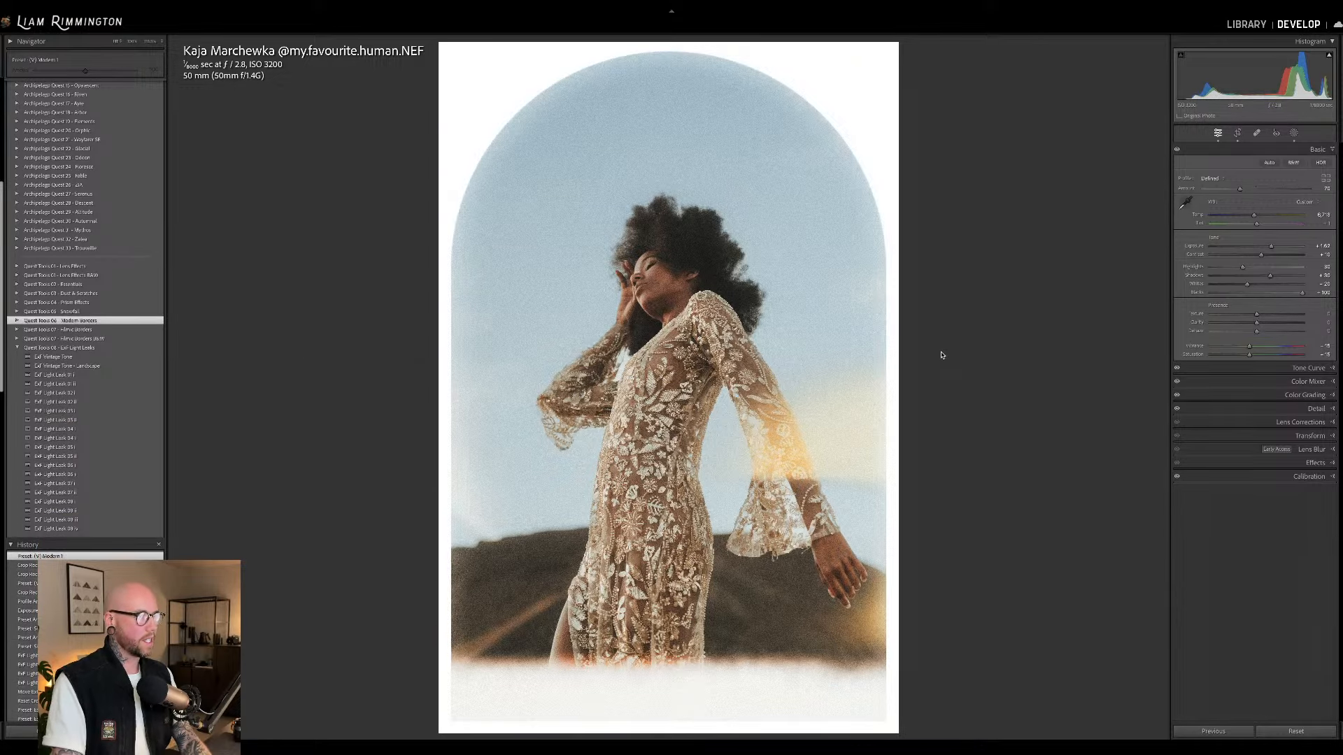
Compare the finished arch-framed portrait with its unedited original, including in a side-by-side before and after view.
key("backslash")
key("backslash")
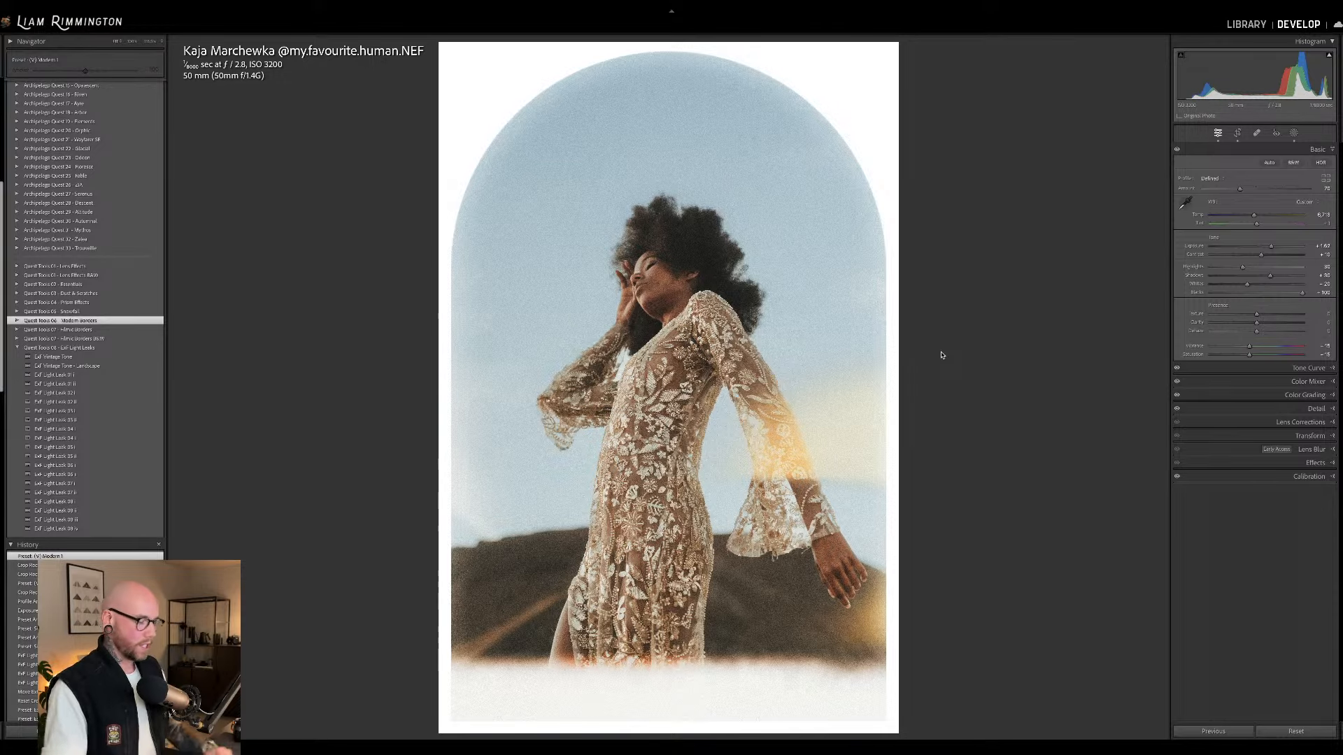
key("backslash")
key("backslash")
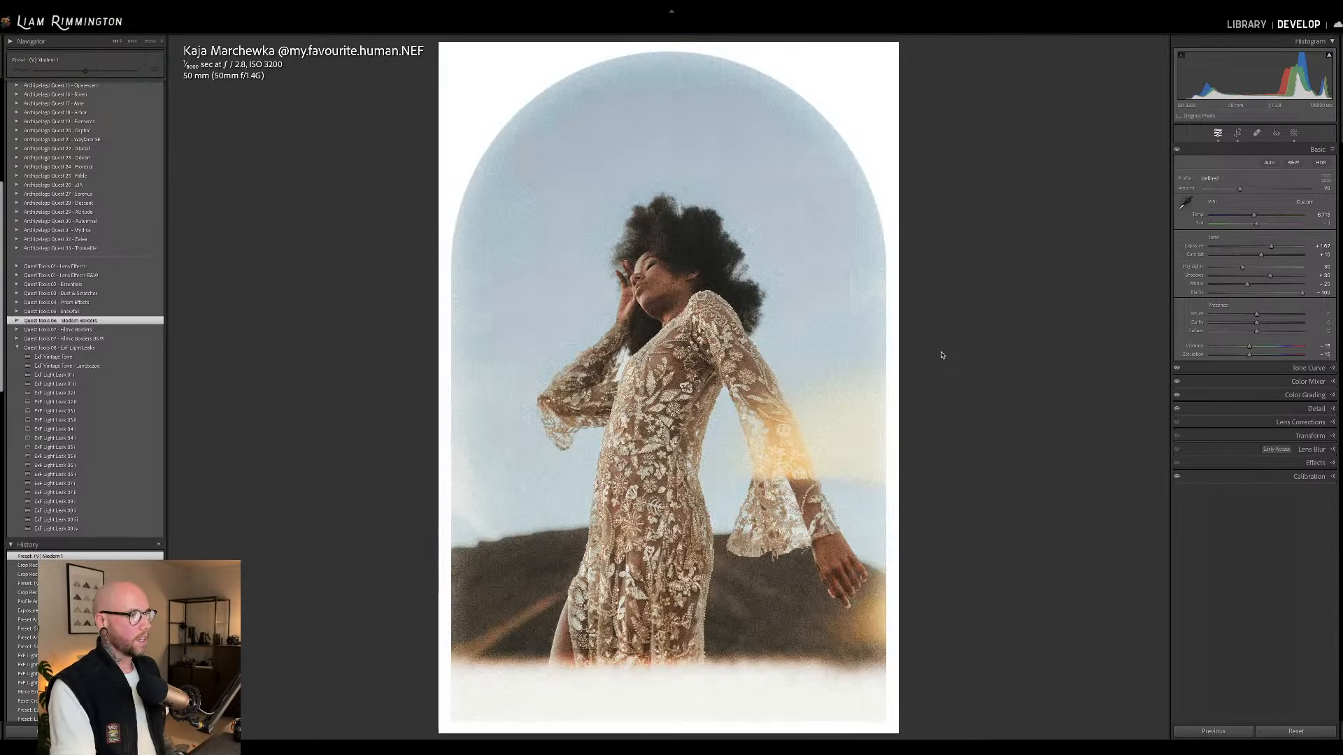
key("y")
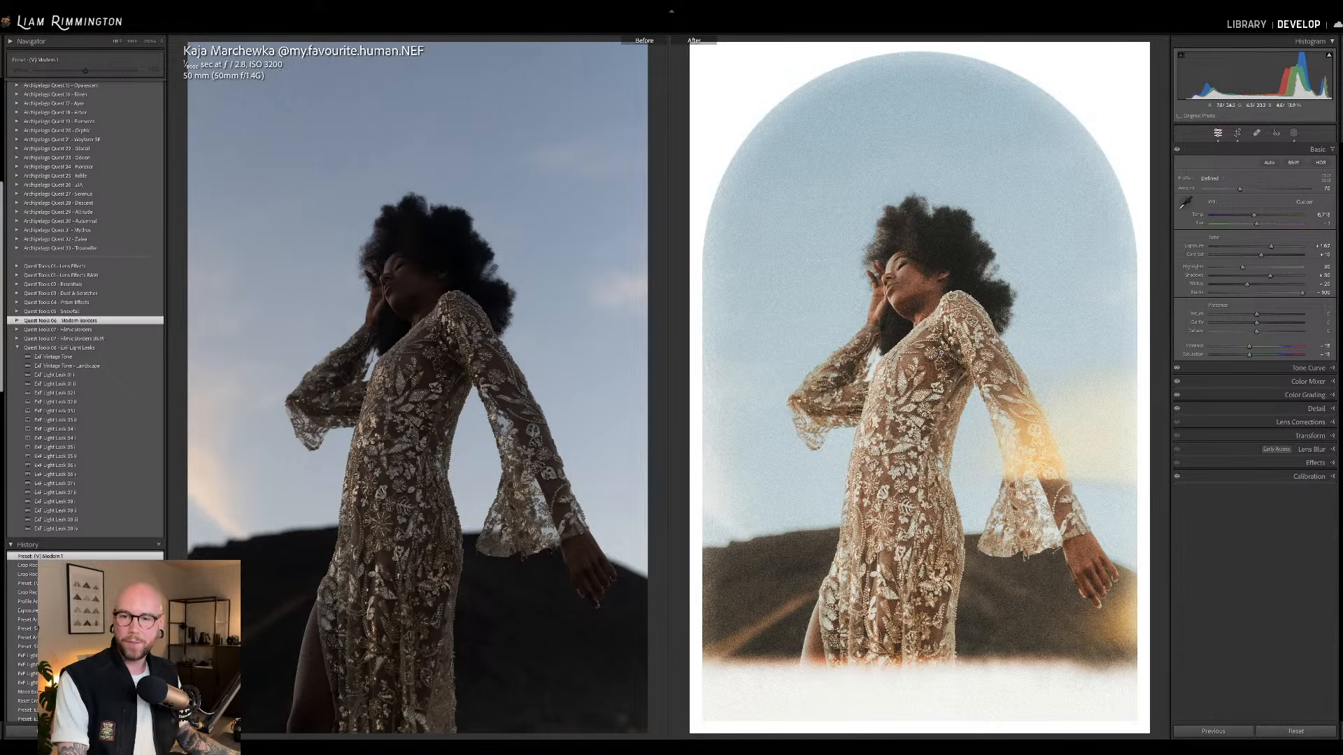
Select all six edited photos in the library grid and show them together in the survey view.
key("g")
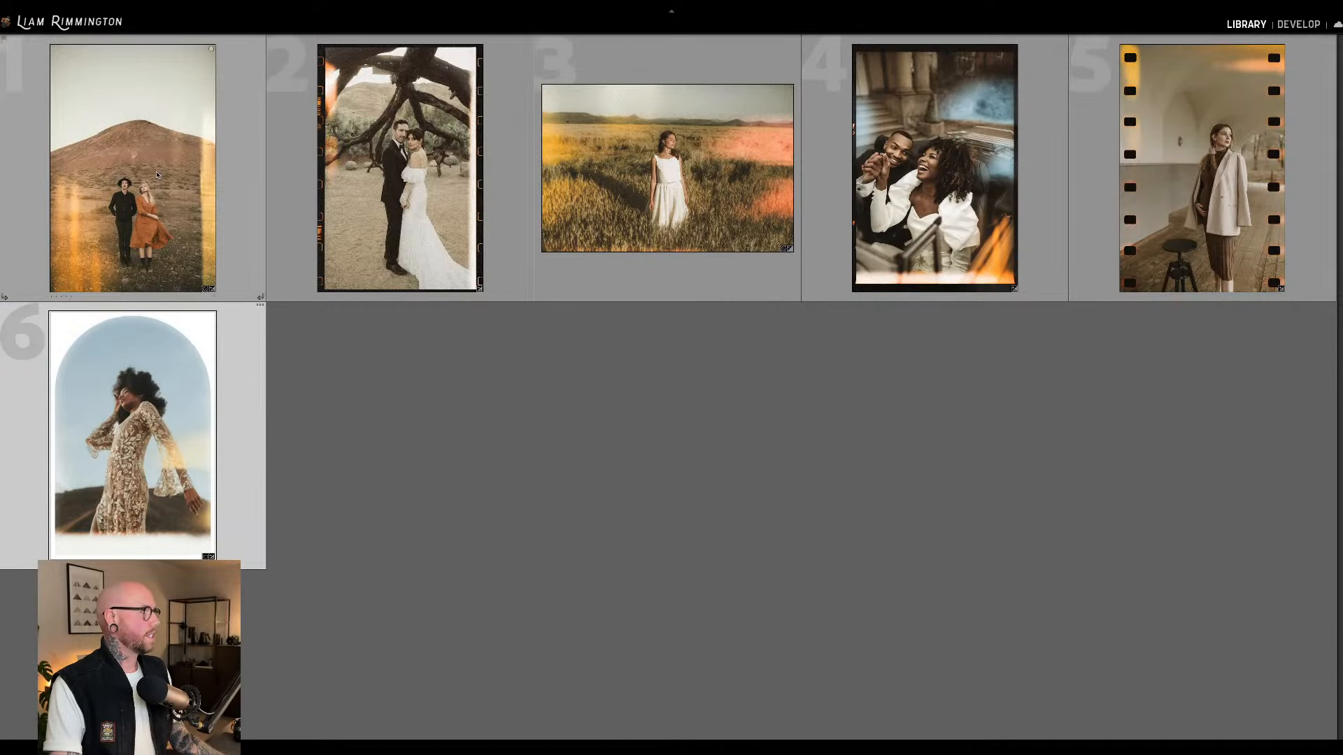
left_click(148, 408, "shift")
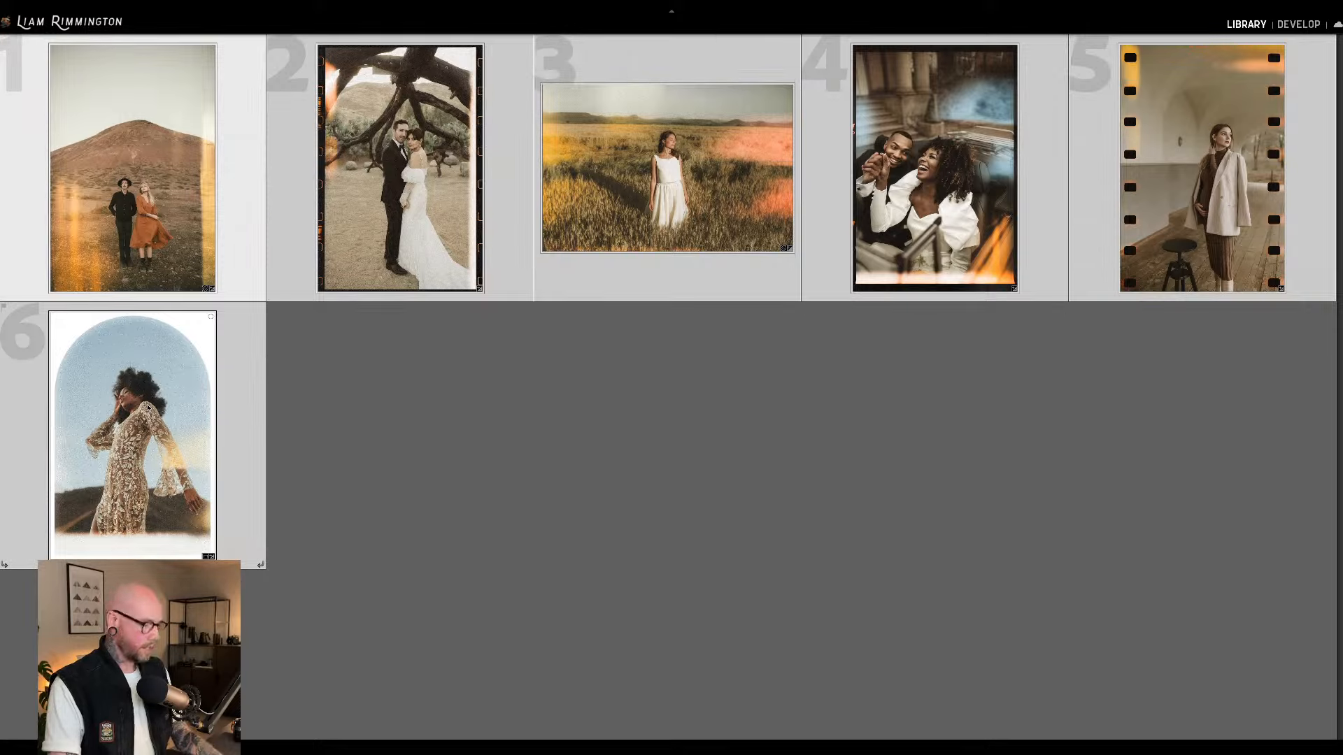
key("n")
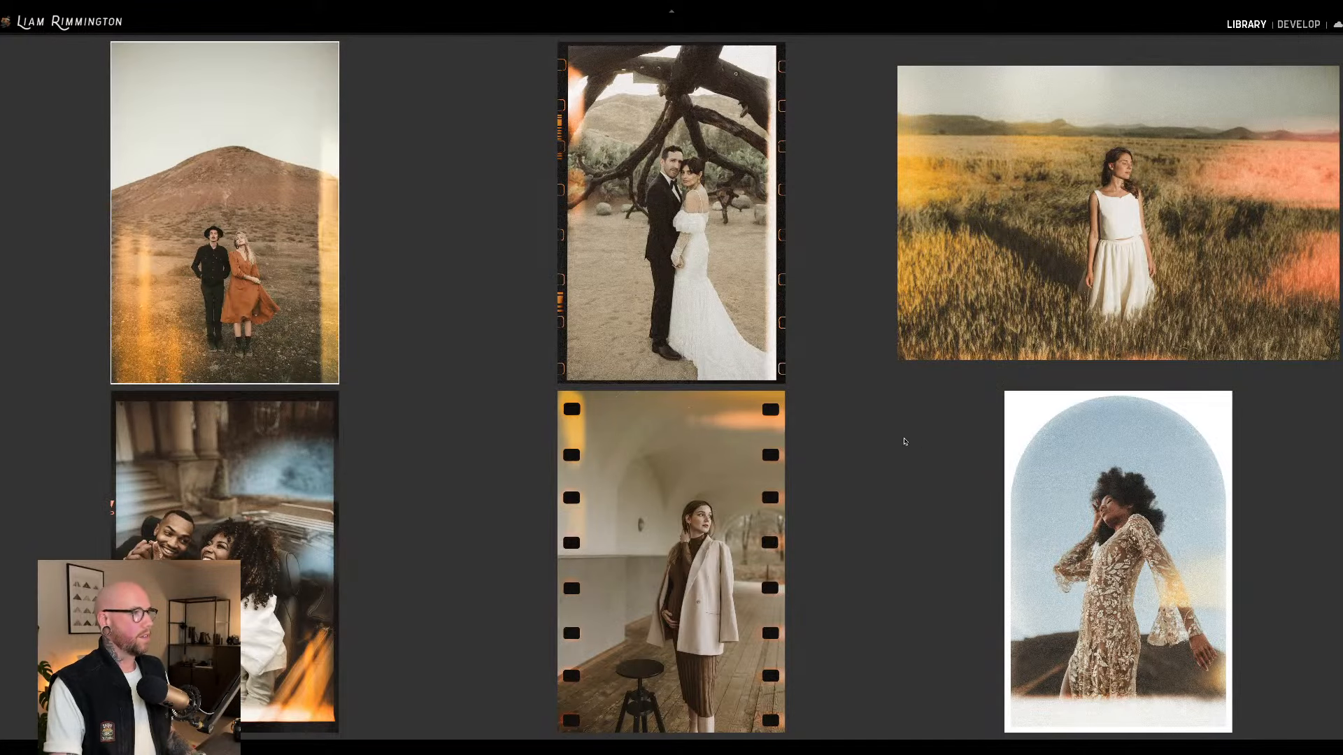